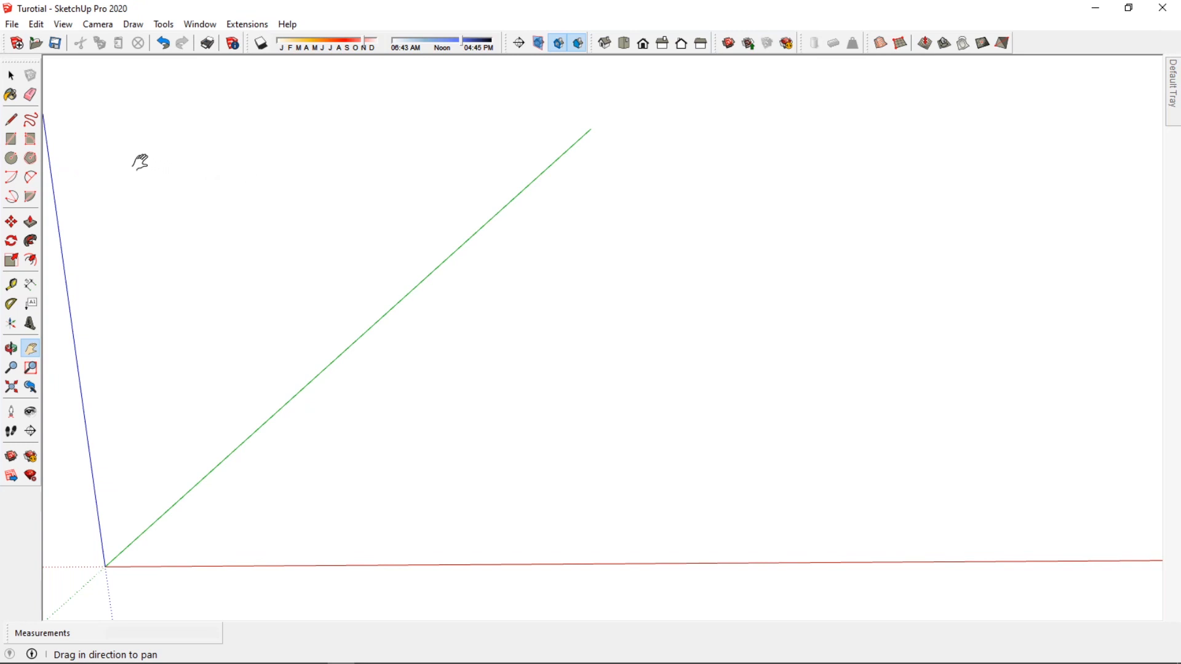
# Sketch a freehand rectangle about 3.89 m by 6.29 m on the ground plane, and undo it
pyautogui.click(11, 143)
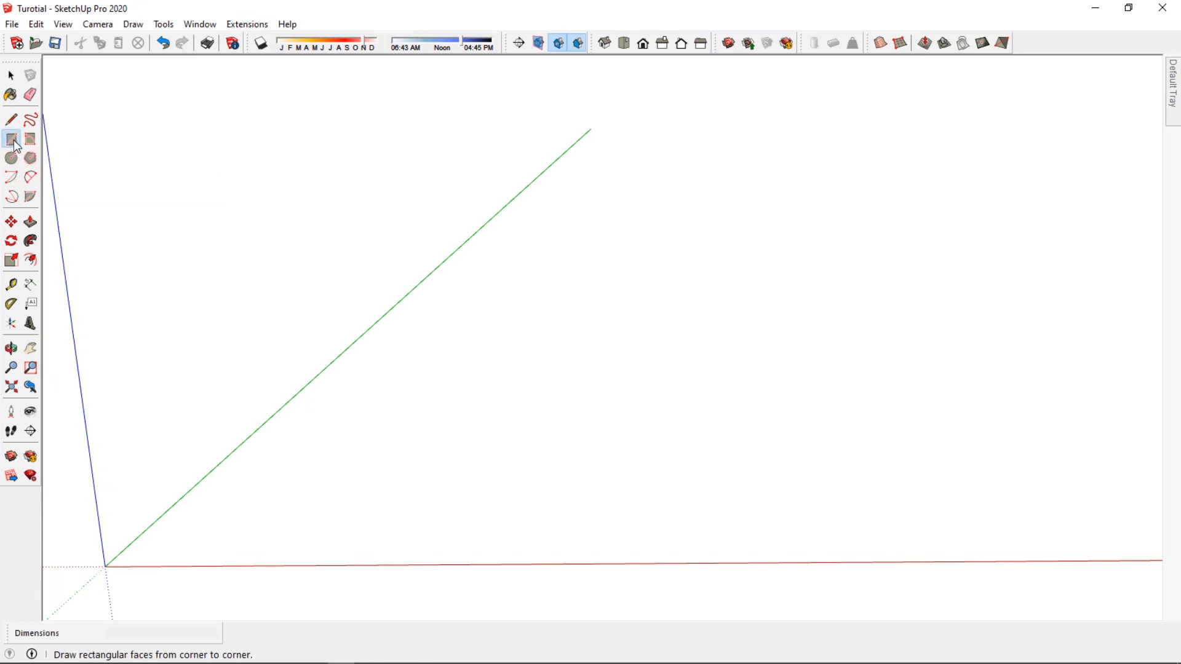
pyautogui.click(392, 495)
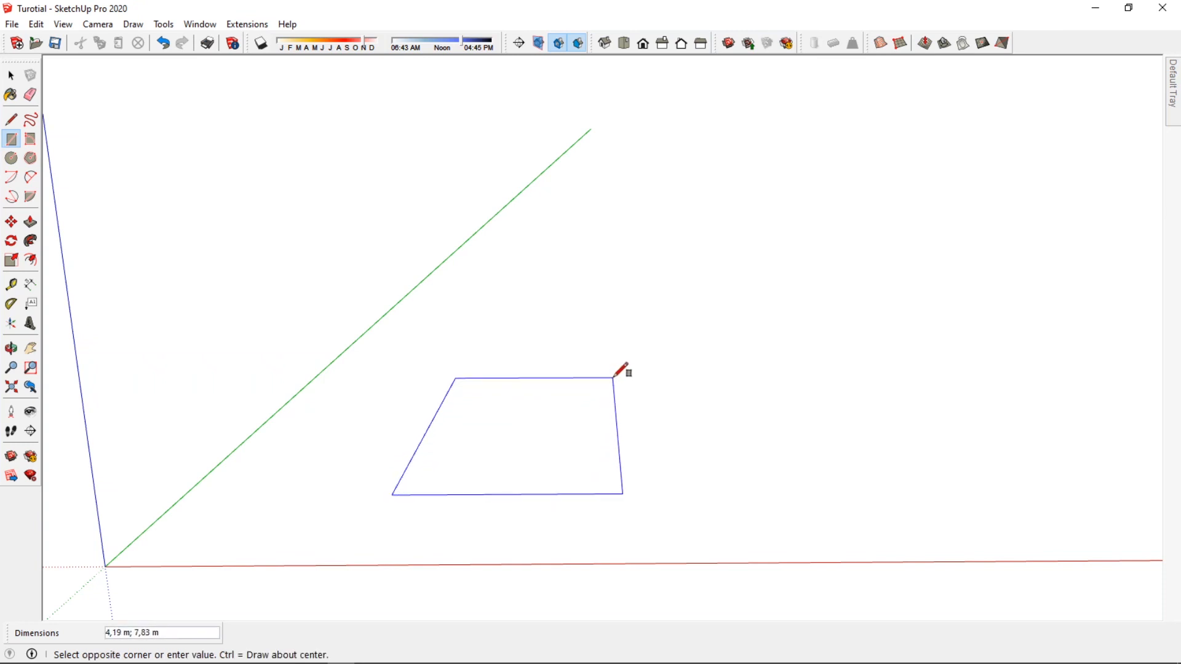
pyautogui.click(603, 394)
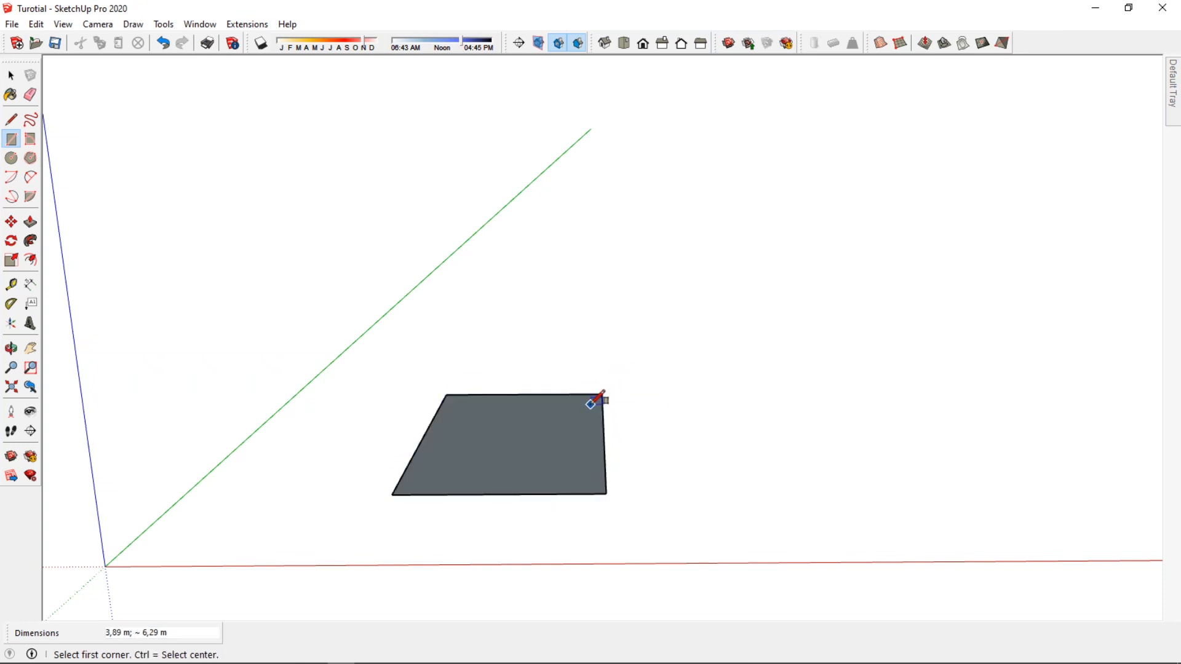
pyautogui.hotkey('ctrl', 'z')
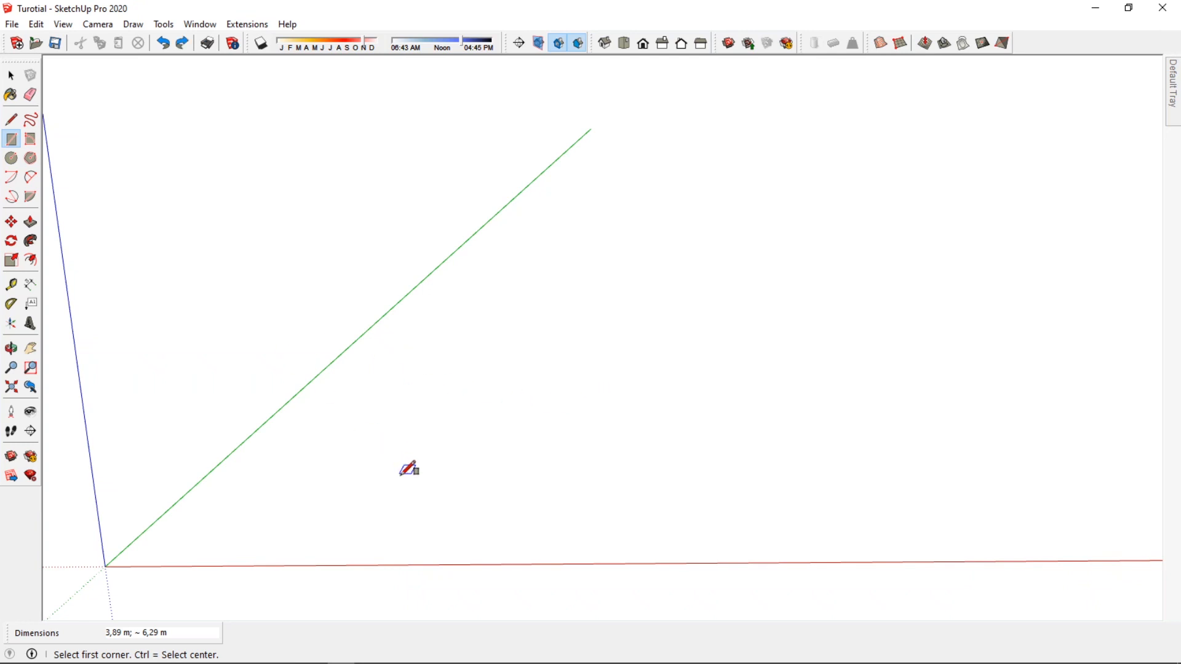
# Draw a 2 m by 2 m rectangle on the ground plane between the red and green axes
pyautogui.click(416, 503)
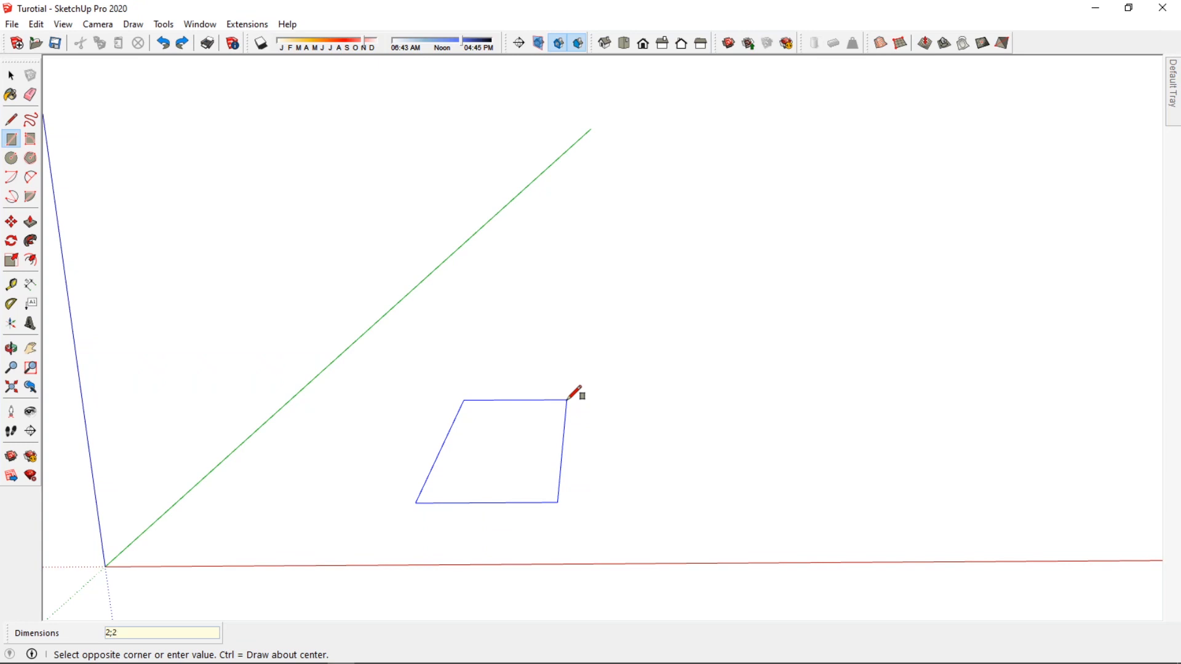
pyautogui.press('Return')
pyautogui.scroll(4, 524, 500)
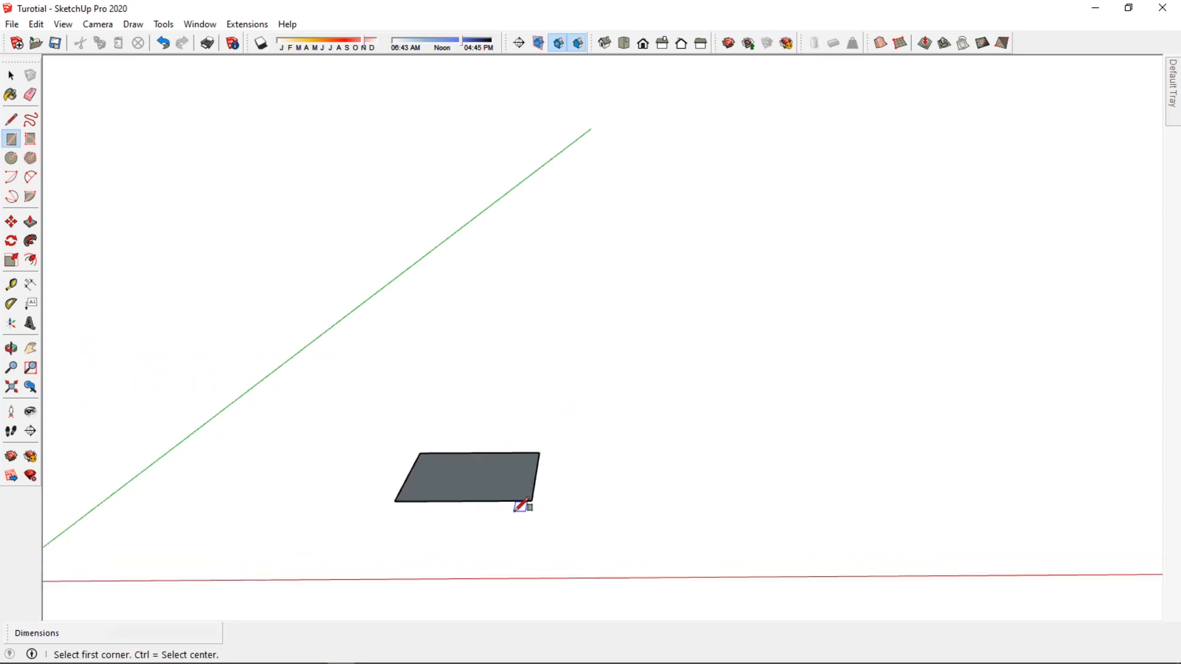
pyautogui.moveTo(541, 500); pyautogui.dragTo(520, 495, button='middle')
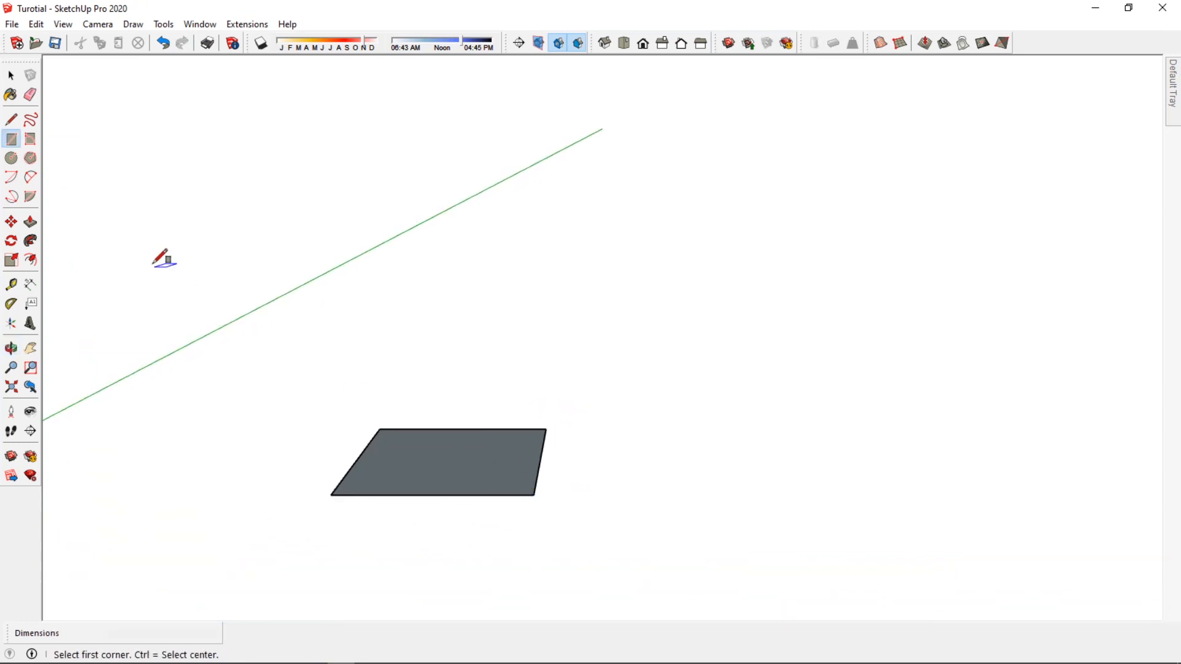
pyautogui.click(11, 76)
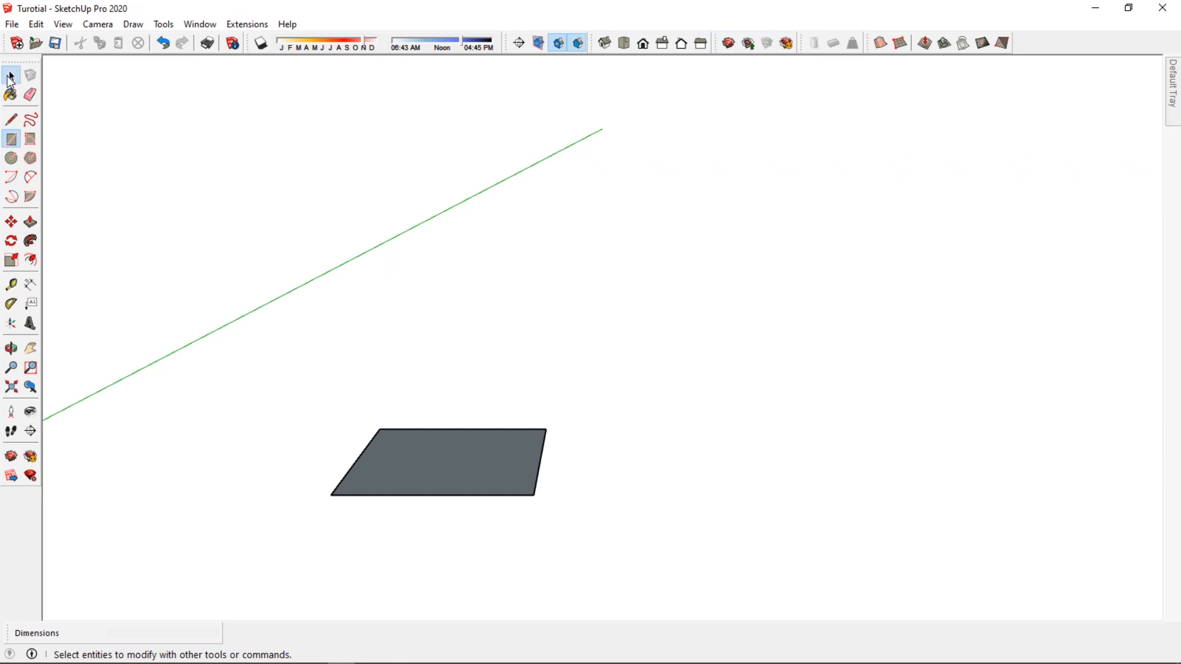
# Draw a circle with a radius of about 0.80 m on the ground beside the rectangle's right edge
pyautogui.click(12, 158)
pyautogui.click(615, 483)
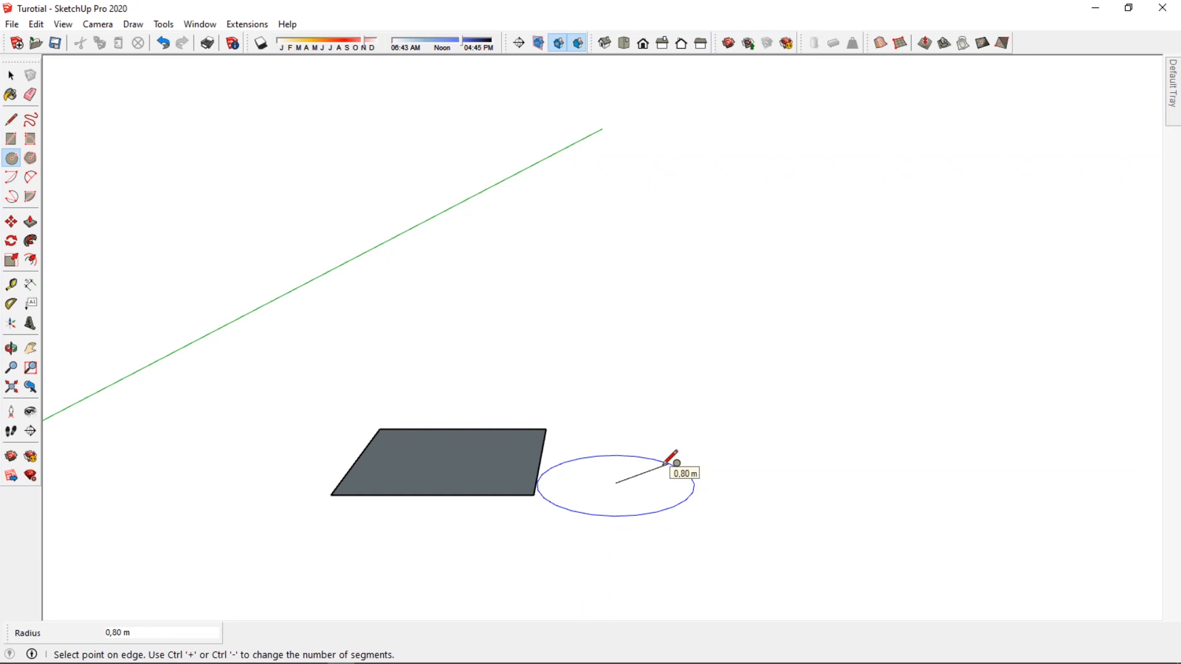
pyautogui.click(665, 464)
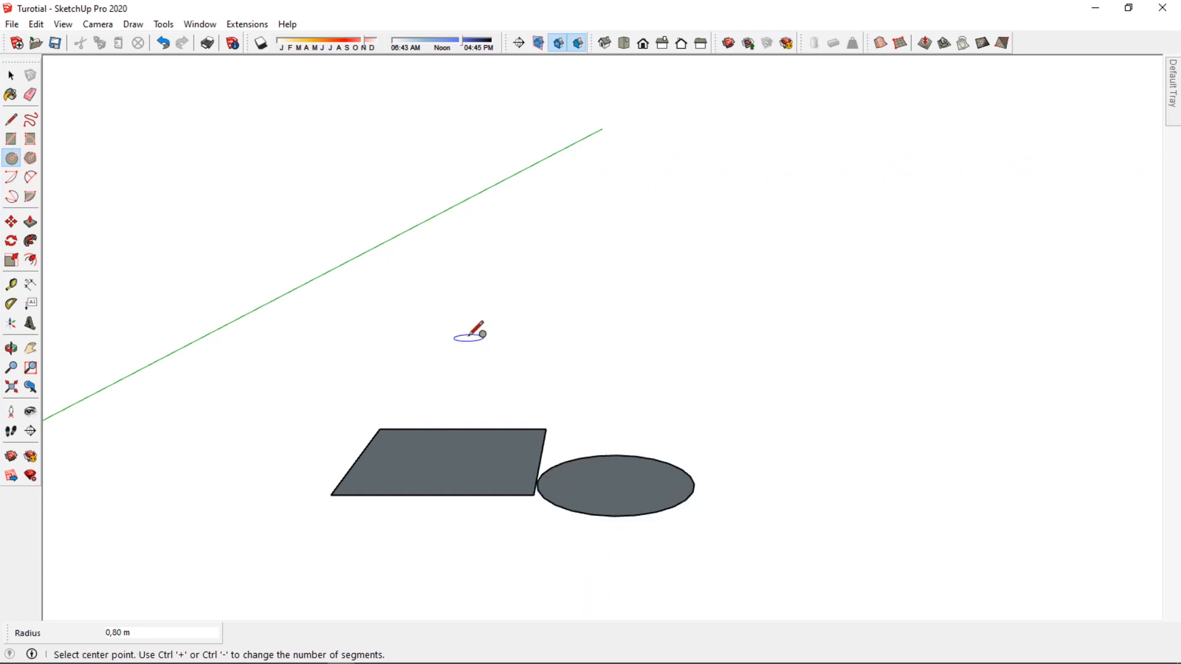
pyautogui.click(11, 79)
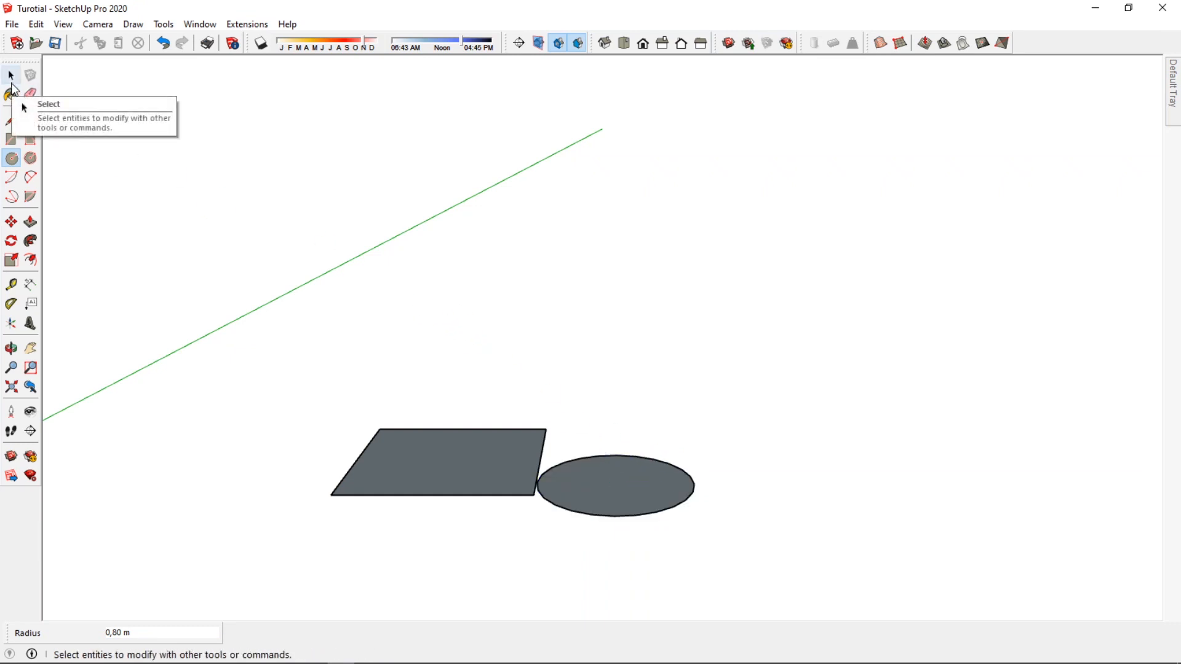
# Examine the rectangle and circle and their position relative to the drawing axes from different distances
pyautogui.click(30, 352)
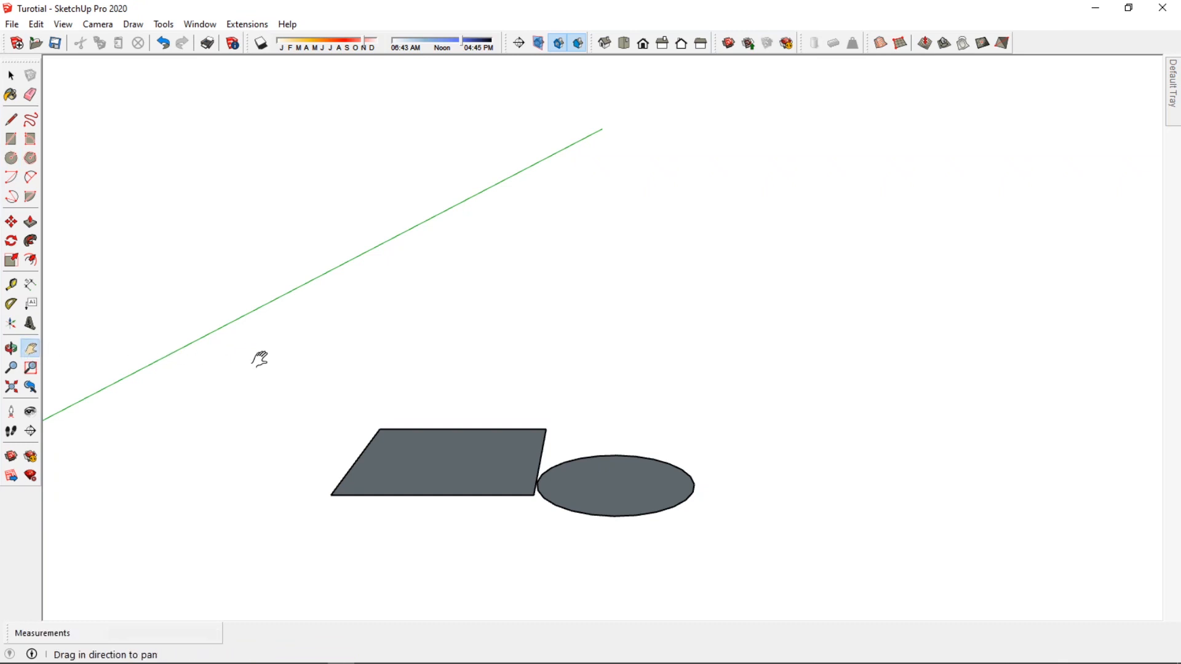
pyautogui.scroll(-2, 264, 360)
pyautogui.moveTo(287, 371); pyautogui.dragTo(567, 349)
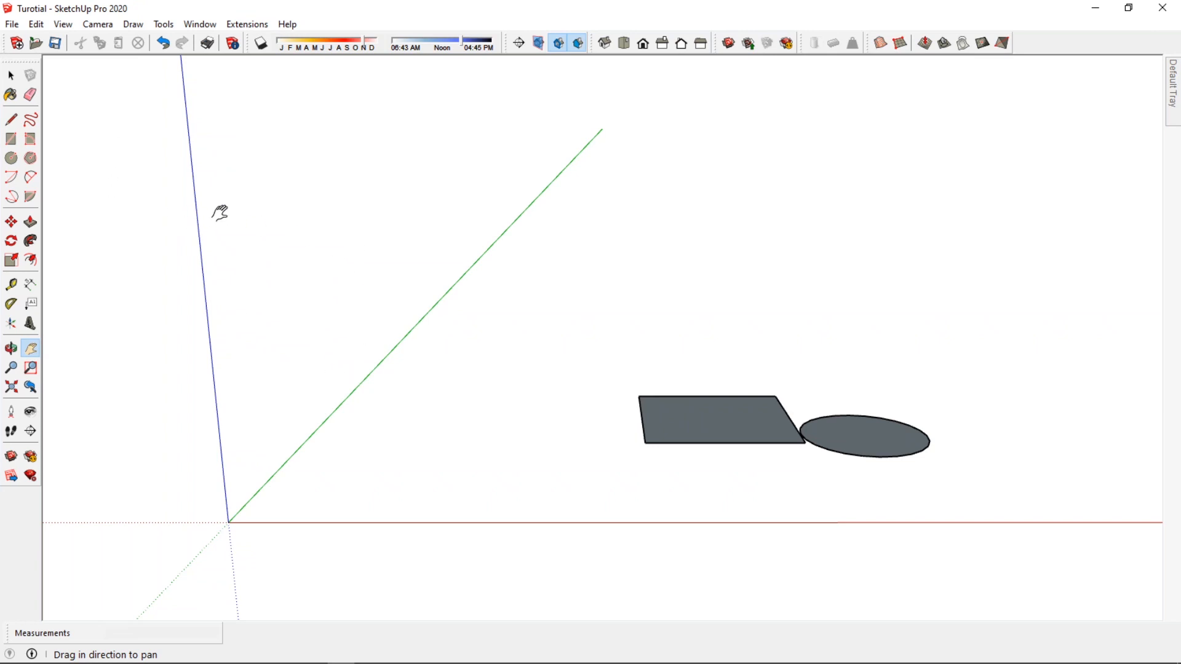
pyautogui.click(11, 75)
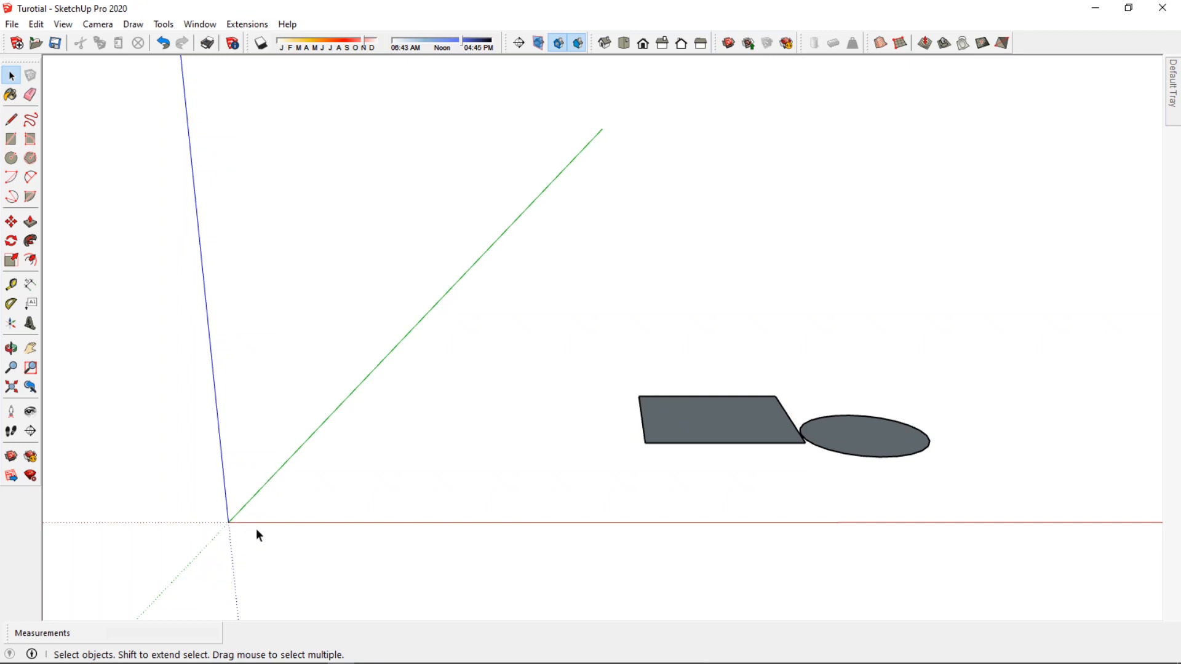
pyautogui.click(30, 348)
pyautogui.moveTo(637, 403); pyautogui.dragTo(465, 437)
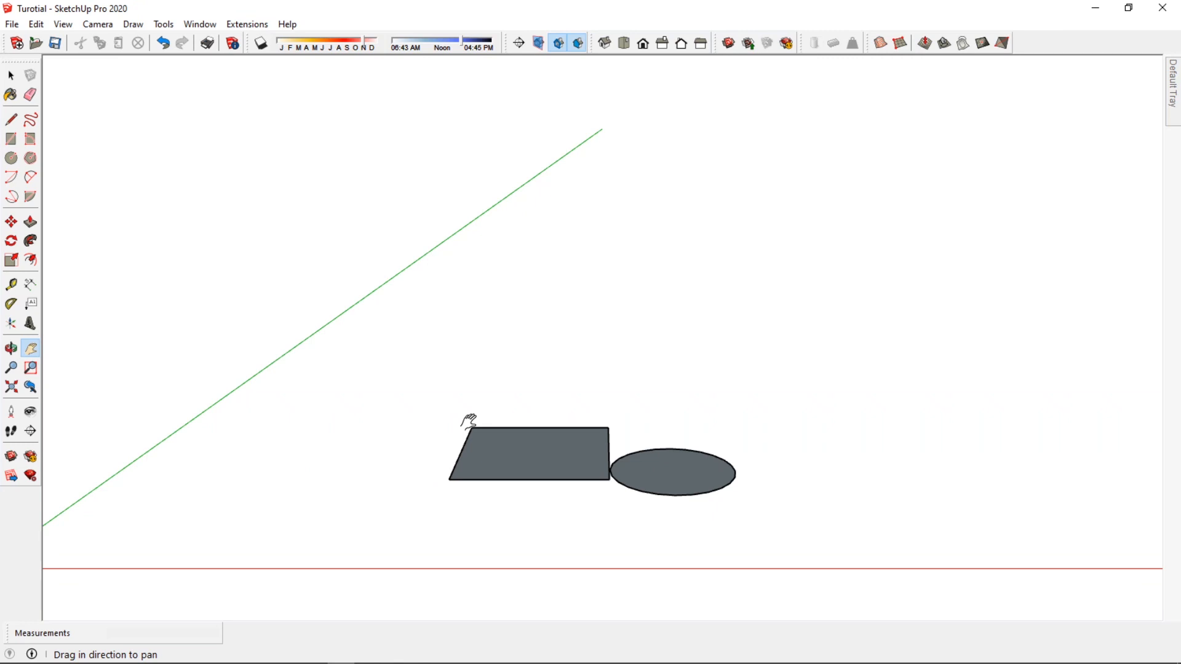
pyautogui.moveTo(479, 480)
pyautogui.mouseDown()
pyautogui.moveTo(665, 506)
pyautogui.moveTo(590, 486)
pyautogui.moveTo(491, 490)
pyautogui.mouseUp()
pyautogui.moveTo(398, 476); pyautogui.dragTo(536, 504)
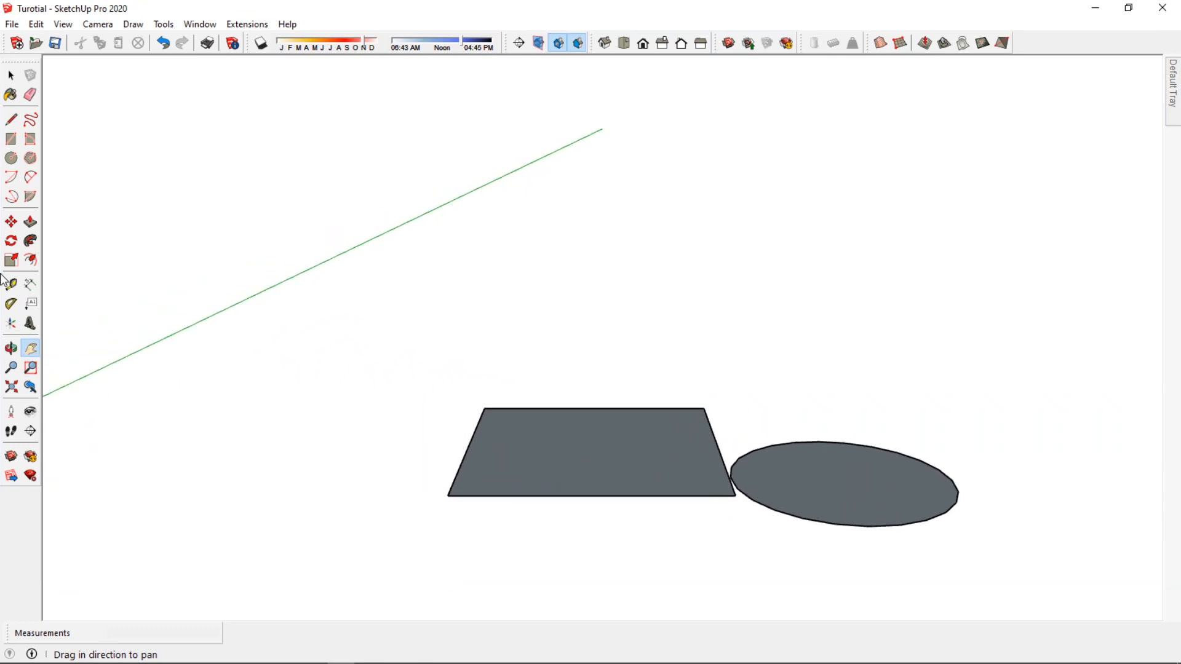
# Try to draw a vertical line up from the rectangle's front-left corner, and undo it
pyautogui.click(10, 120)
pyautogui.click(447, 495)
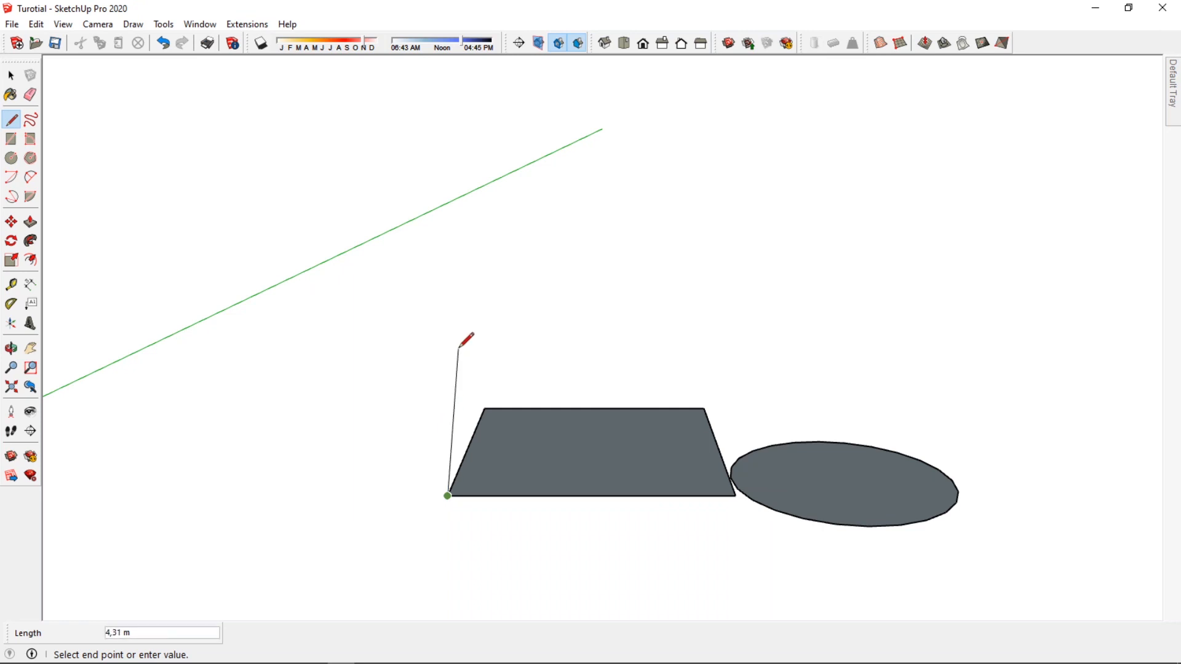
pyautogui.moveTo(458, 346); pyautogui.dragTo(469, 342, button='middle')
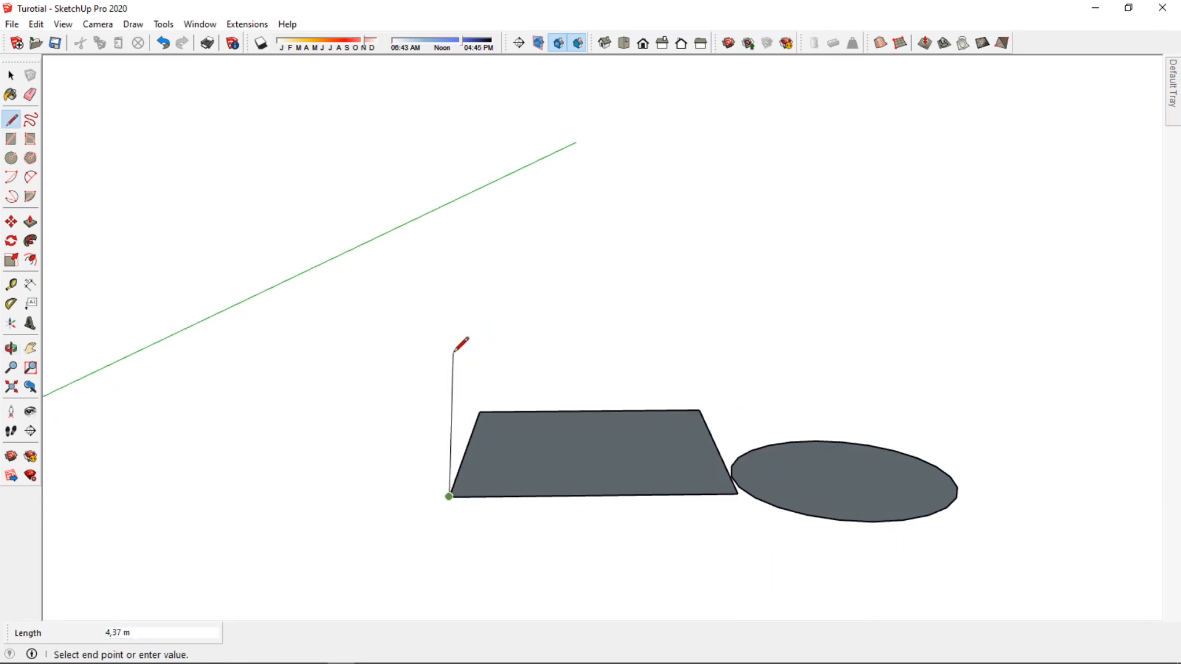
pyautogui.moveTo(474, 342); pyautogui.dragTo(486, 364, button='middle')
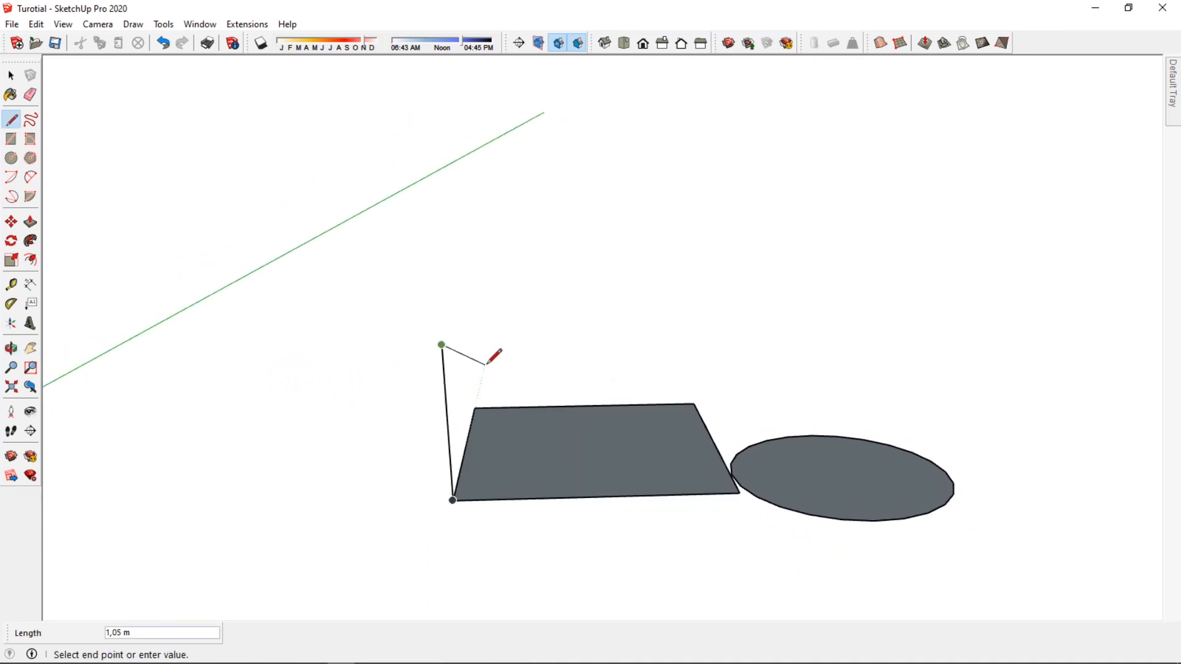
pyautogui.hotkey('ctrl', 'z')
# Draw a single vertical line upward from the rectangle's front-left corner and end the line chain at its top
pyautogui.click(453, 500)
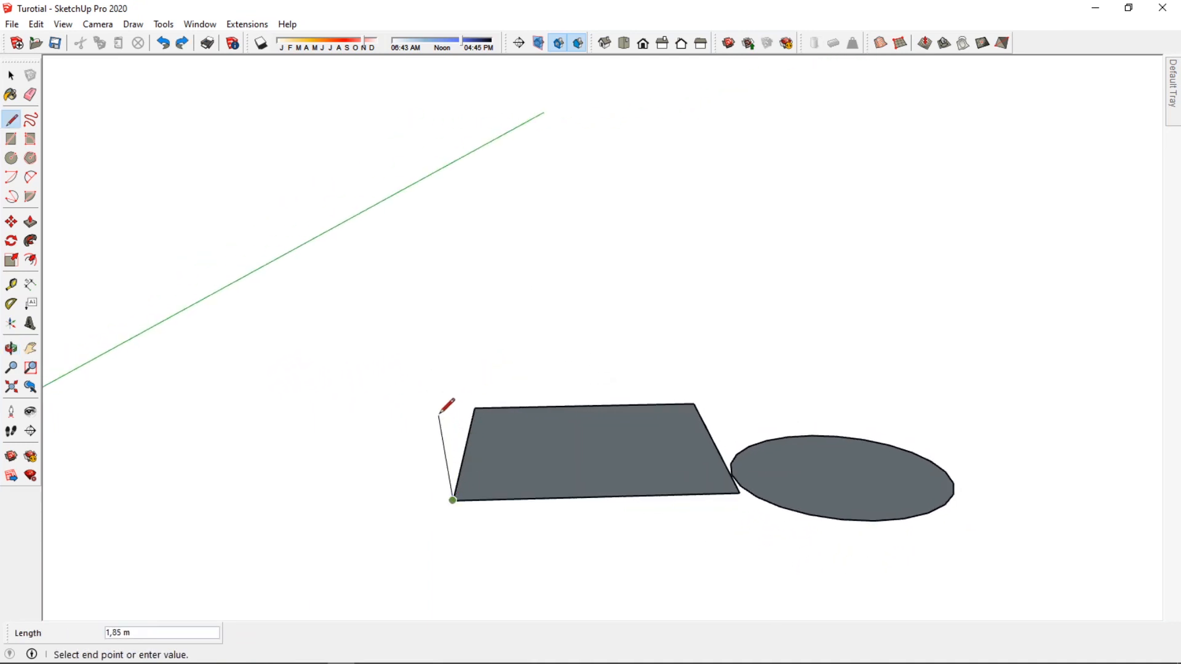
pyautogui.click(446, 339)
pyautogui.moveTo(446, 339); pyautogui.dragTo(469, 396, button='middle')
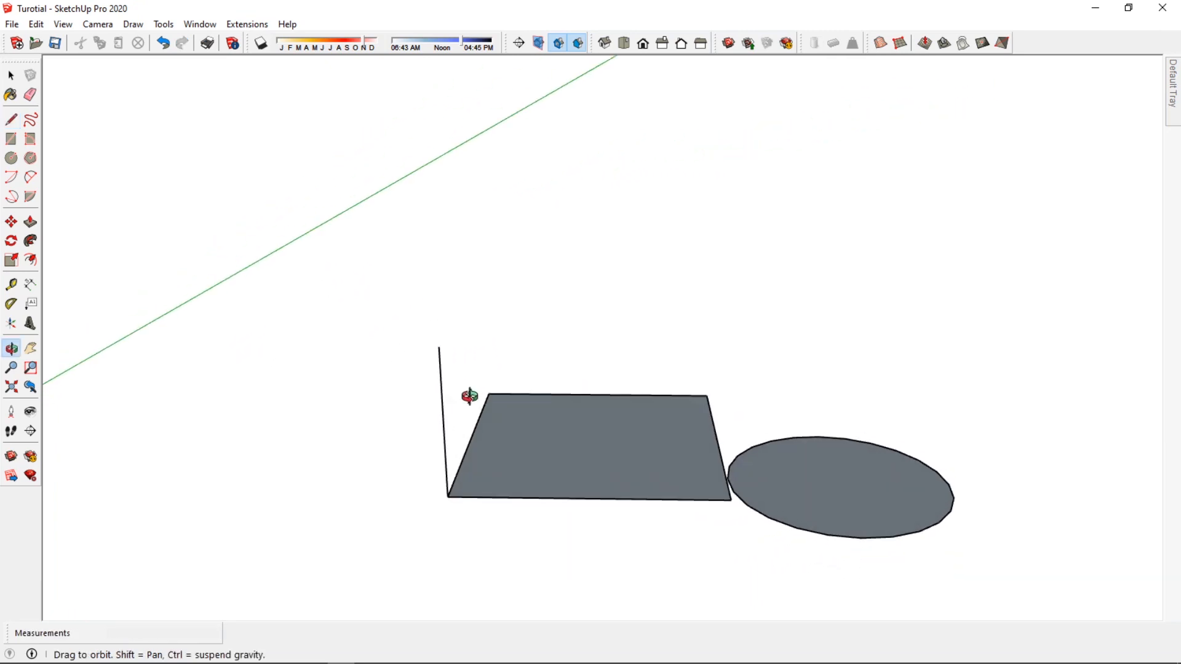
pyautogui.scroll(-1, 486, 401)
pyautogui.press('Escape')
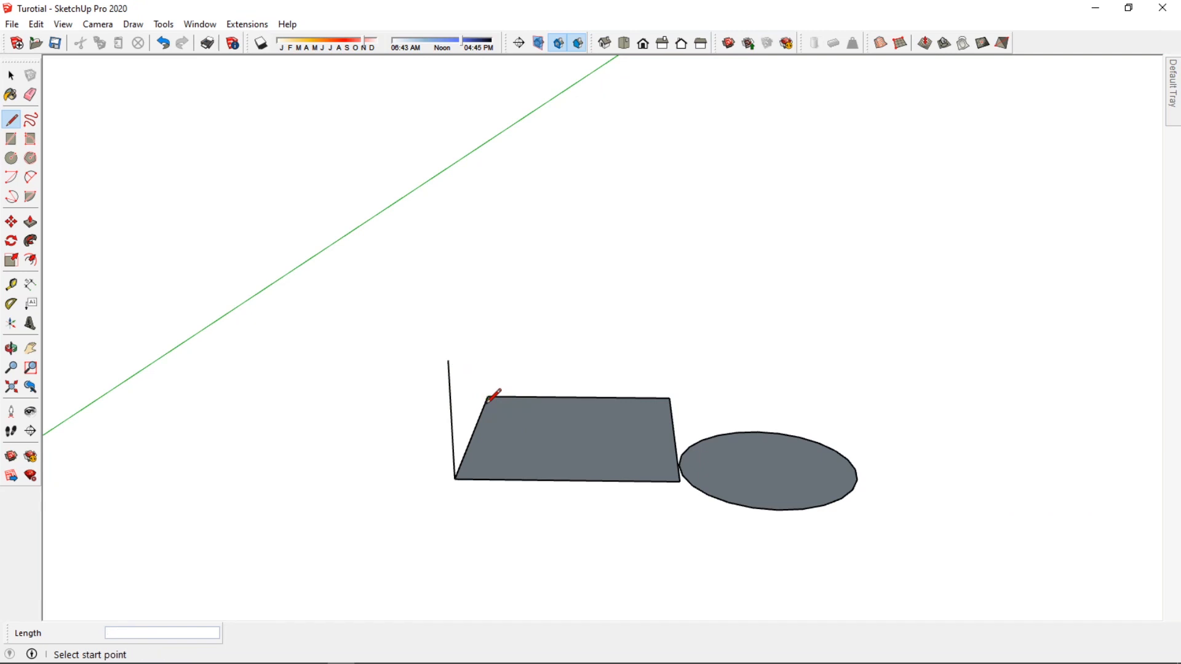
# Delete the circle beside the rectangle, including its face and edge
pyautogui.click(11, 75)
pyautogui.click(781, 470)
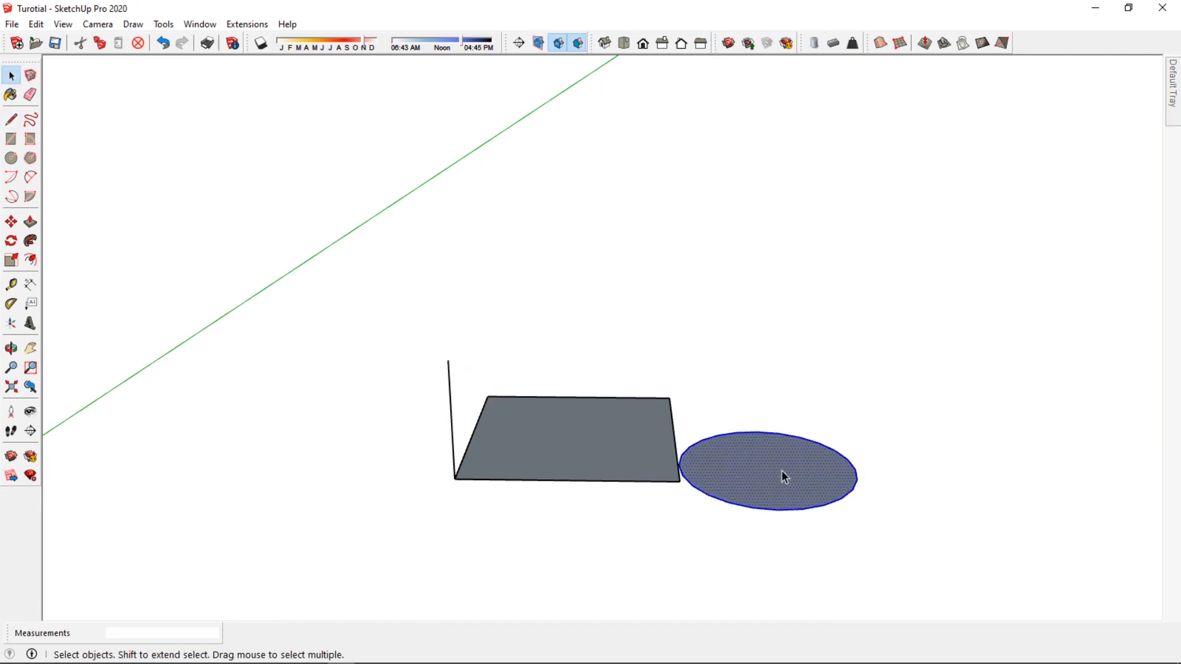
pyautogui.press('Delete')
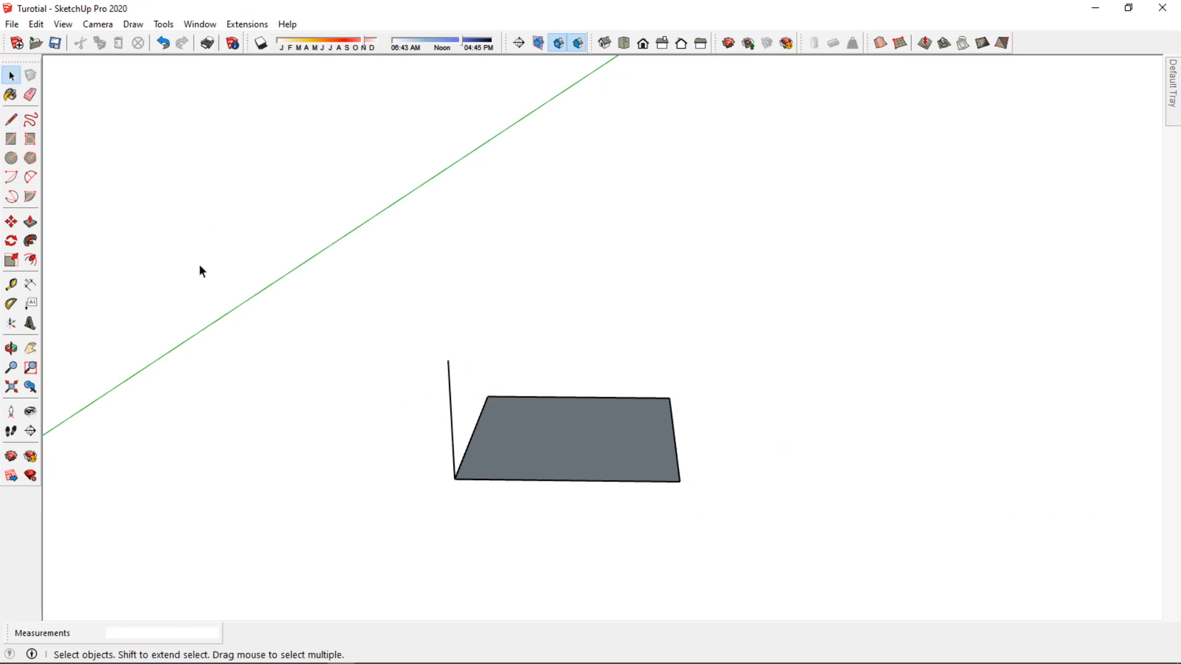
# Draw a single line outward from the rectangle's front-right corner, away from the rectangle
pyautogui.click(11, 119)
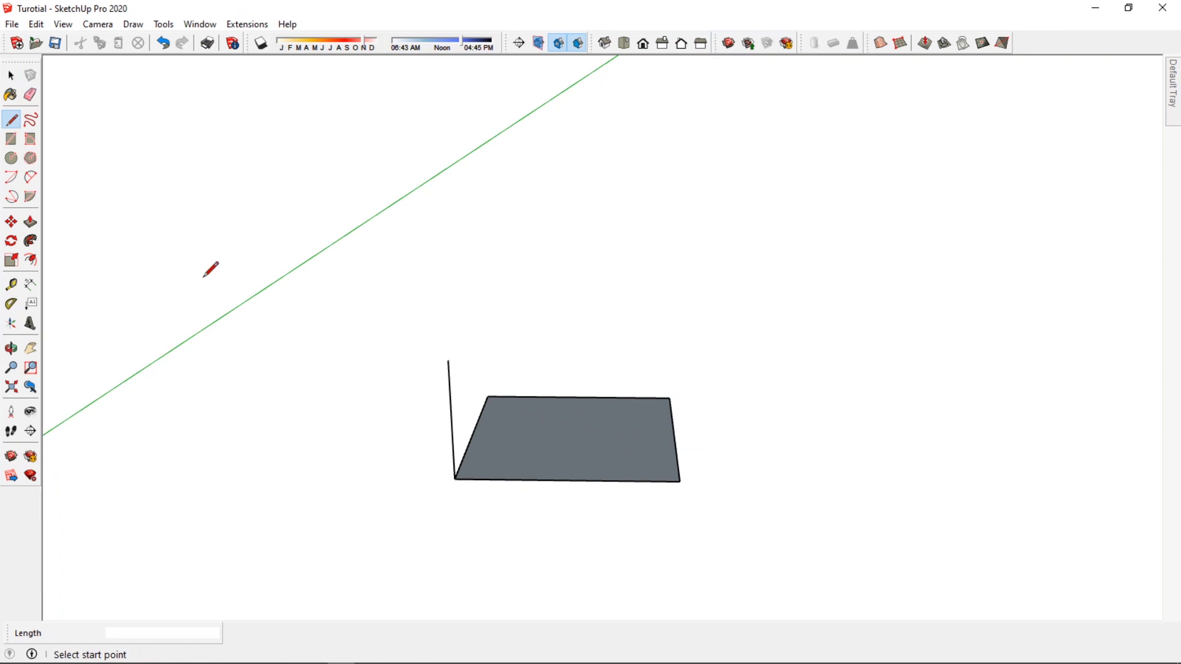
pyautogui.click(680, 479)
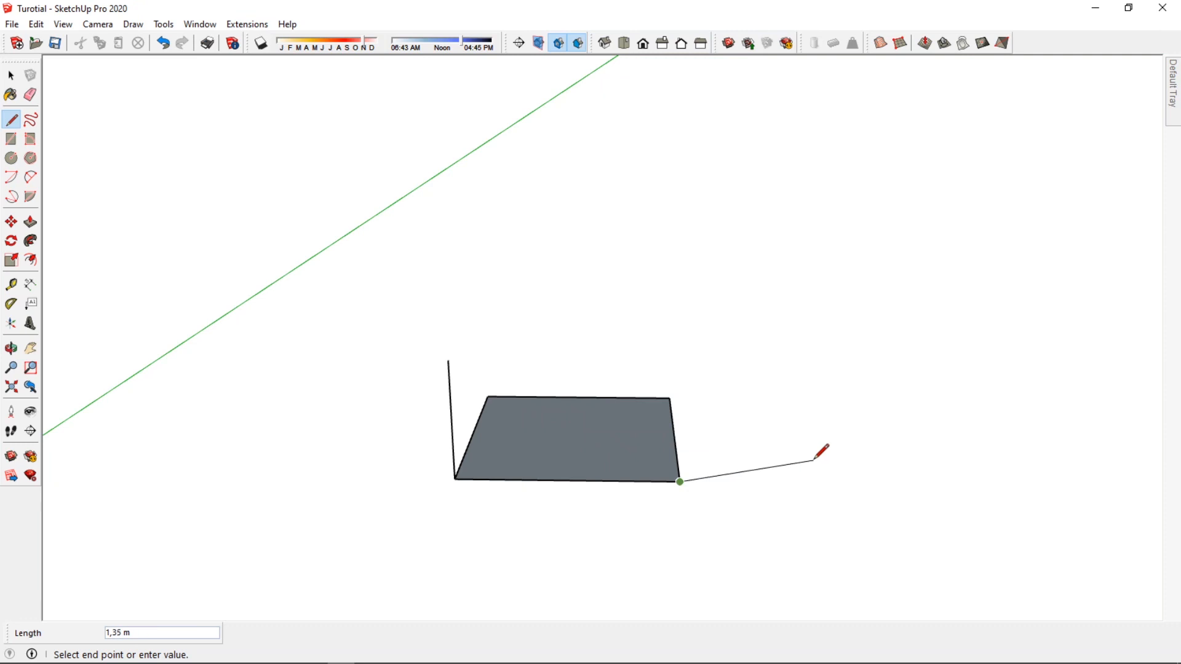
pyautogui.click(927, 502)
pyautogui.moveTo(927, 503)
pyautogui.mouseDown(button='middle')
pyautogui.moveTo(681, 456)
pyautogui.moveTo(430, 459)
pyautogui.moveTo(915, 501)
pyautogui.mouseUp(button='middle')
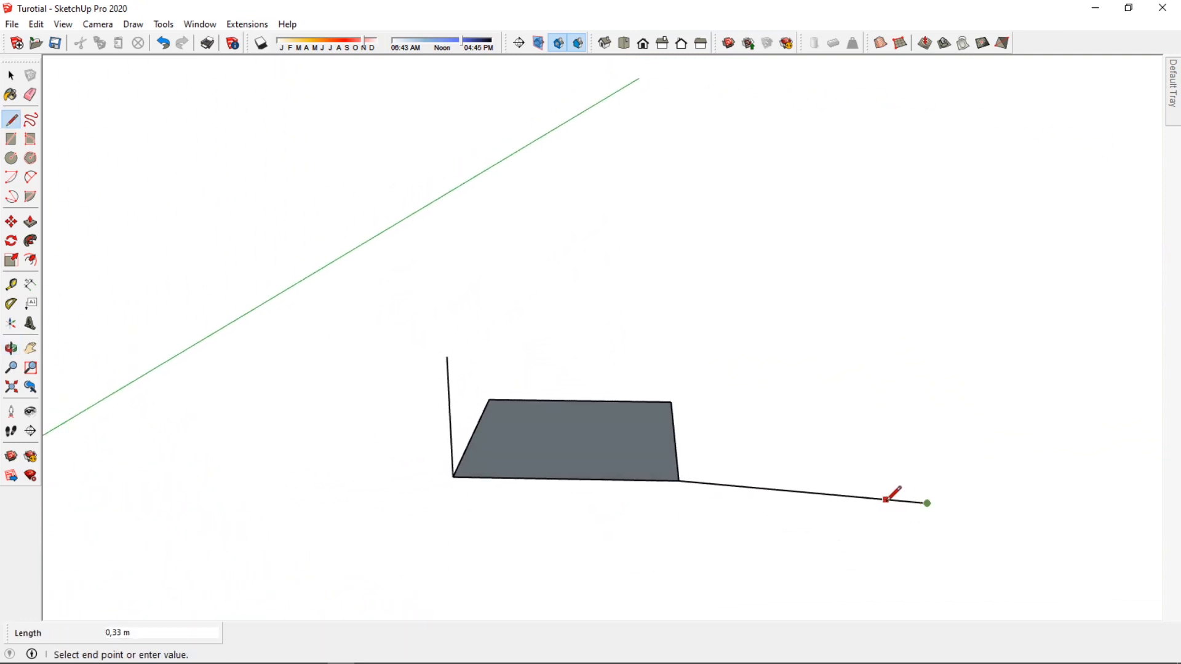
pyautogui.click(12, 76)
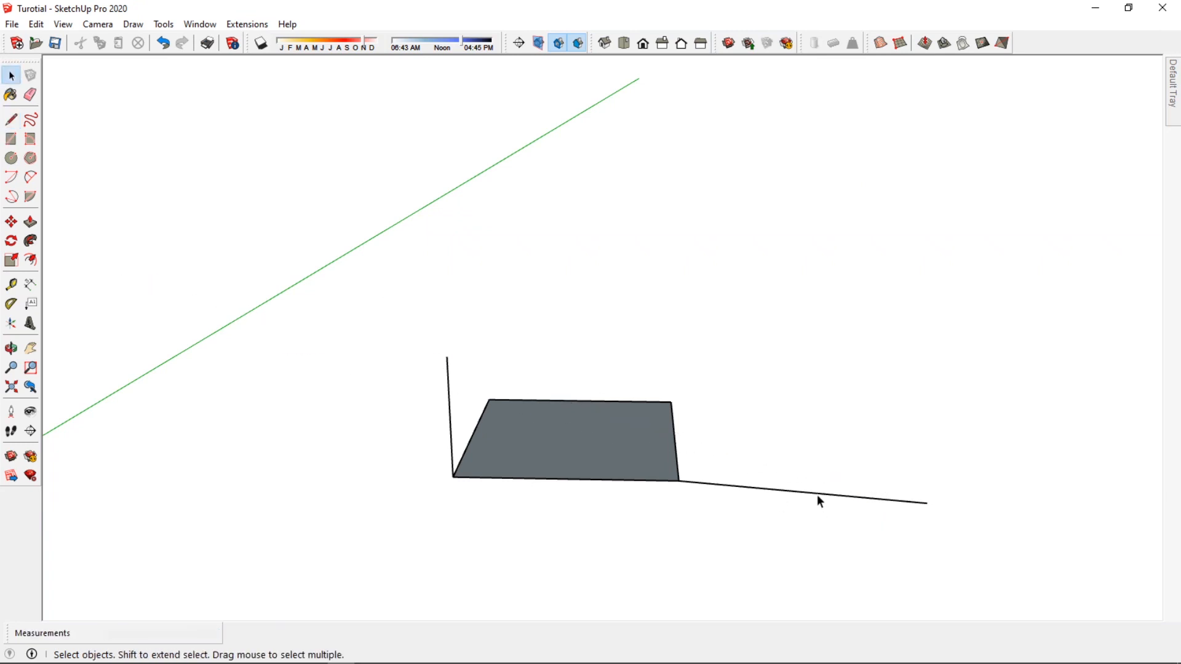
# Delete the line extending from the front-right corner and the vertical line at the front-left corner
pyautogui.click(818, 498)
pyautogui.press('Delete')
pyautogui.click(447, 379)
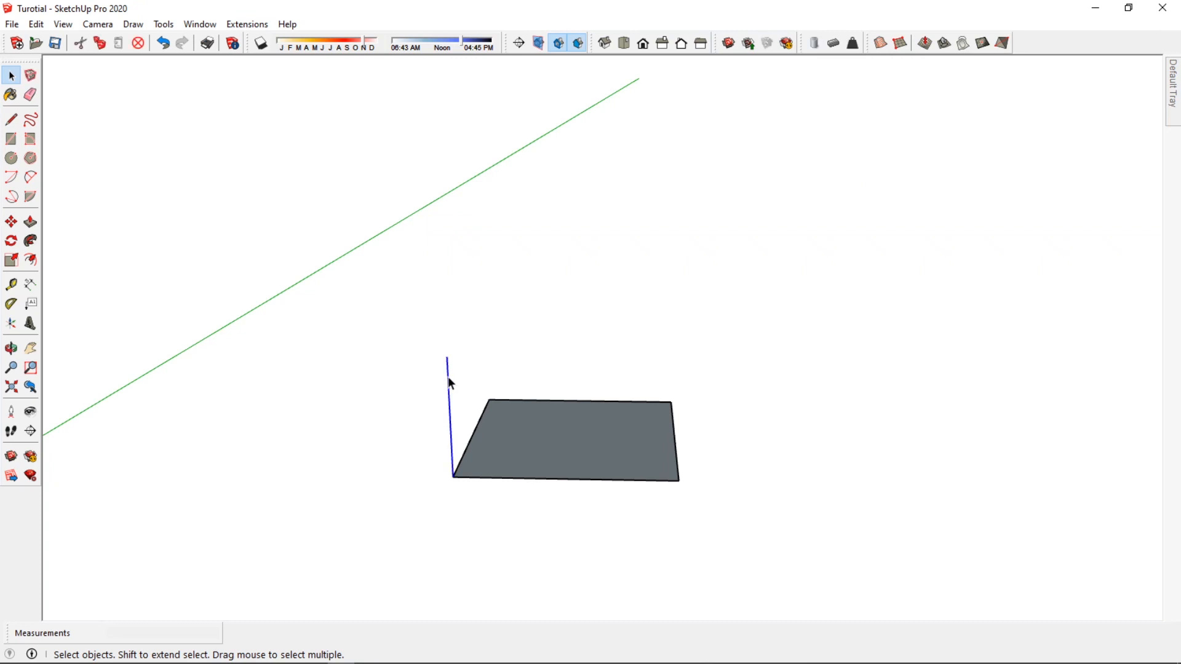
pyautogui.press('Delete')
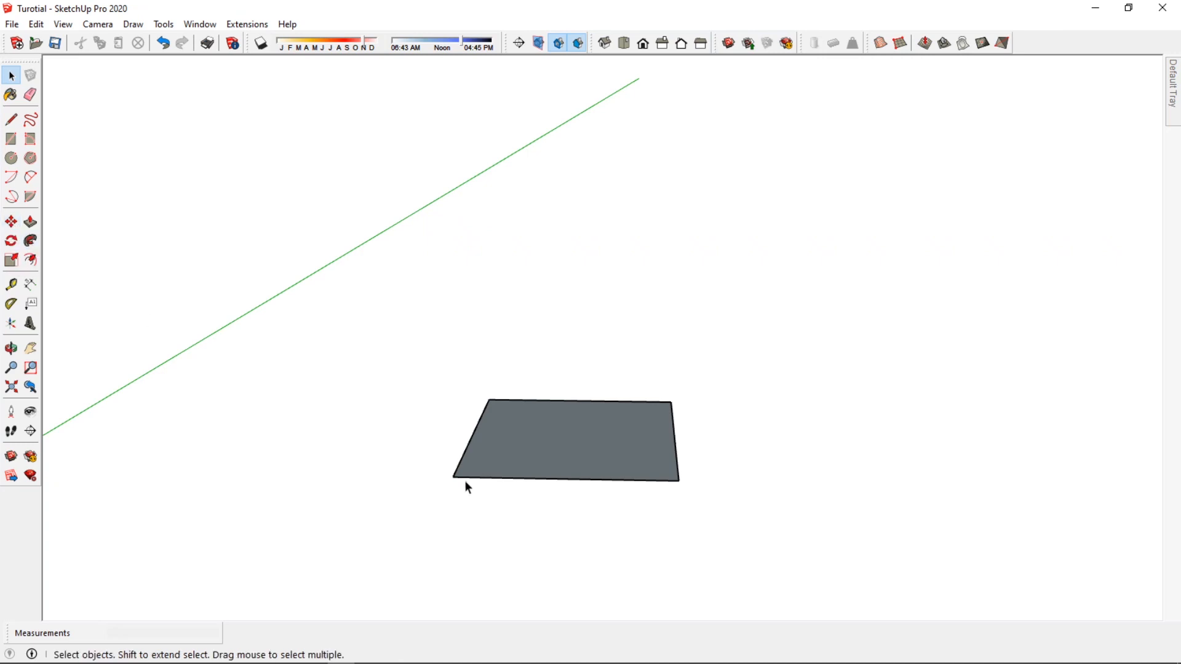
# Select the whole rectangle with its edges and try to move it by its front-left corner
pyautogui.moveTo(356, 337); pyautogui.dragTo(800, 615)
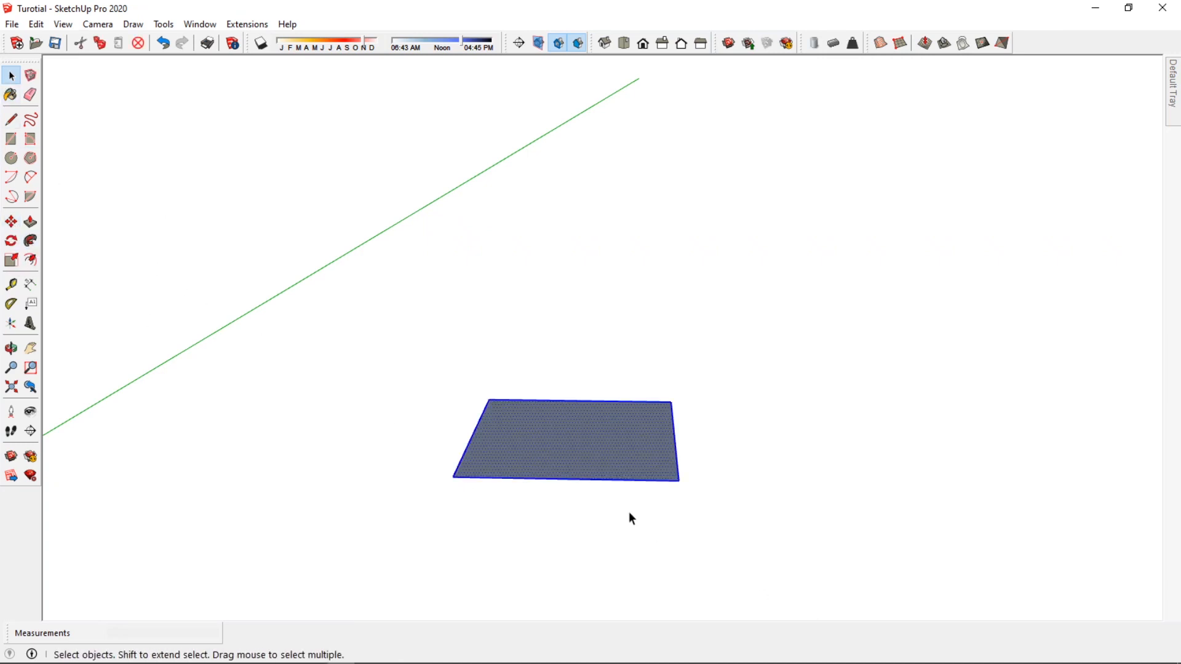
pyautogui.click(11, 221)
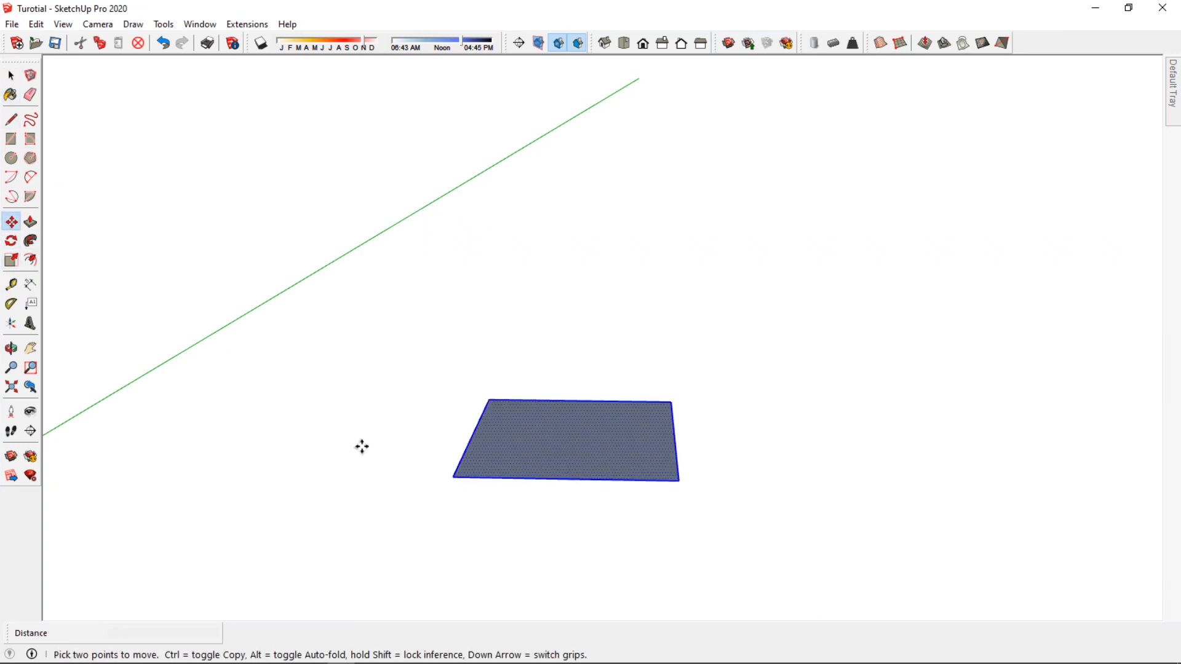
pyautogui.click(456, 477)
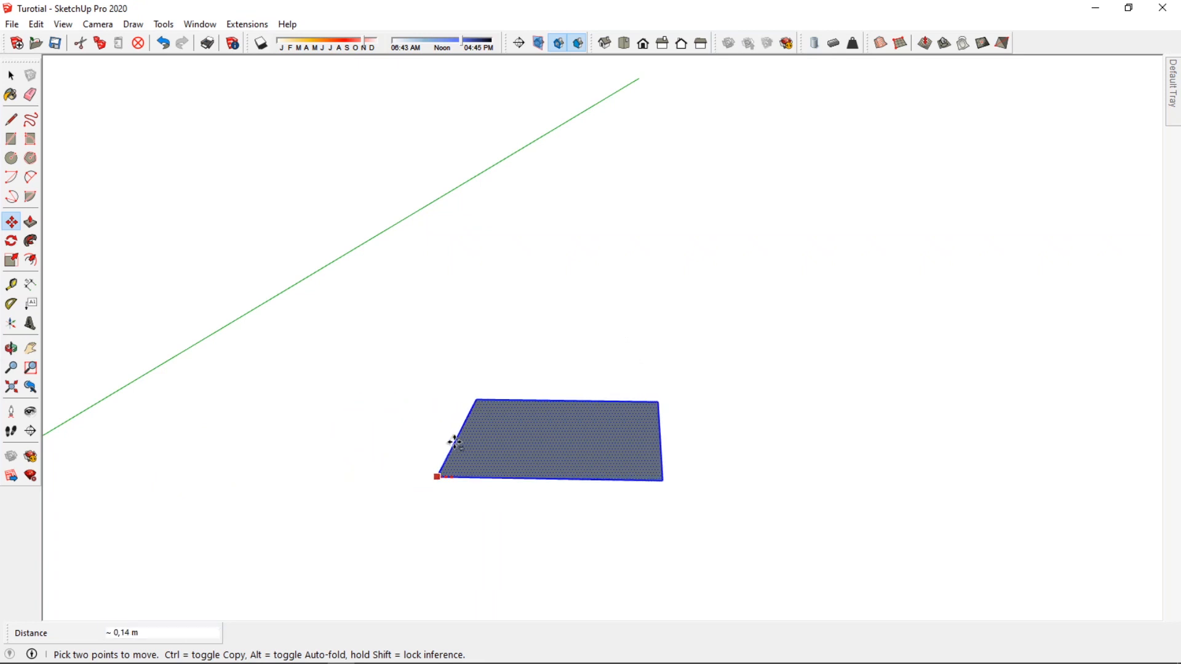
pyautogui.click(460, 449)
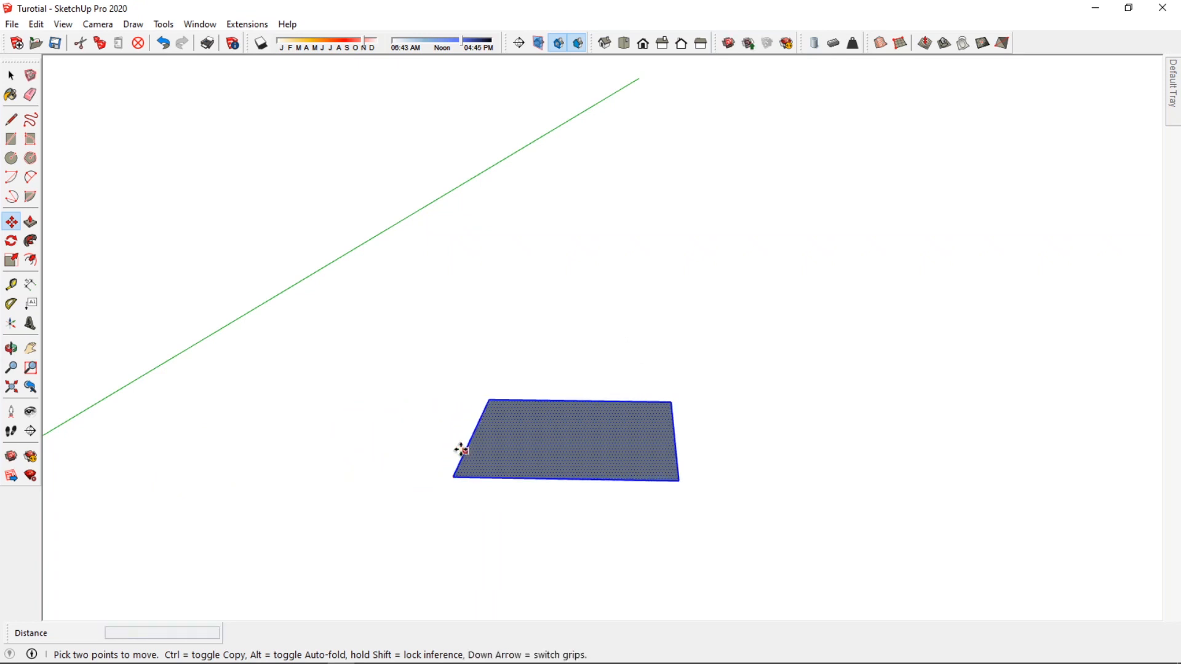
# Try to rotate the selected rectangle flat on the ground around its front-left corner
pyautogui.click(11, 240)
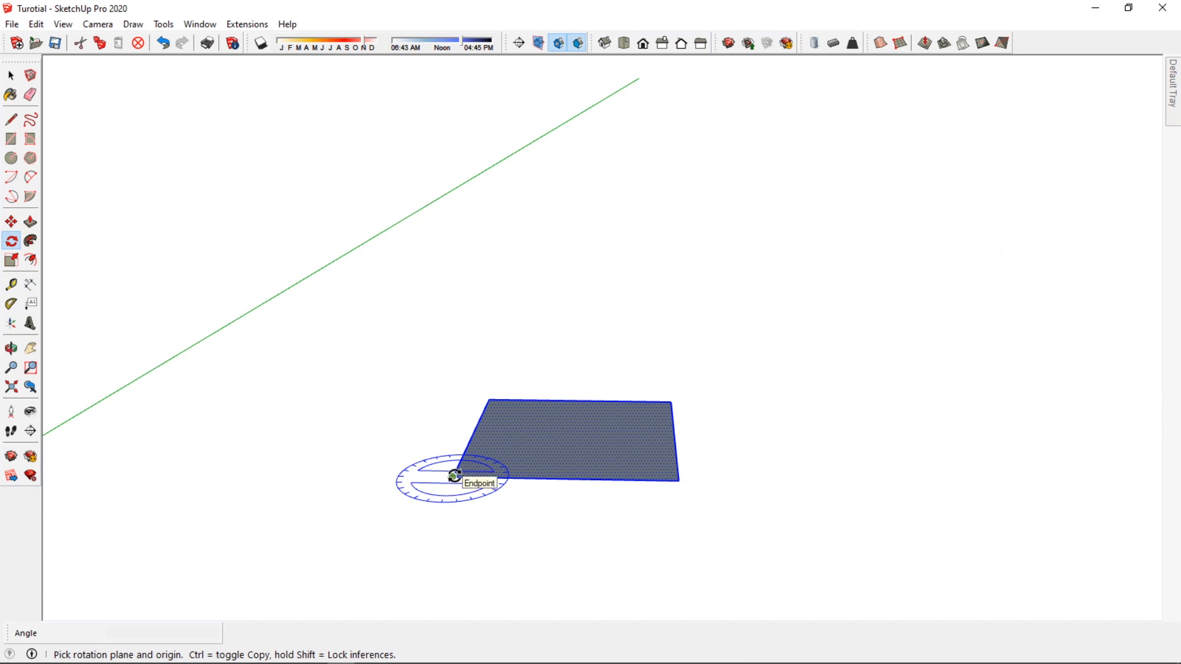
pyautogui.click(454, 476)
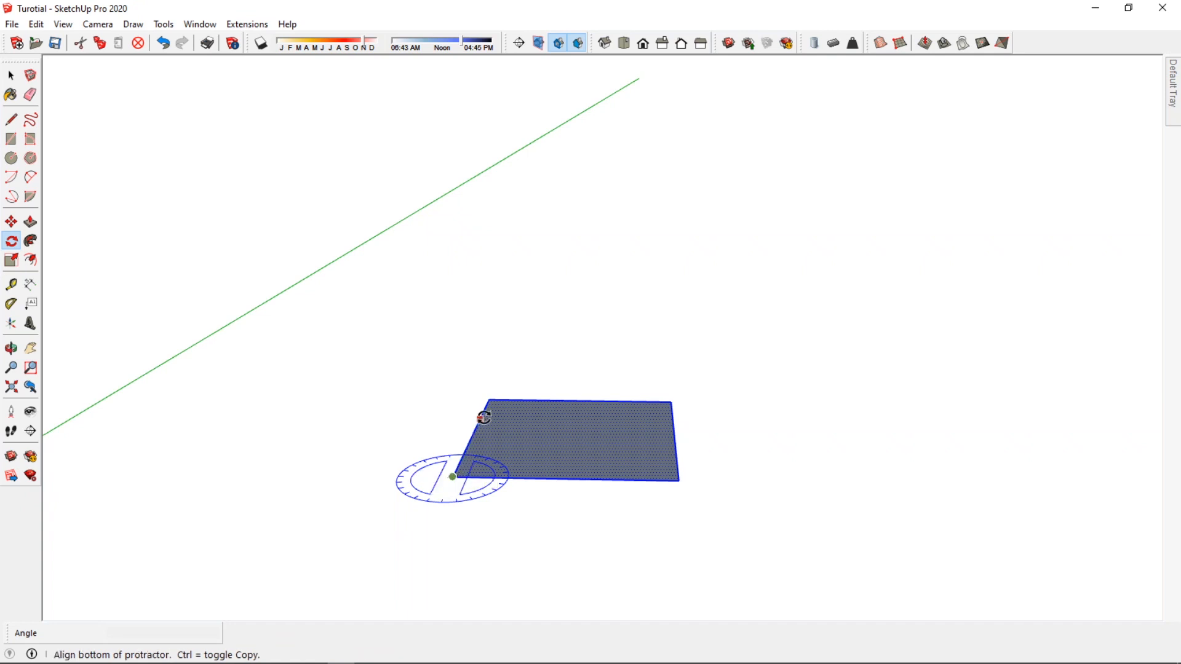
pyautogui.click(492, 399)
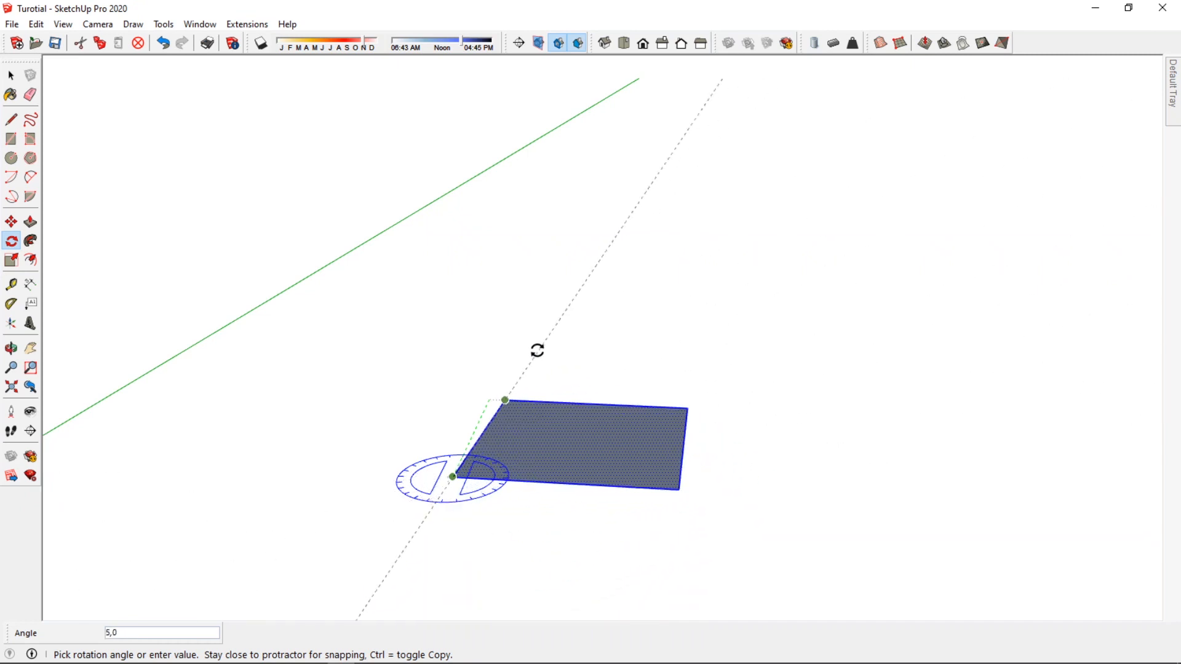
pyautogui.press('Escape')
pyautogui.rightClick(458, 471)
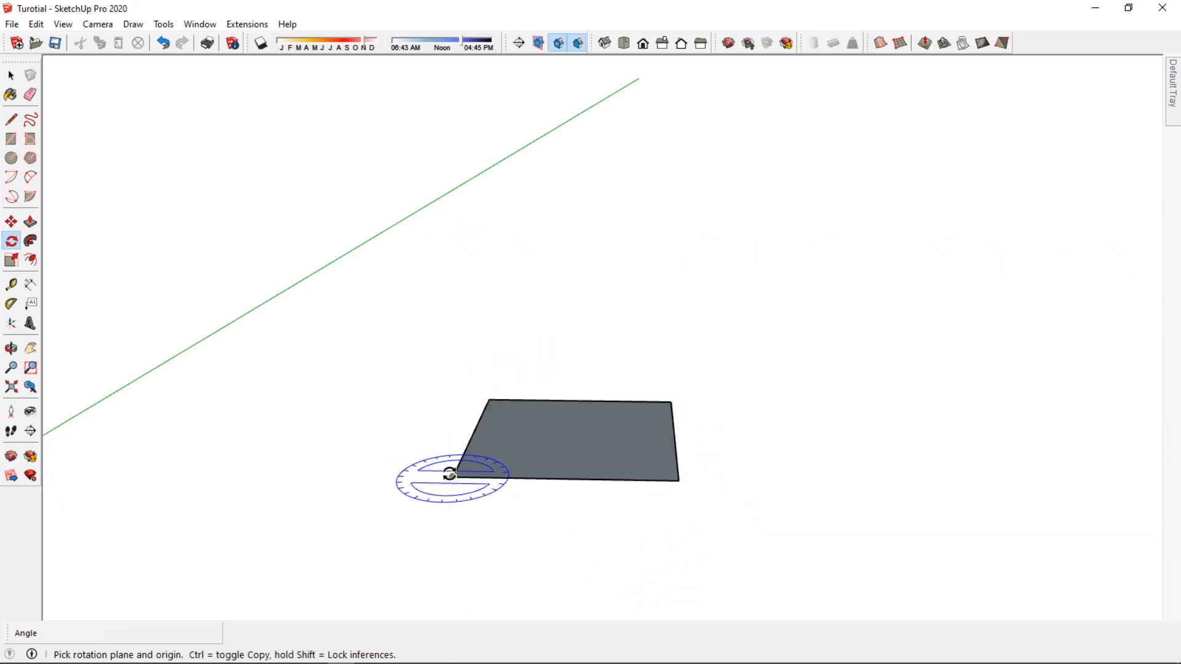
pyautogui.press('Escape')
pyautogui.press('Left')
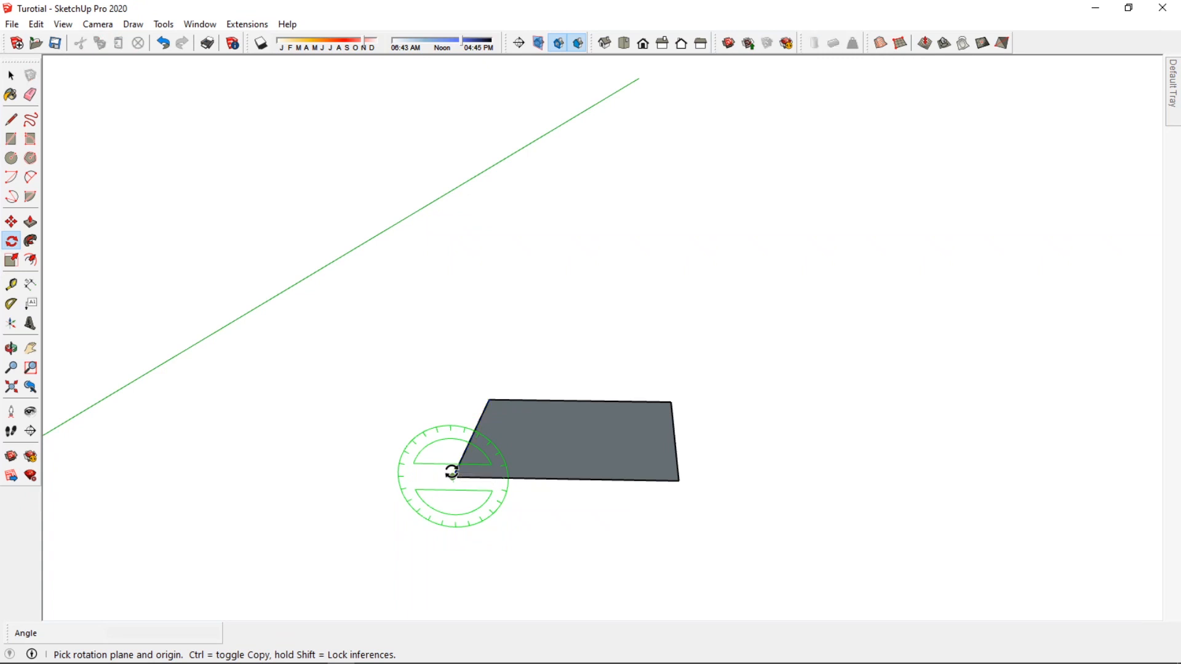
pyautogui.click(453, 475)
pyautogui.click(679, 479)
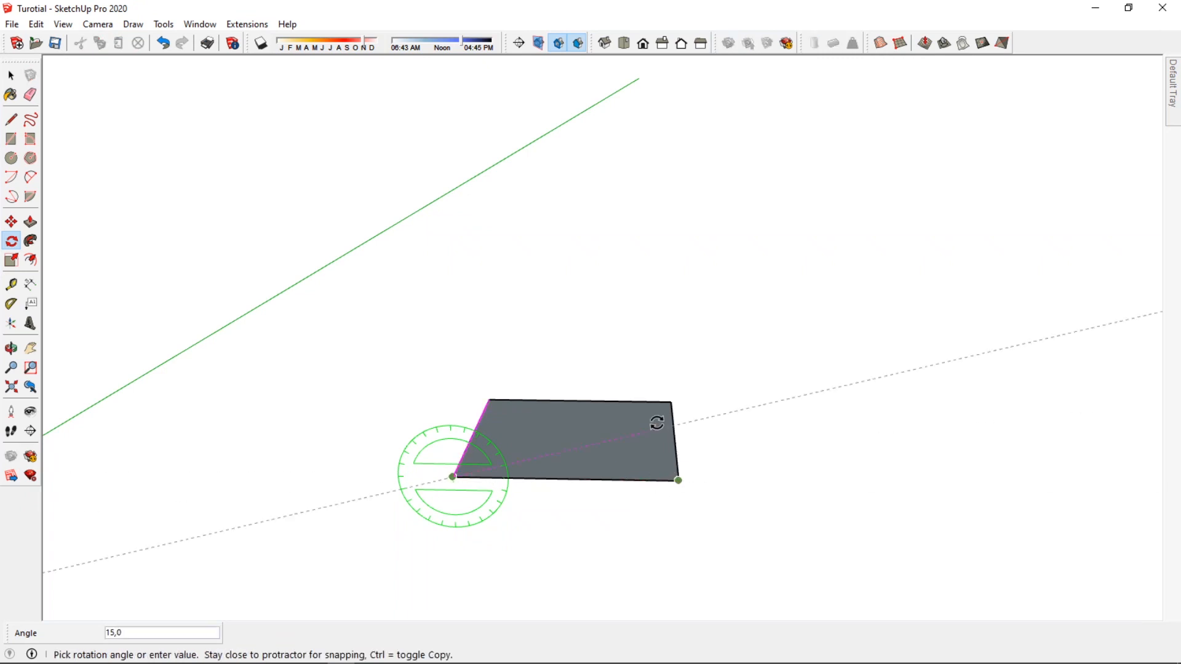
pyautogui.click(12, 75)
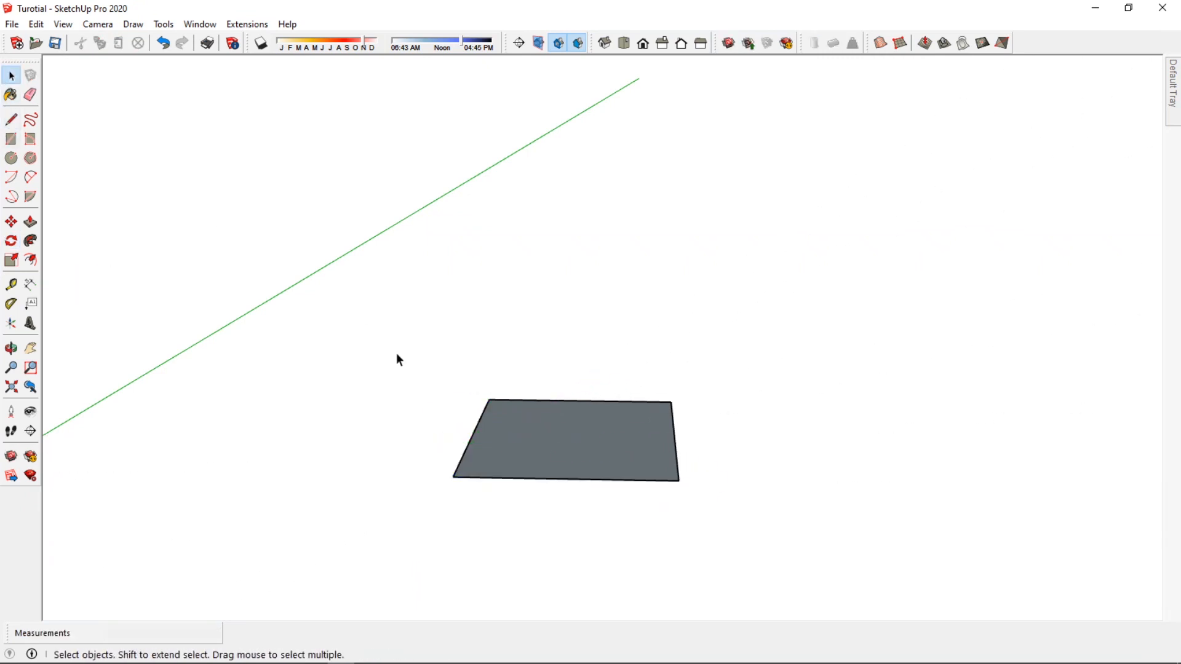
# Select the whole rectangle and rotate it 90 degrees upright around the green axis at its front-left corner
pyautogui.moveTo(398, 358); pyautogui.dragTo(738, 549)
pyautogui.click(11, 240)
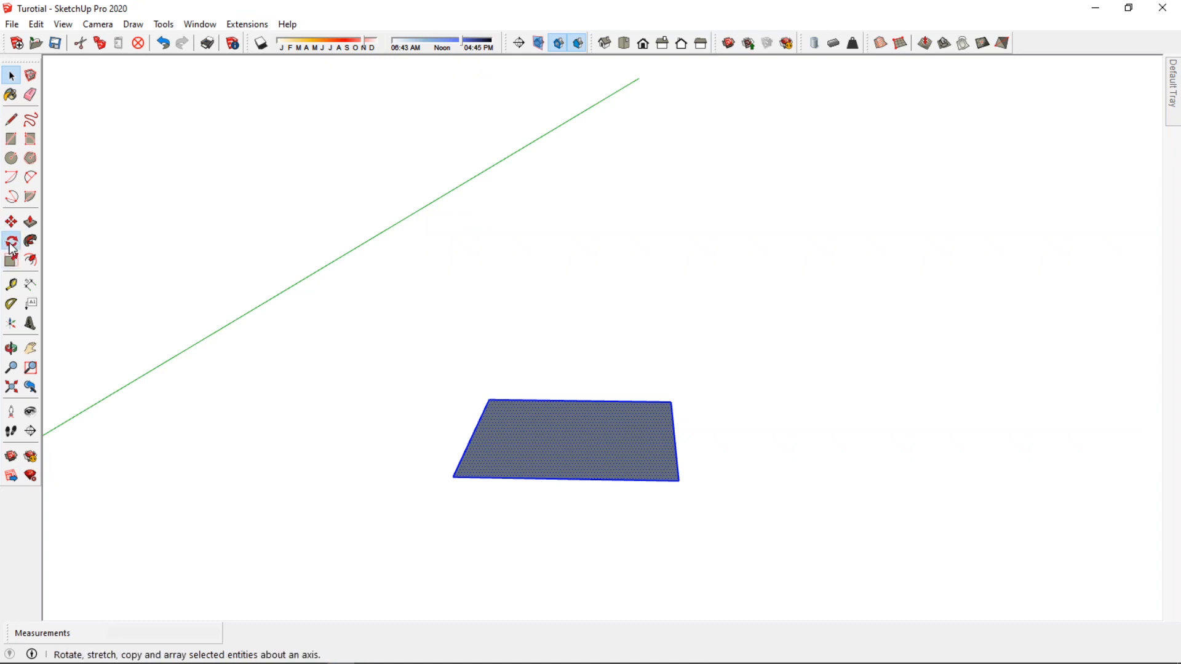
pyautogui.press('Right')
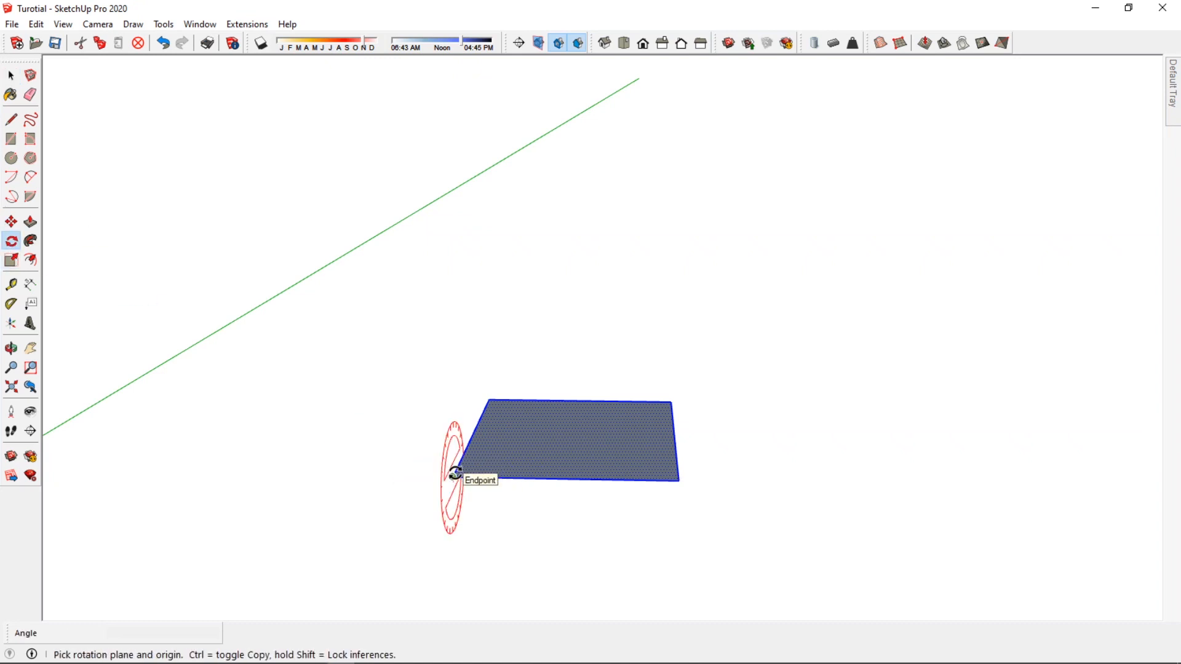
pyautogui.press('Left')
pyautogui.click(453, 476)
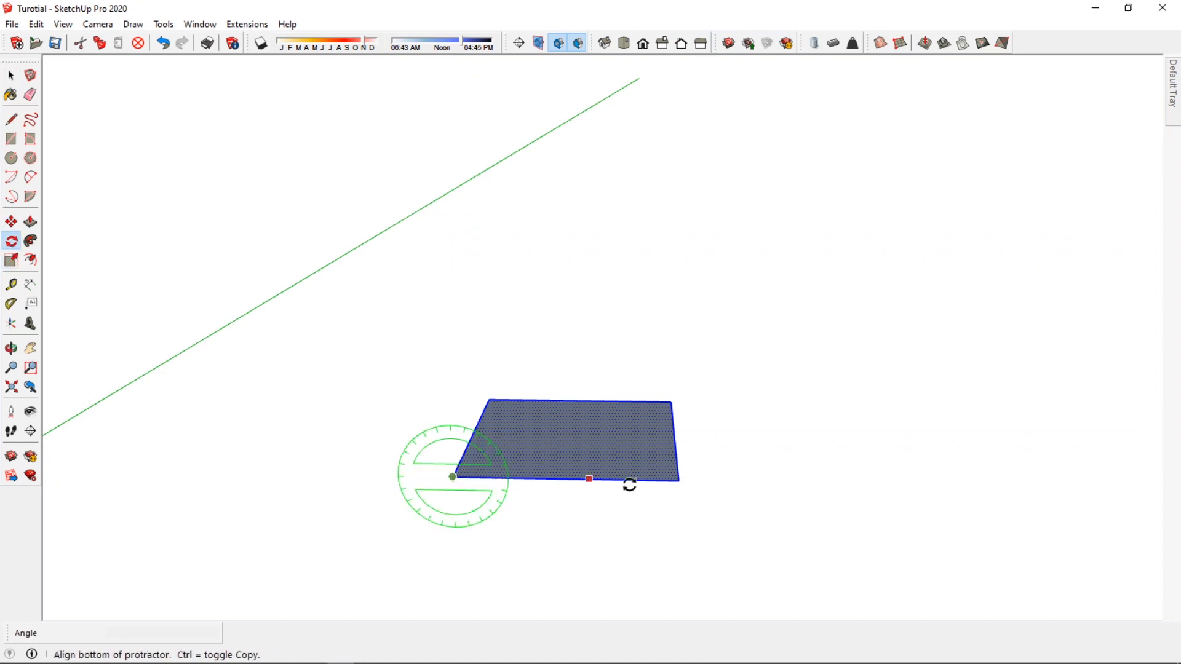
pyautogui.click(674, 481)
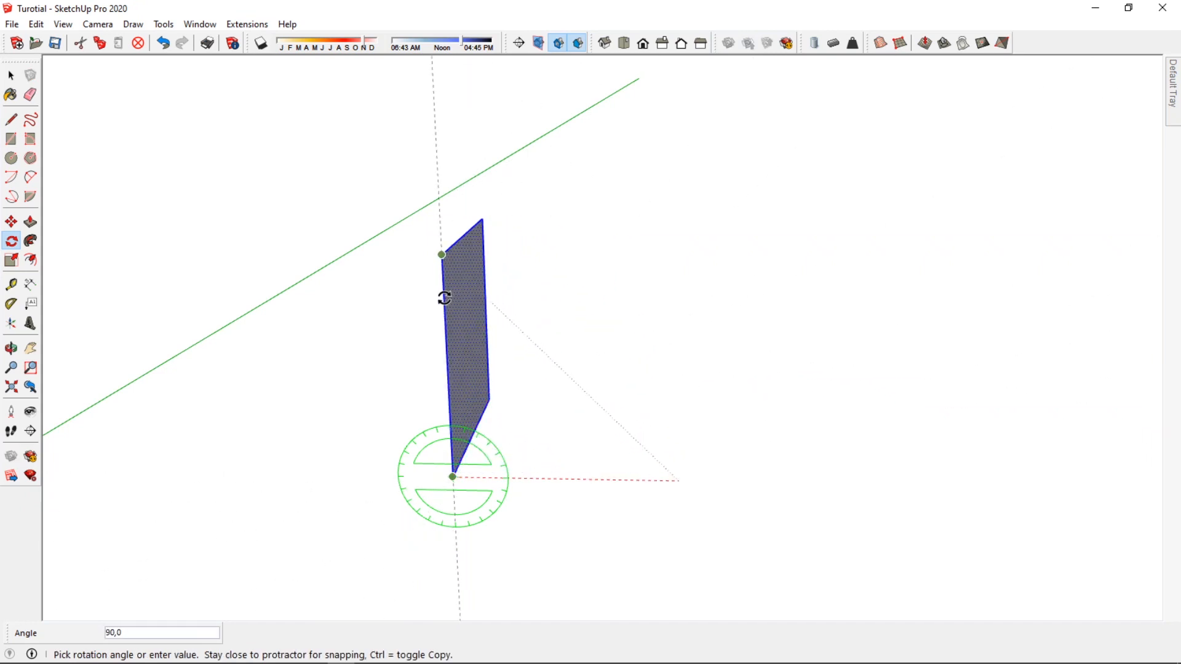
pyautogui.click(444, 297)
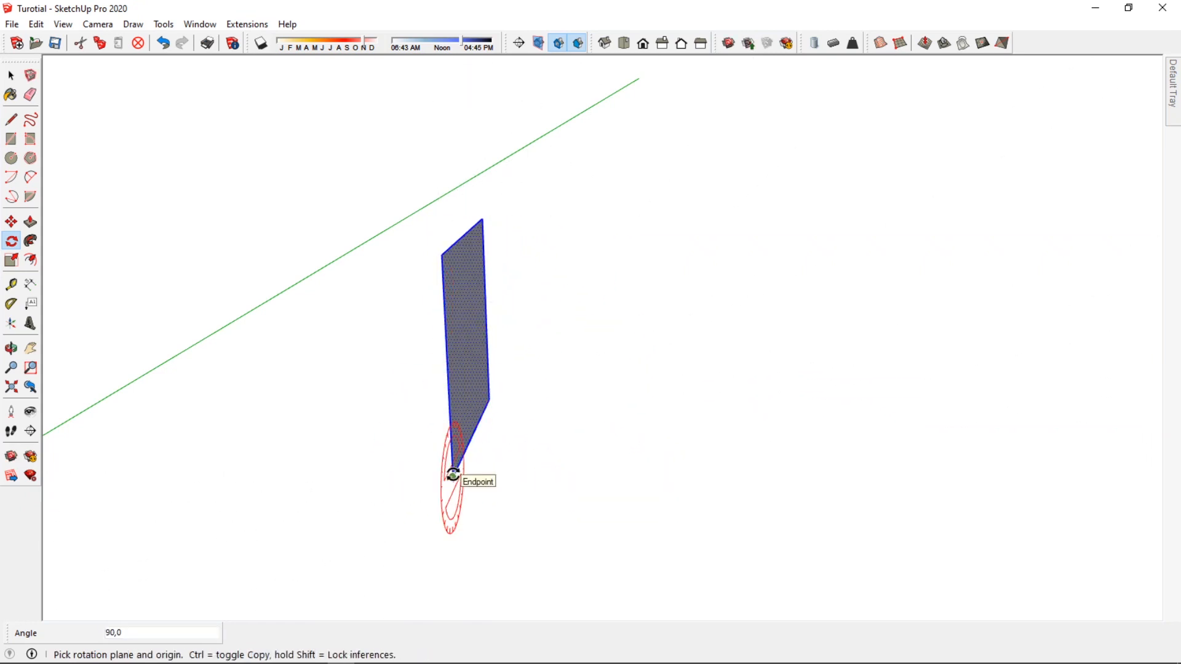
# Rotate the upright rectangle about 7.4 degrees around the red axis at its front bottom corner
pyautogui.moveTo(452, 470); pyautogui.dragTo(369, 472, button='middle')
pyautogui.click(438, 461)
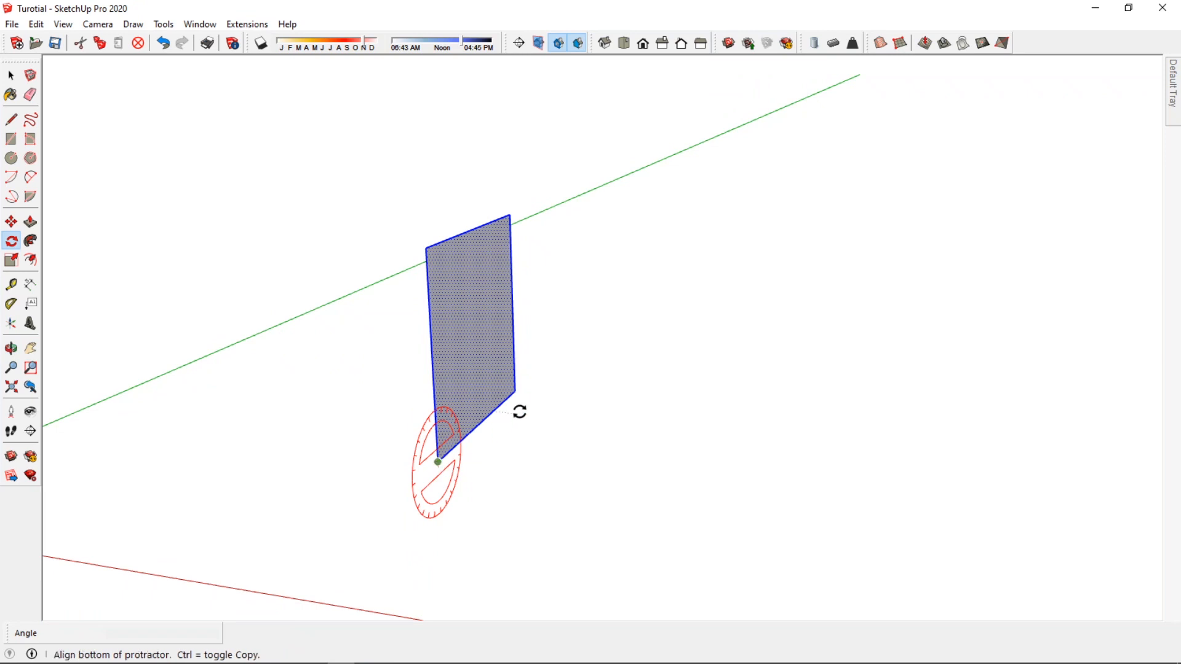
pyautogui.click(516, 394)
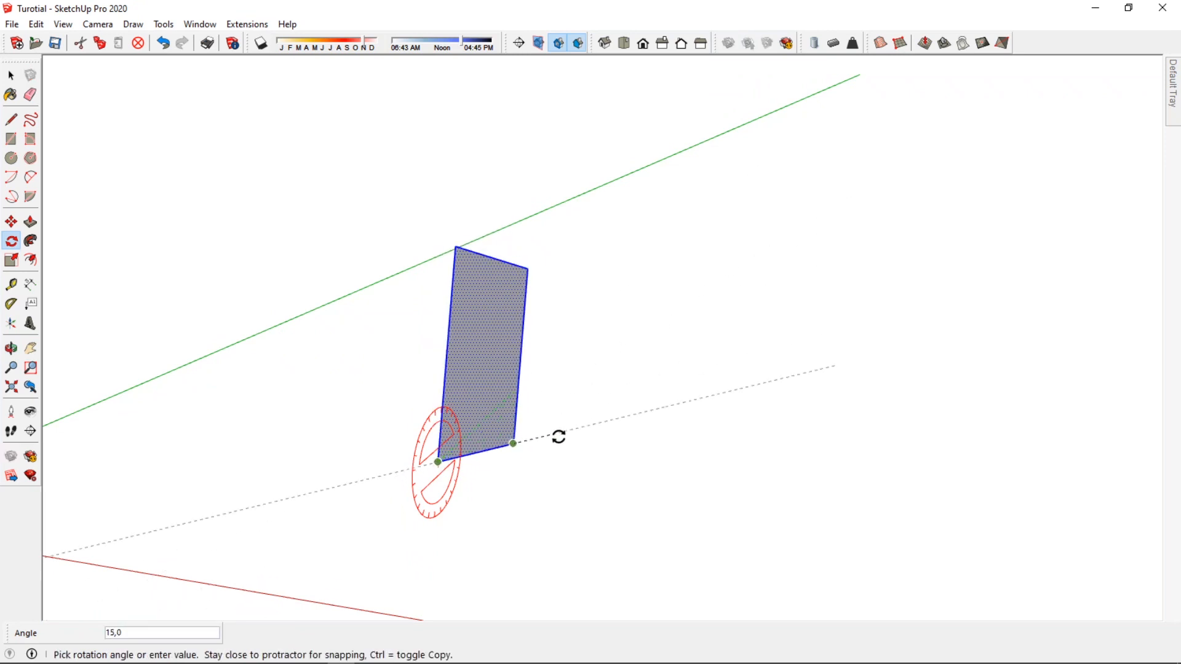
pyautogui.click(507, 372)
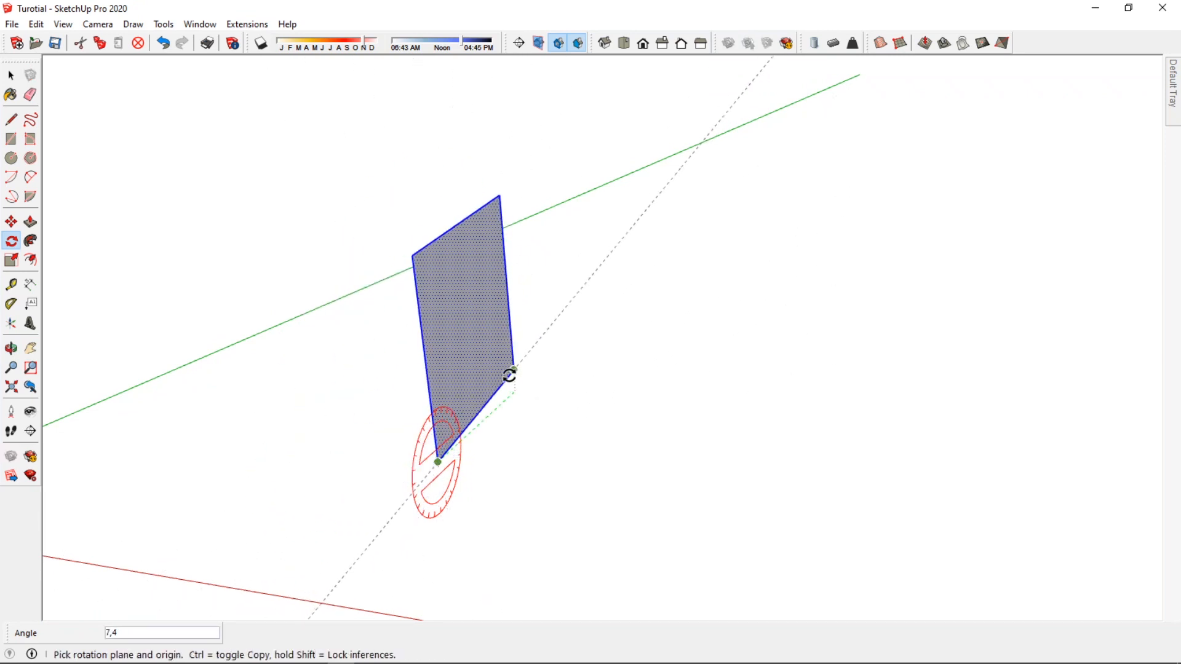
# Examine the two workbenches and the open room elsewhere in the model
pyautogui.moveTo(508, 374)
pyautogui.mouseDown(button='middle')
pyautogui.moveTo(462, 409)
pyautogui.moveTo(596, 400)
pyautogui.mouseUp(button='middle')
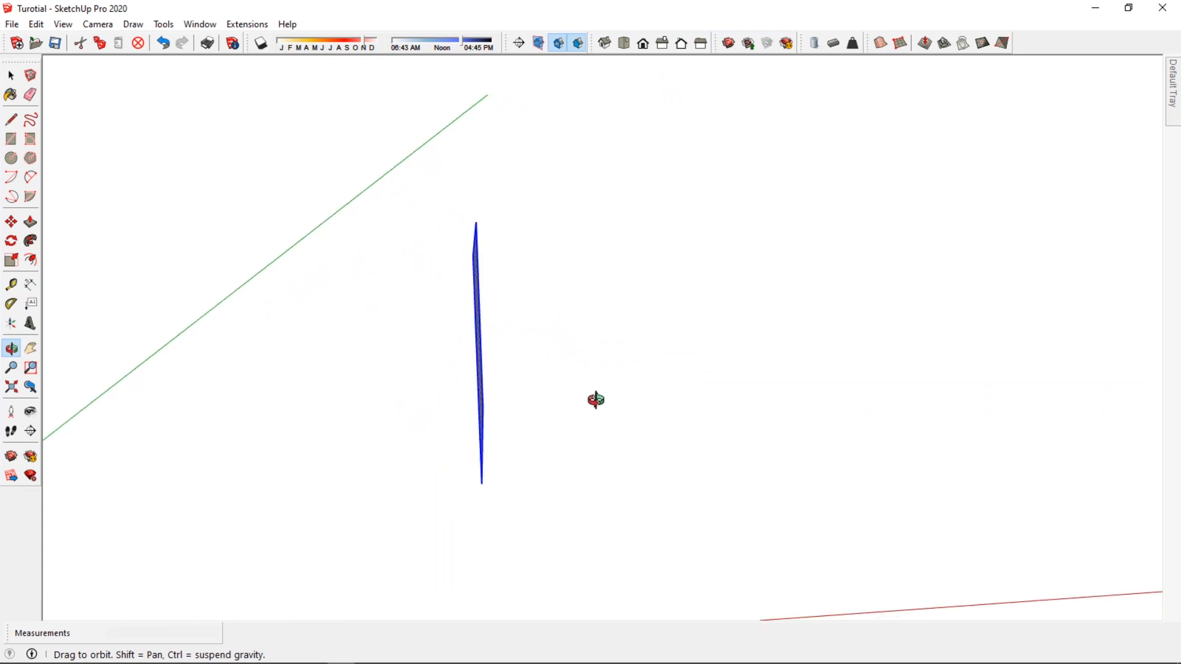
pyautogui.click(11, 75)
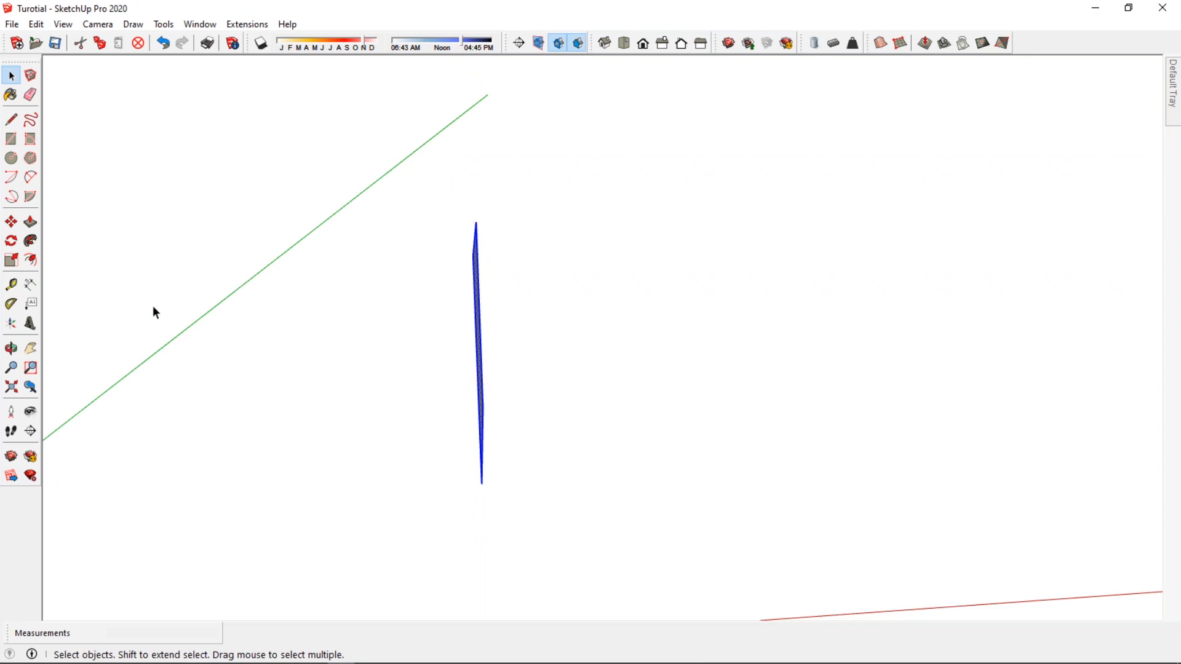
pyautogui.click(30, 348)
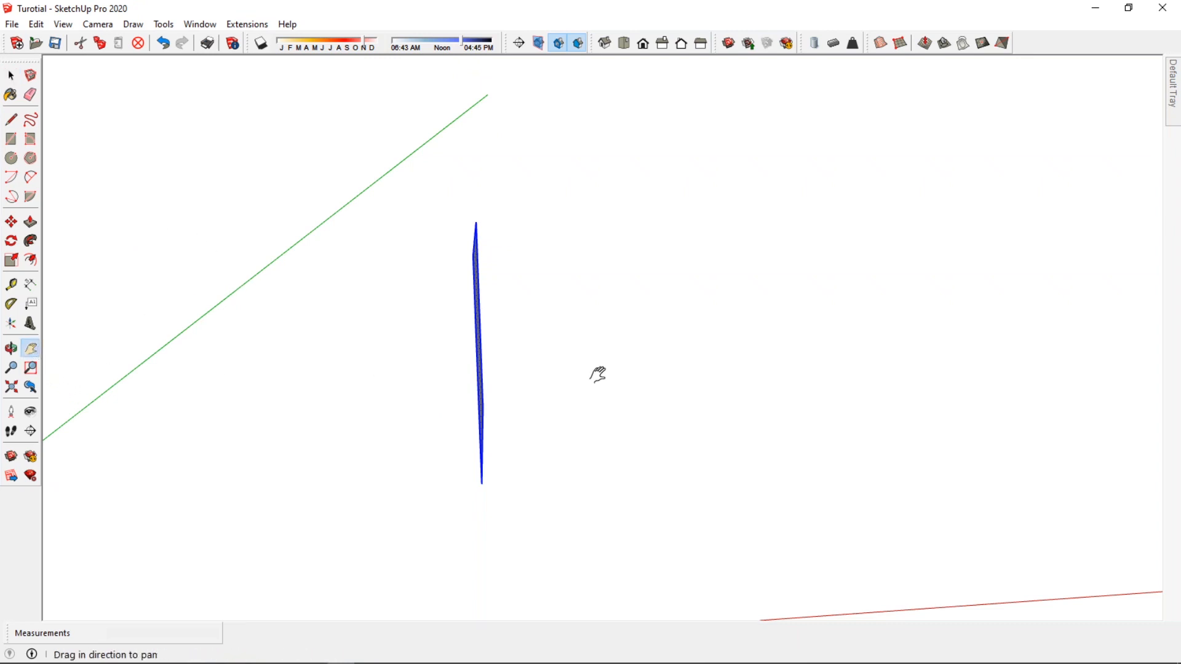
pyautogui.moveTo(599, 373); pyautogui.dragTo(524, 387)
pyautogui.moveTo(664, 434); pyautogui.dragTo(126, 451)
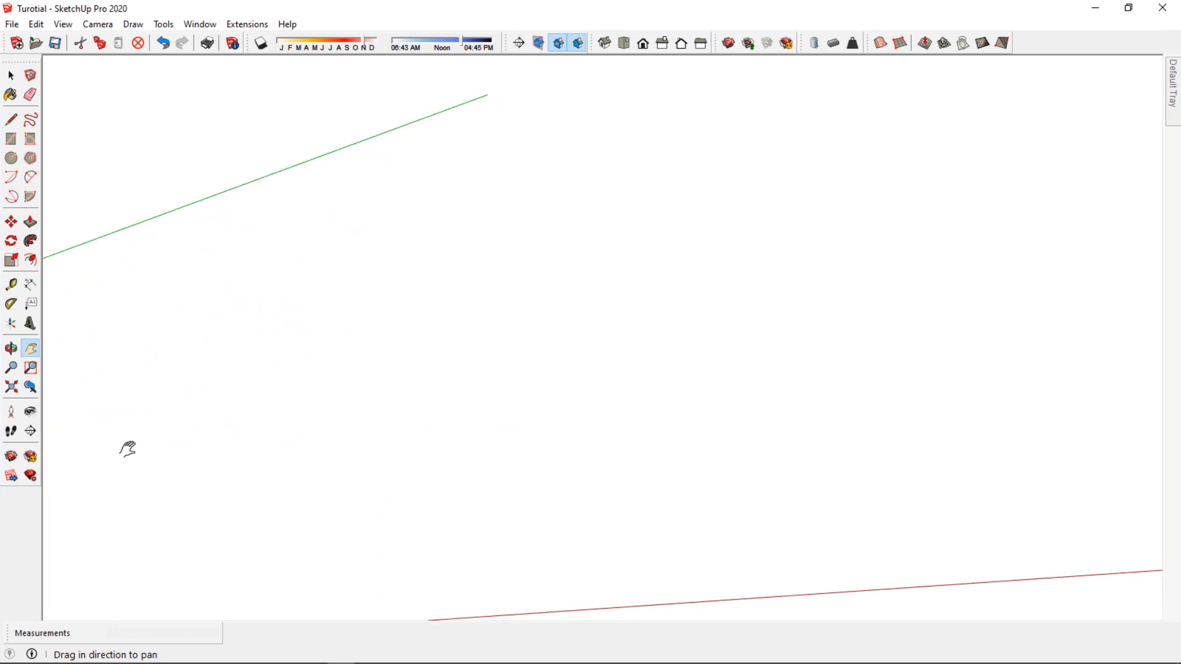
pyautogui.moveTo(734, 424); pyautogui.dragTo(445, 459)
pyautogui.moveTo(775, 473)
pyautogui.mouseDown()
pyautogui.moveTo(492, 422)
pyautogui.moveTo(139, 419)
pyautogui.mouseUp()
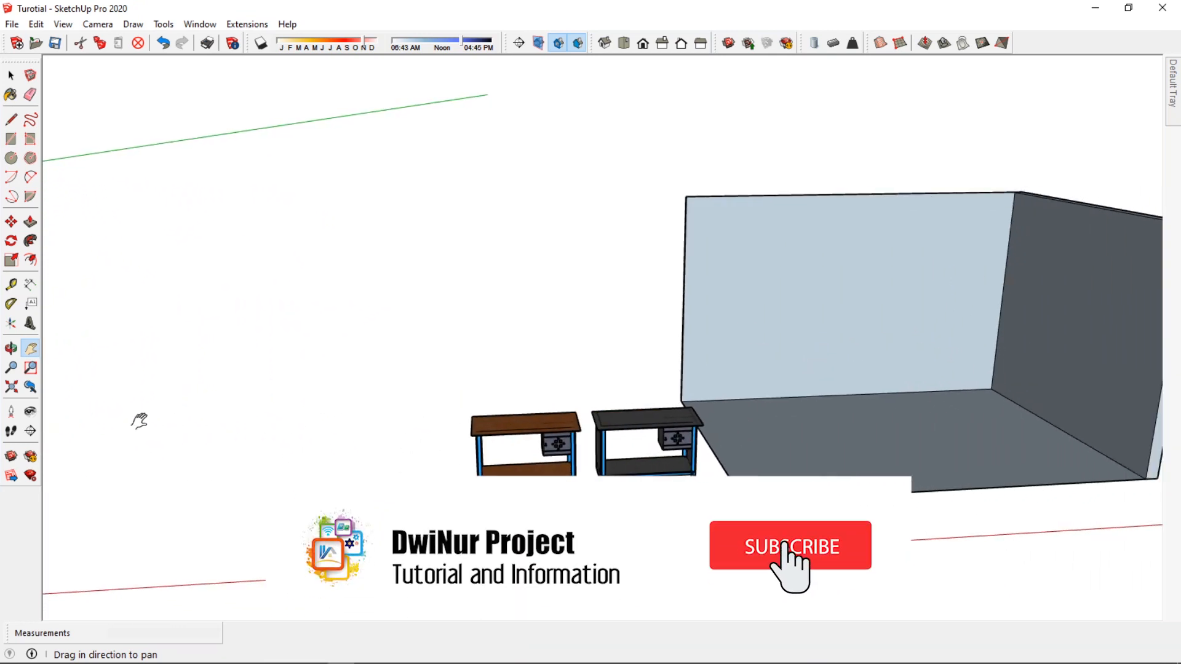
pyautogui.moveTo(878, 409); pyautogui.dragTo(710, 448)
pyautogui.moveTo(710, 448); pyautogui.dragTo(653, 451, button='middle')
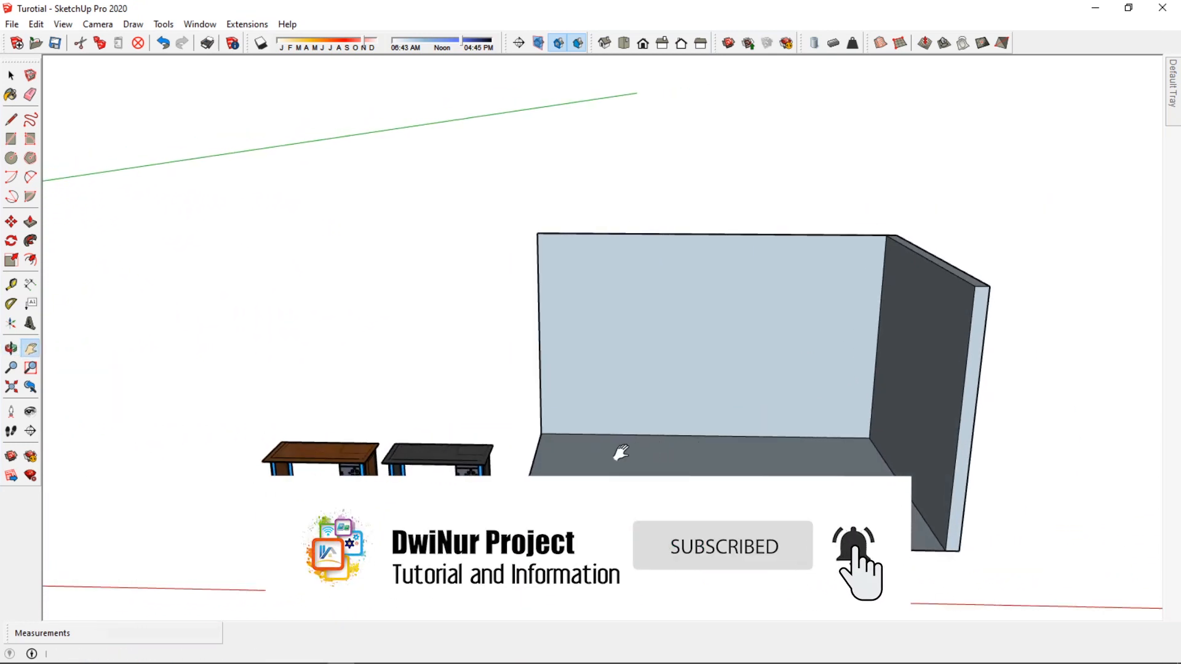
pyautogui.moveTo(617, 454); pyautogui.dragTo(683, 469)
pyautogui.scroll(2, 651, 461)
pyautogui.moveTo(683, 470); pyautogui.dragTo(698, 464, button='middle')
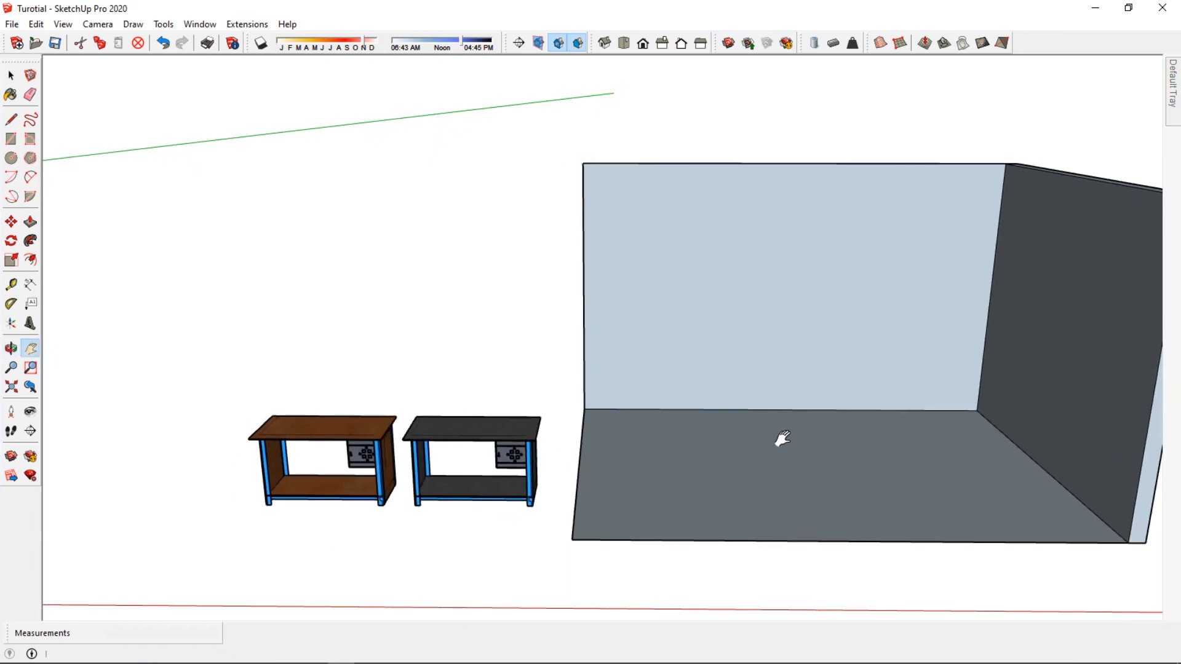
pyautogui.keyDown('shift'); pyautogui.moveTo(780, 441); pyautogui.dragTo(726, 427, button='middle'); pyautogui.keyUp('shift')
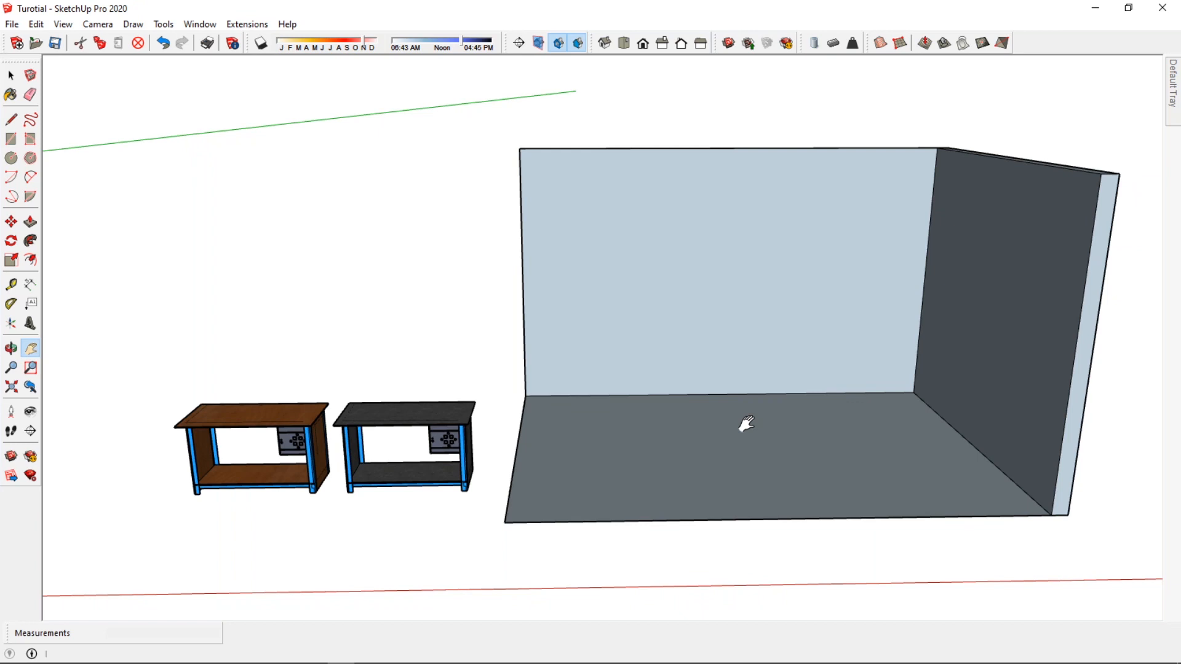
pyautogui.moveTo(349, 422); pyautogui.dragTo(472, 424)
pyautogui.scroll(1, 490, 431)
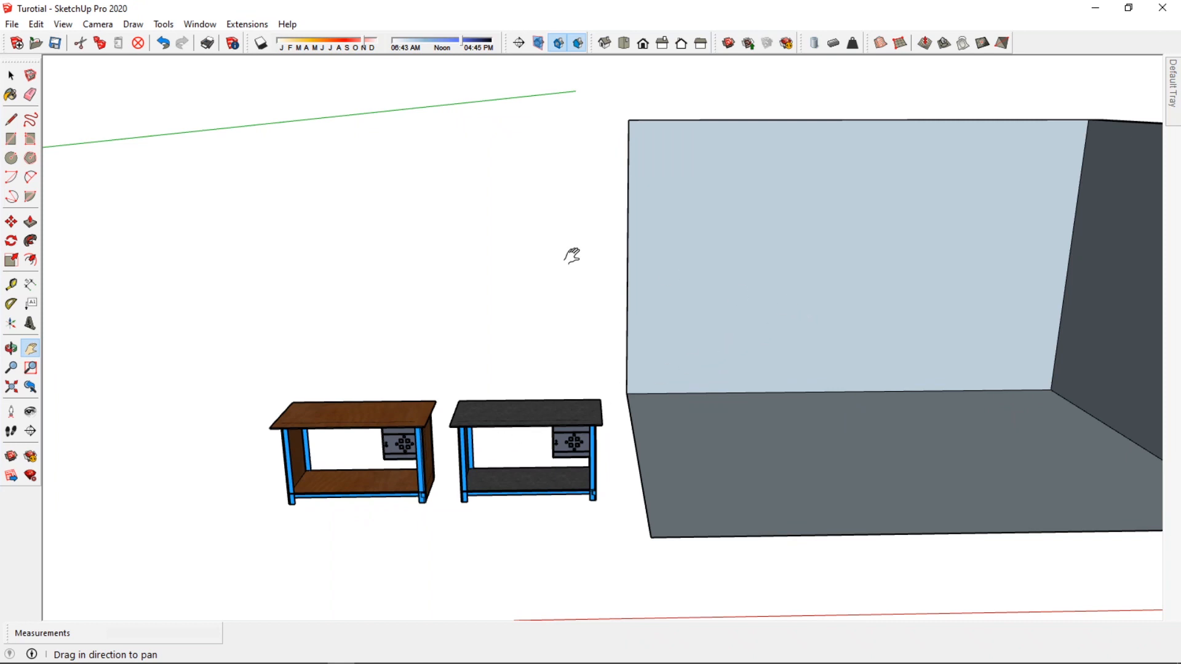
# Try out selecting the whole brown workbench with all its parts and clear the selection
pyautogui.click(11, 75)
pyautogui.click(353, 309)
pyautogui.scroll(2, 415, 406)
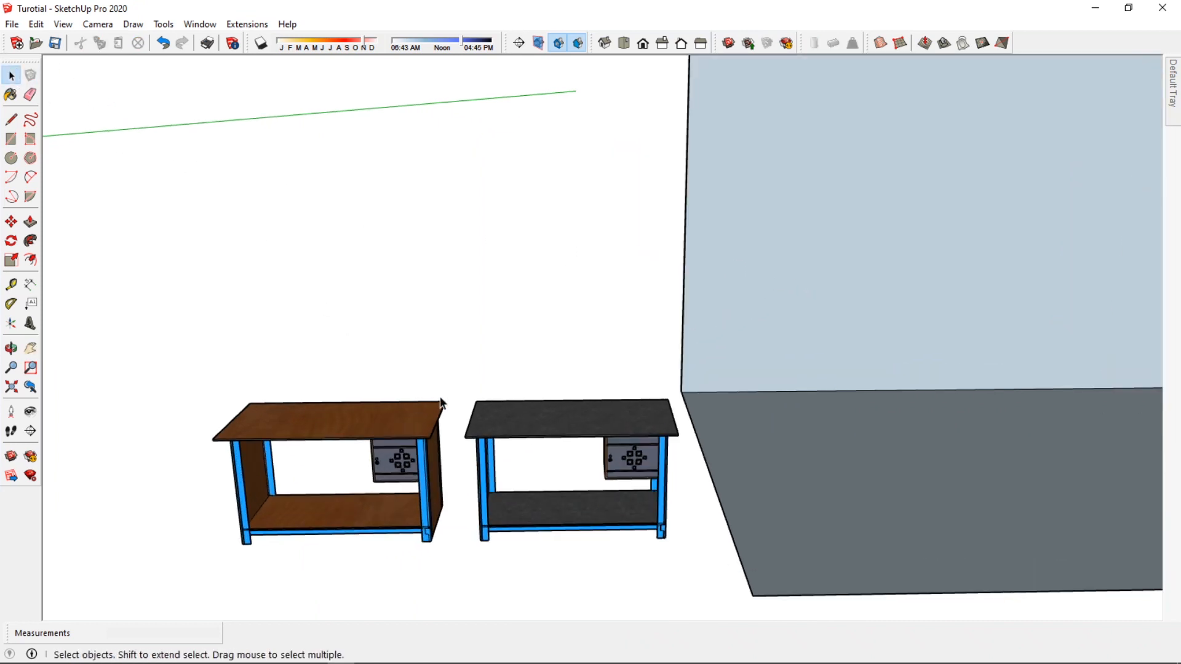
pyautogui.moveTo(440, 403); pyautogui.dragTo(499, 472, button='middle')
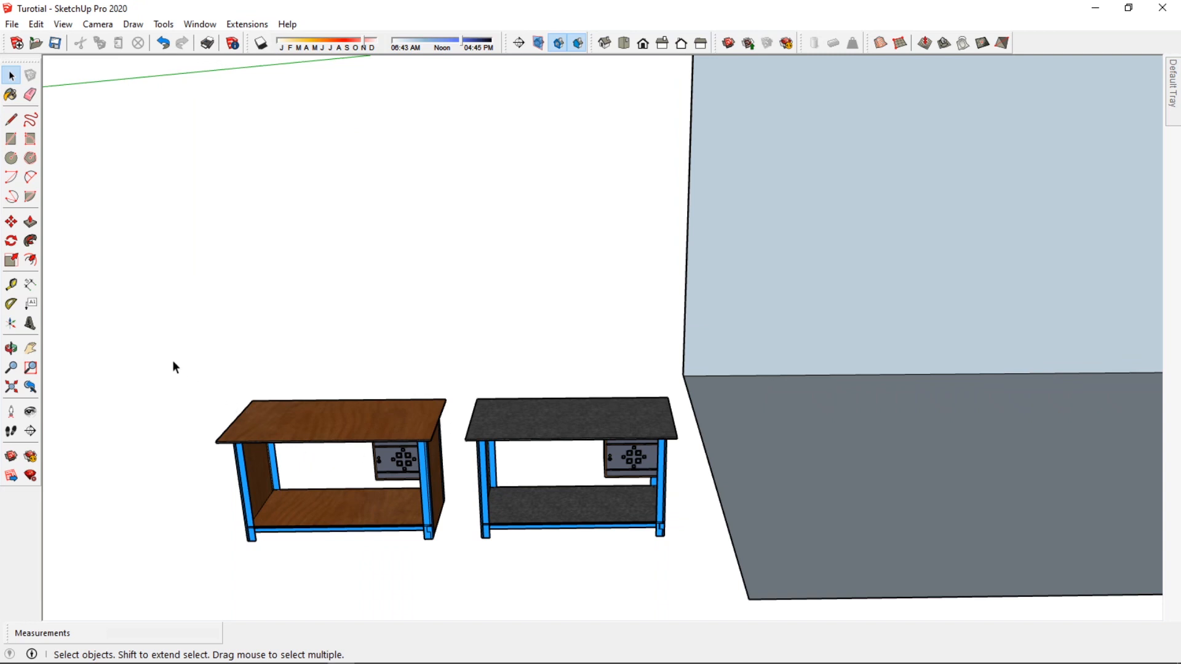
pyautogui.moveTo(172, 360); pyautogui.dragTo(457, 584)
pyautogui.click(383, 585)
pyautogui.click(319, 443)
pyautogui.click(580, 595)
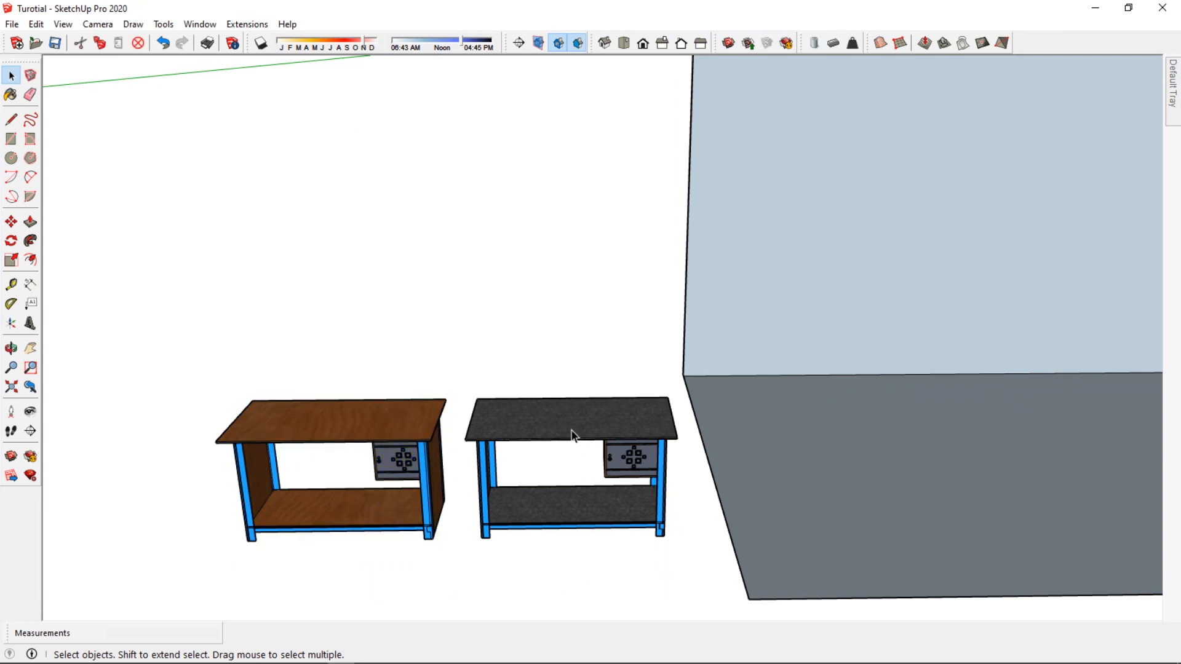
pyautogui.click(618, 583)
pyautogui.moveTo(582, 426)
pyautogui.mouseDown(button='middle')
pyautogui.moveTo(596, 427)
pyautogui.moveTo(585, 434)
pyautogui.mouseUp(button='middle')
# Select the room's back wall, side wall and floor faces one after another to examine them
pyautogui.click(925, 316)
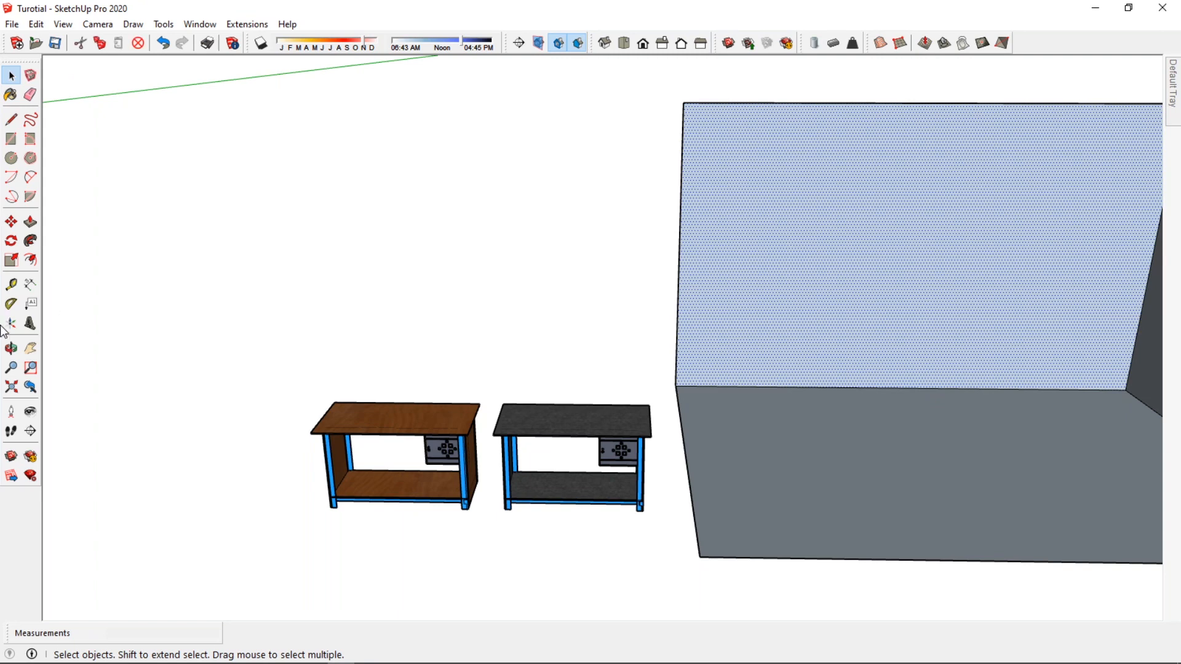
pyautogui.click(30, 348)
pyautogui.moveTo(390, 346); pyautogui.dragTo(194, 348)
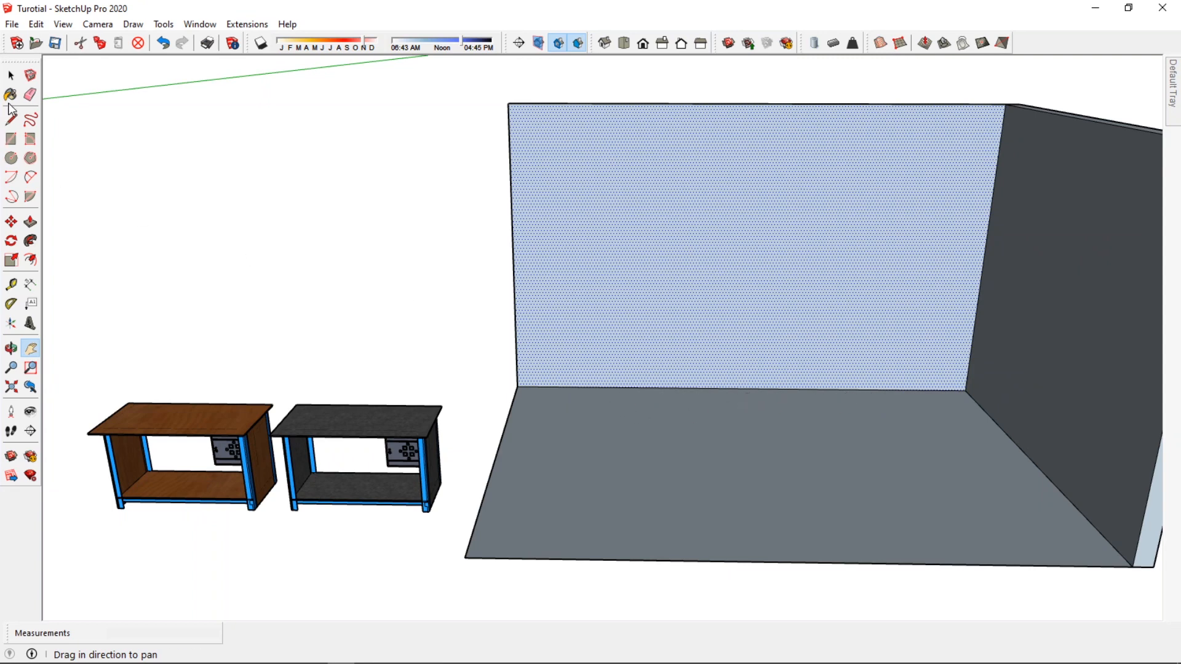
pyautogui.press('space')
pyautogui.click(418, 364)
pyautogui.click(831, 348)
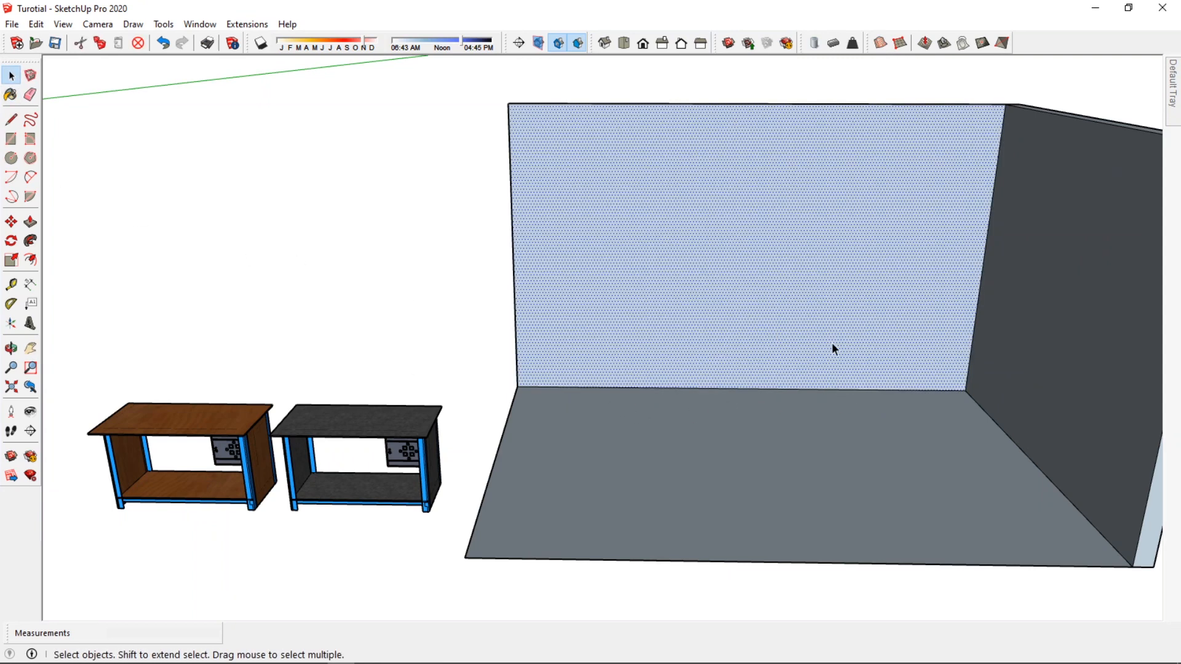
pyautogui.click(1021, 377)
pyautogui.click(861, 430)
# Try moving the whole black workbench by its rear bottom leg corner into the room's open back corner
pyautogui.scroll(2, 287, 434)
pyautogui.moveTo(288, 430); pyautogui.dragTo(281, 476, button='middle')
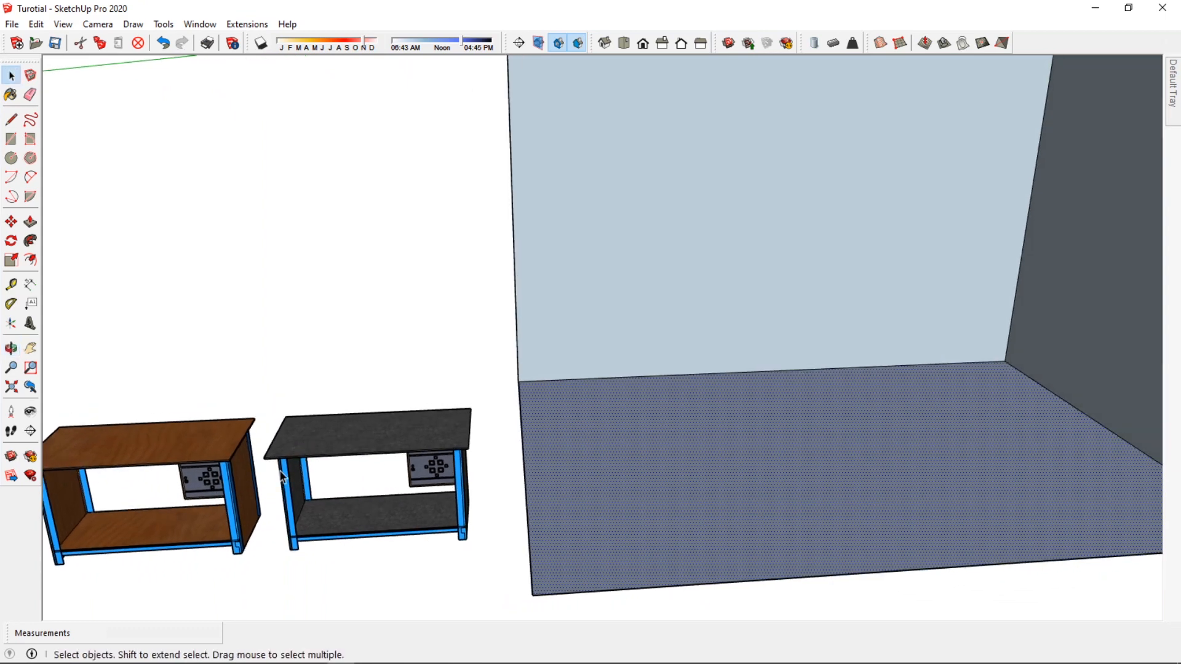
pyautogui.click(30, 348)
pyautogui.moveTo(327, 459); pyautogui.dragTo(387, 437)
pyautogui.moveTo(386, 437); pyautogui.dragTo(391, 437, button='middle')
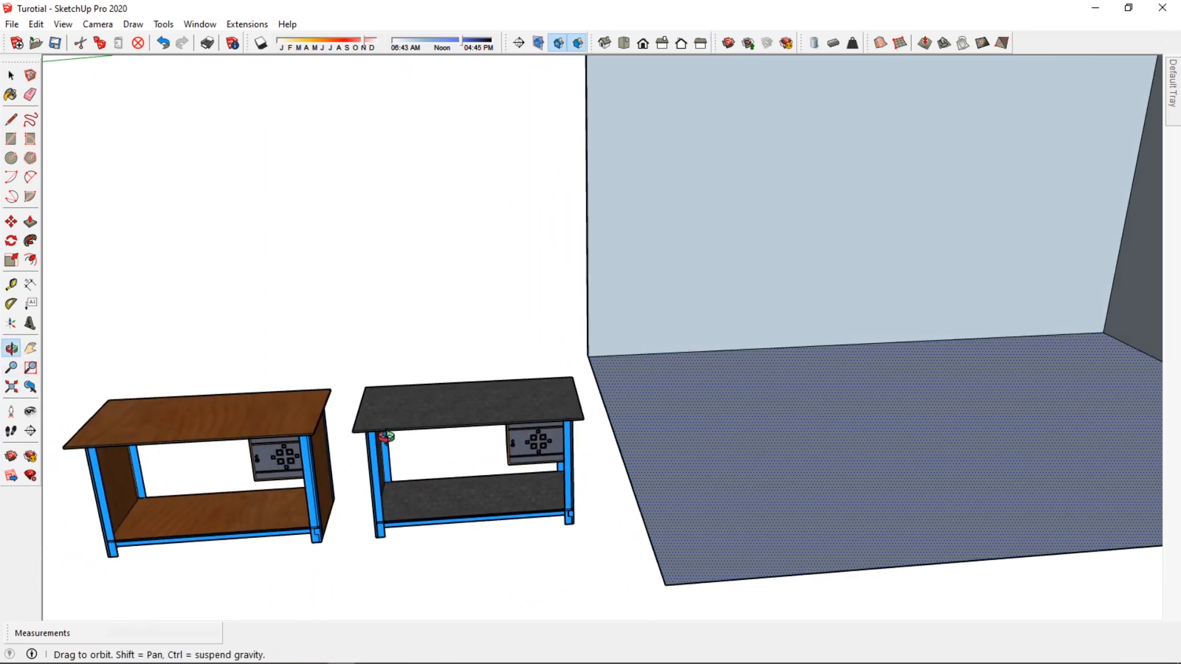
pyautogui.click(11, 75)
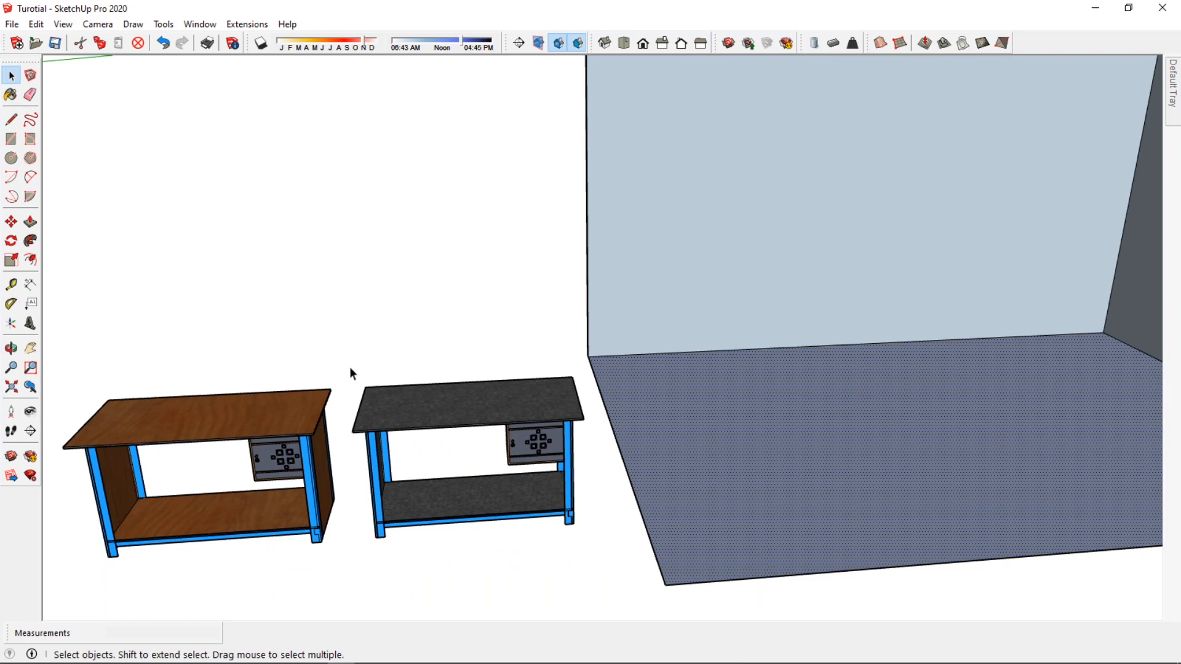
pyautogui.moveTo(349, 373); pyautogui.dragTo(652, 589)
pyautogui.moveTo(482, 501); pyautogui.dragTo(521, 485, button='middle')
pyautogui.click(11, 222)
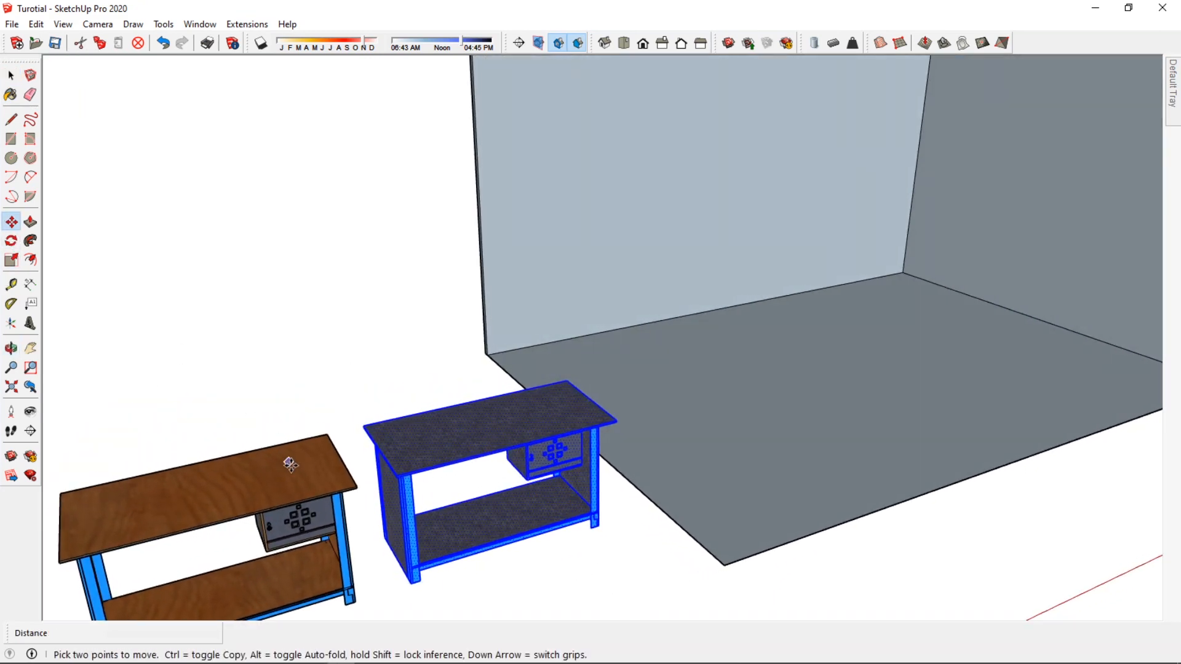
pyautogui.scroll(3, 382, 537)
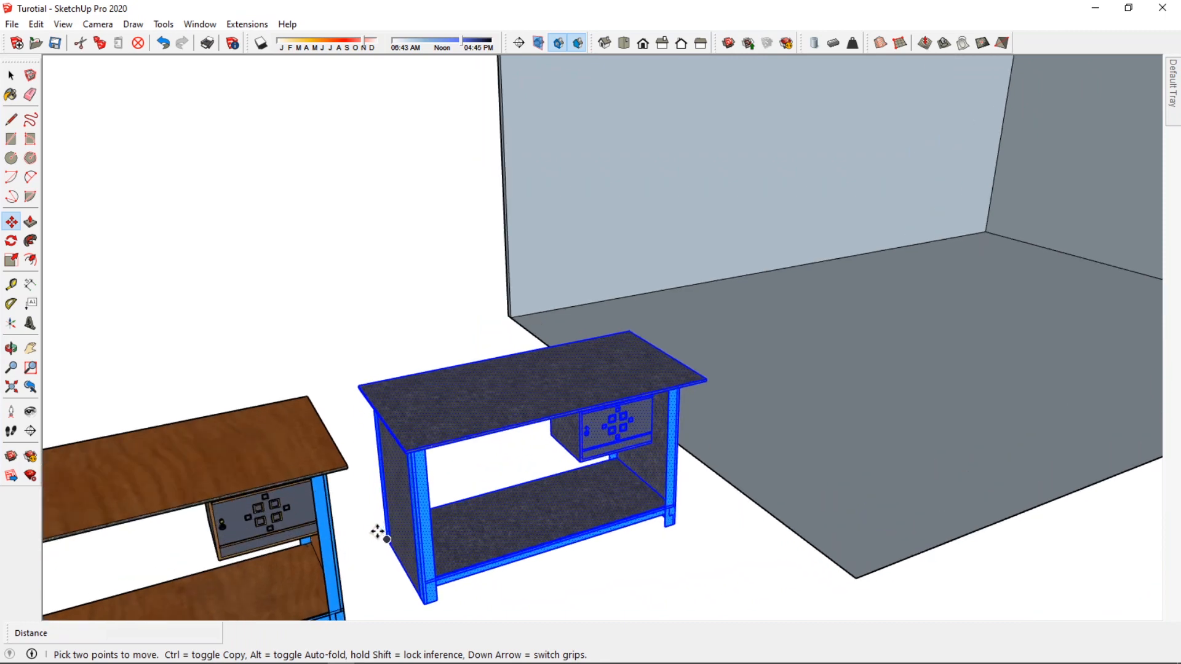
pyautogui.click(384, 539)
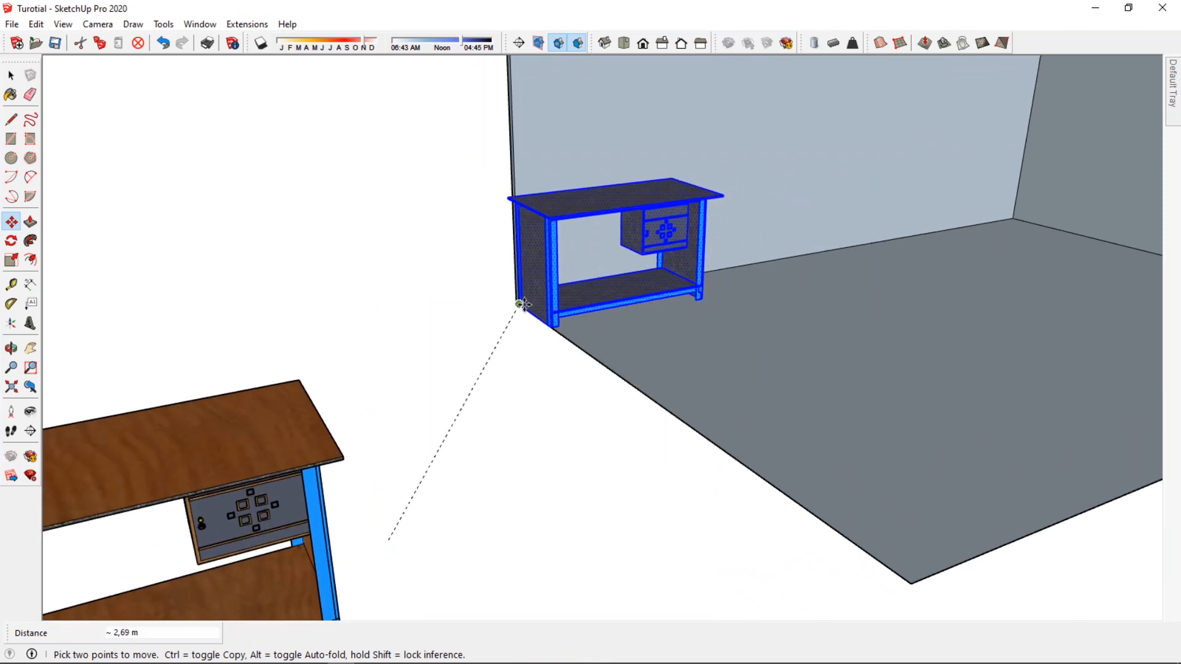
pyautogui.click(515, 304)
pyautogui.moveTo(646, 281); pyautogui.dragTo(566, 290, button='middle')
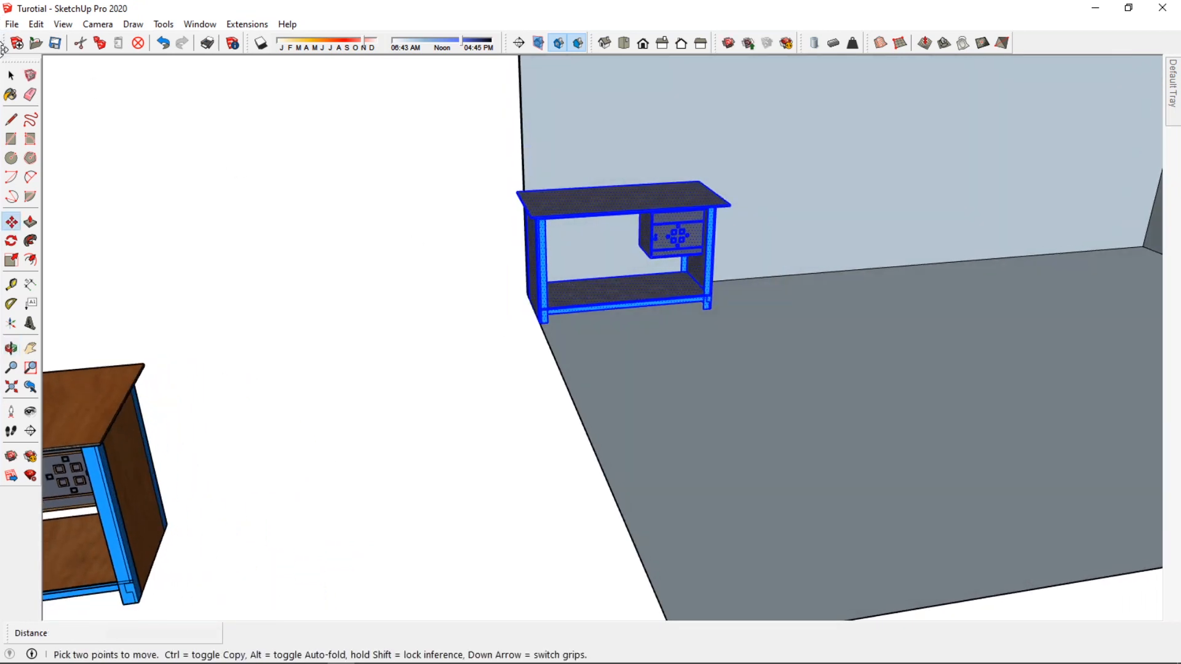
# Reselect the whole black workbench and try shifting it along the back wall by its tabletop edge
pyautogui.click(11, 75)
pyautogui.click(393, 372)
pyautogui.moveTo(397, 379); pyautogui.dragTo(465, 310, button='middle')
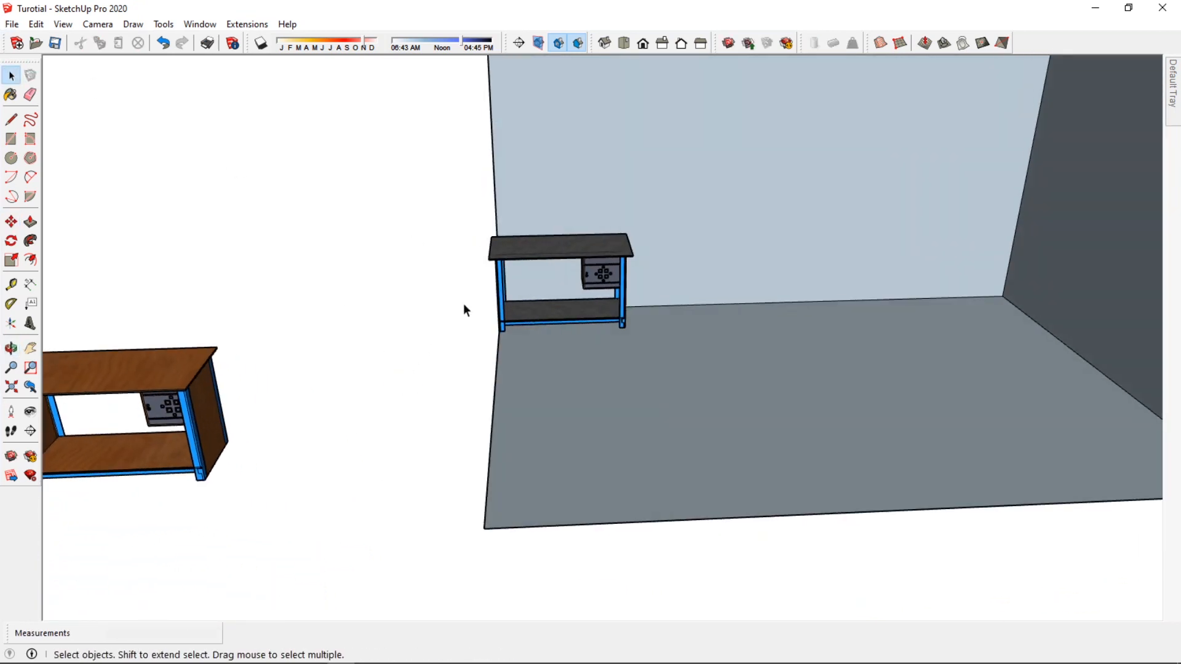
pyautogui.moveTo(451, 203); pyautogui.dragTo(680, 356)
pyautogui.scroll(3, 432, 226)
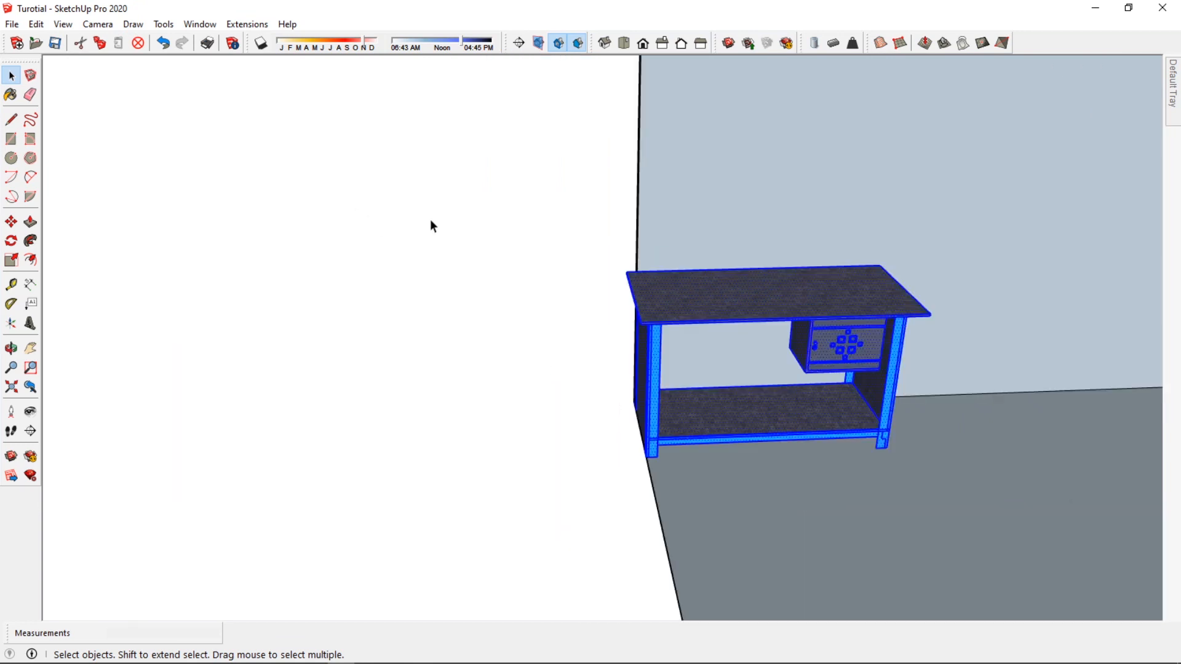
pyautogui.click(11, 222)
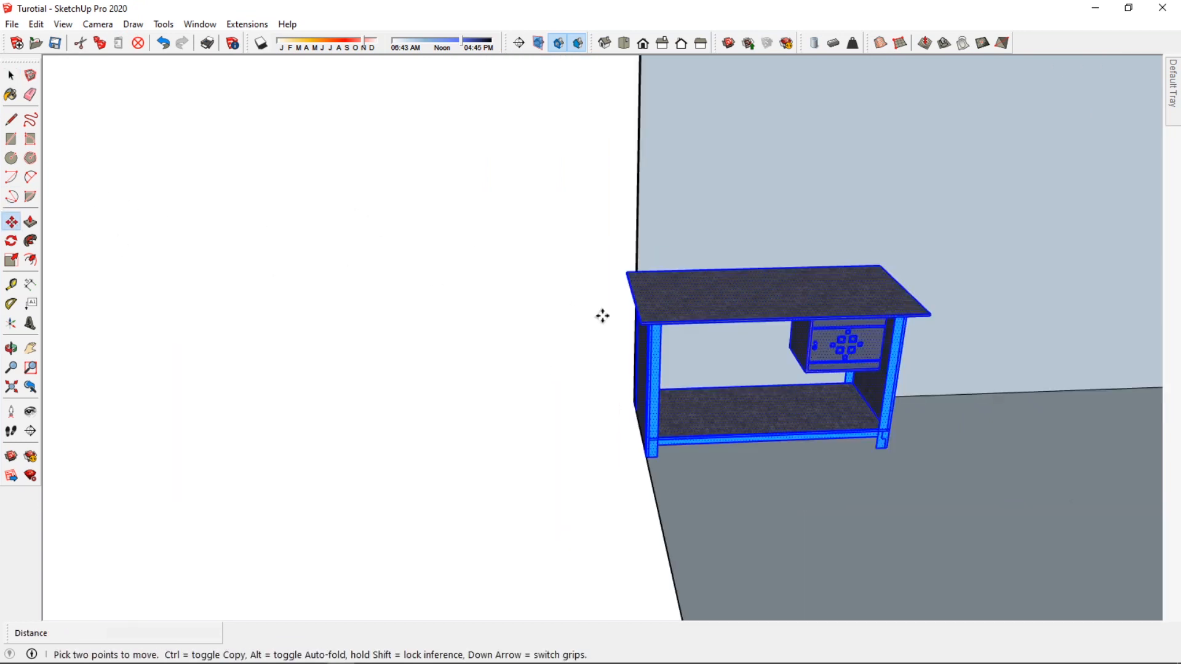
pyautogui.click(700, 271)
pyautogui.scroll(-3, 693, 269)
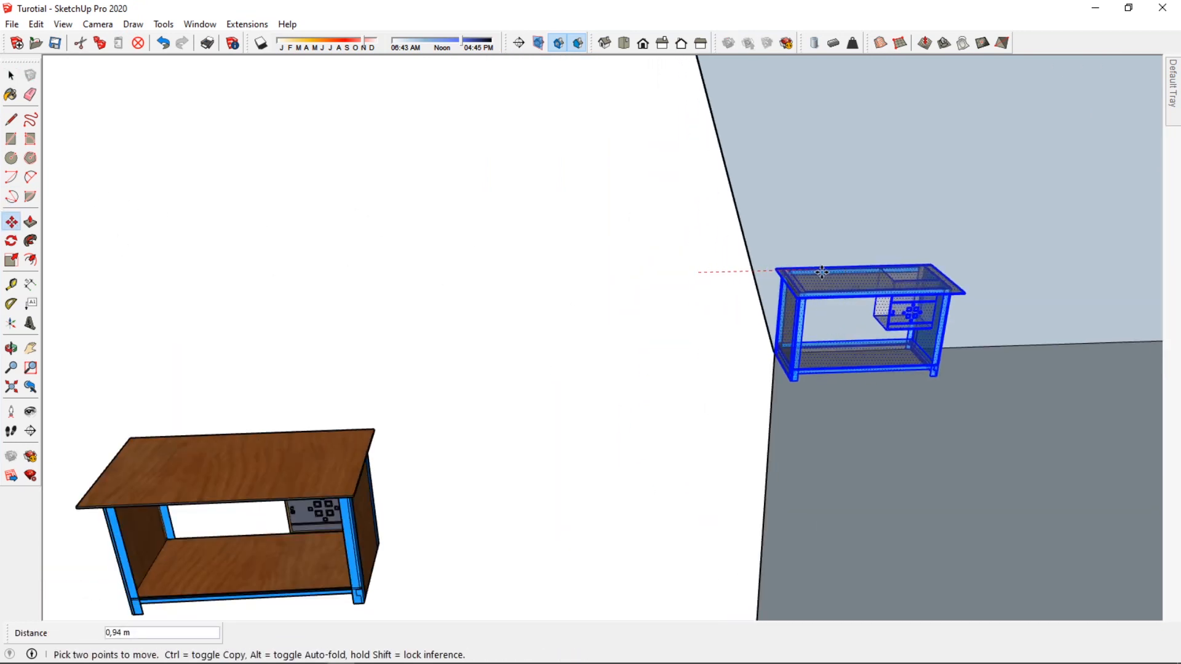
pyautogui.scroll(-4, 788, 280)
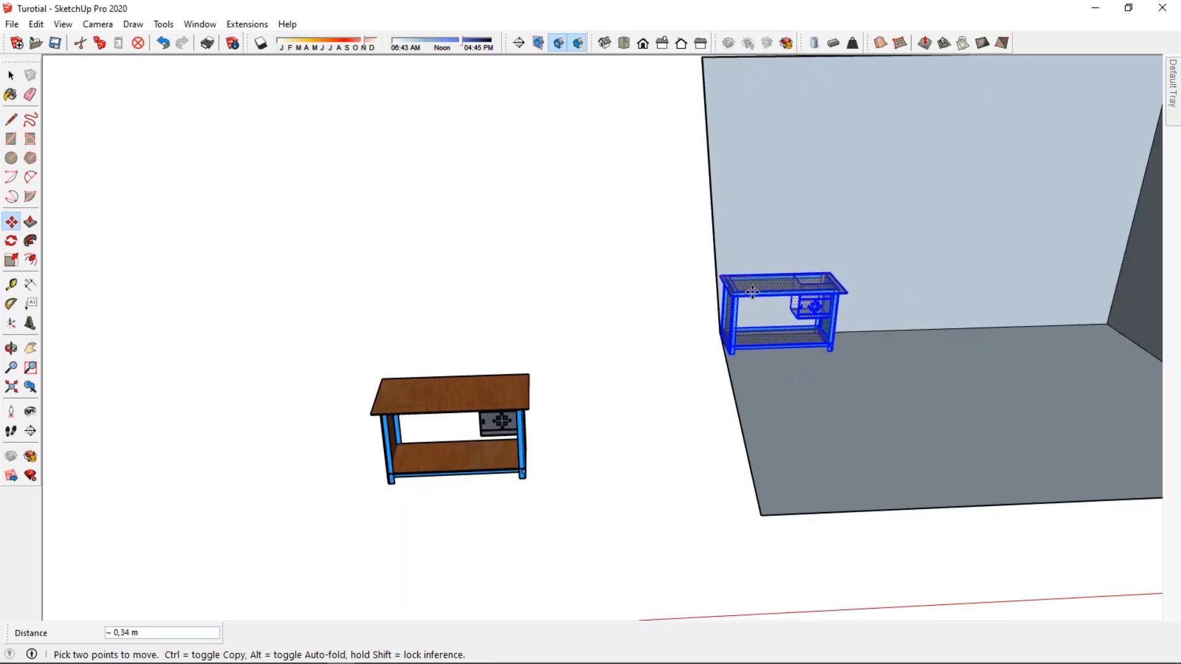
pyautogui.scroll(4, 752, 292)
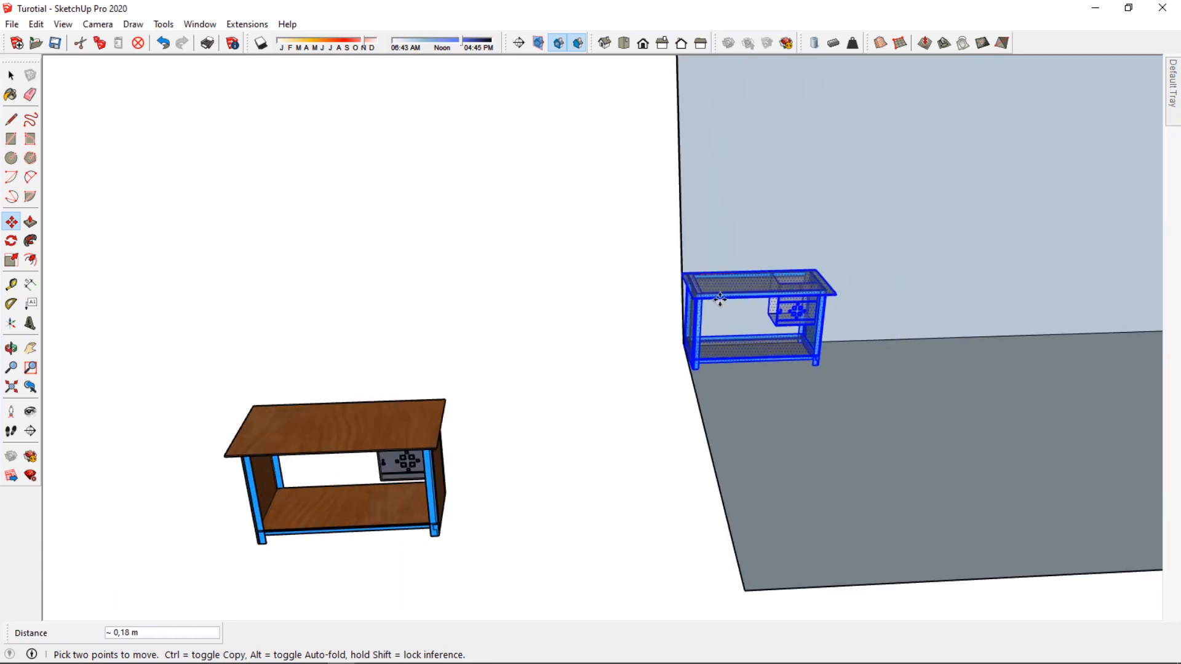
pyautogui.click(701, 297)
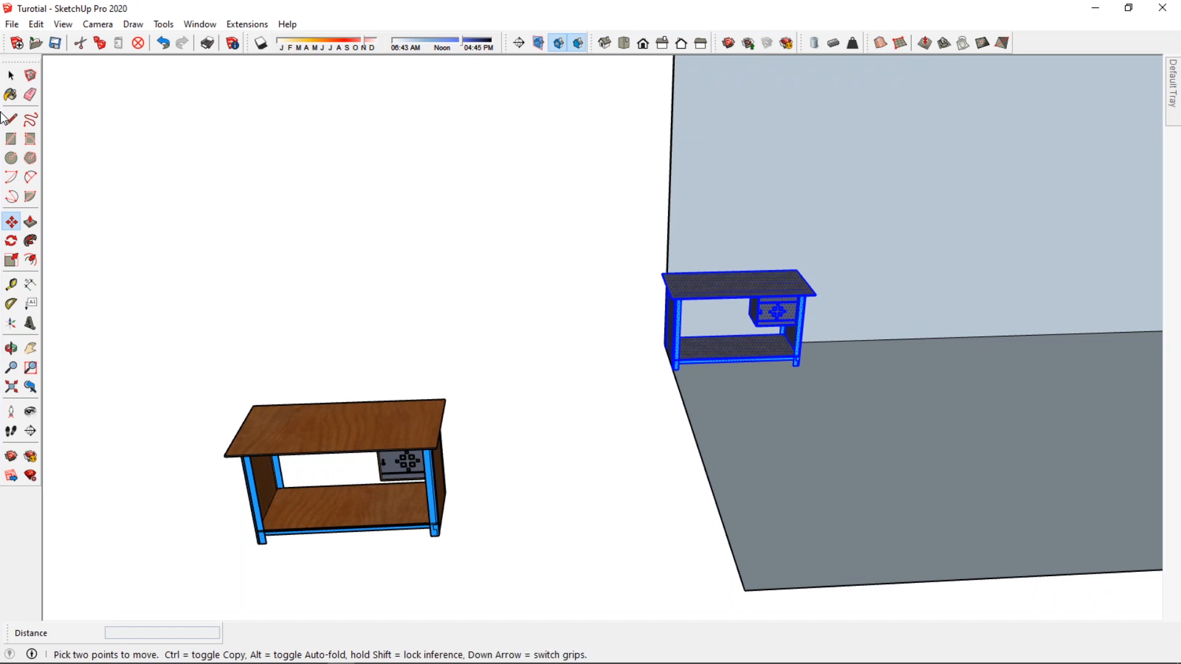
# Try another small free move of the black workbench and undo its moves back to its place beside the brown one
pyautogui.click(658, 279)
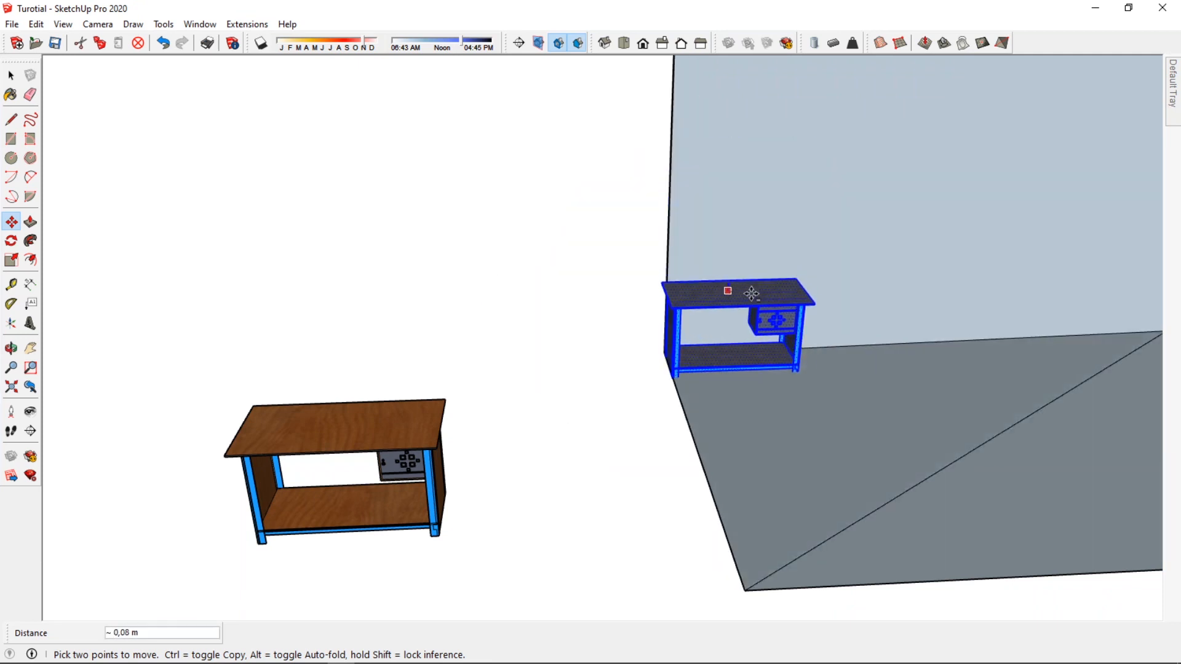
pyautogui.click(719, 297)
pyautogui.hotkey('ctrl', 'z')
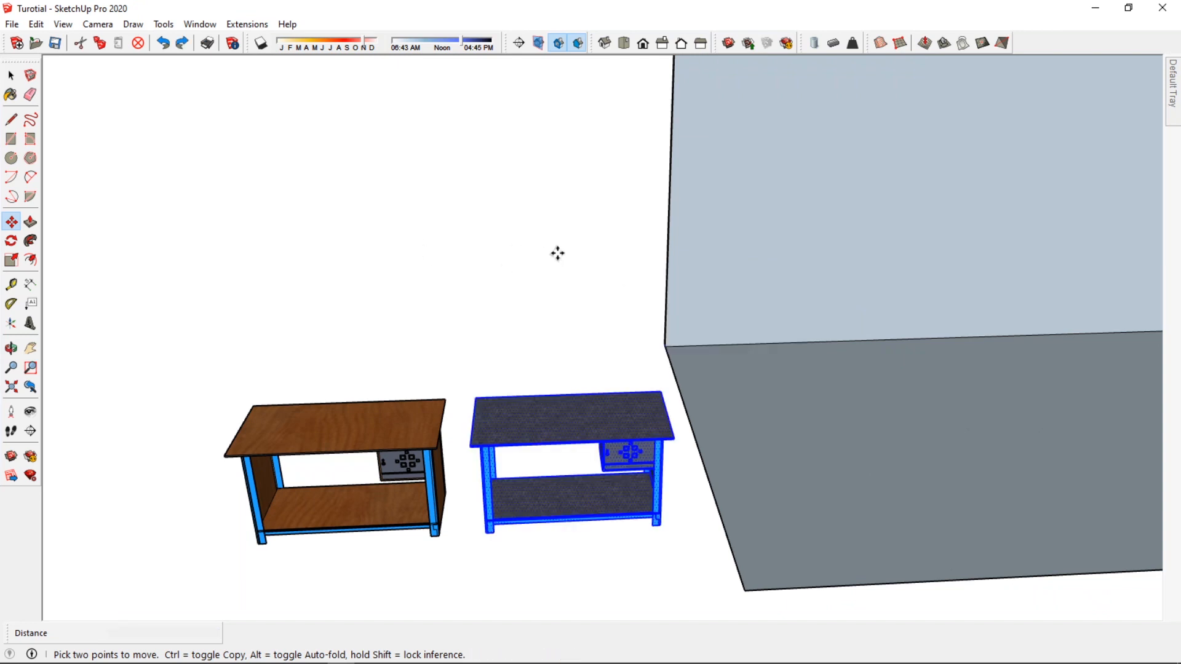
# Move the brown workbench by its rear bottom leg corner onto the endpoint at the room's open back corner and clear the selection
pyautogui.press('space')
pyautogui.moveTo(326, 452); pyautogui.dragTo(268, 497, button='middle')
pyautogui.click(30, 348)
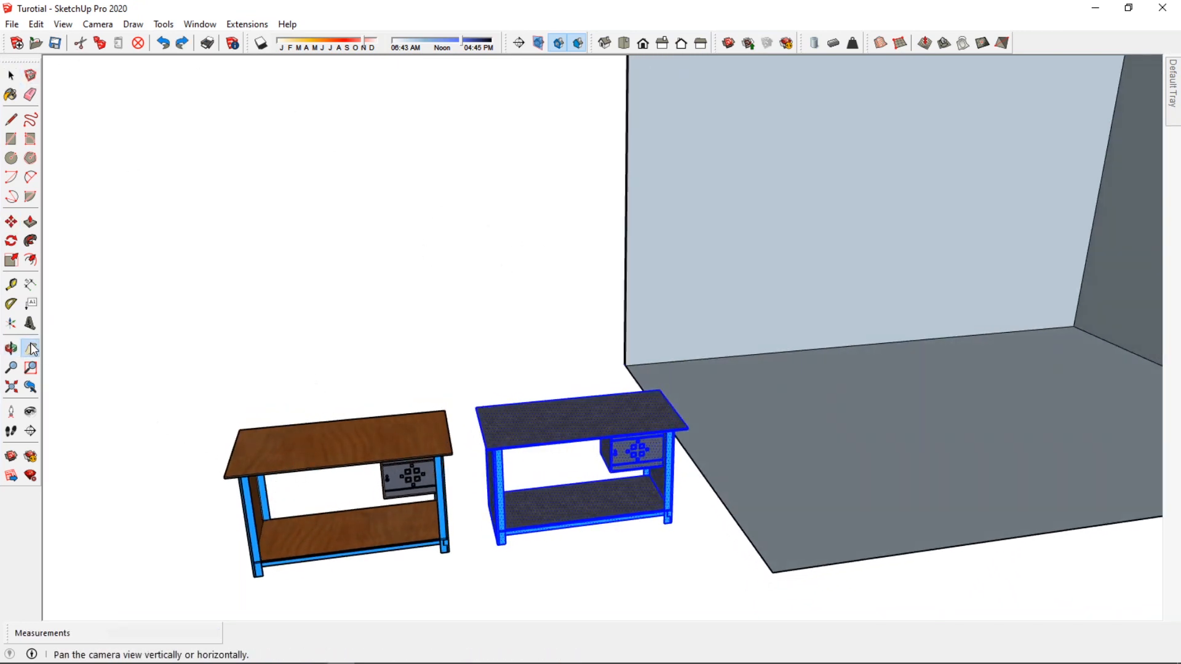
pyautogui.moveTo(198, 393); pyautogui.dragTo(239, 367)
pyautogui.scroll(3, 277, 407)
pyautogui.moveTo(288, 434)
pyautogui.mouseDown(button='middle')
pyautogui.moveTo(309, 421)
pyautogui.moveTo(292, 426)
pyautogui.mouseUp(button='middle')
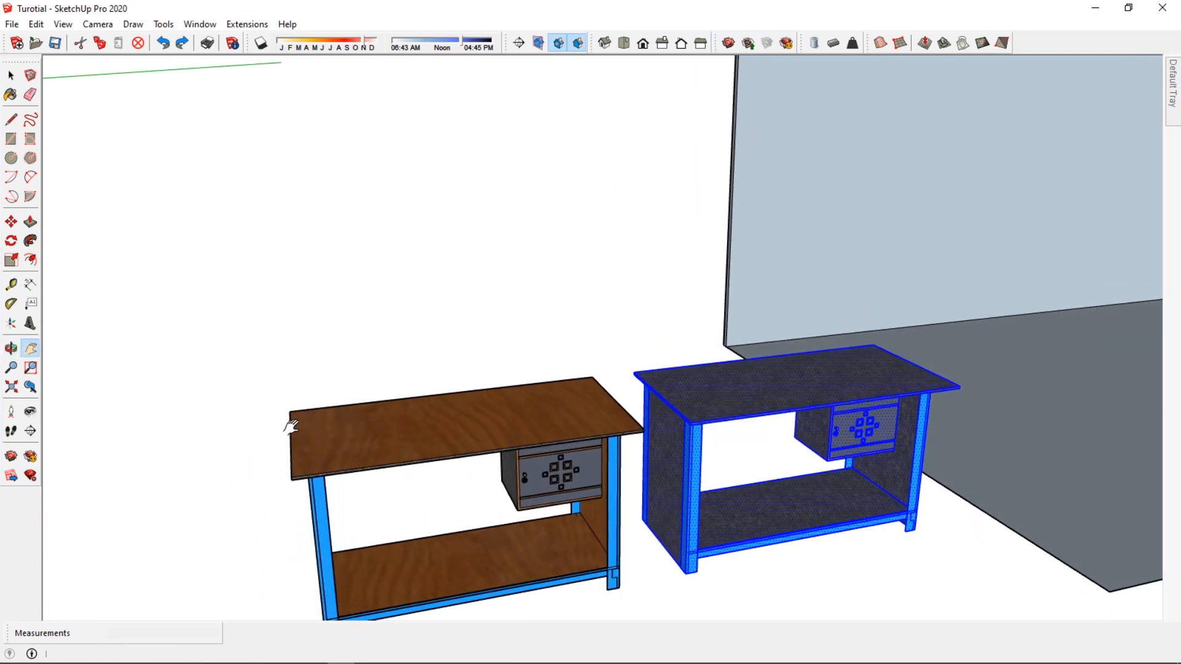
pyautogui.moveTo(291, 425); pyautogui.dragTo(347, 366)
pyautogui.moveTo(347, 366); pyautogui.dragTo(411, 364, button='middle')
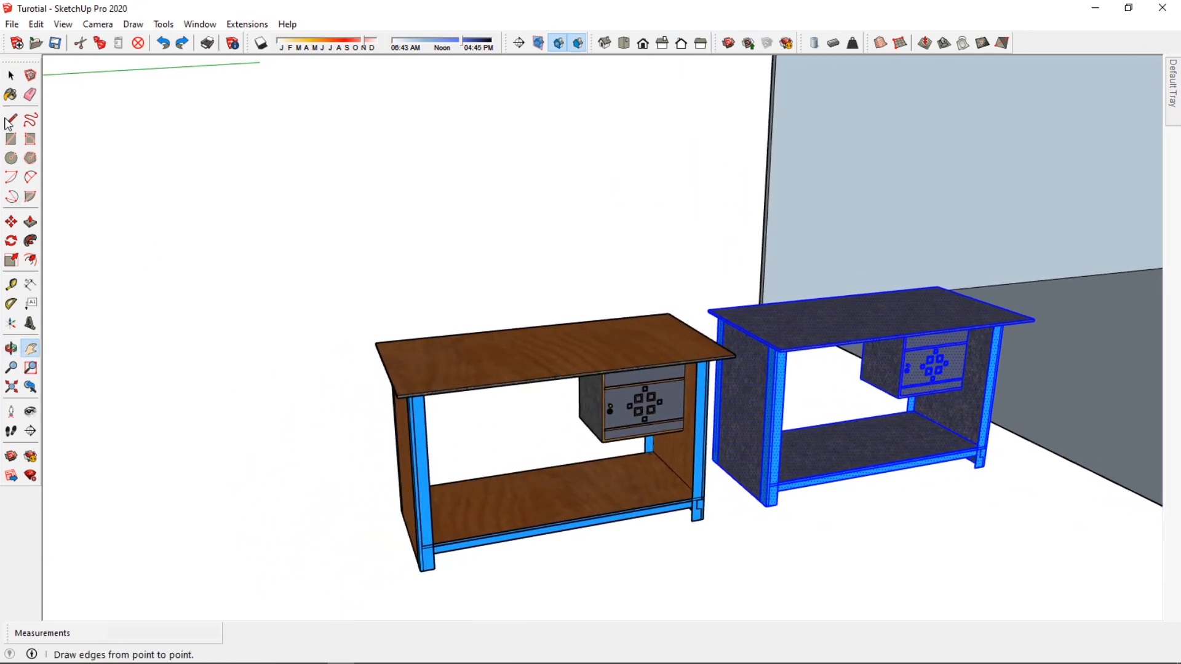
pyautogui.click(10, 75)
pyautogui.click(386, 359)
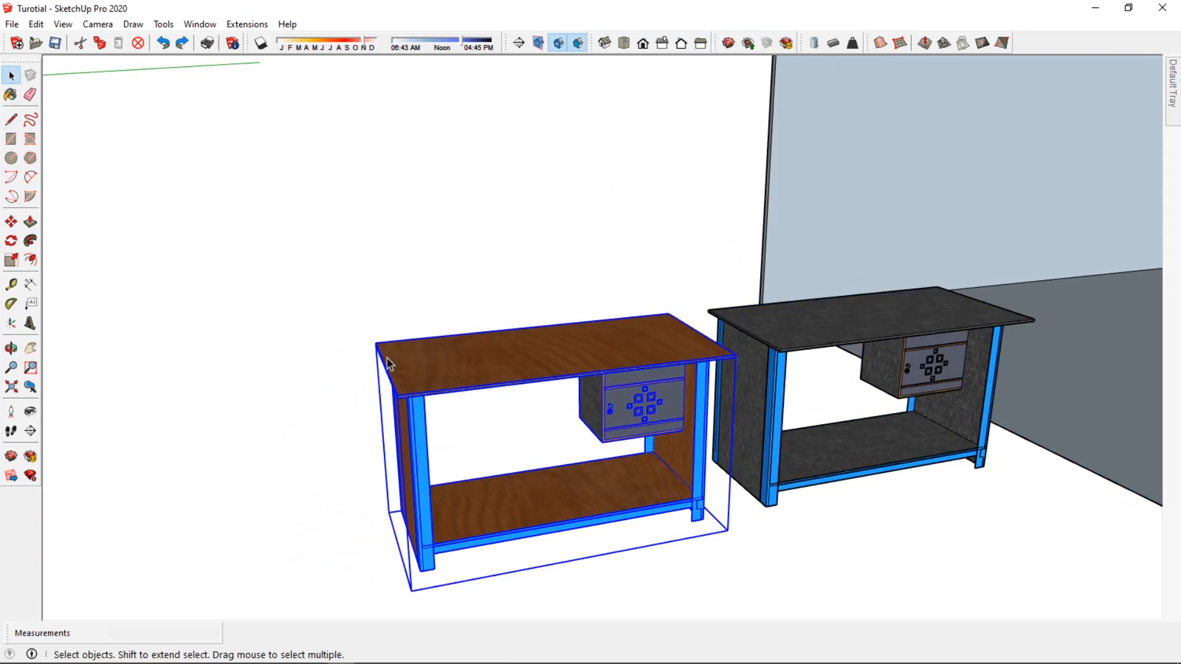
pyautogui.click(11, 221)
pyautogui.scroll(1, 391, 513)
pyautogui.scroll(2, 390, 512)
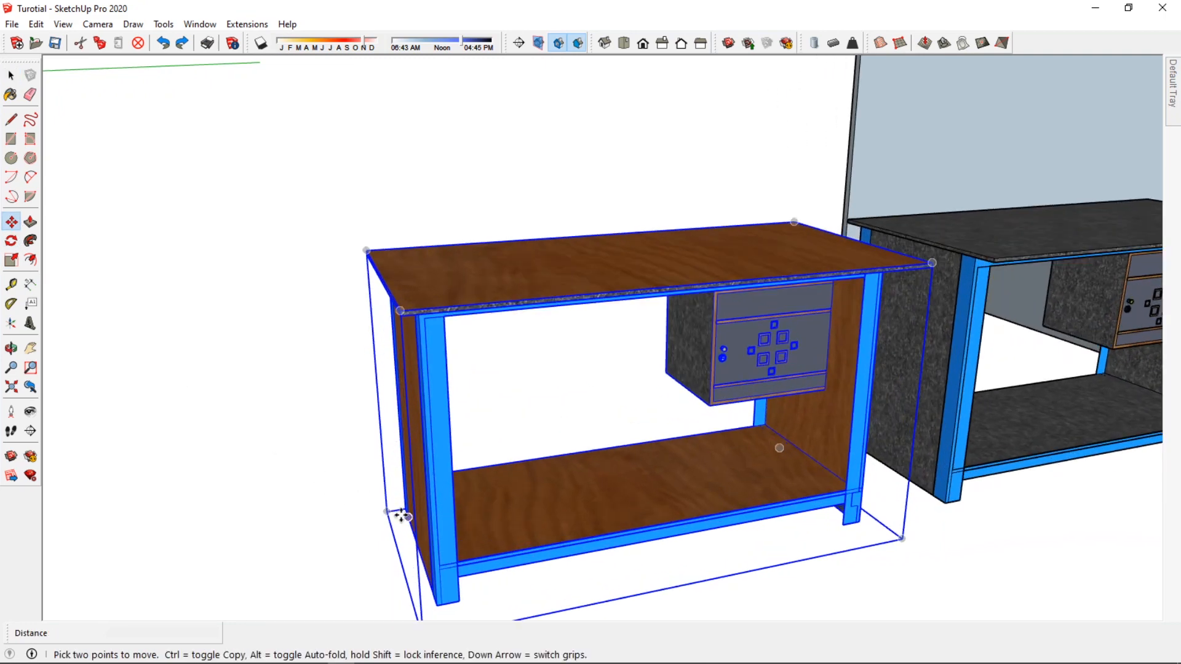
pyautogui.moveTo(403, 510); pyautogui.dragTo(438, 542, button='middle')
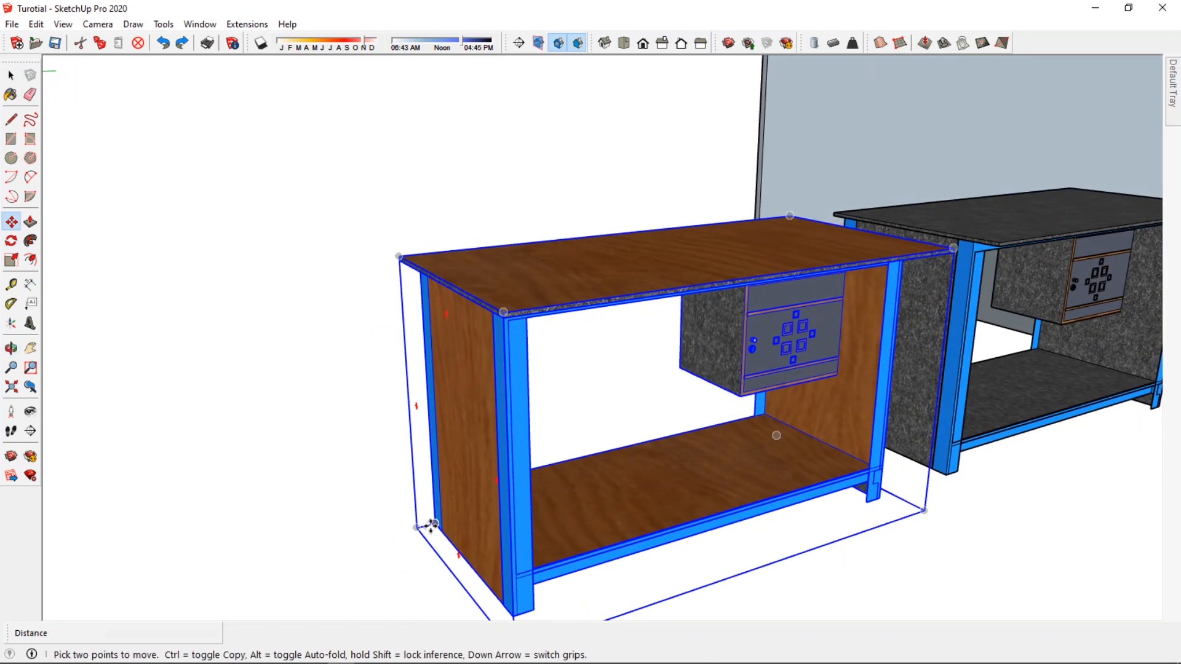
pyautogui.click(434, 525)
pyautogui.scroll(-4, 523, 474)
pyautogui.moveTo(763, 387); pyautogui.dragTo(824, 371, button='middle')
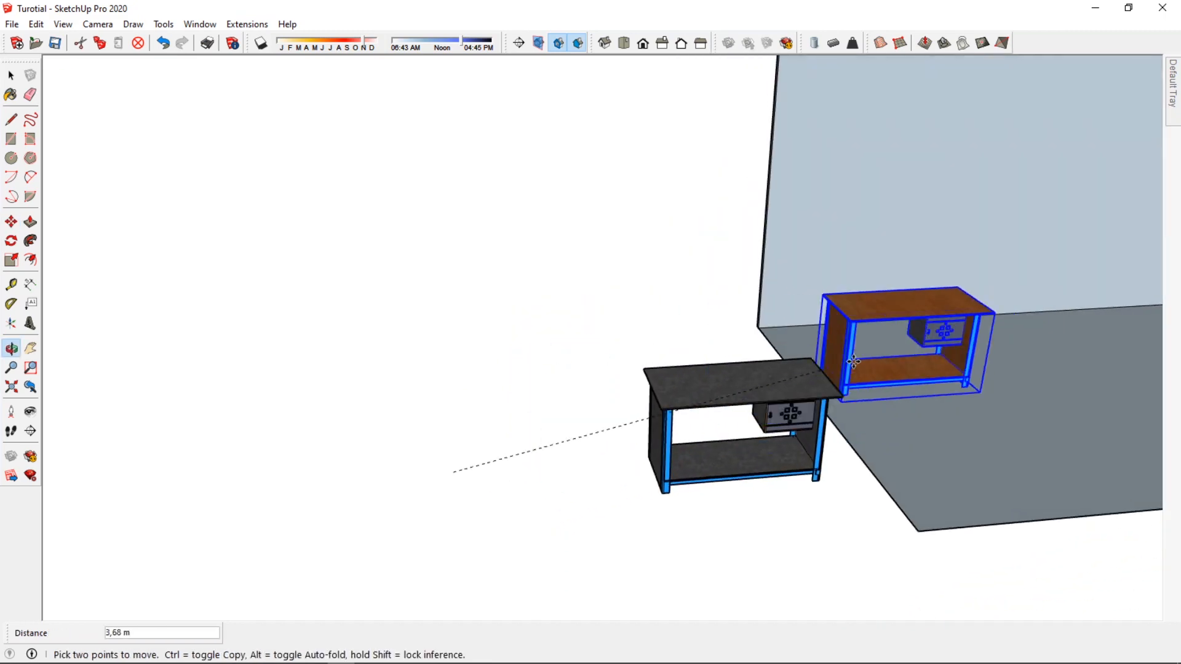
pyautogui.scroll(3, 853, 361)
pyautogui.moveTo(879, 339); pyautogui.dragTo(817, 369, button='middle')
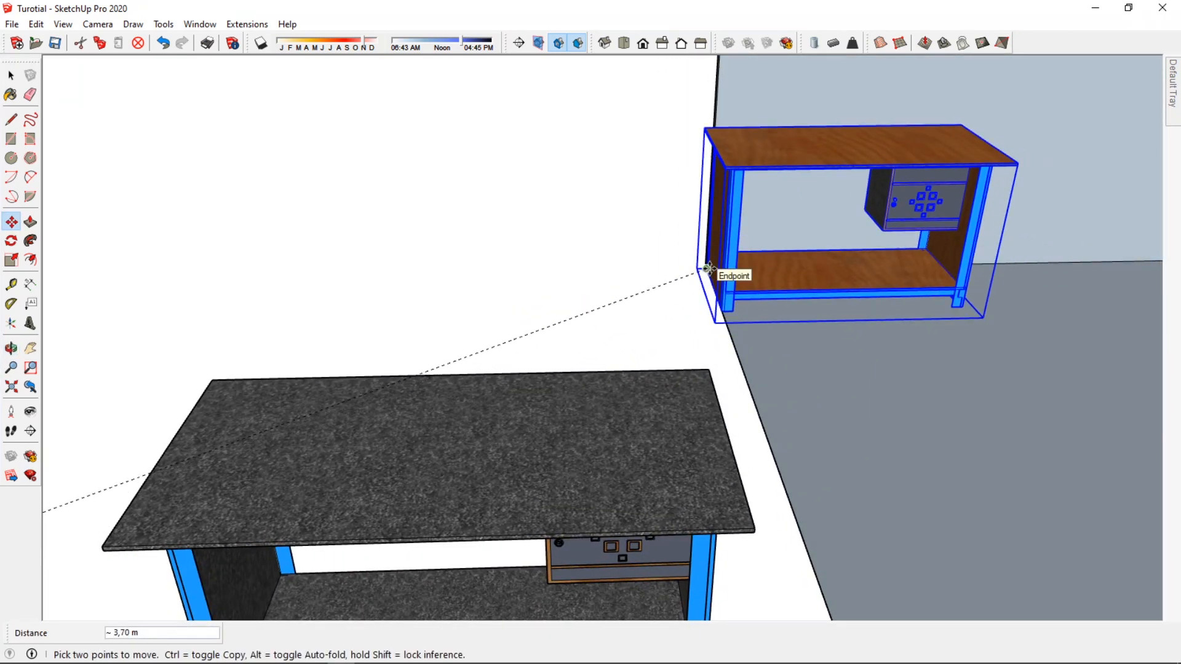
pyautogui.click(709, 269)
pyautogui.scroll(-4, 738, 363)
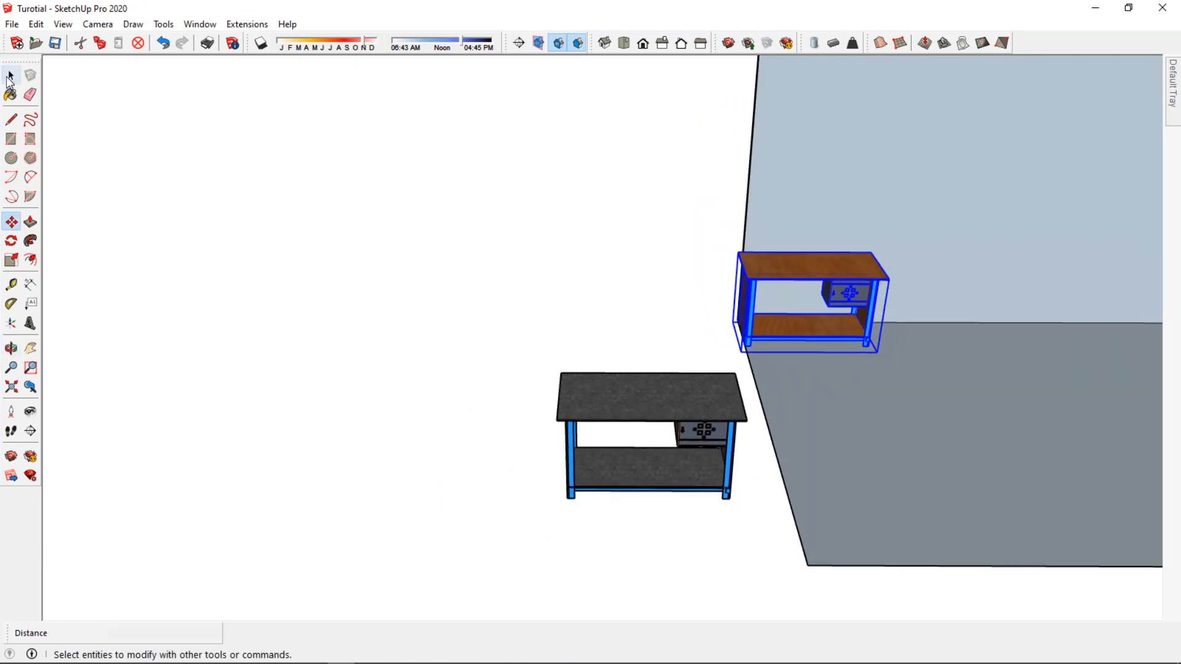
pyautogui.click(10, 77)
pyautogui.click(102, 398)
# Try moving the brown workbench along the back wall without selecting it first, and cancel the move
pyautogui.click(30, 348)
pyautogui.moveTo(693, 319); pyautogui.dragTo(444, 330)
pyautogui.click(12, 222)
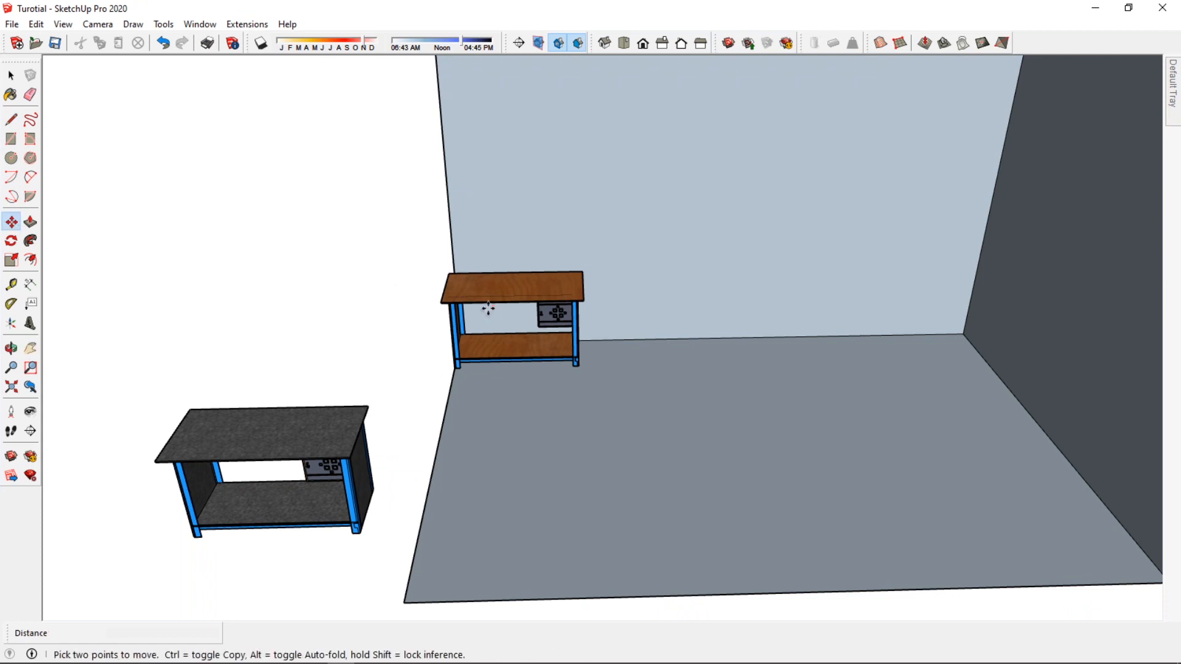
pyautogui.click(497, 290)
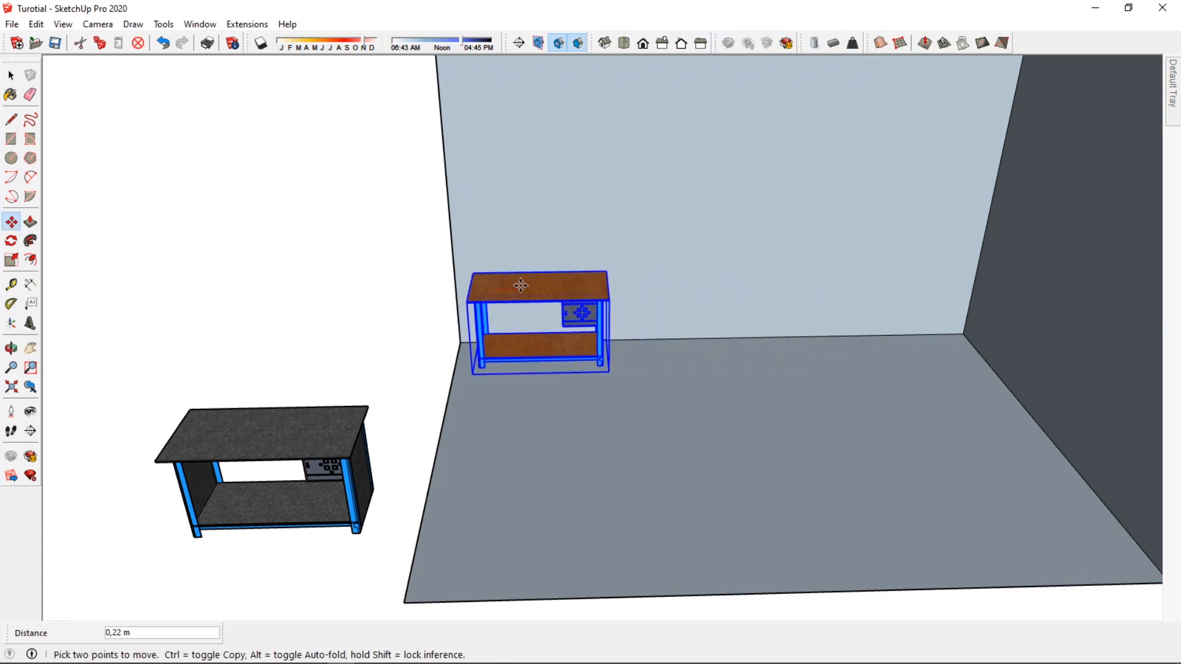
pyautogui.press('Escape')
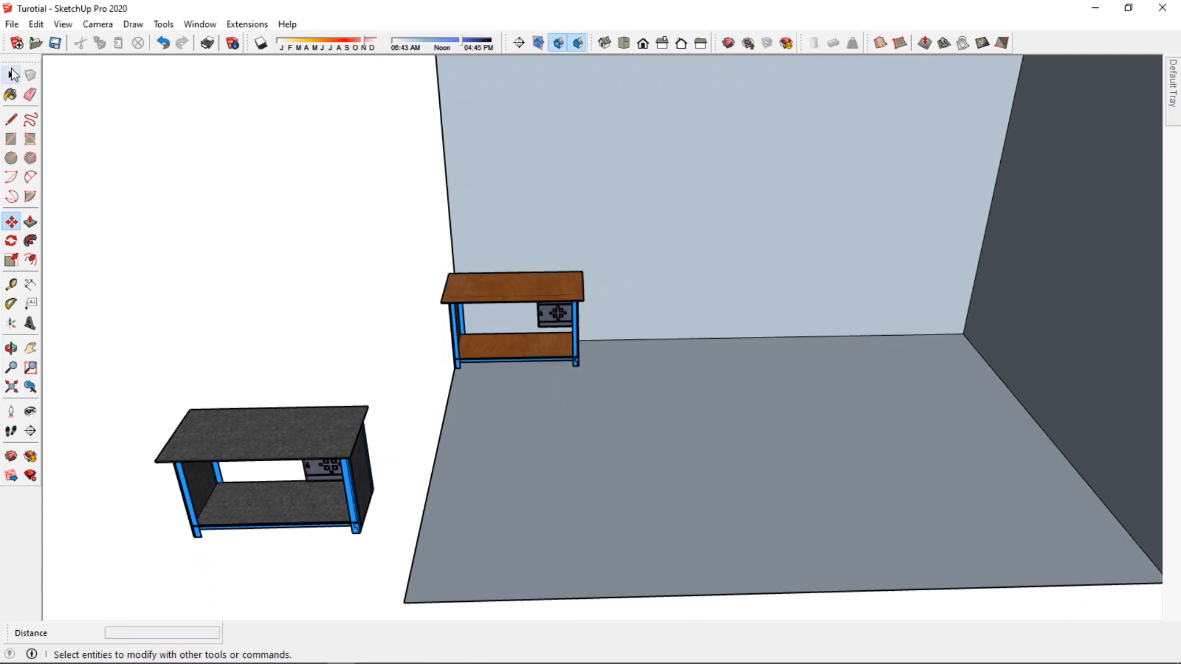
# Select the room's back wall face and switch the selection to the brown workbench
pyautogui.click(13, 74)
pyautogui.click(656, 237)
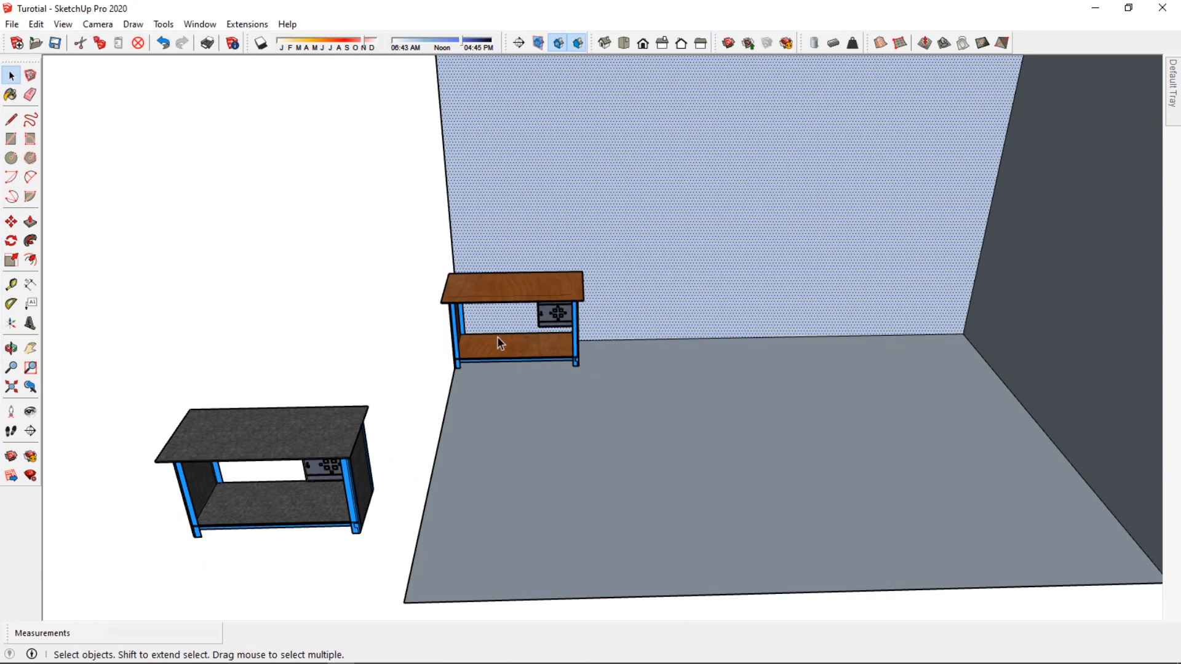
pyautogui.click(498, 296)
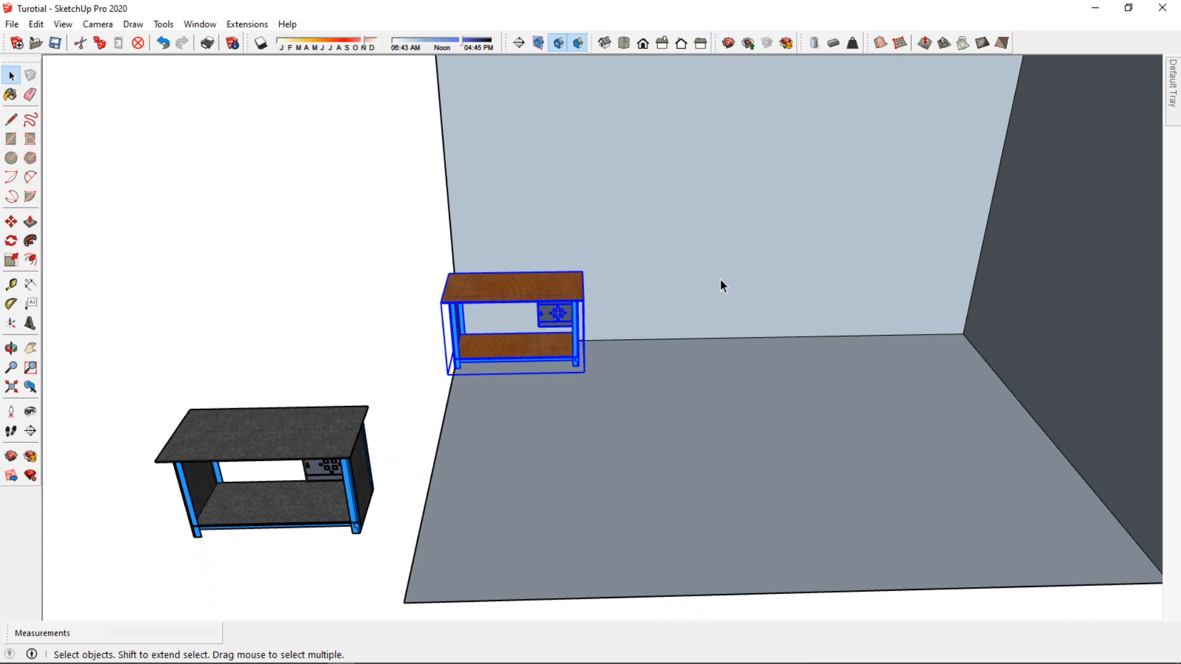
# Select the brown workbench and move it about 3.66 m along the back wall to the corner at the dark side wall
pyautogui.click(30, 348)
pyautogui.moveTo(458, 339); pyautogui.dragTo(228, 402)
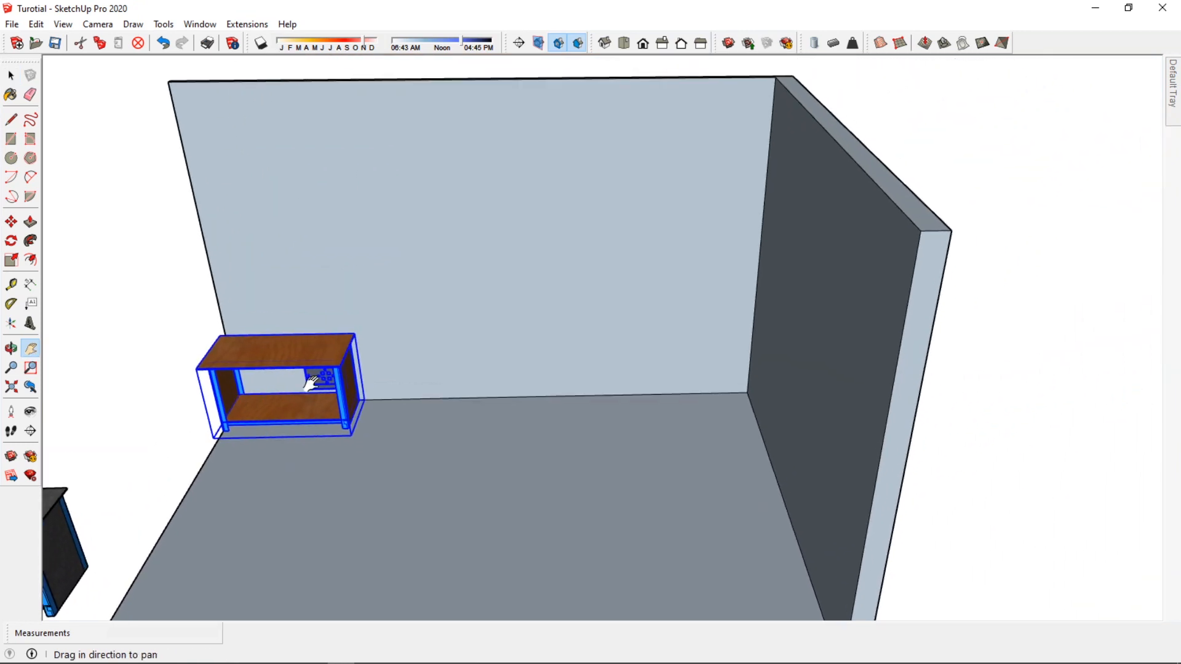
pyautogui.moveTo(311, 381); pyautogui.dragTo(409, 382)
pyautogui.scroll(2, 411, 386)
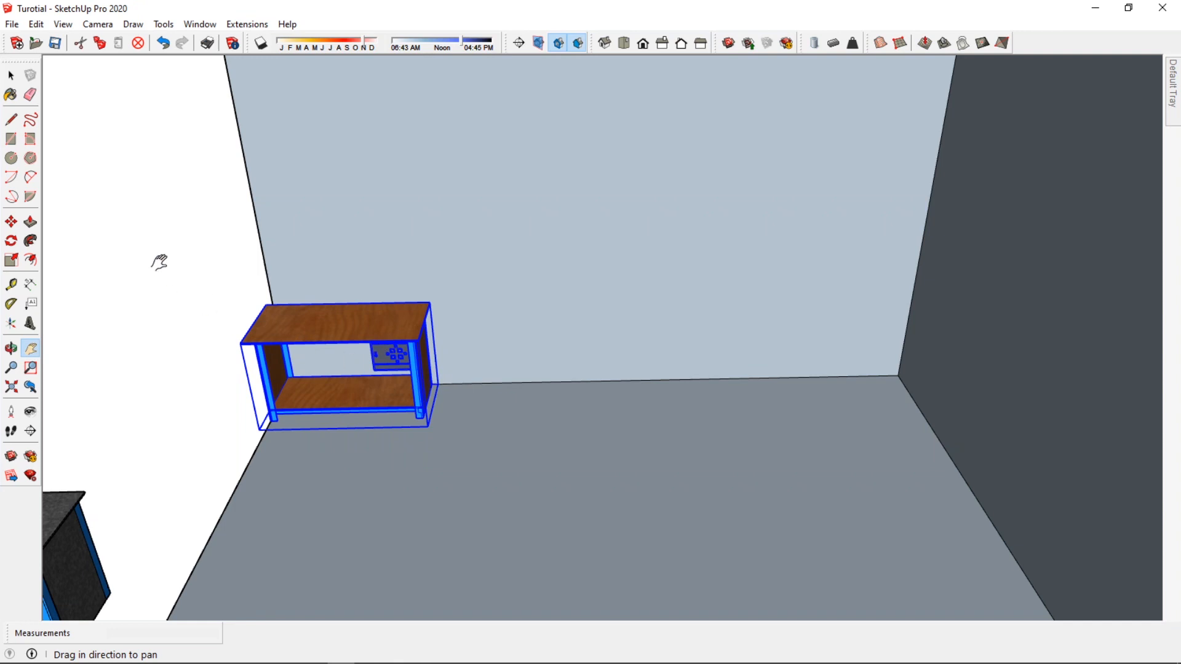
pyautogui.click(12, 75)
pyautogui.click(158, 351)
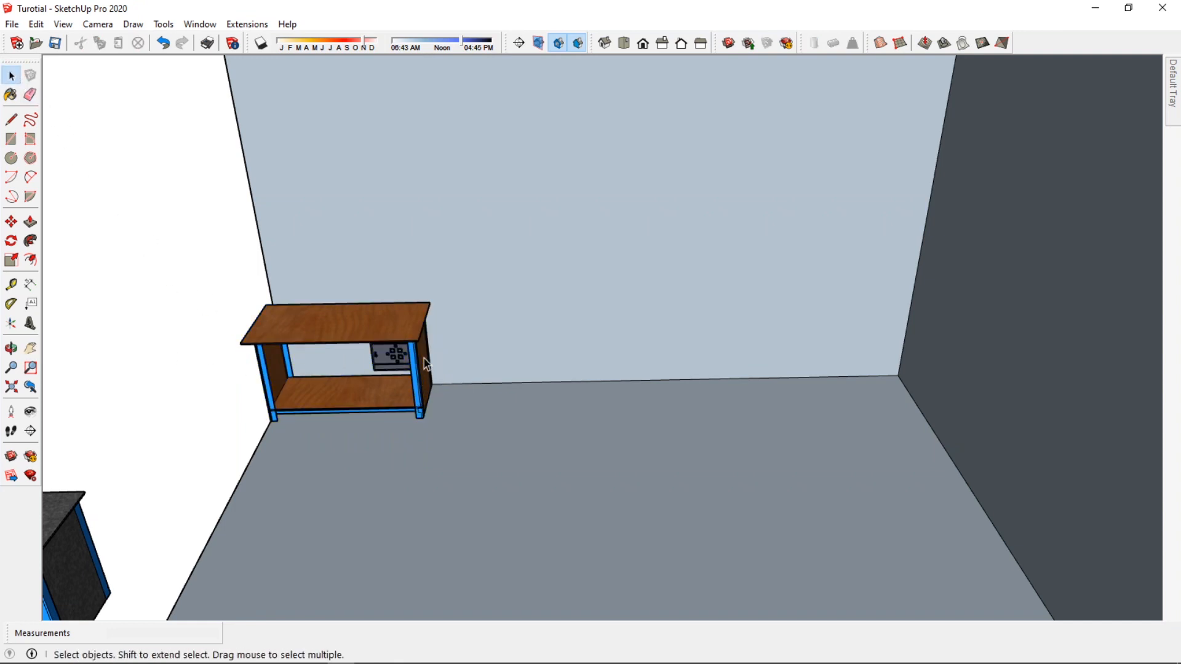
pyautogui.click(402, 315)
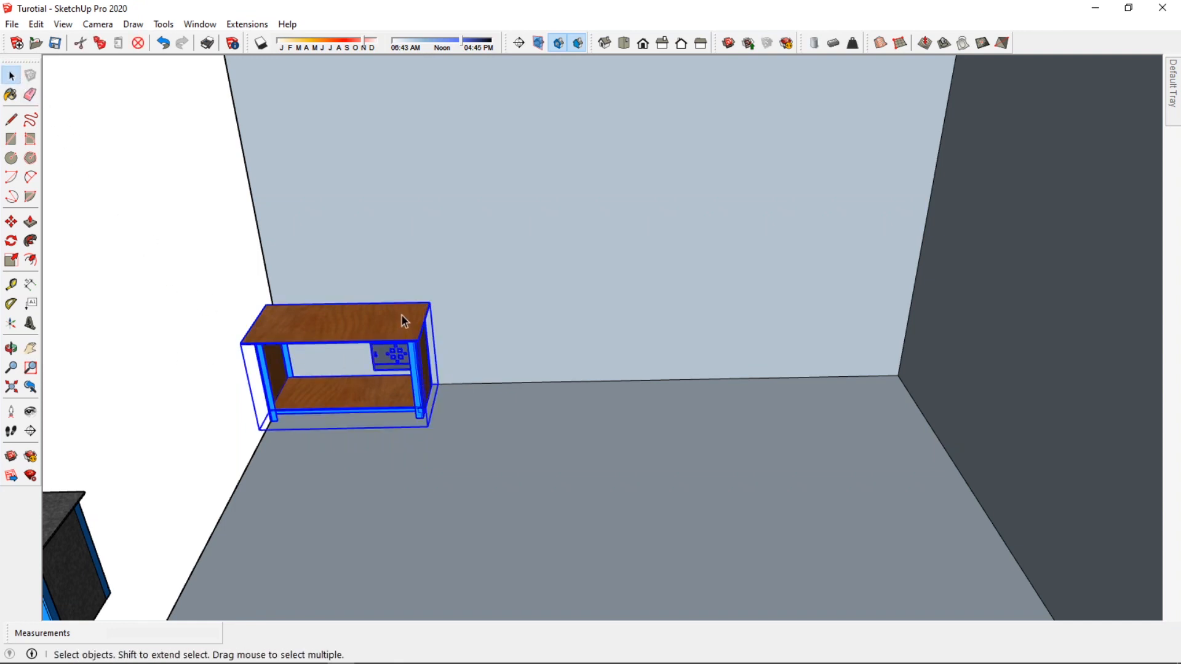
pyautogui.click(12, 222)
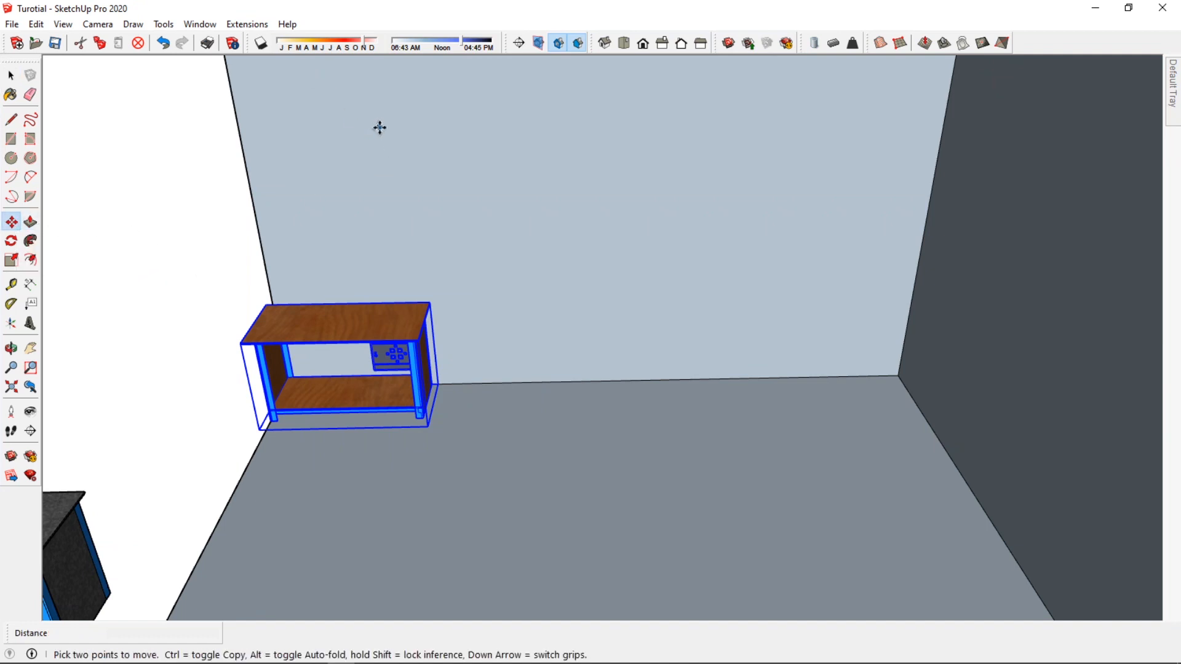
pyautogui.click(348, 158)
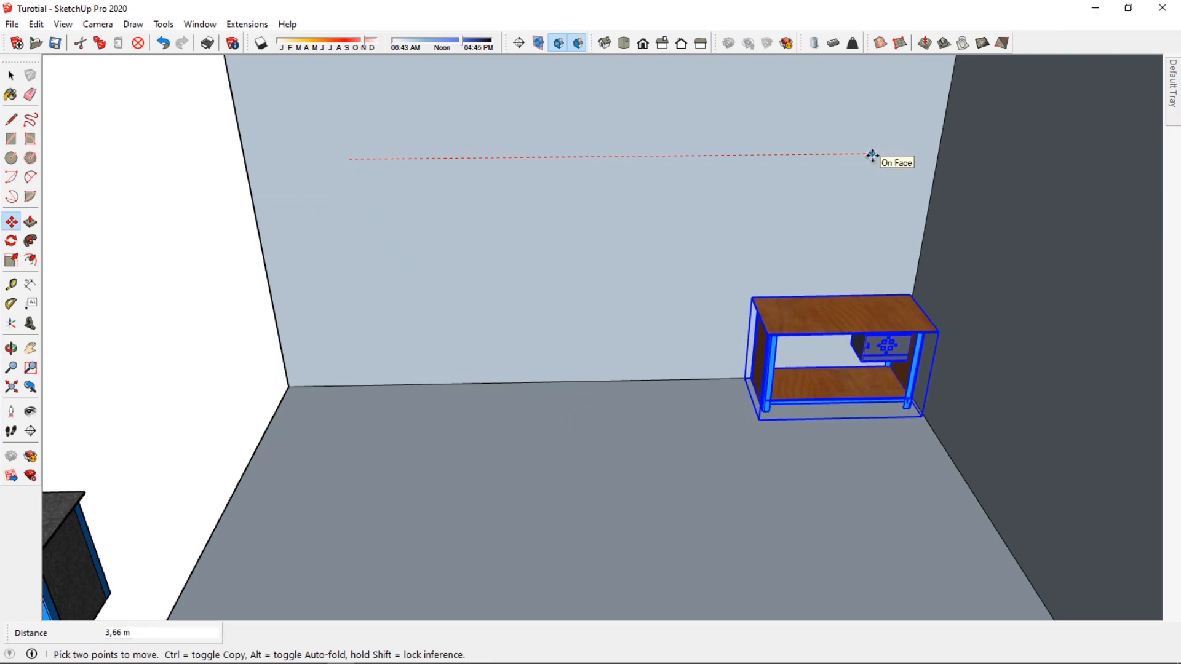
pyautogui.click(872, 156)
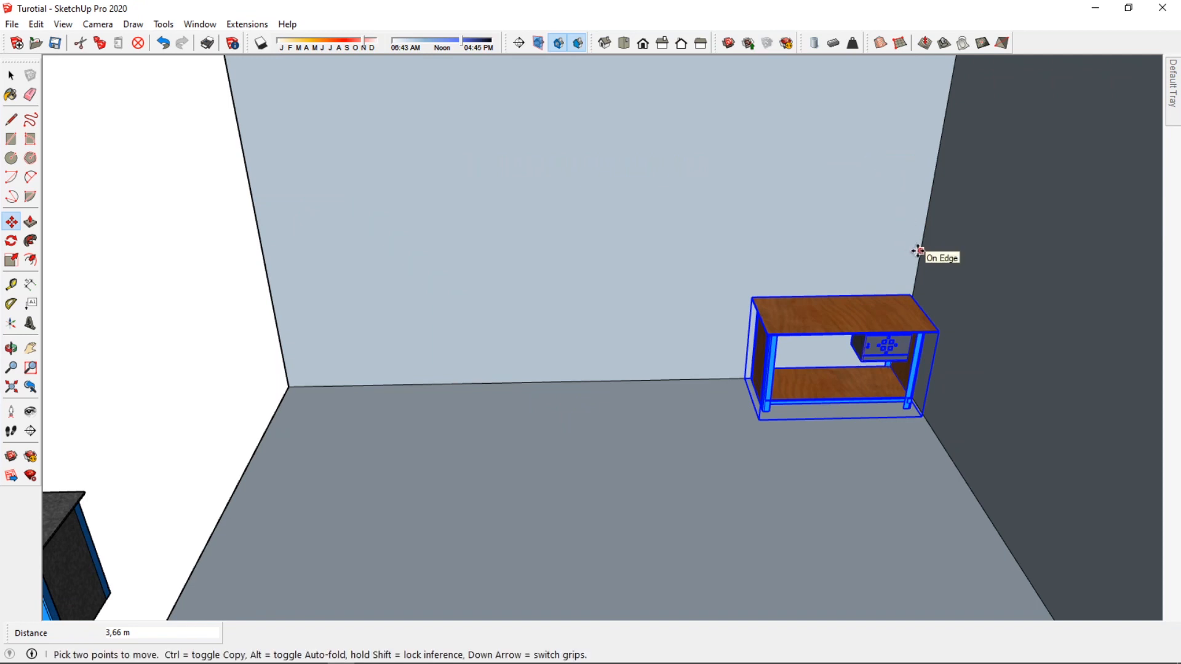
# Try nudging the brown workbench 0.03 m further toward the side wall and undo its moves back to the room's open corner
pyautogui.click(878, 306)
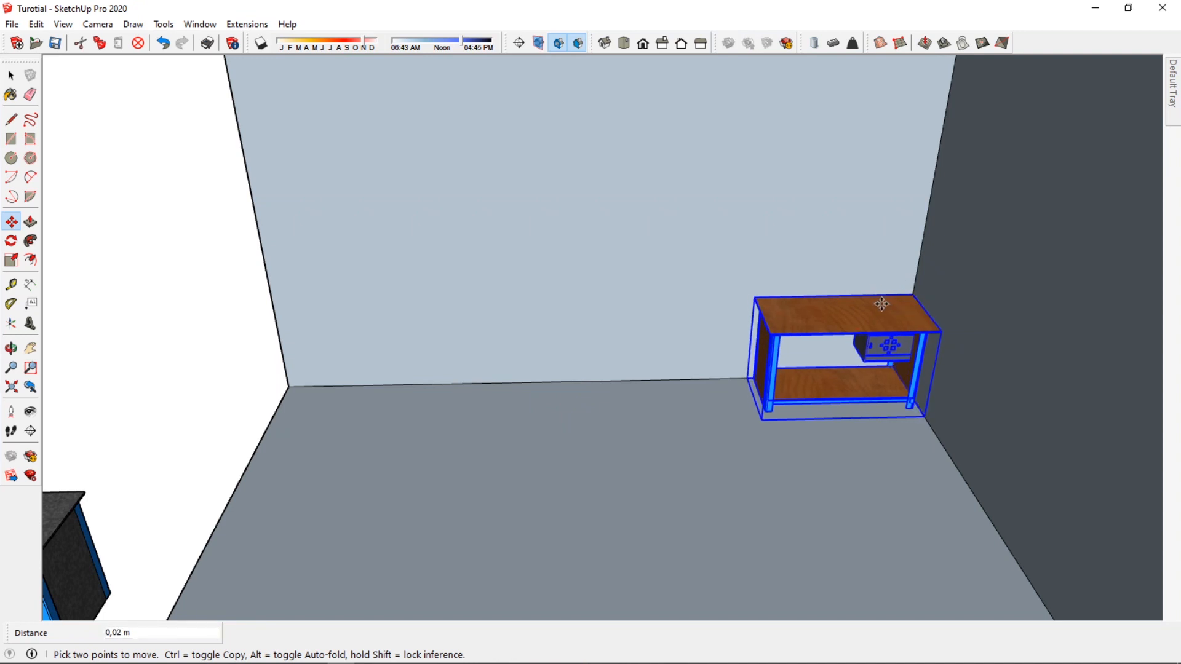
pyautogui.click(883, 305)
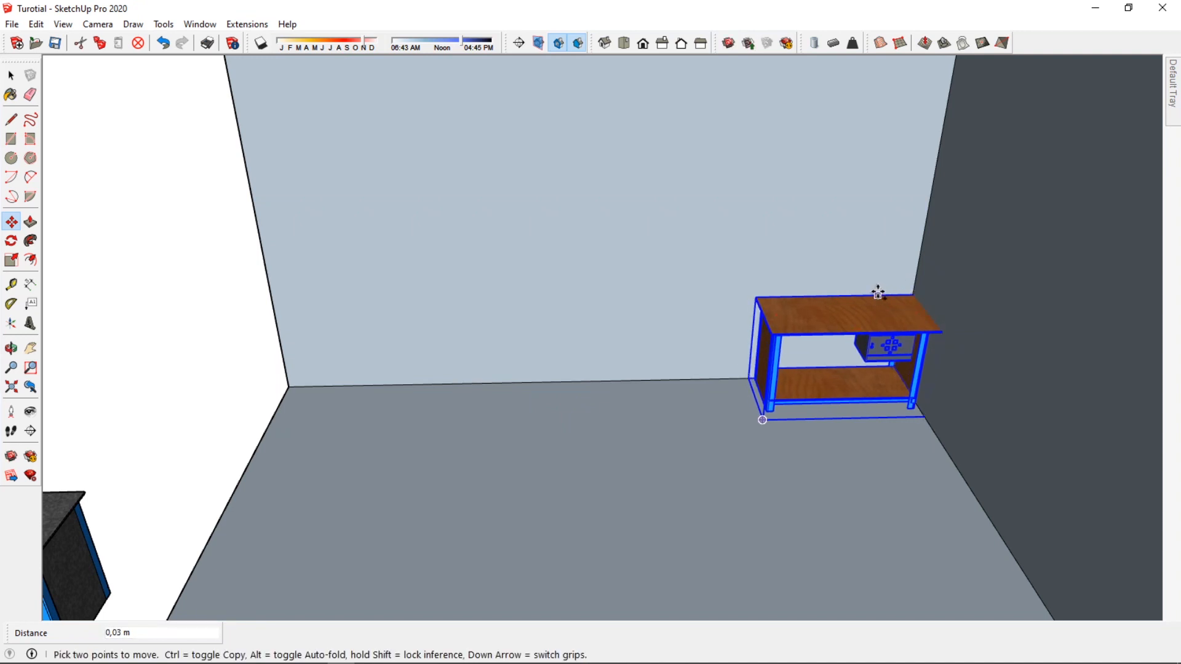
pyautogui.hotkey('ctrl', 'z')
pyautogui.hotkey('ctrl', 'y')
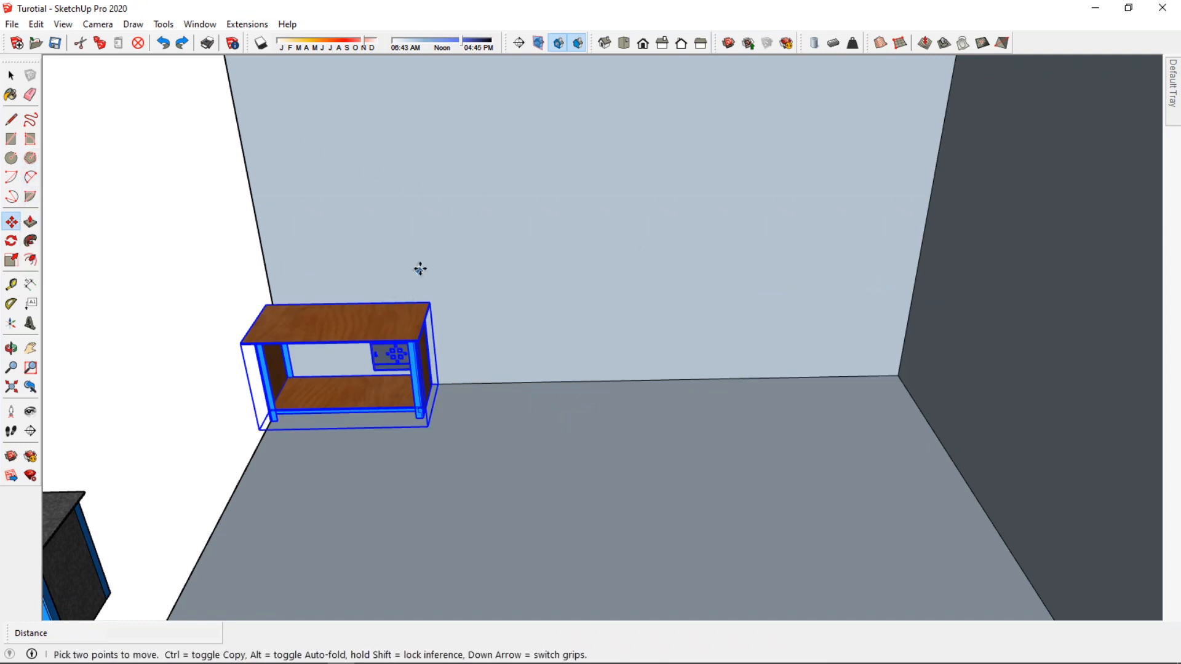
# Move the brown workbench by its tabletop's front corner about 3.68 m along the red axis onto the dark side wall's face
pyautogui.scroll(1, 443, 278)
pyautogui.moveTo(439, 297); pyautogui.dragTo(414, 302, button='middle')
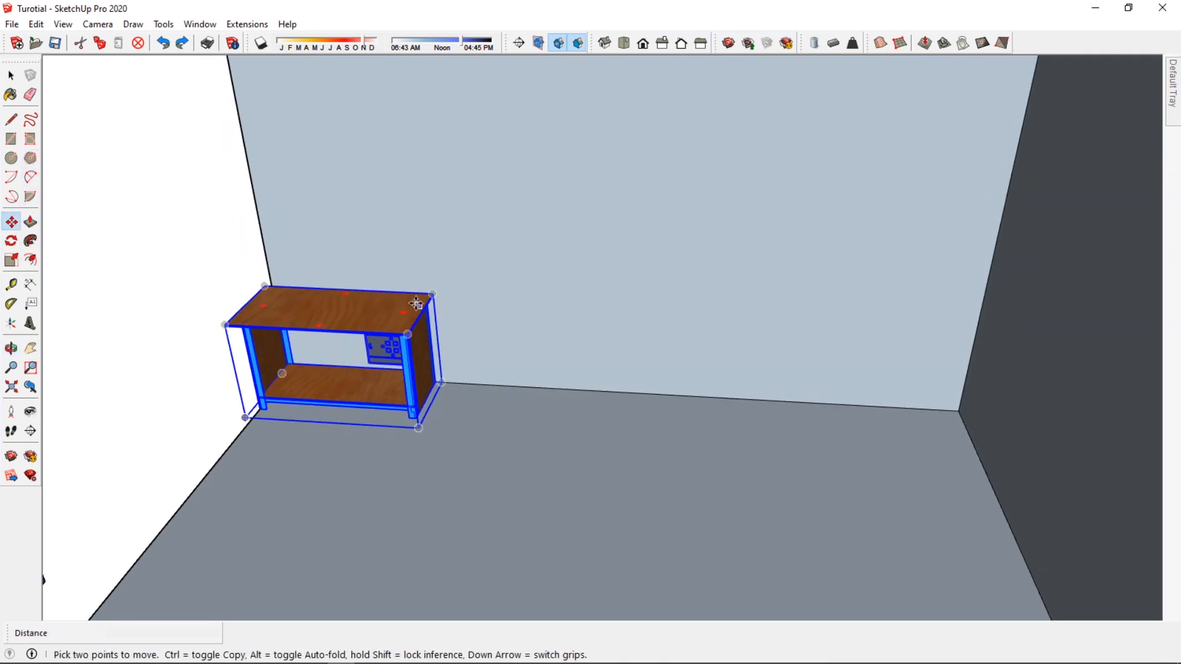
pyautogui.scroll(3, 425, 303)
pyautogui.scroll(6, 432, 298)
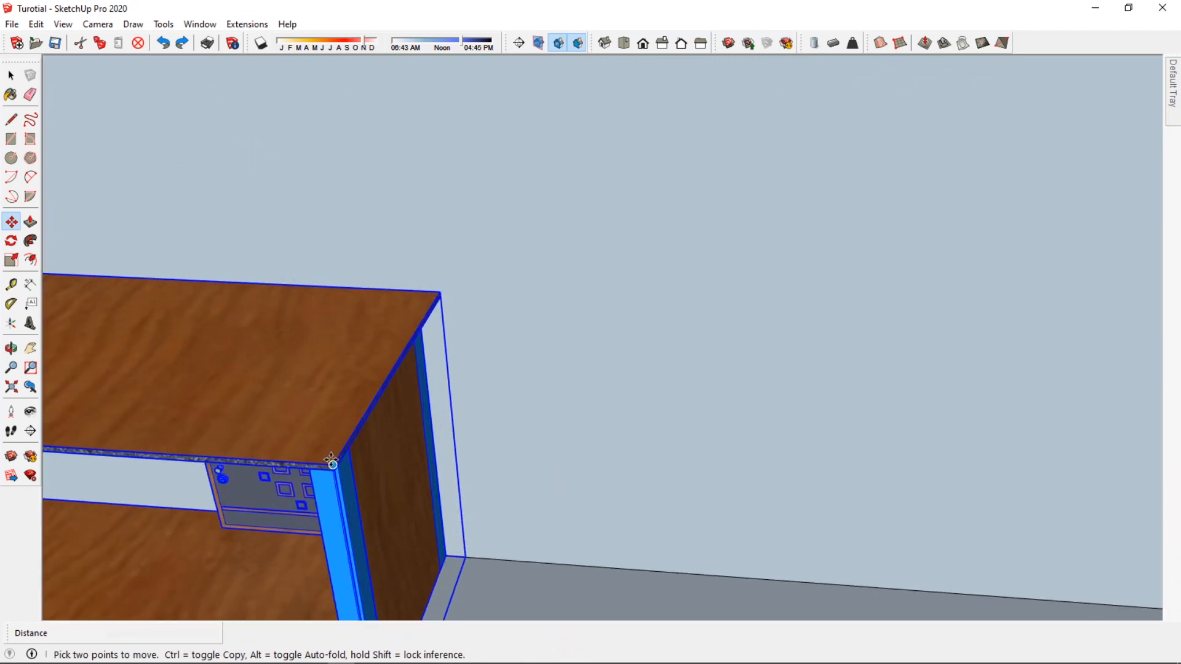
pyautogui.scroll(-5, 332, 460)
pyautogui.moveTo(333, 461); pyautogui.dragTo(685, 388, button='middle')
pyautogui.moveTo(828, 361)
pyautogui.mouseDown(button='middle')
pyautogui.moveTo(652, 367)
pyautogui.moveTo(614, 377)
pyautogui.moveTo(629, 384)
pyautogui.moveTo(498, 396)
pyautogui.mouseUp(button='middle')
pyautogui.scroll(3, 433, 425)
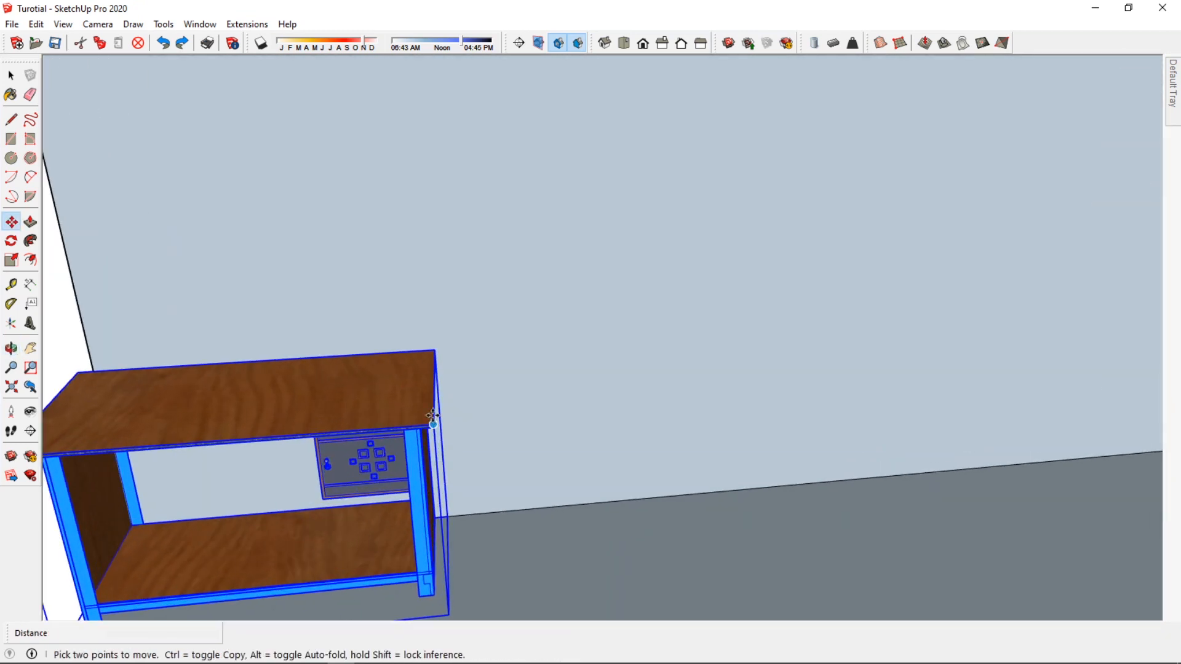
pyautogui.scroll(-5, 433, 425)
pyautogui.moveTo(432, 424); pyautogui.dragTo(541, 427, button='middle')
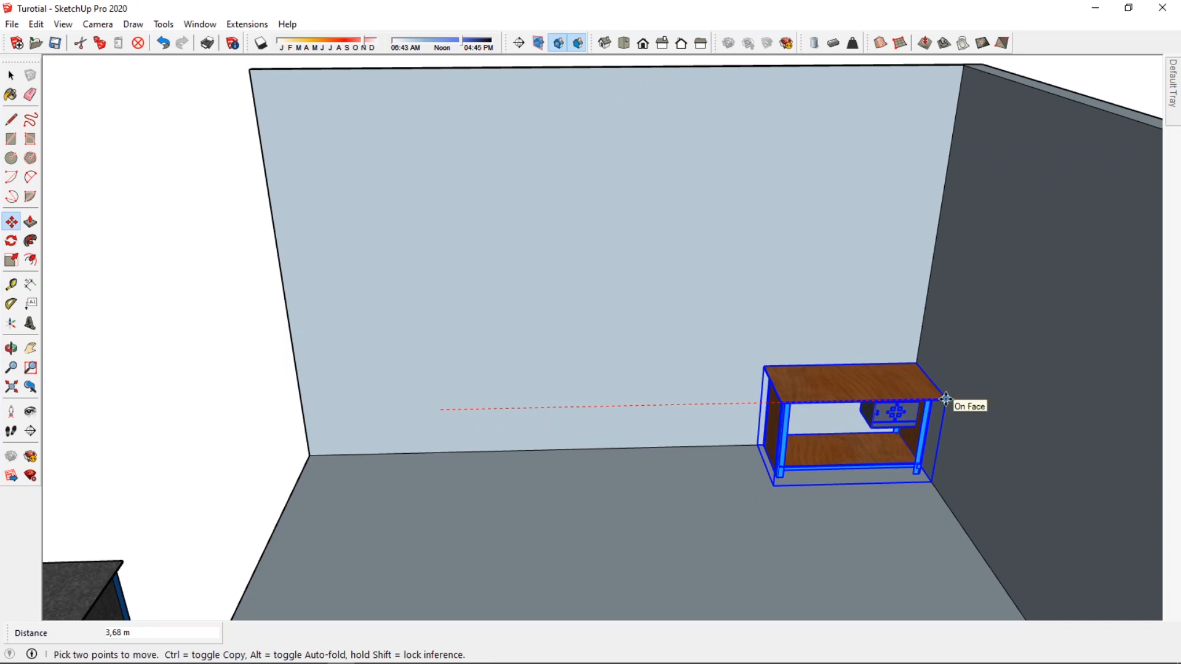
pyautogui.click(946, 400)
# Examine from several angles how the brown workbench's tabletop fits against the back wall and the dark side wall
pyautogui.scroll(5, 962, 429)
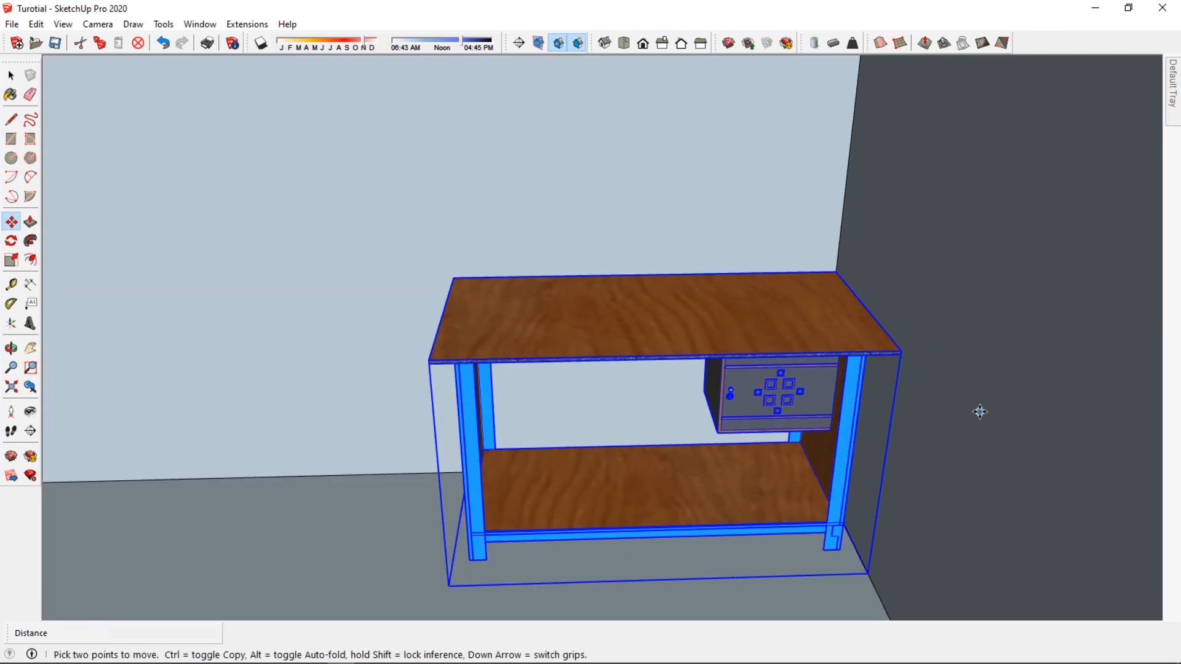
pyautogui.moveTo(980, 411); pyautogui.dragTo(912, 380, button='middle')
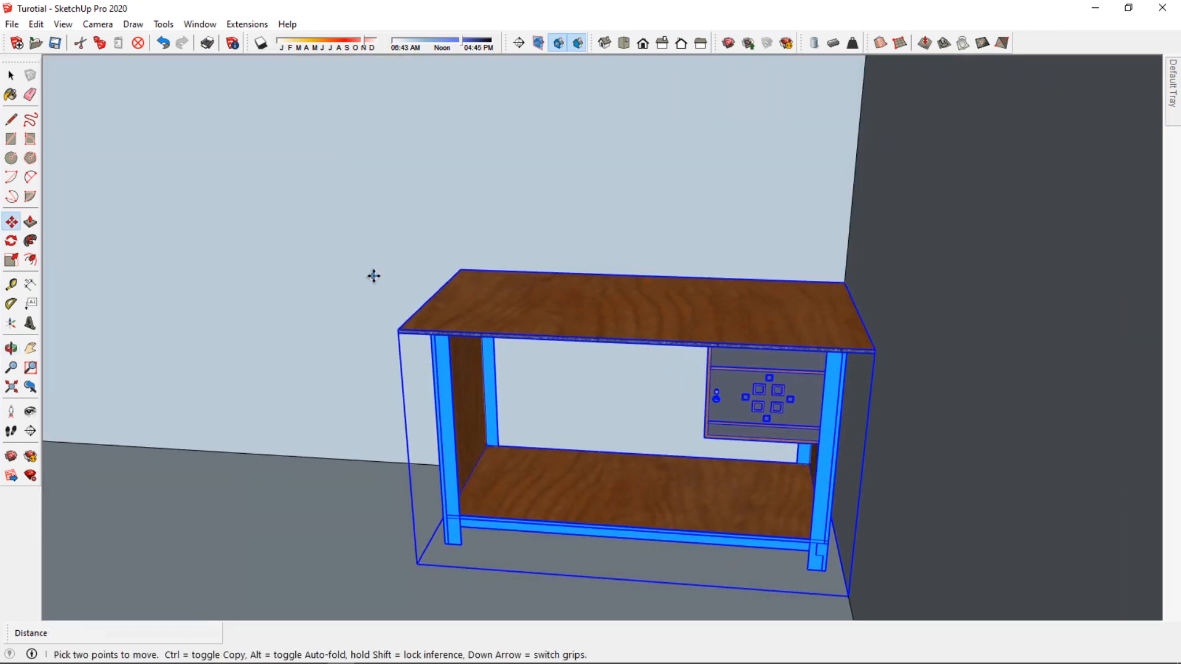
pyautogui.scroll(-5, 348, 275)
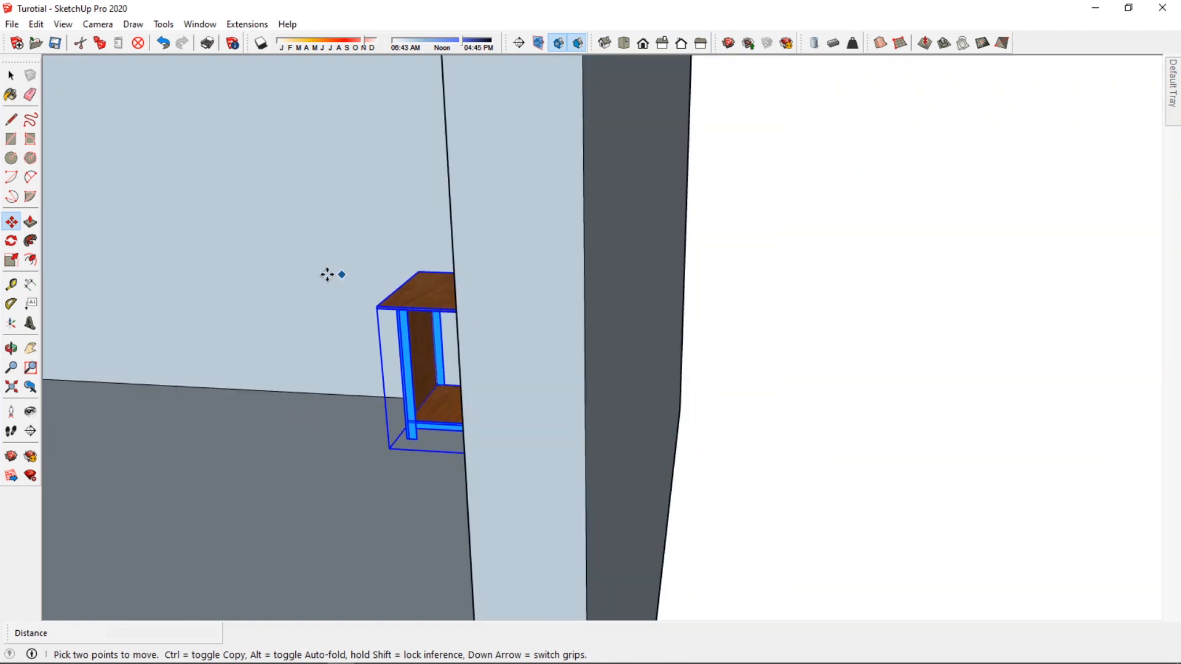
pyautogui.moveTo(330, 274)
pyautogui.mouseDown(button='middle')
pyautogui.moveTo(314, 277)
pyautogui.moveTo(396, 290)
pyautogui.mouseUp(button='middle')
pyautogui.scroll(-6, 397, 289)
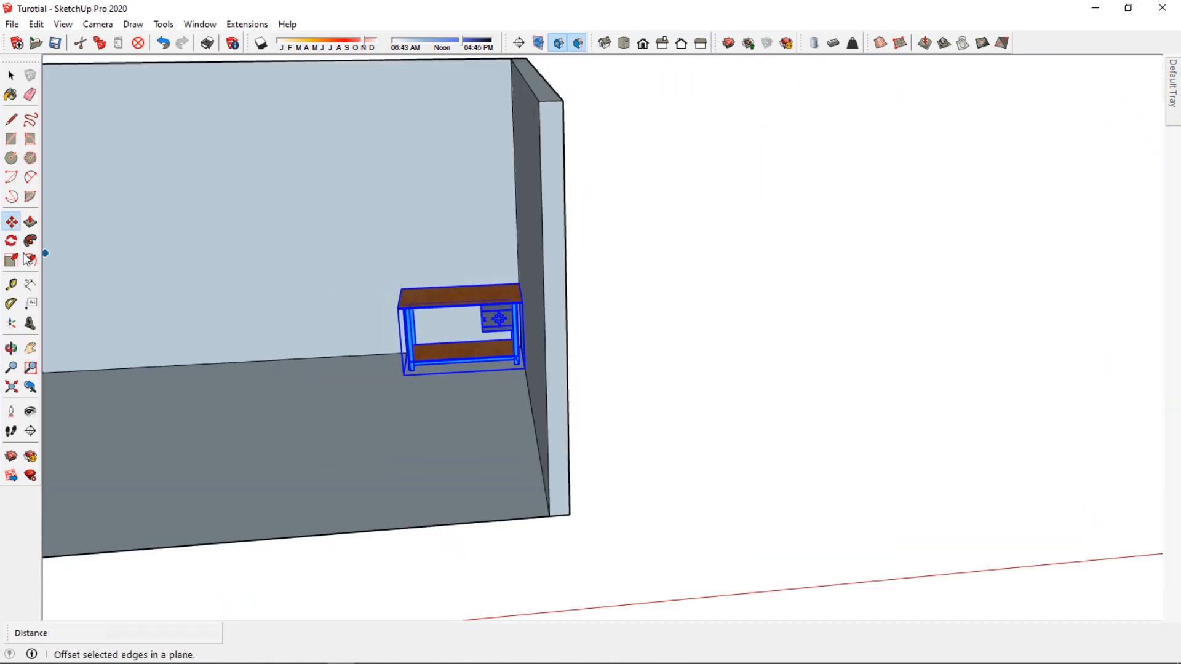
pyautogui.click(30, 348)
pyautogui.moveTo(283, 326); pyautogui.dragTo(441, 374)
pyautogui.scroll(1, 448, 373)
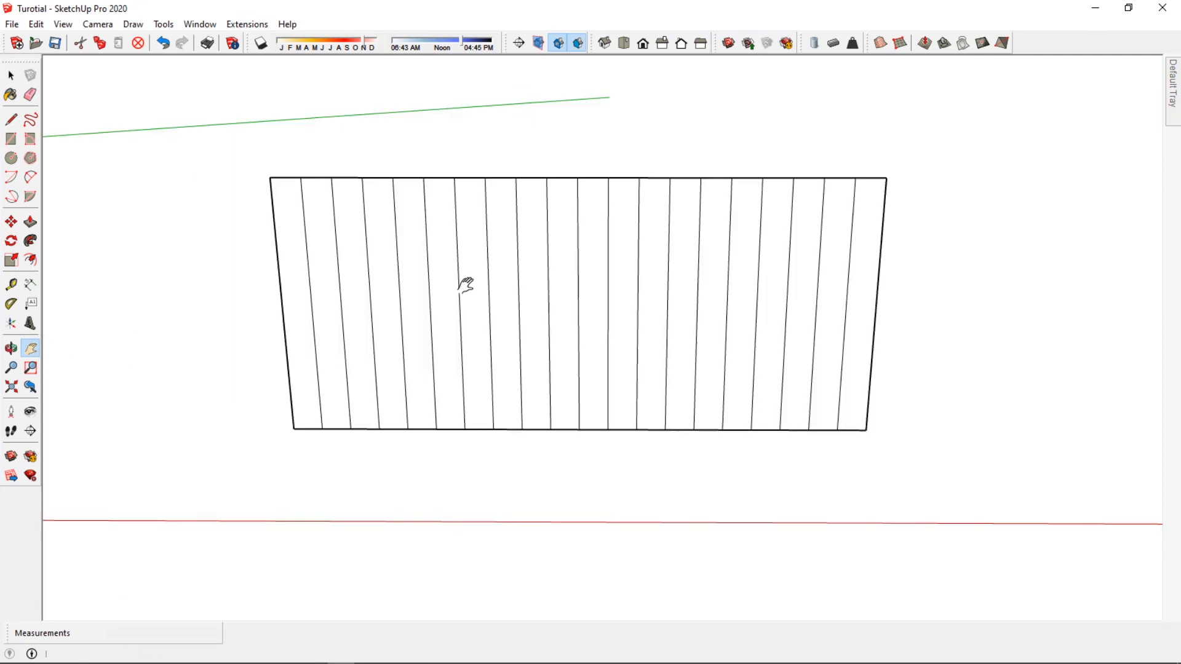
# Select the whole divided panel with a selection window and clear the selection
pyautogui.moveTo(467, 283); pyautogui.dragTo(484, 327)
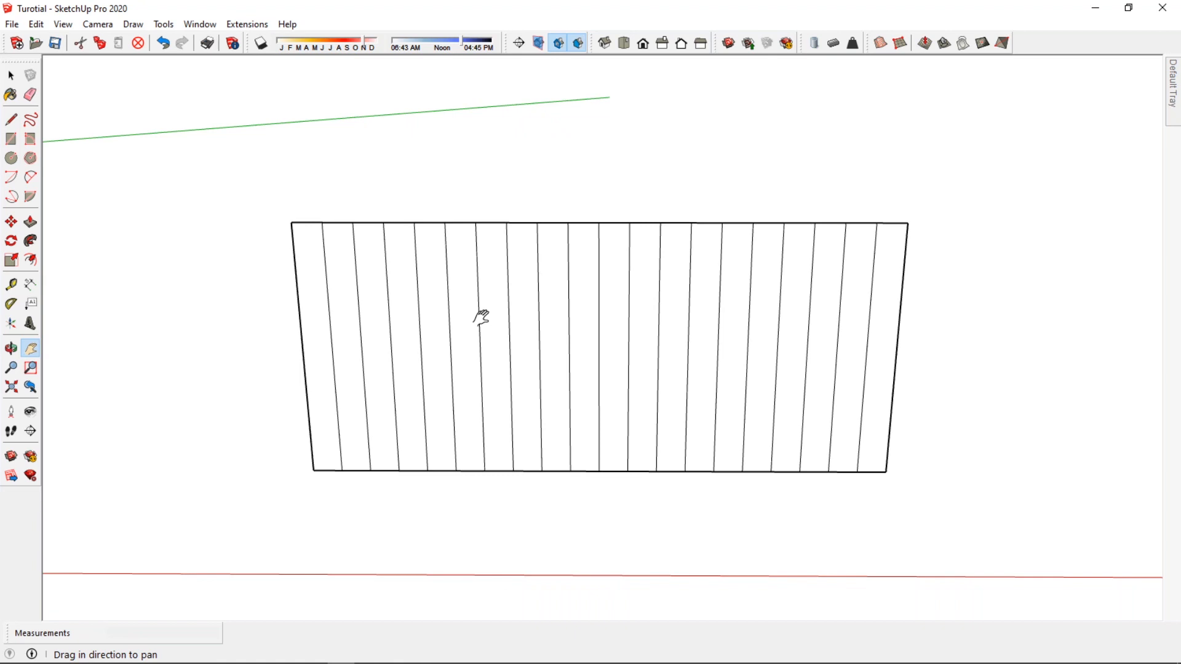
pyautogui.click(11, 75)
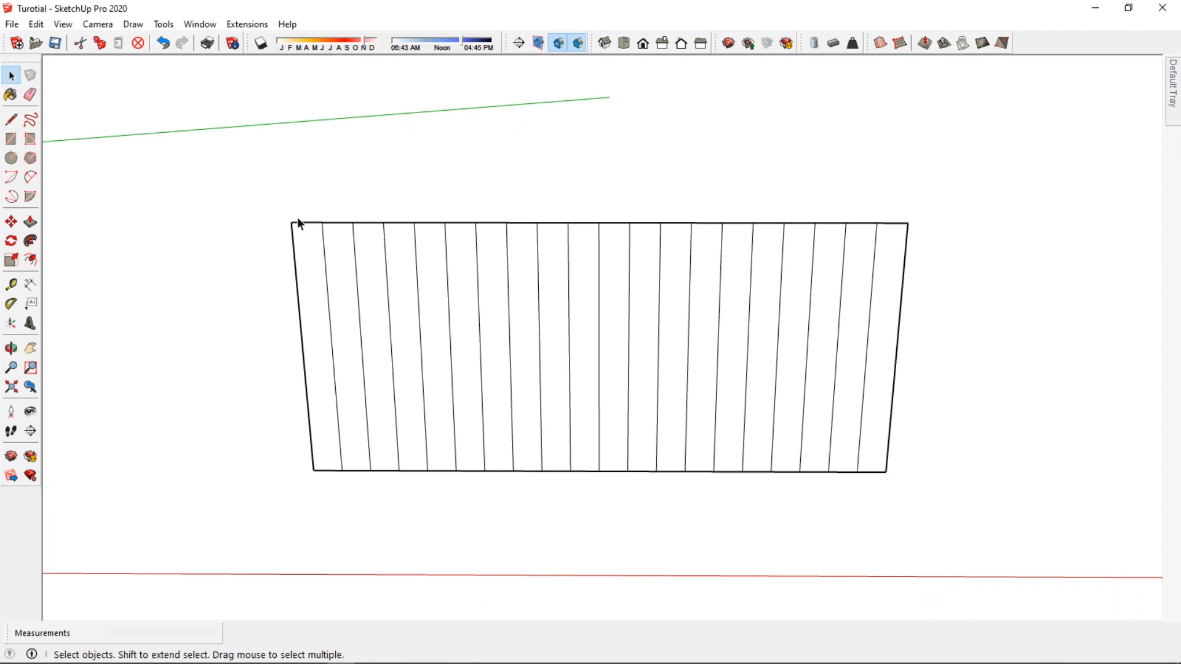
pyautogui.moveTo(237, 166)
pyautogui.mouseDown()
pyautogui.moveTo(380, 256)
pyautogui.moveTo(1050, 575)
pyautogui.moveTo(1028, 569)
pyautogui.mouseUp()
pyautogui.click(1028, 570)
# Draw two vertical lines upward from the panel's top edge, one at the ninth division line and one at the right corner
pyautogui.click(11, 120)
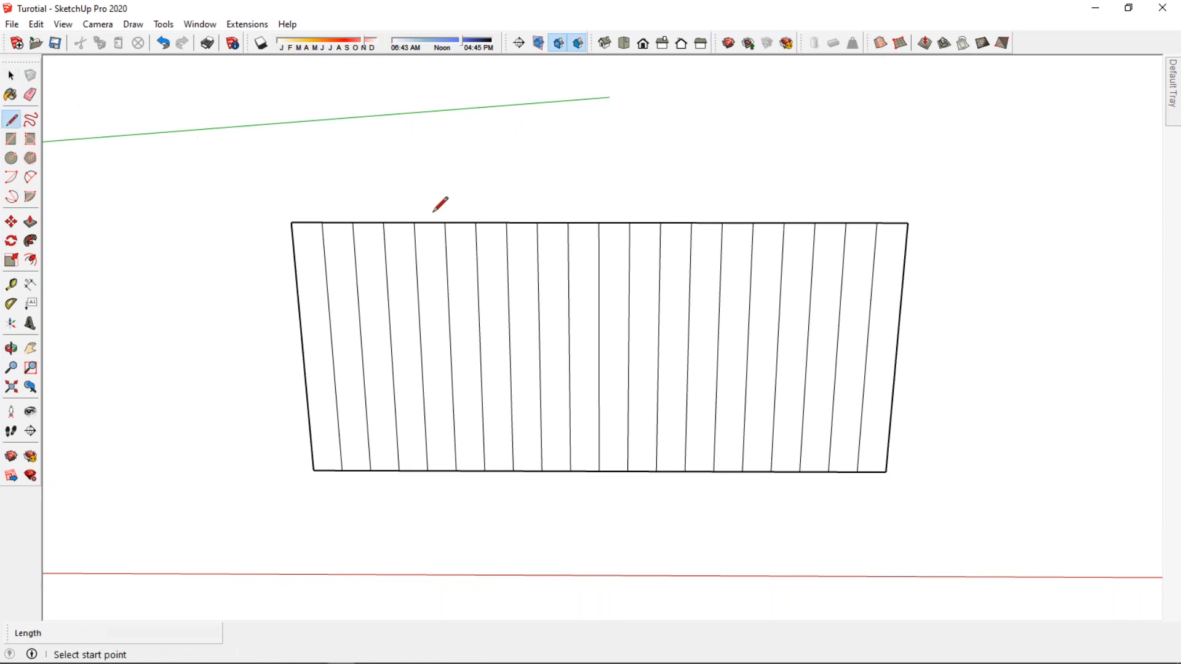
pyautogui.click(567, 222)
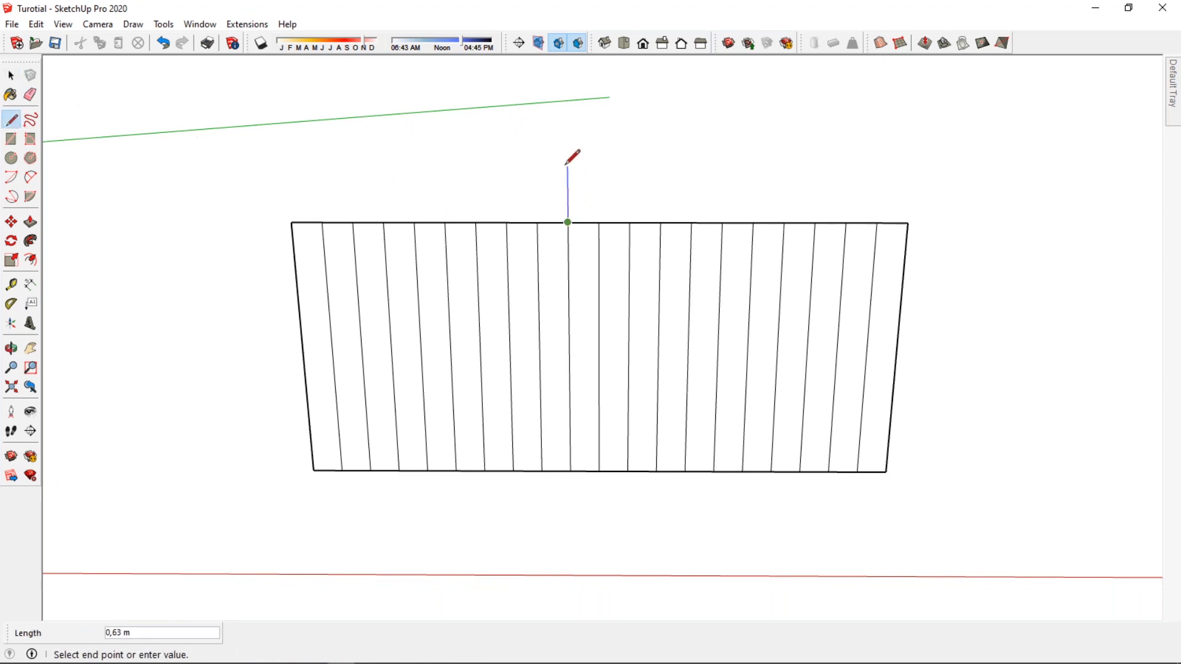
pyautogui.click(567, 128)
pyautogui.press('Escape')
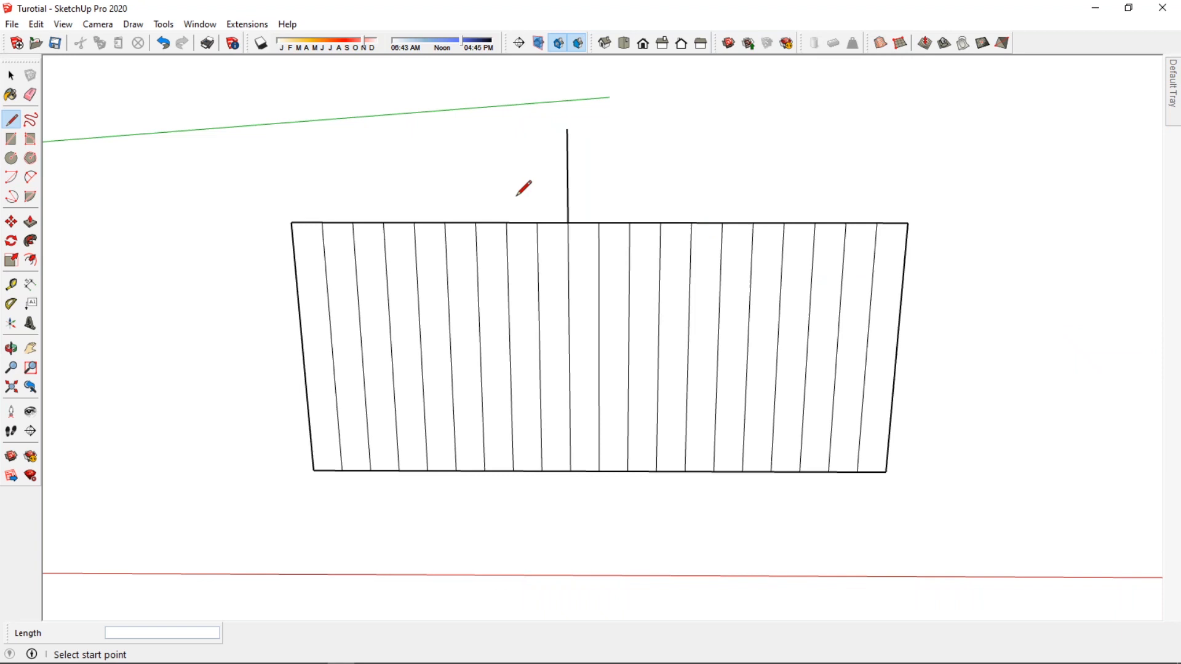
pyautogui.click(11, 75)
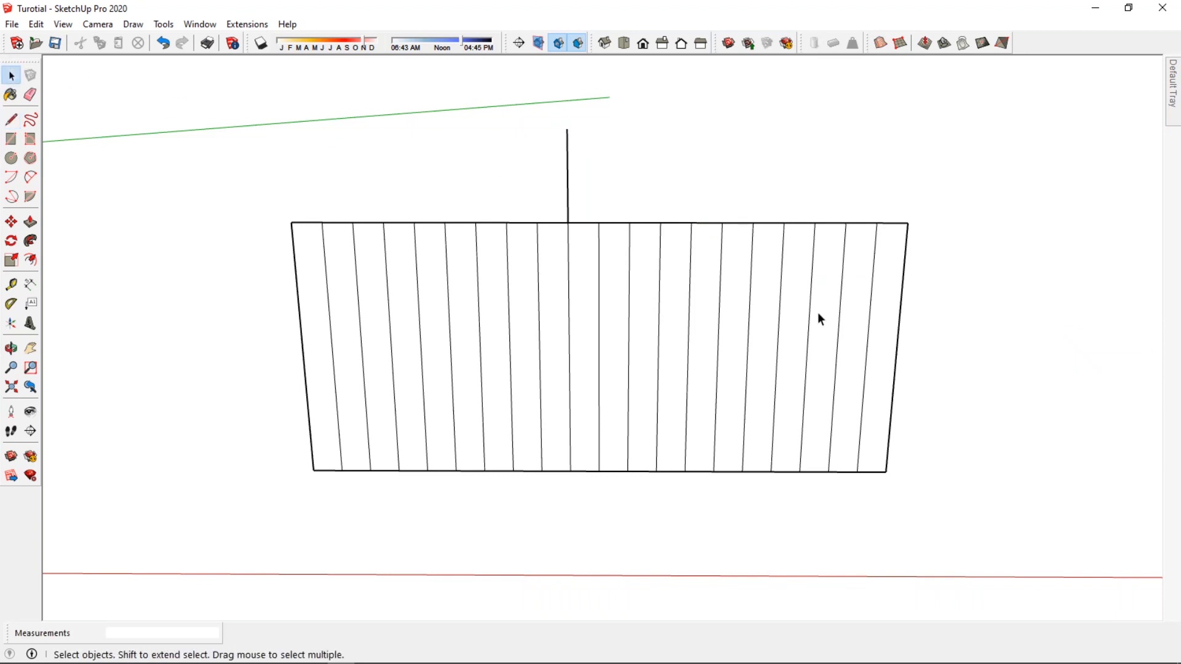
pyautogui.click(12, 119)
pyautogui.click(908, 222)
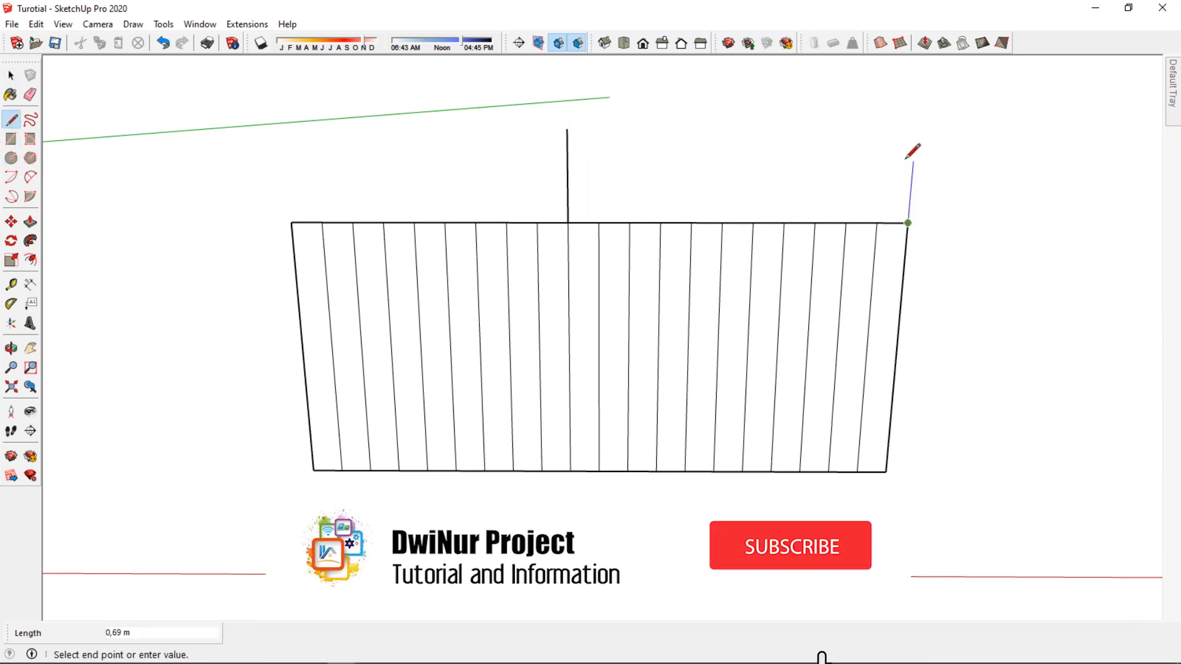
pyautogui.click(915, 138)
pyautogui.press('Escape')
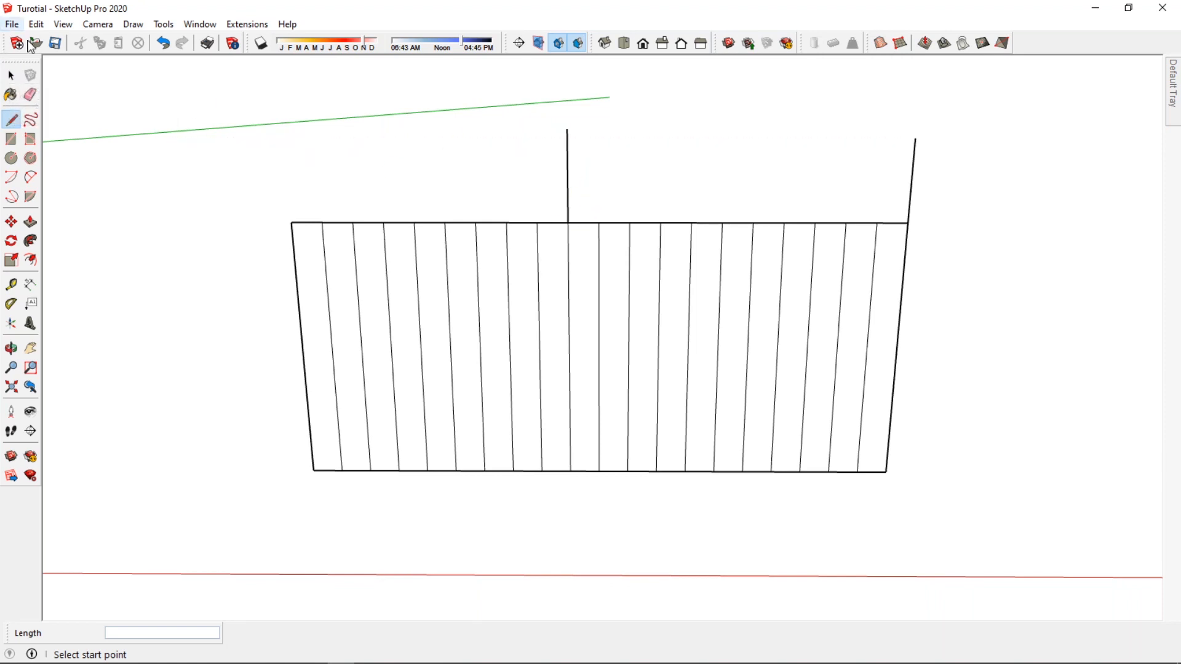
# Select the vertical line at the ninth division with its adjoining top-edge segment, switch to the corner's vertical line and clear the selection
pyautogui.click(11, 75)
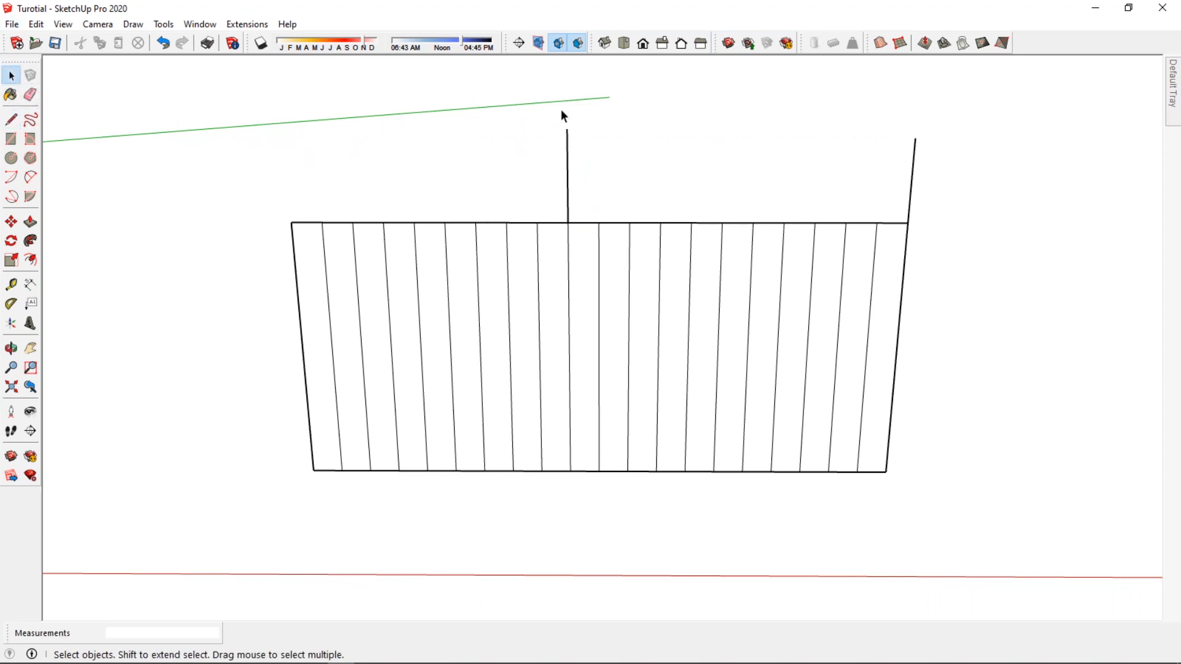
pyautogui.moveTo(533, 192); pyautogui.dragTo(597, 226)
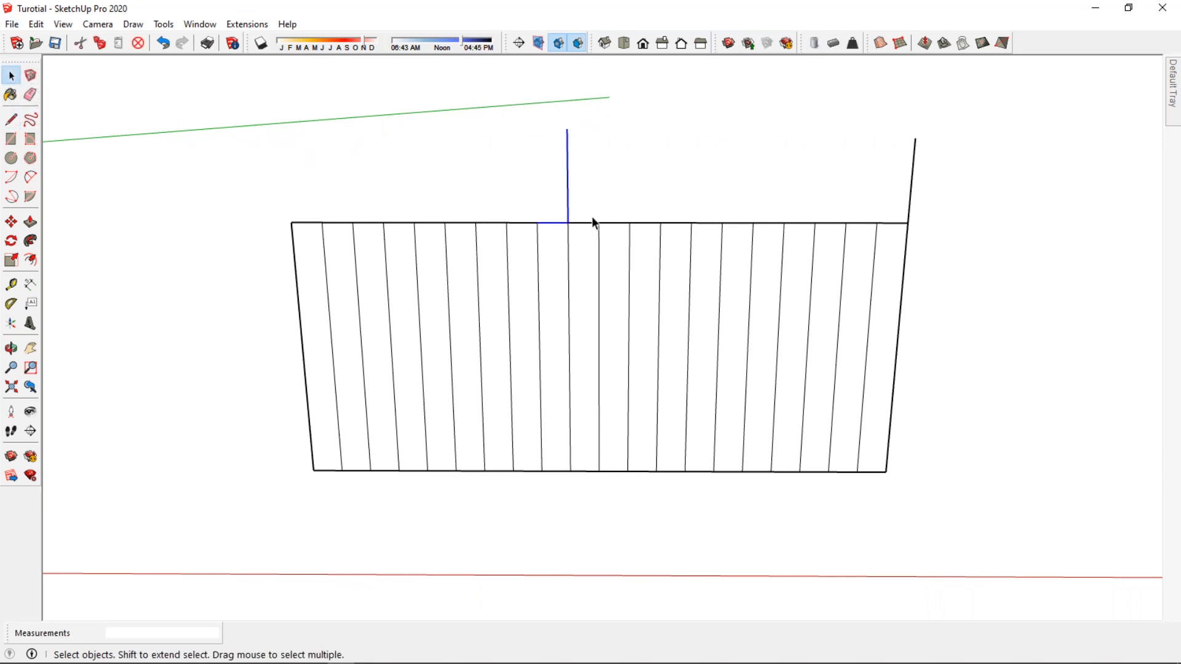
pyautogui.click(996, 180)
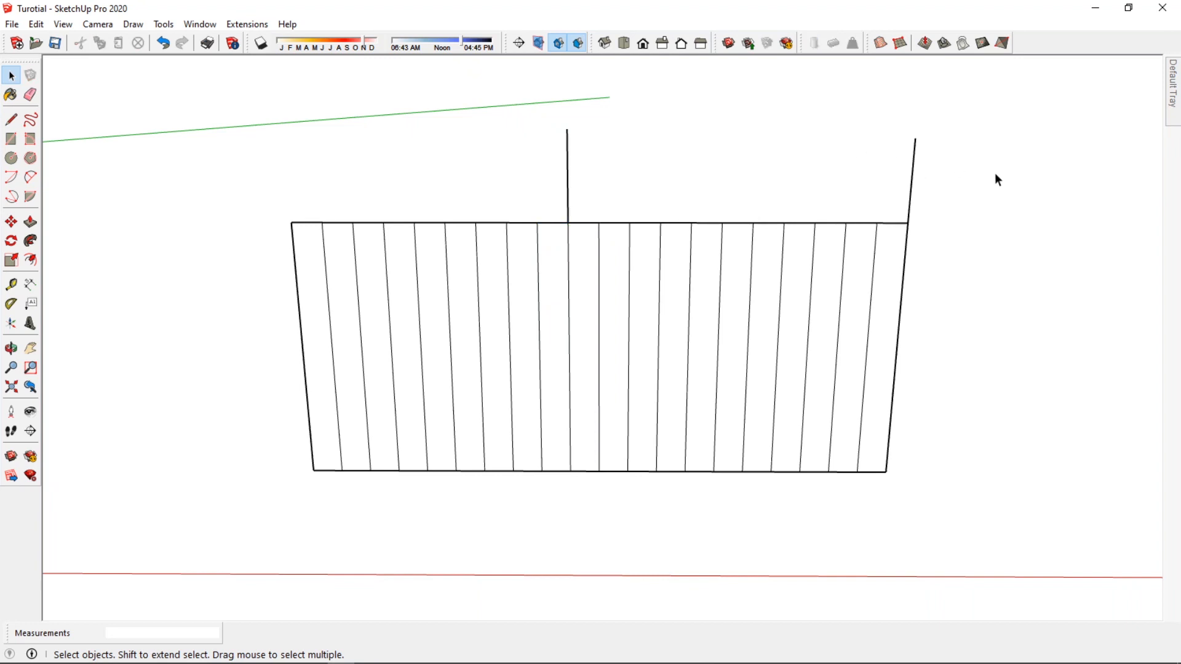
pyautogui.click(914, 165)
pyautogui.click(688, 203)
# Practise window-selecting the panel strips between the two vertical lines without including those lines, and clear the selection
pyautogui.moveTo(553, 207)
pyautogui.mouseDown()
pyautogui.moveTo(833, 483)
pyautogui.moveTo(922, 484)
pyautogui.moveTo(539, 193)
pyautogui.mouseUp()
pyautogui.moveTo(555, 201); pyautogui.dragTo(567, 219)
pyautogui.moveTo(611, 260); pyautogui.dragTo(939, 503)
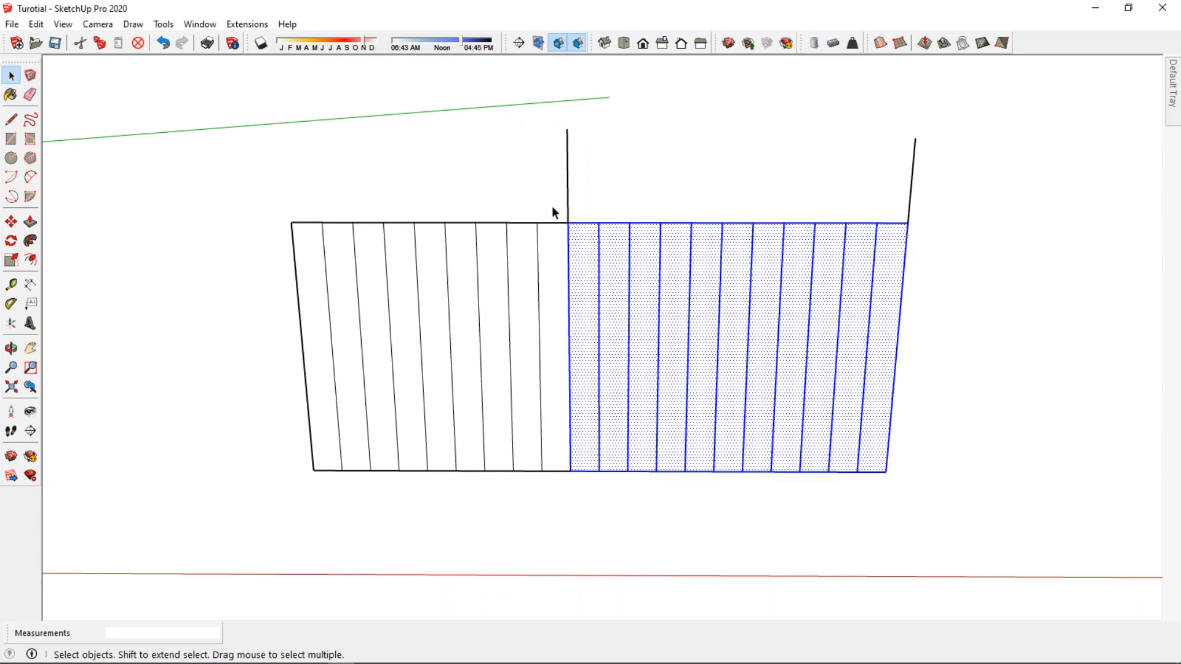
pyautogui.moveTo(550, 203); pyautogui.dragTo(928, 490)
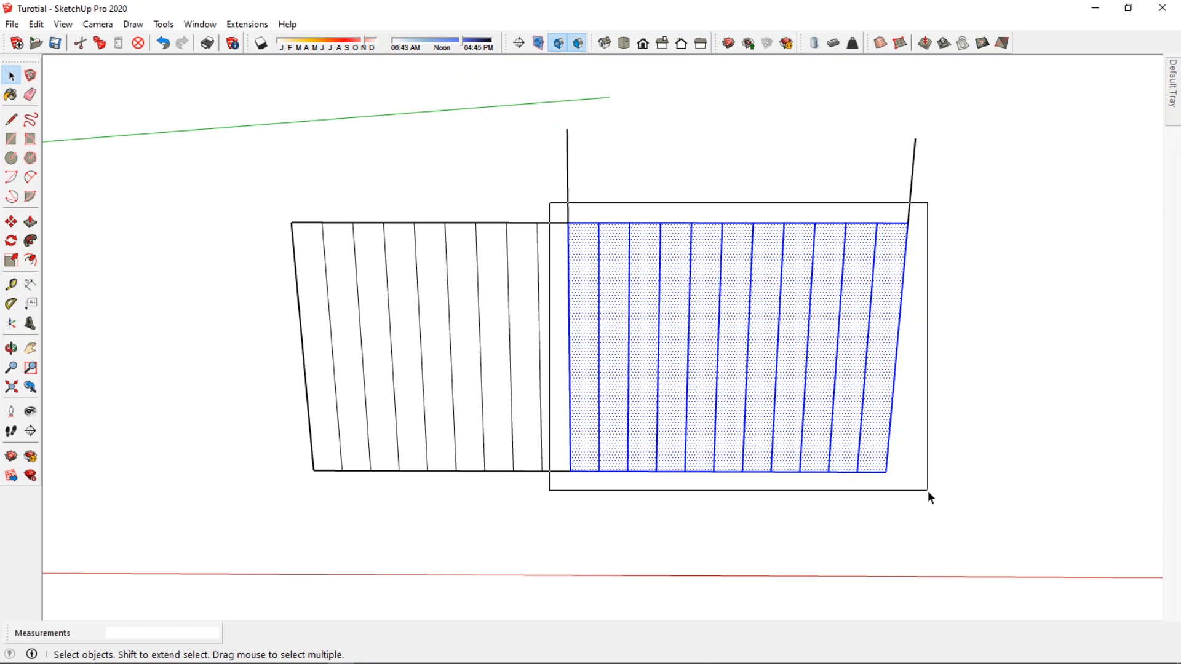
pyautogui.moveTo(928, 490); pyautogui.dragTo(928, 489)
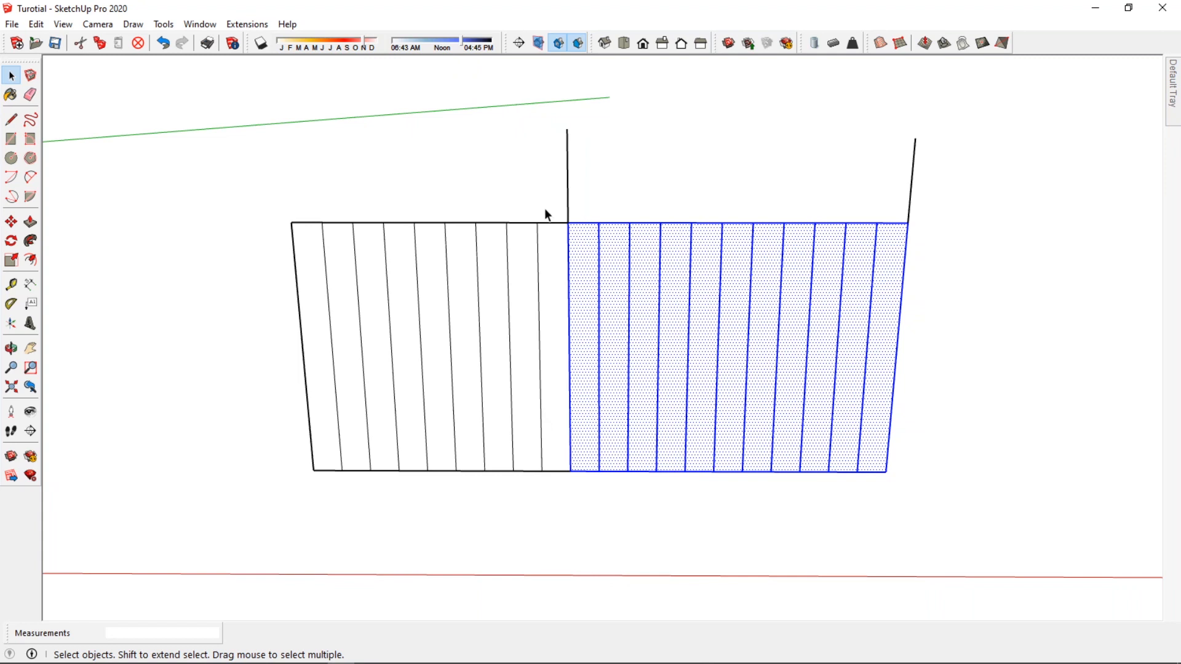
pyautogui.moveTo(549, 207); pyautogui.dragTo(925, 490)
pyautogui.moveTo(551, 201); pyautogui.dragTo(935, 494)
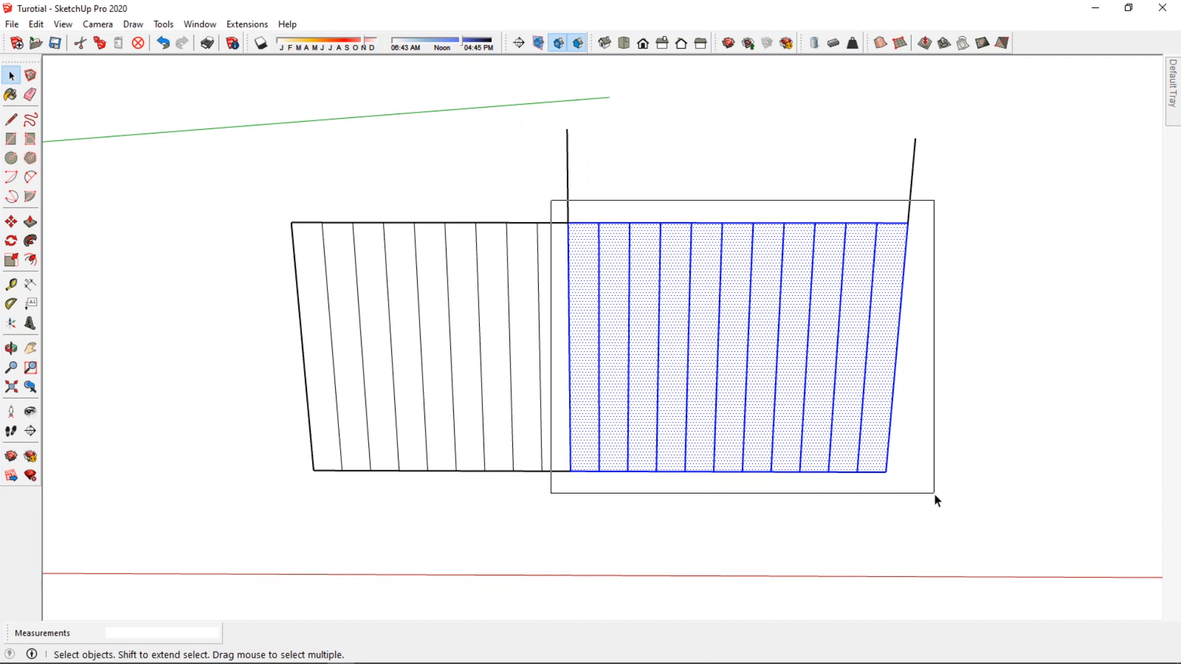
pyautogui.moveTo(935, 493); pyautogui.dragTo(933, 493)
pyautogui.click(936, 496)
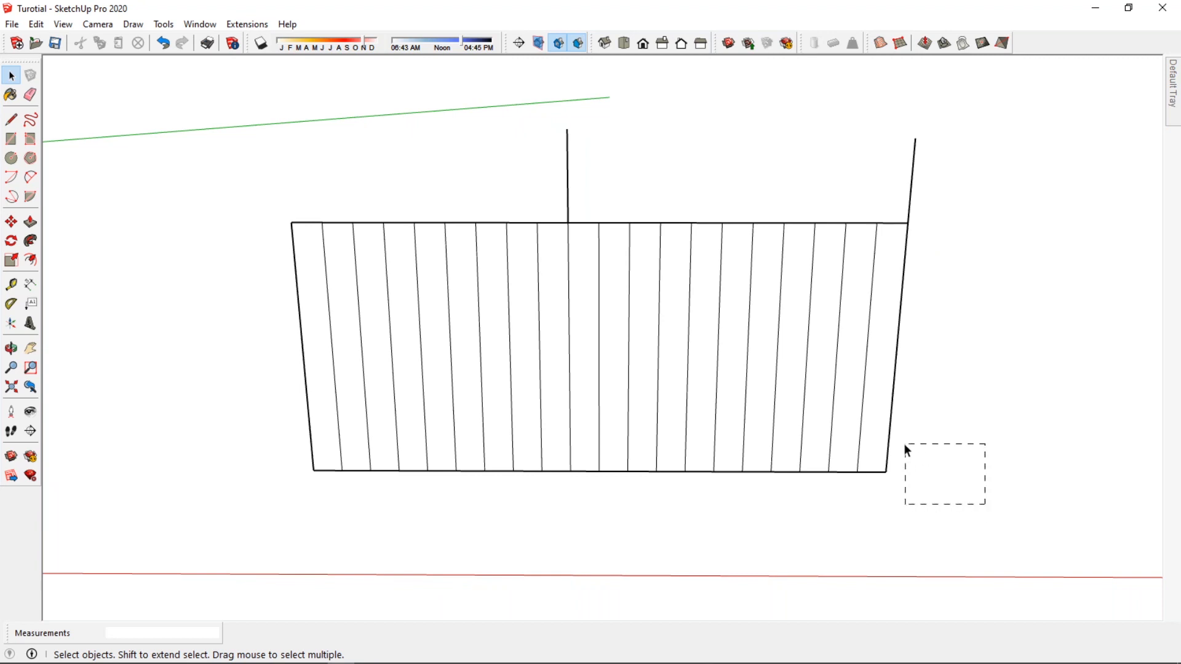
# Crossing-select the strips from the ninth division to the panel's right end with both vertical lines, and clear the selection
pyautogui.moveTo(740, 309); pyautogui.dragTo(551, 202)
pyautogui.moveTo(568, 143)
pyautogui.mouseDown()
pyautogui.moveTo(573, 189)
pyautogui.moveTo(559, 176)
pyautogui.moveTo(876, 205)
pyautogui.moveTo(549, 210)
pyautogui.moveTo(557, 215)
pyautogui.mouseUp()
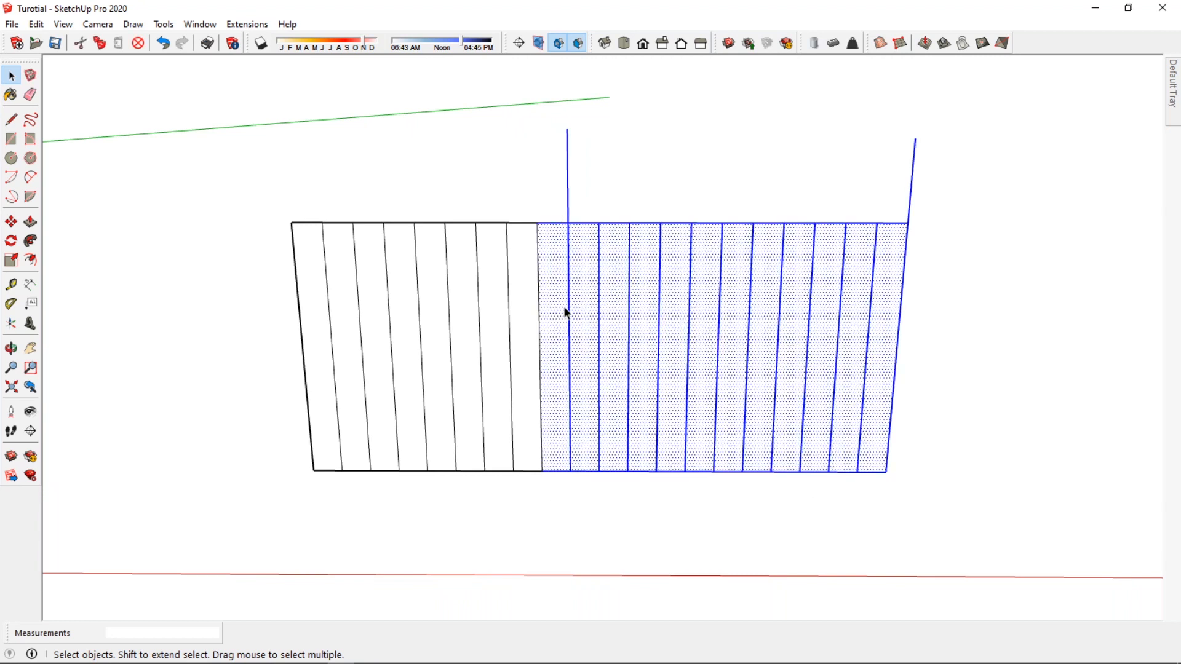
pyautogui.click(656, 176)
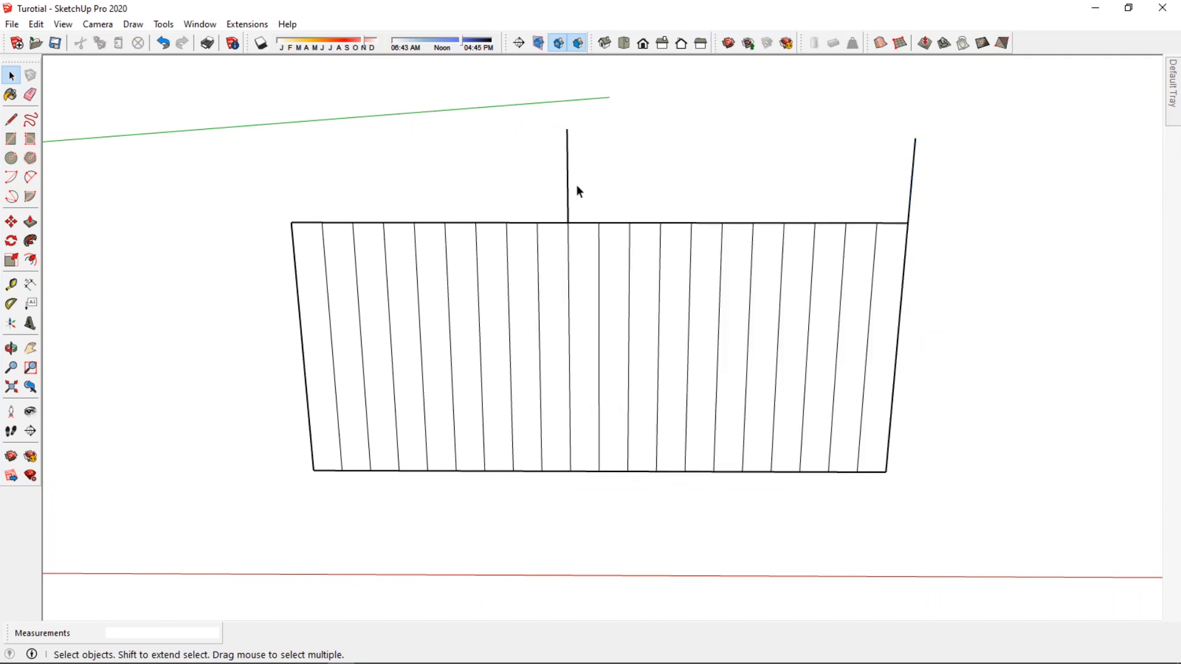
# Practise enclosing selections of the strips between the two vertical lines, first including the lines and twice excluding them, clearing each selection
pyautogui.moveTo(551, 105)
pyautogui.mouseDown()
pyautogui.moveTo(615, 194)
pyautogui.moveTo(1019, 511)
pyautogui.mouseUp()
pyautogui.click(560, 106)
pyautogui.moveTo(545, 186); pyautogui.dragTo(990, 530)
pyautogui.click(986, 522)
pyautogui.moveTo(553, 170)
pyautogui.mouseDown()
pyautogui.moveTo(721, 344)
pyautogui.moveTo(951, 507)
pyautogui.mouseUp()
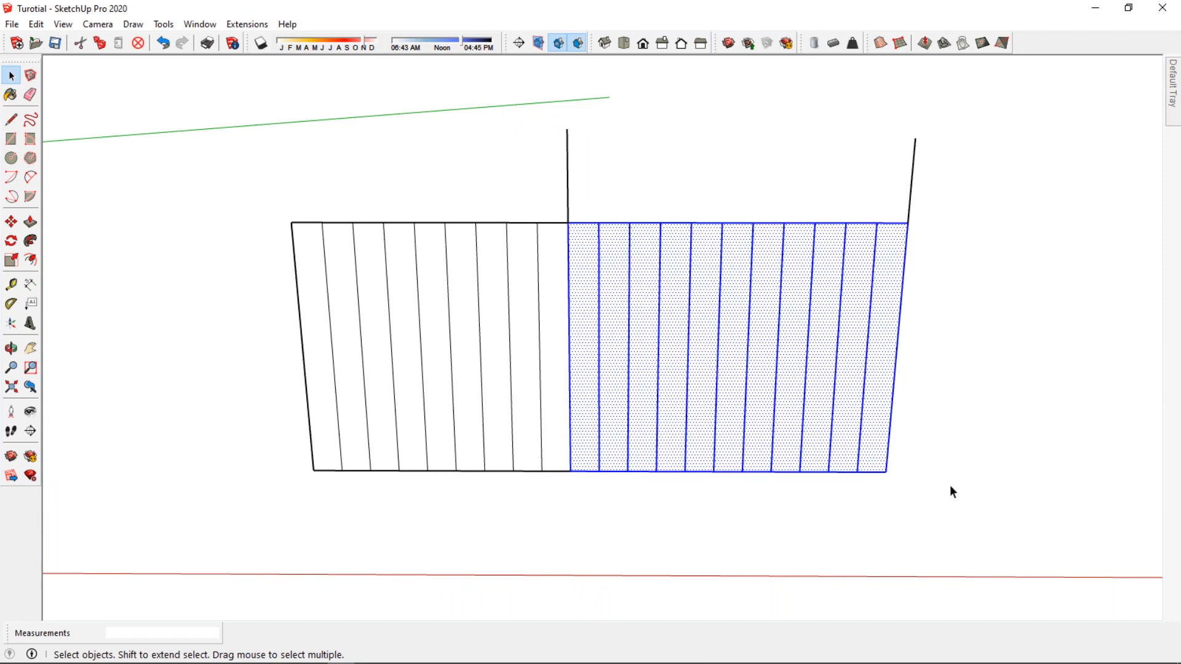
pyautogui.click(957, 436)
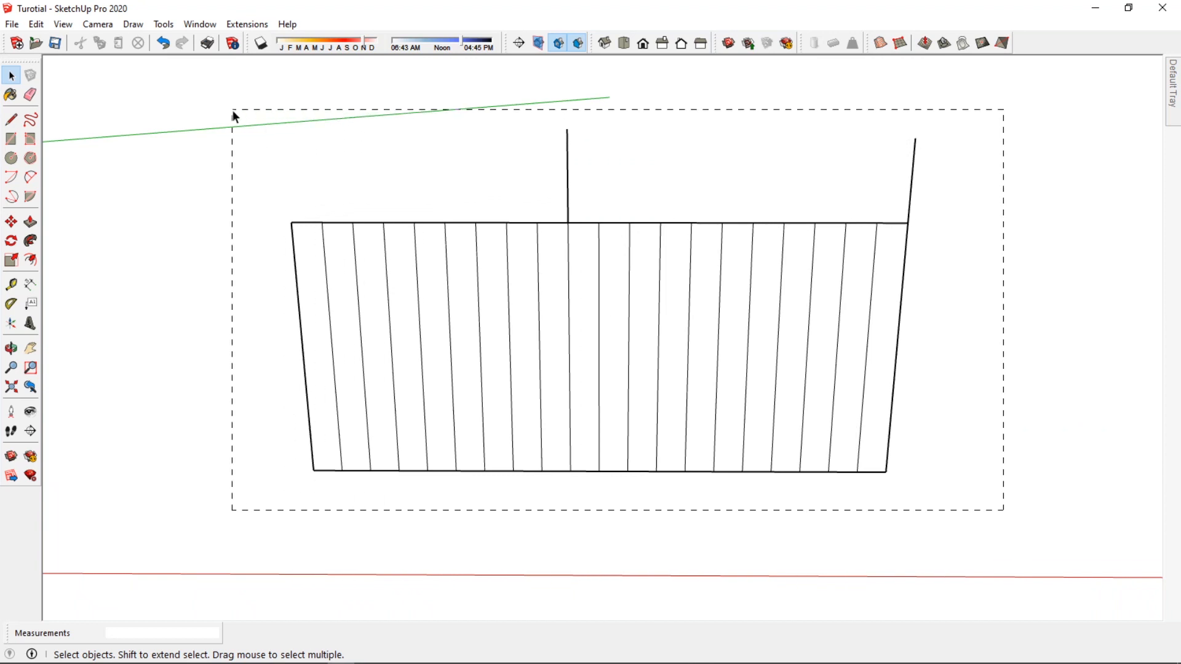
# Select the whole divided panel and both vertical lines twice with a crossing window, clearing the selection each time
pyautogui.moveTo(233, 110); pyautogui.dragTo(233, 111)
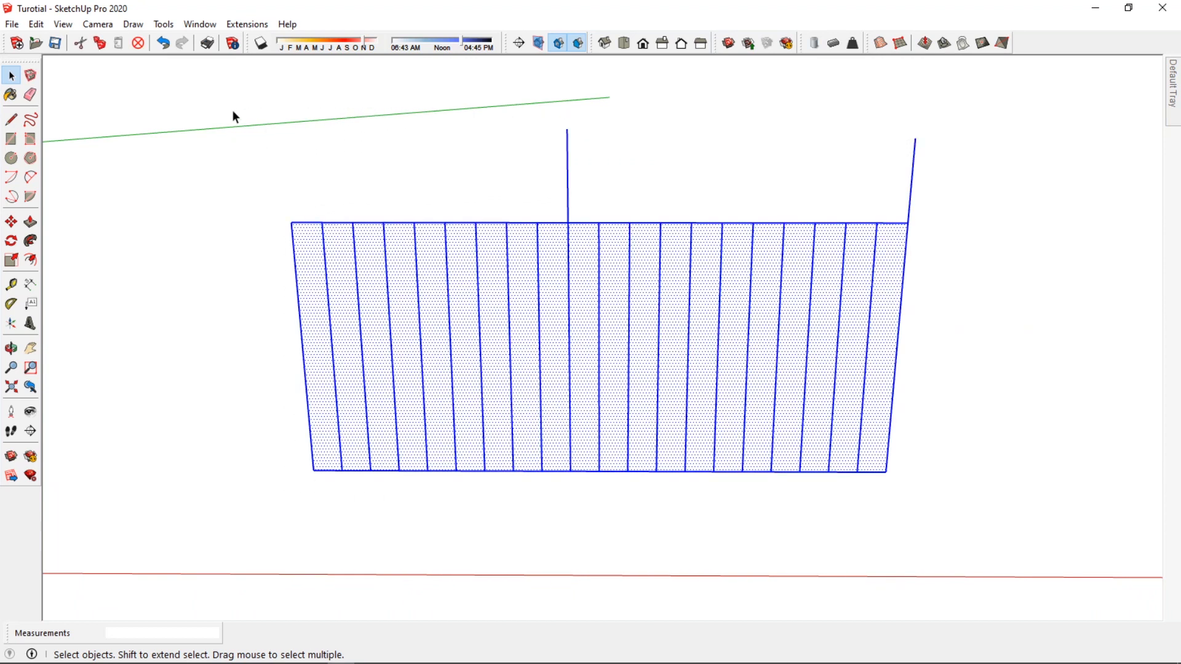
pyautogui.click(612, 163)
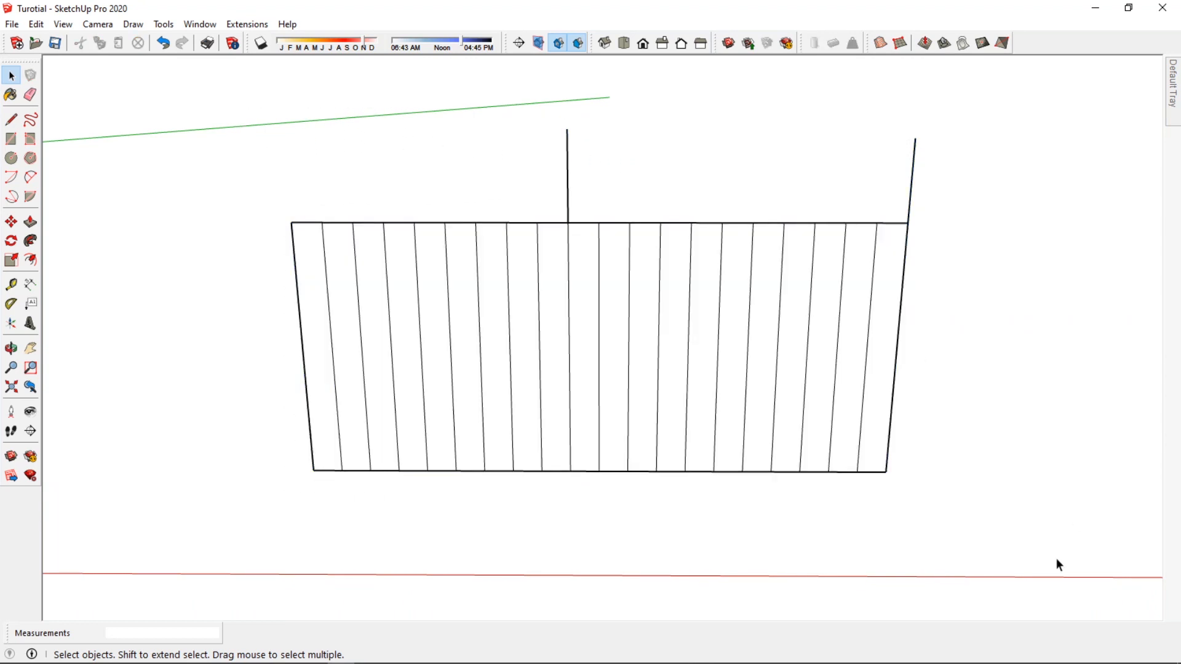
pyautogui.moveTo(1056, 560); pyautogui.dragTo(205, 178)
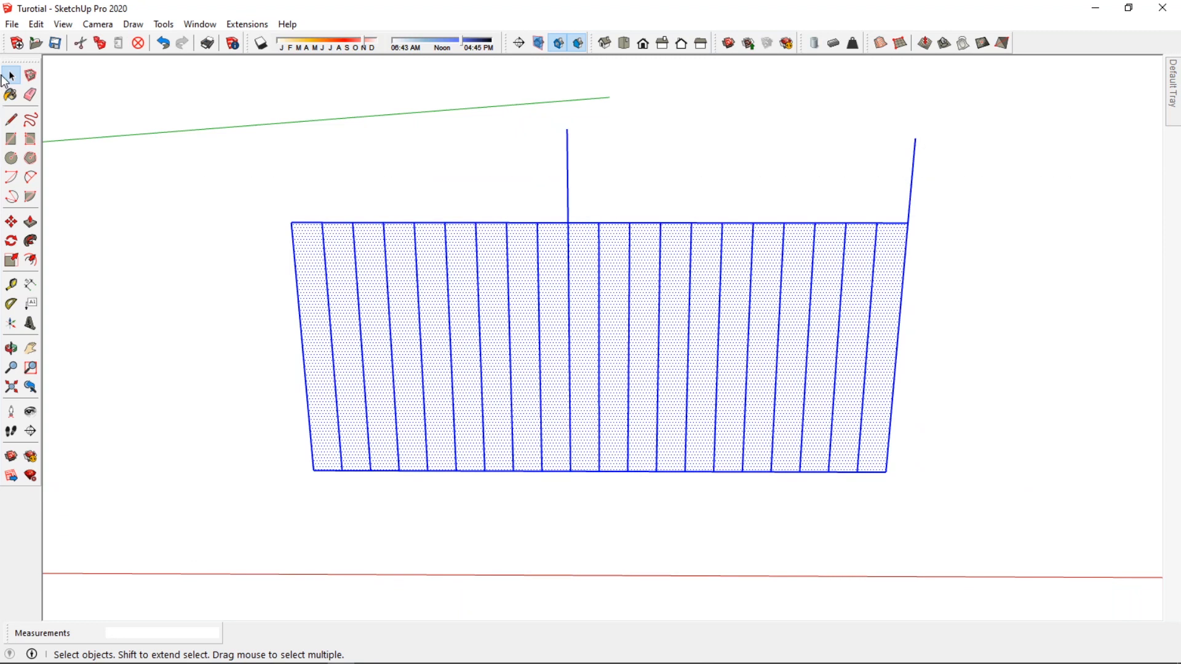
pyautogui.click(215, 161)
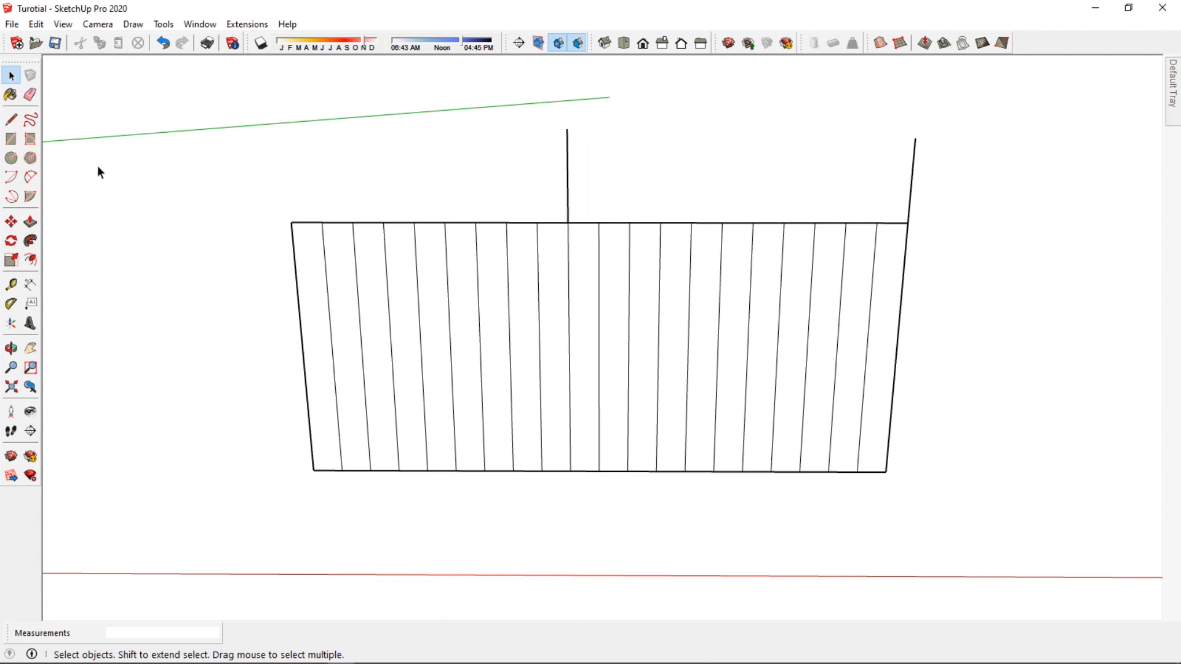
# Examine the tabletop with its single round leg up close from above and from the front
pyautogui.click(30, 348)
pyautogui.moveTo(599, 381); pyautogui.dragTo(646, 340, button='middle')
pyautogui.press('o')
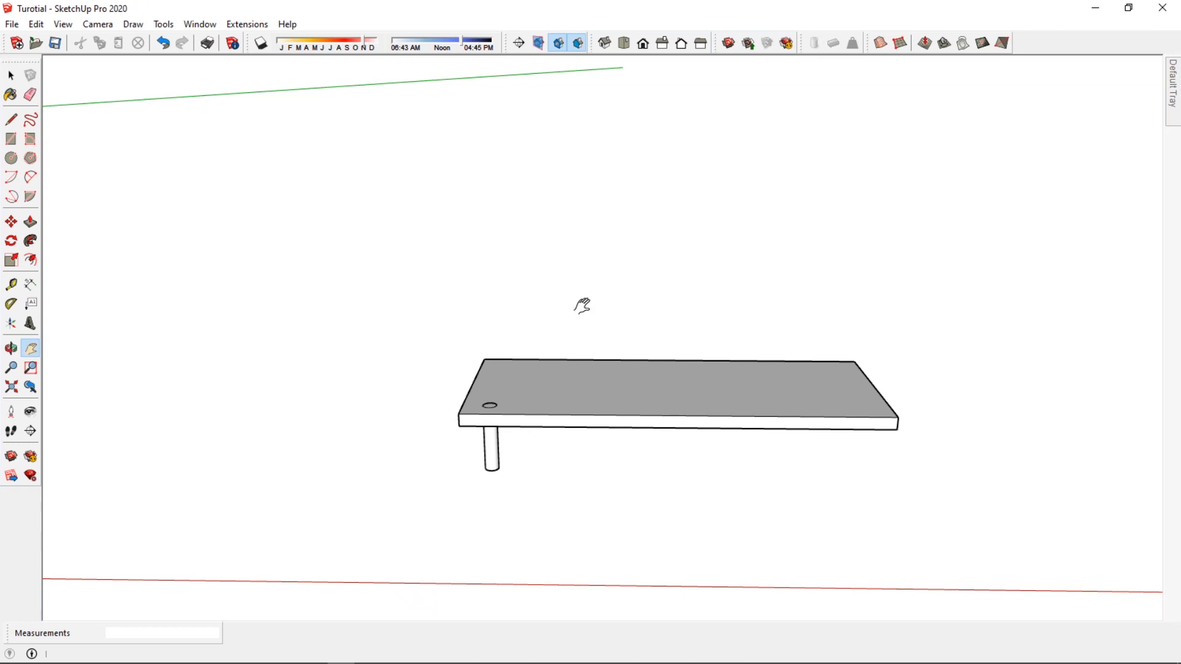
pyautogui.moveTo(581, 305); pyautogui.dragTo(590, 356, button='middle')
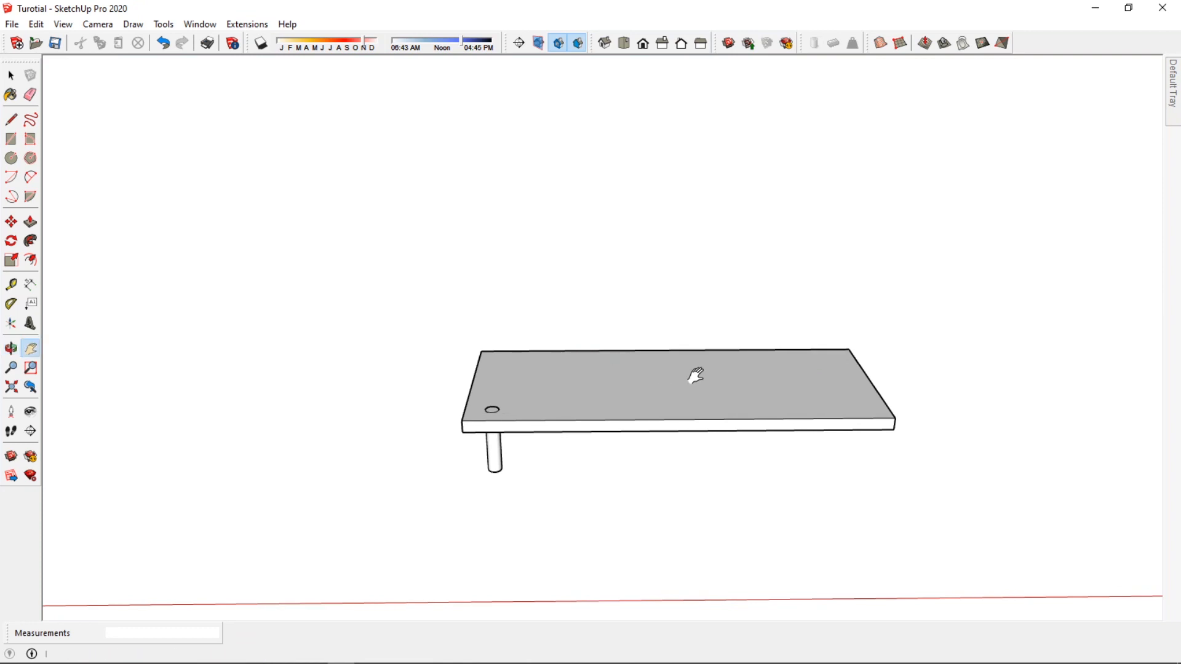
pyautogui.scroll(1, 695, 374)
pyautogui.moveTo(699, 373); pyautogui.dragTo(693, 406, button='middle')
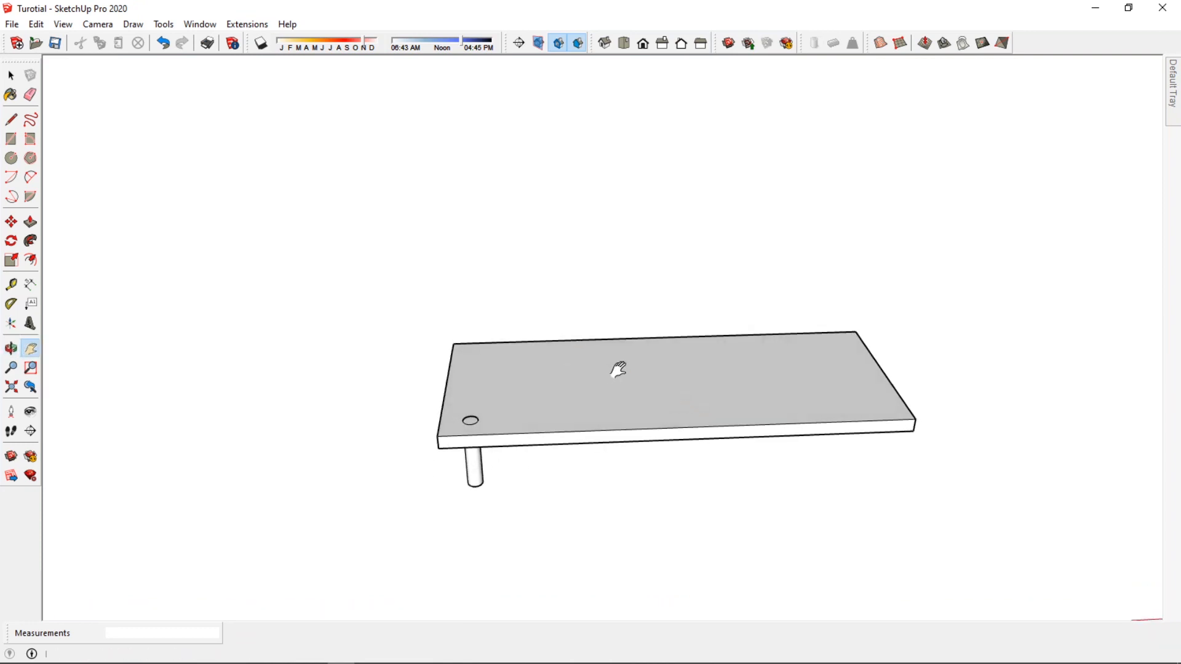
pyautogui.click(12, 75)
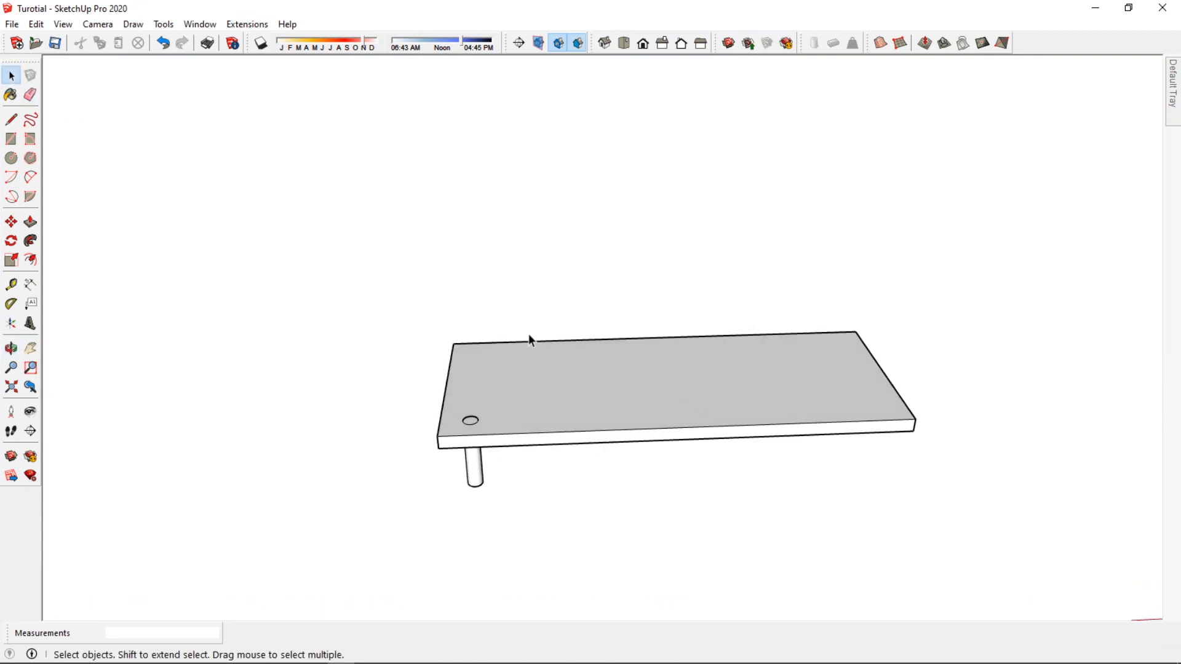
pyautogui.click(31, 348)
pyautogui.moveTo(577, 435); pyautogui.dragTo(469, 437)
pyautogui.moveTo(469, 437); pyautogui.dragTo(496, 396, button='middle')
pyautogui.scroll(2, 343, 434)
pyautogui.moveTo(342, 434); pyautogui.dragTo(342, 438, button='middle')
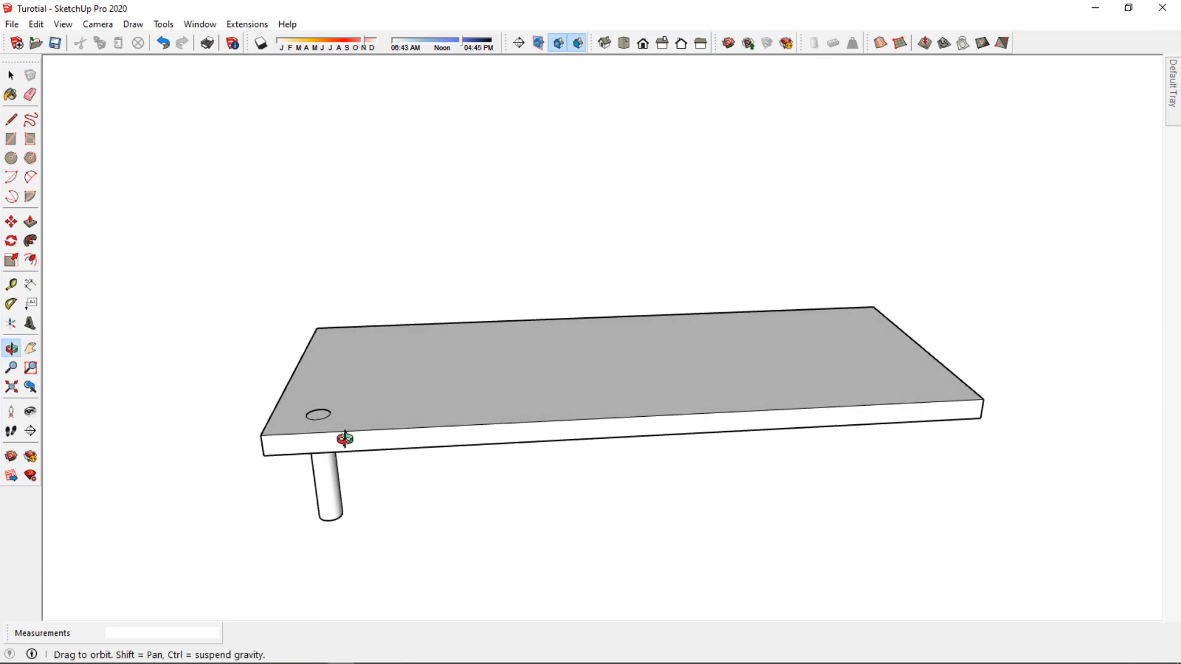
# Select the tabletop, switch the selection to the round leg, and clear it
pyautogui.click(11, 75)
pyautogui.click(593, 394)
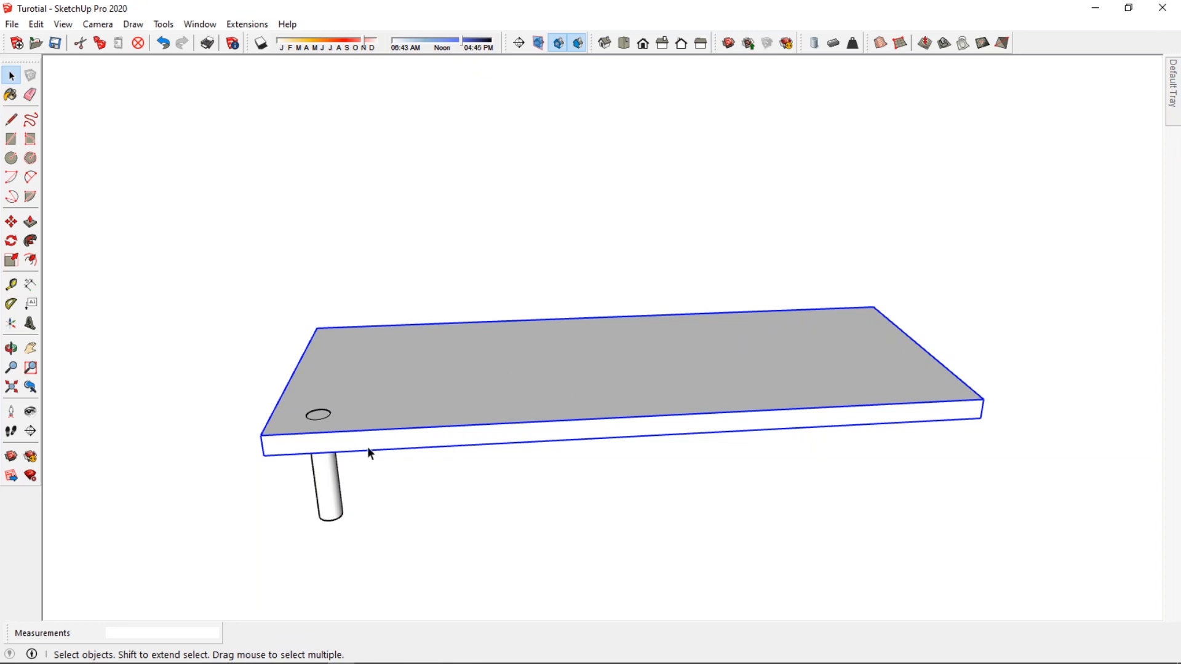
pyautogui.click(333, 485)
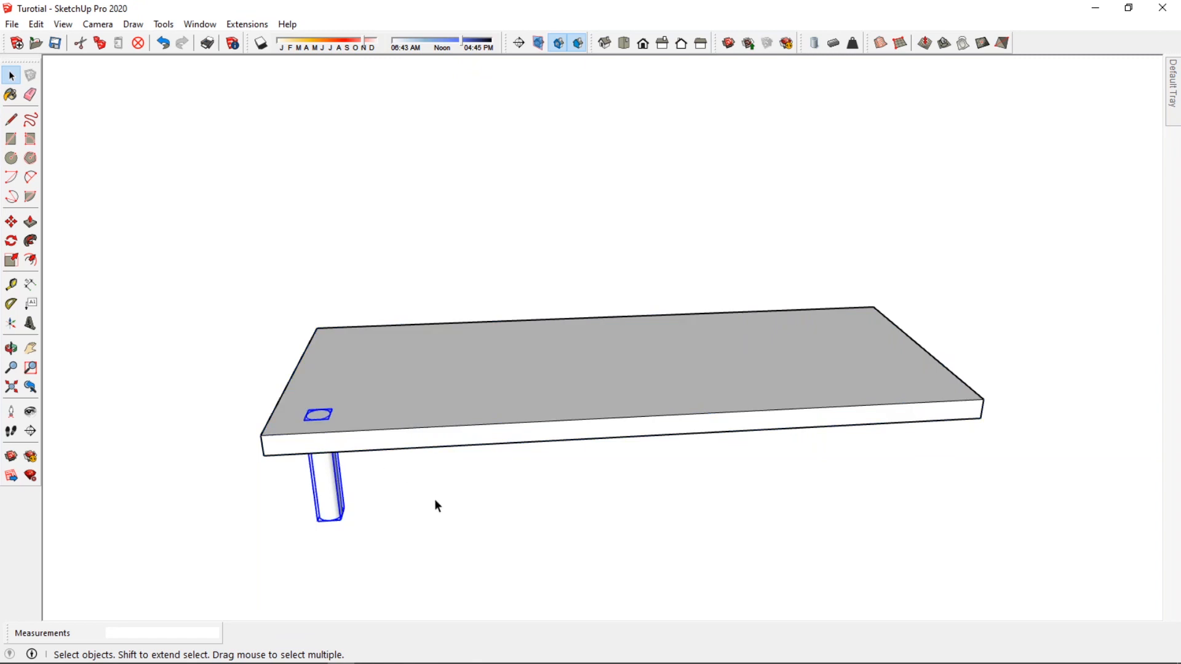
pyautogui.click(554, 486)
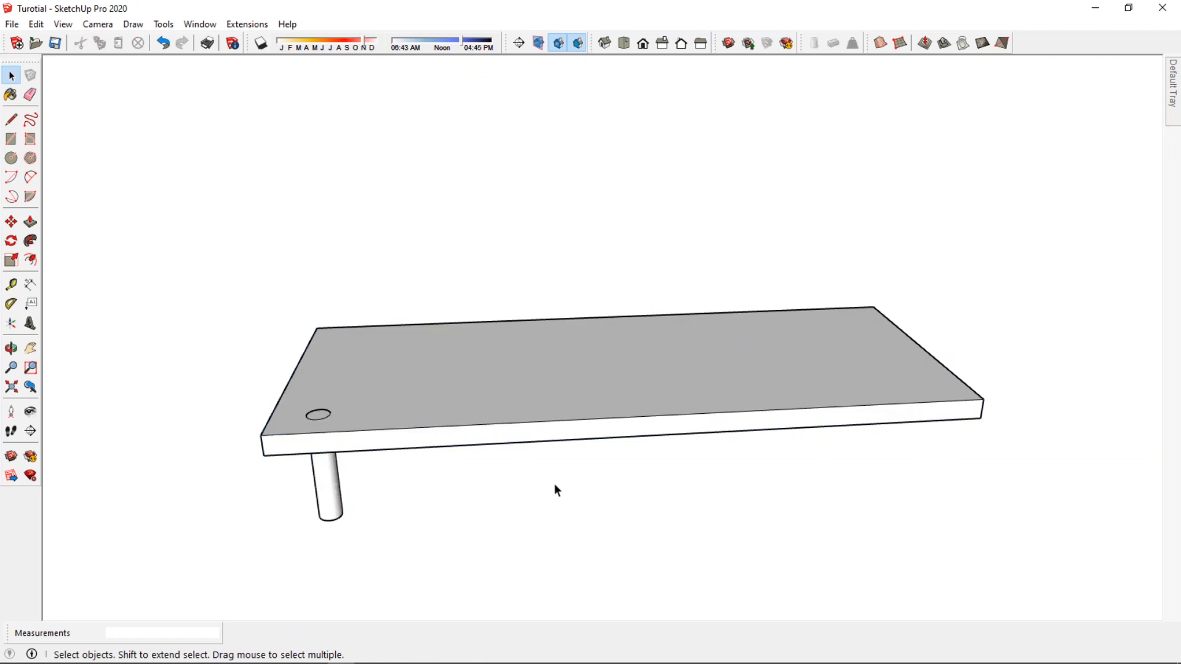
# Convert the tabletop group into a component named "alas meja"
pyautogui.click(527, 387)
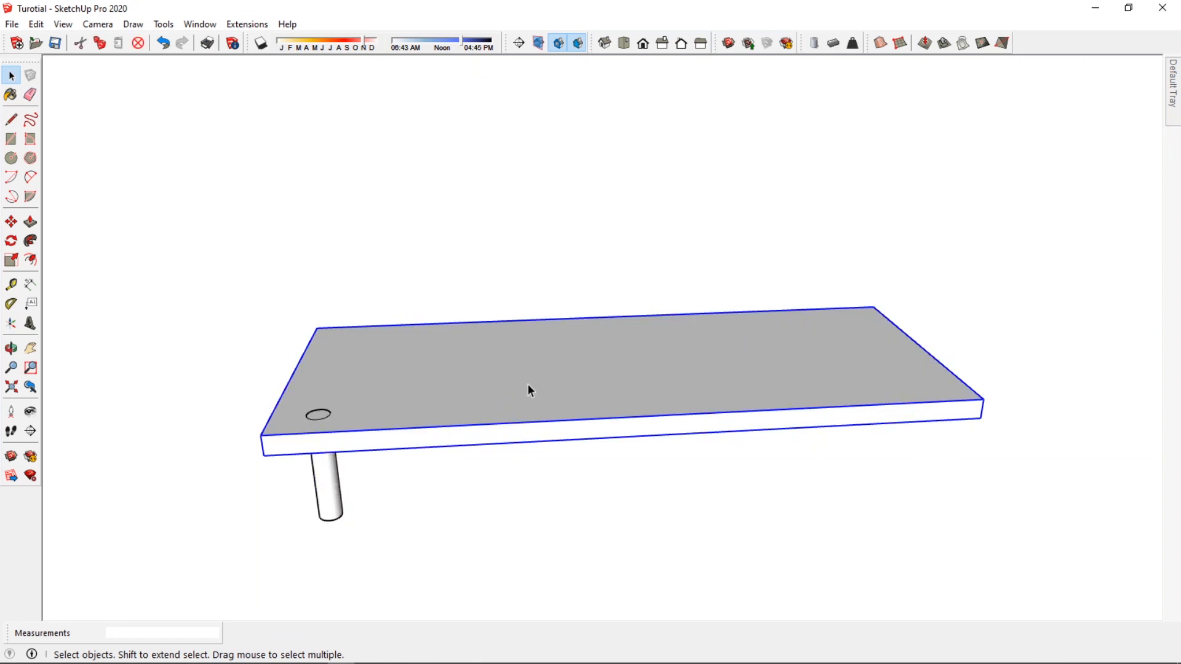
pyautogui.rightClick(529, 385)
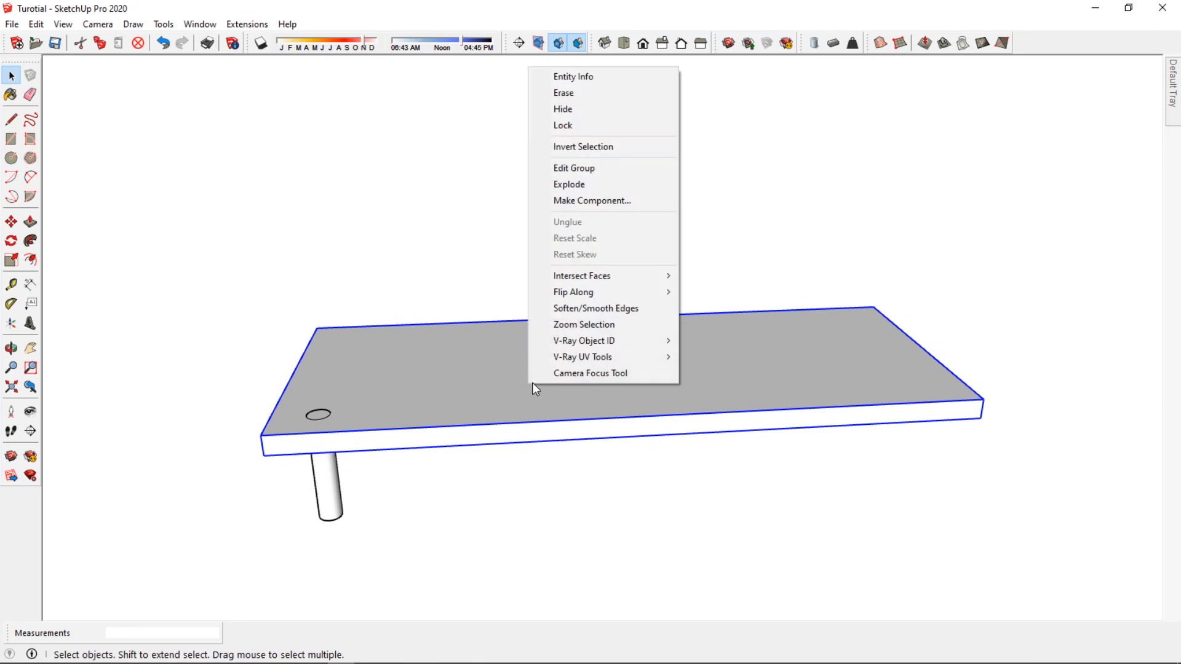
pyautogui.click(589, 201)
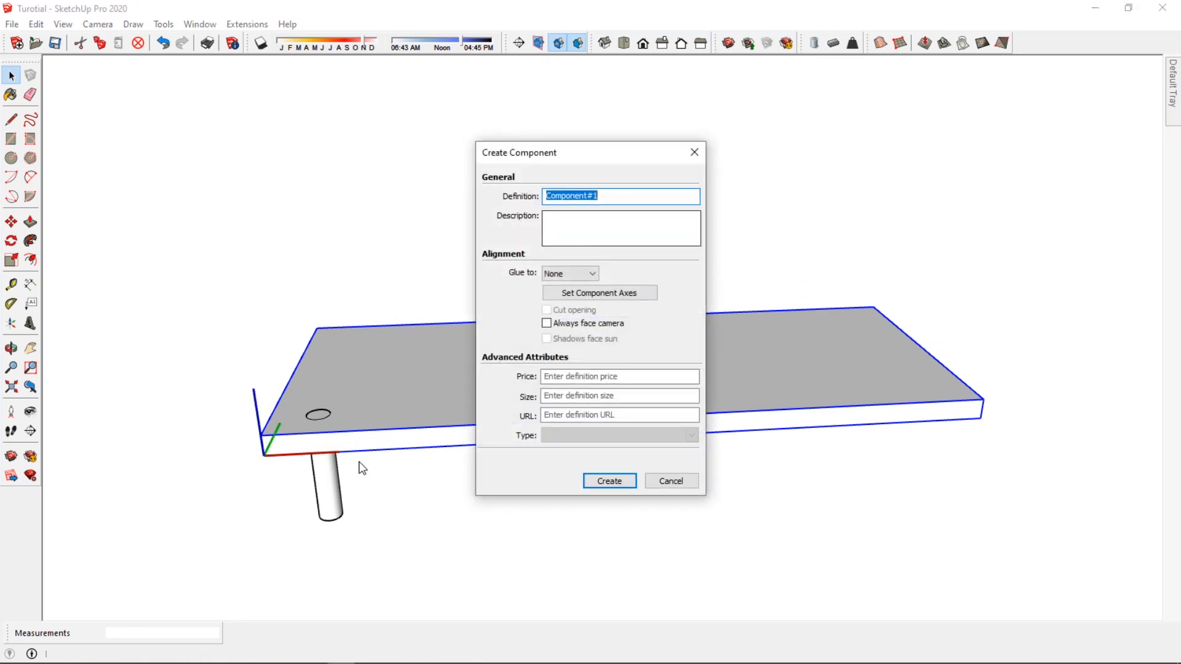
pyautogui.write('alas meja')
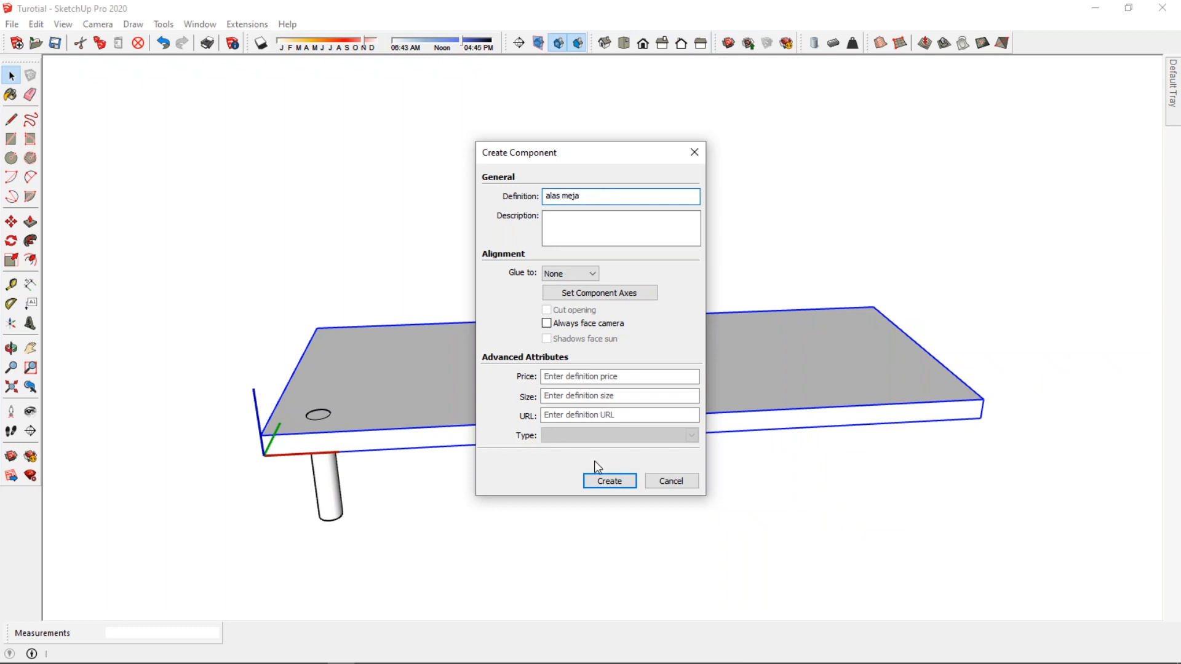
pyautogui.click(612, 481)
# Convert the round leg group into a component named "kaki meja"
pyautogui.rightClick(327, 488)
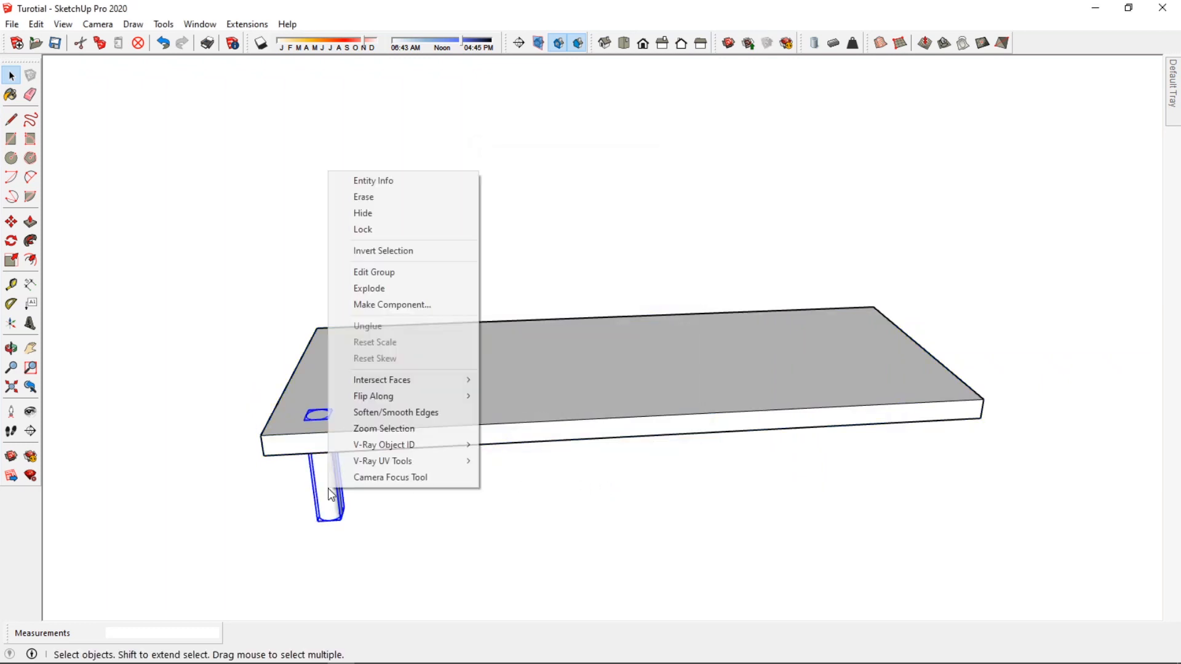
pyautogui.click(394, 304)
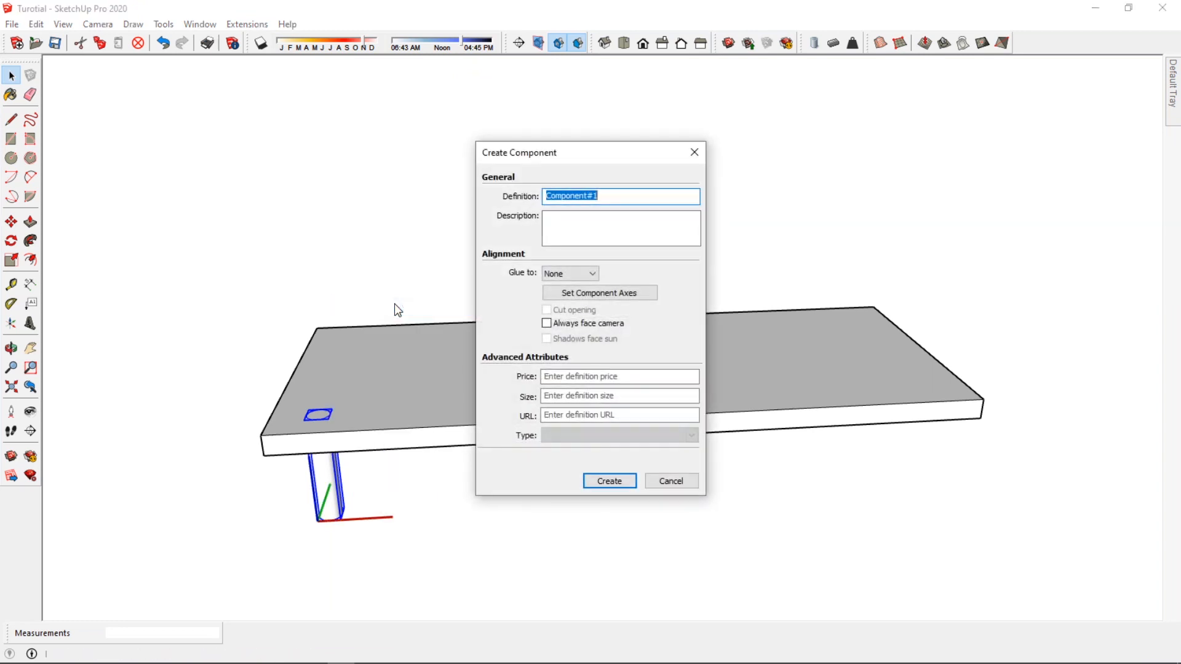
pyautogui.write('kaki meja')
pyautogui.click(614, 482)
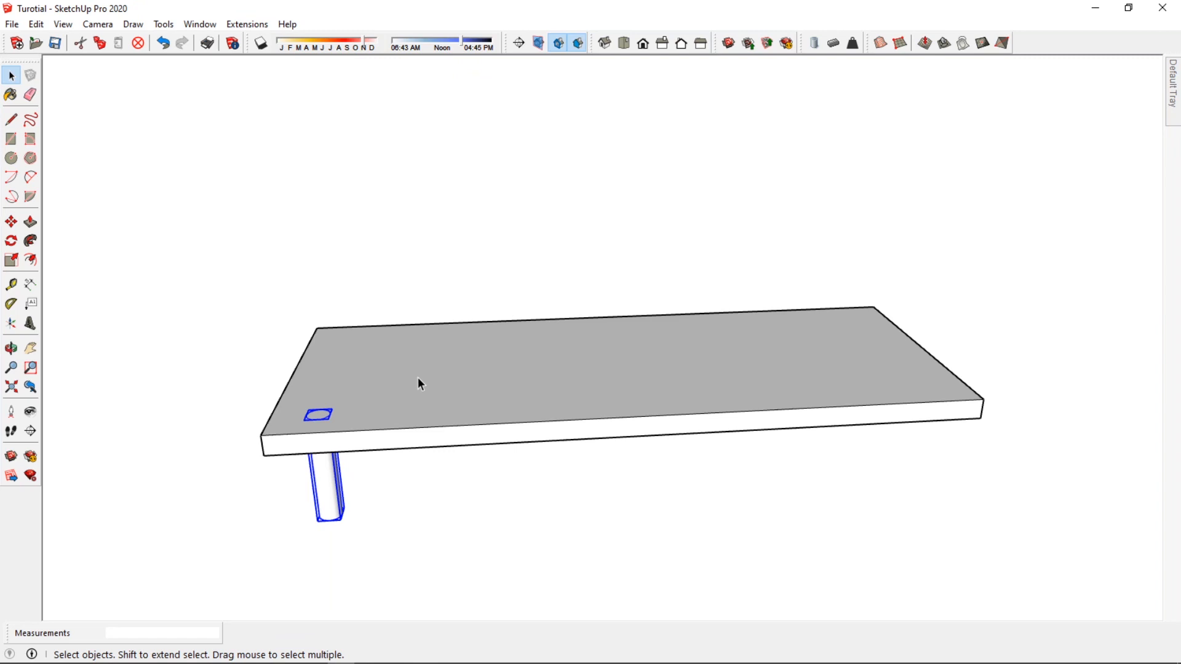
# Move the leg down by the tabletop's 0.15 m thickness, using its front corner points, and undo the move
pyautogui.moveTo(429, 387); pyautogui.dragTo(322, 527, button='middle')
pyautogui.click(11, 221)
pyautogui.scroll(3, 289, 314)
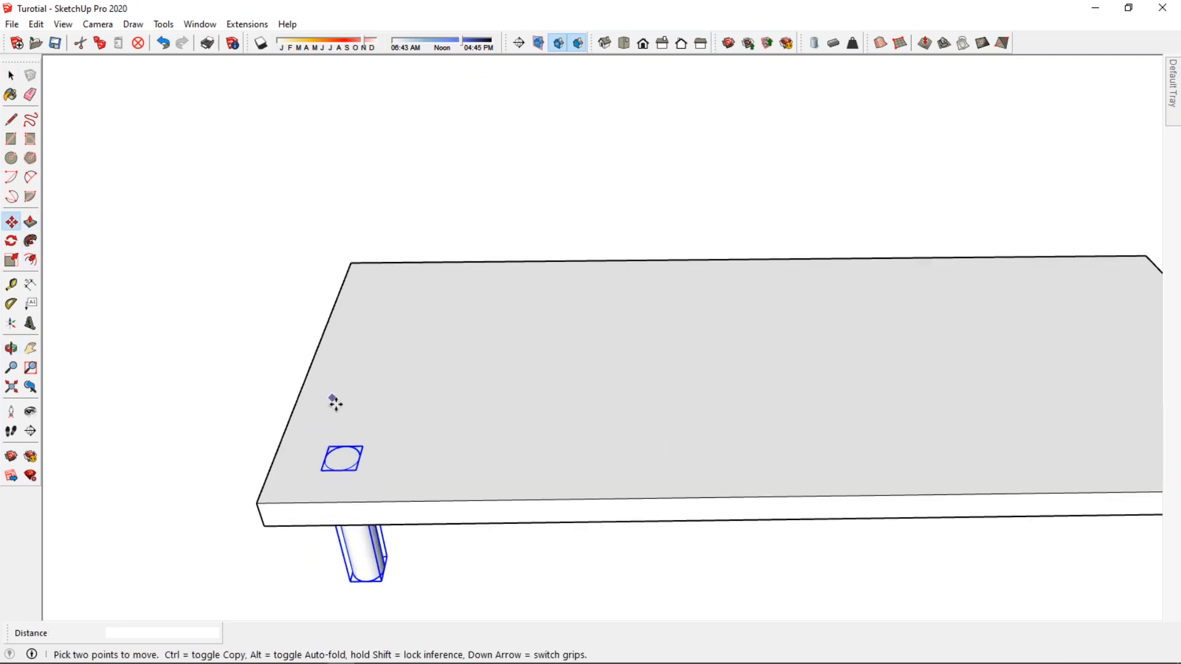
pyautogui.scroll(1, 343, 462)
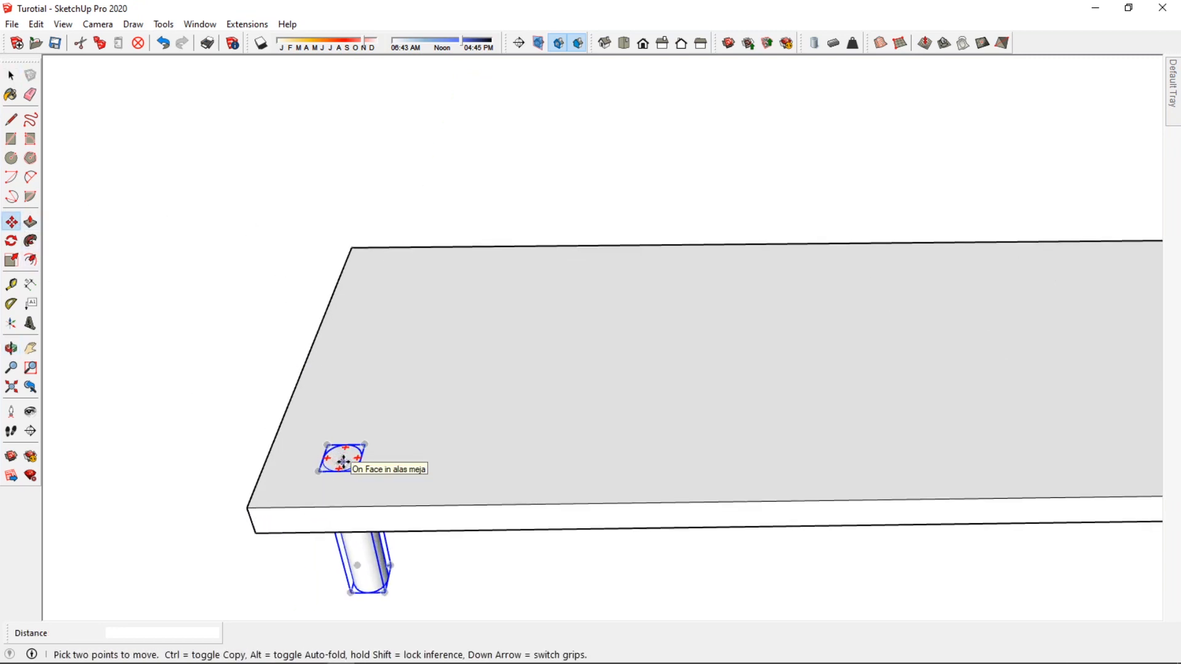
pyautogui.moveTo(331, 333); pyautogui.dragTo(370, 427, button='middle')
pyautogui.click(259, 469)
pyautogui.click(265, 495)
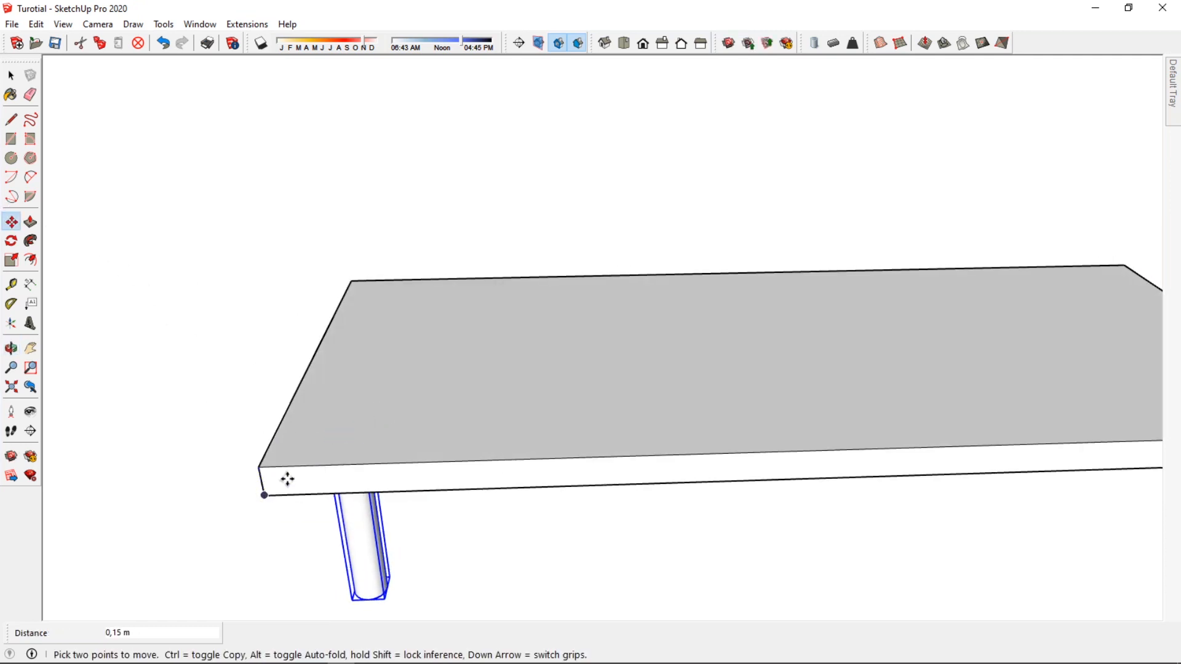
pyautogui.moveTo(288, 479)
pyautogui.mouseDown(button='middle')
pyautogui.moveTo(361, 478)
pyautogui.moveTo(351, 483)
pyautogui.mouseUp(button='middle')
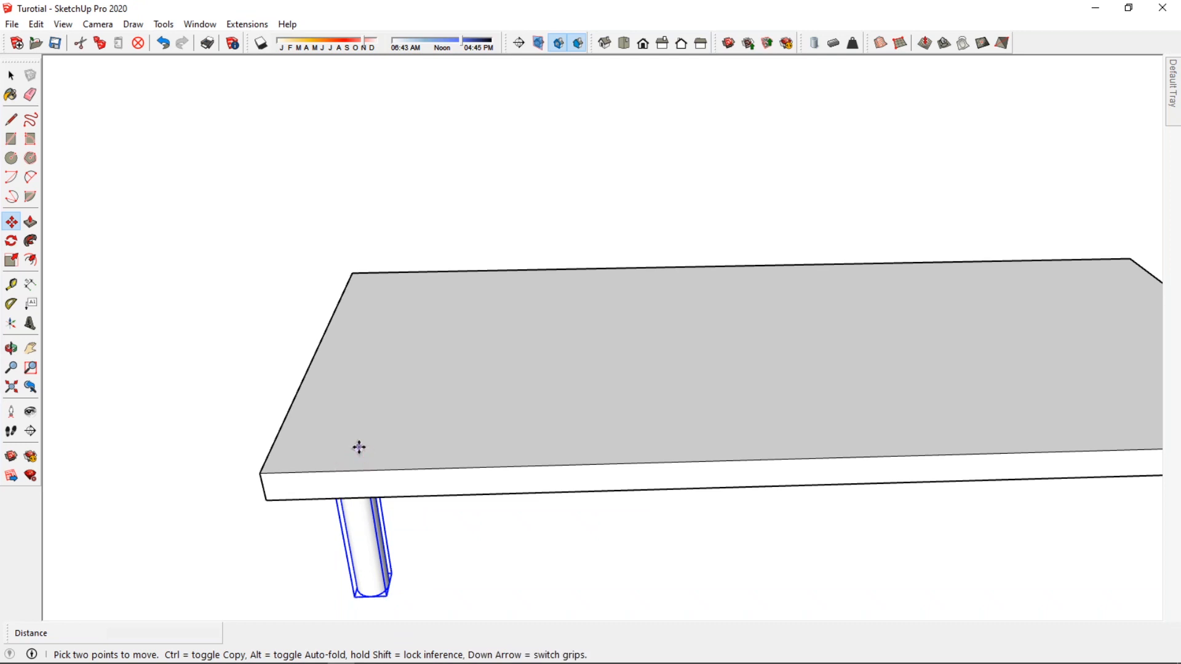
pyautogui.click(11, 75)
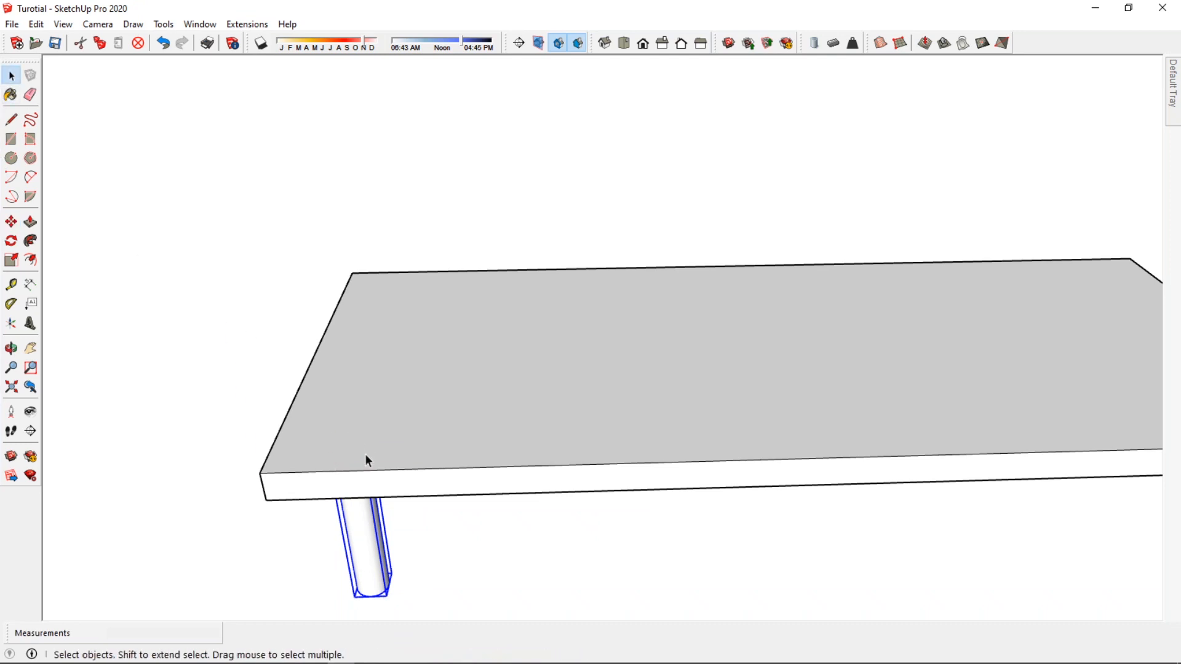
pyautogui.hotkey('ctrl', 'z')
# Copy the leg about 1.44 m straight back to the tabletop's rear left corner
pyautogui.click(11, 221)
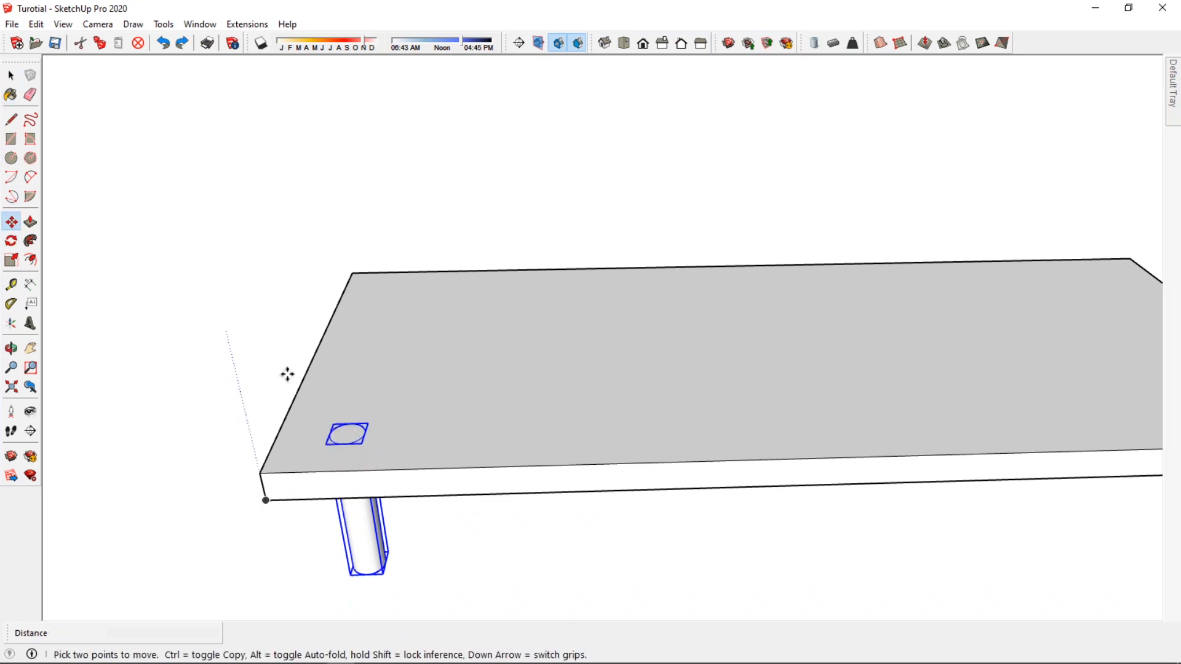
pyautogui.click(345, 432)
pyautogui.press('ctrl')
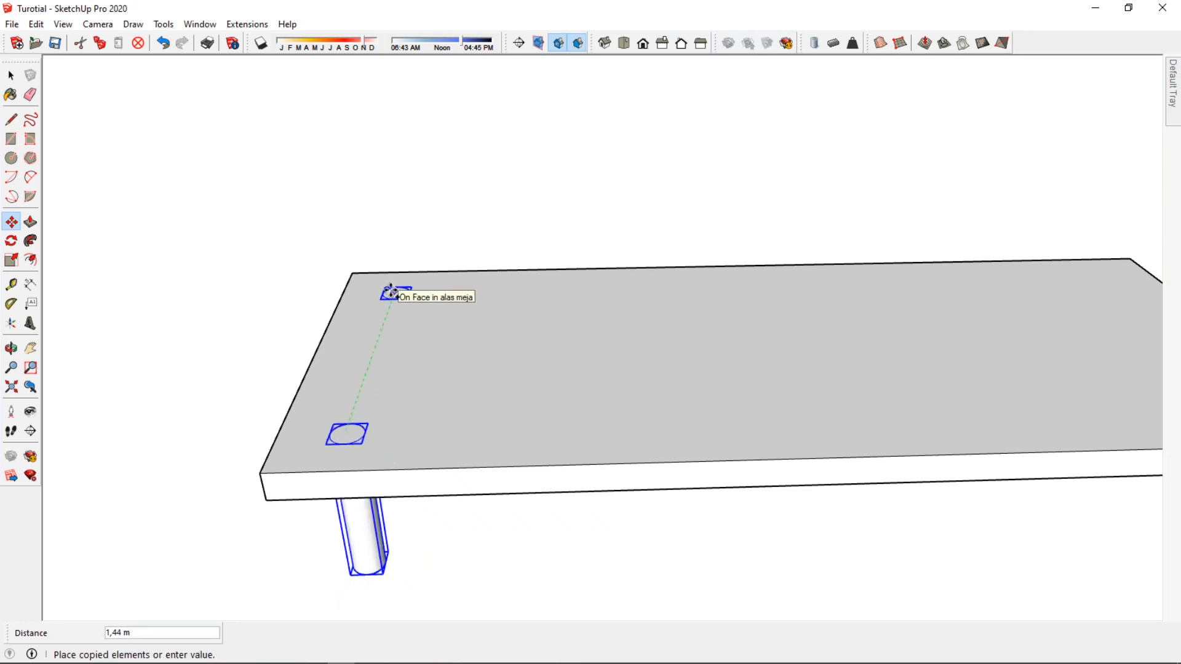
pyautogui.click(391, 292)
pyautogui.scroll(-3, 393, 332)
pyautogui.moveTo(400, 374); pyautogui.dragTo(523, 468, button='middle')
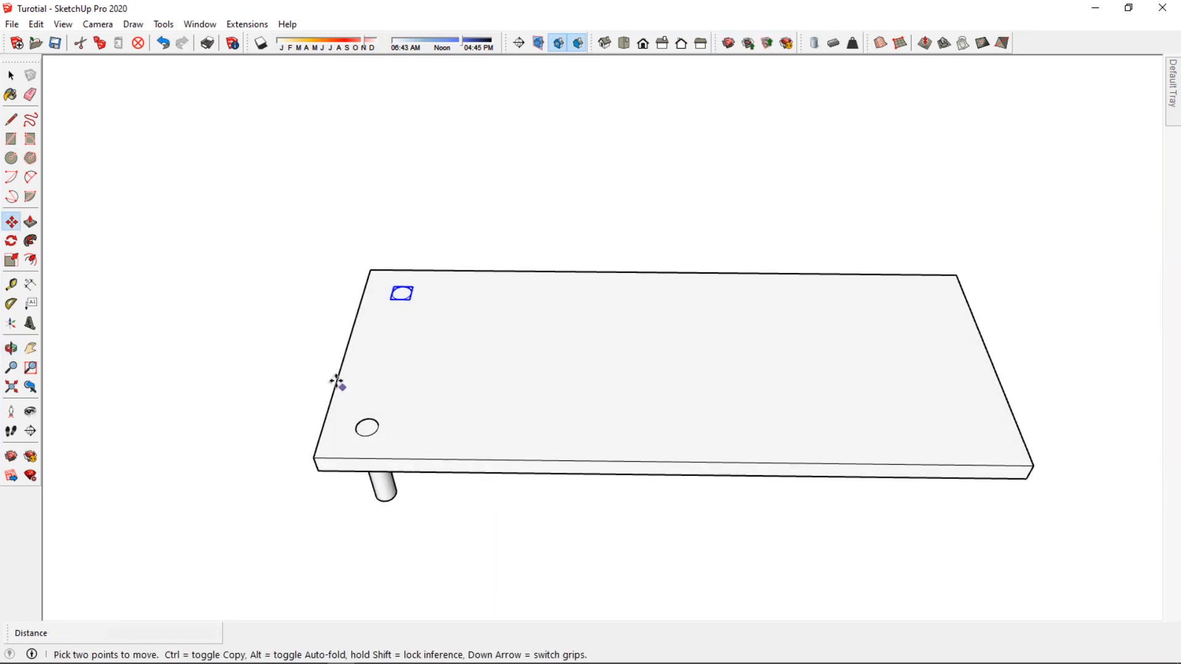
# Select both left legs and copy them together about 4.36 m along the tabletop to its right end
pyautogui.click(11, 75)
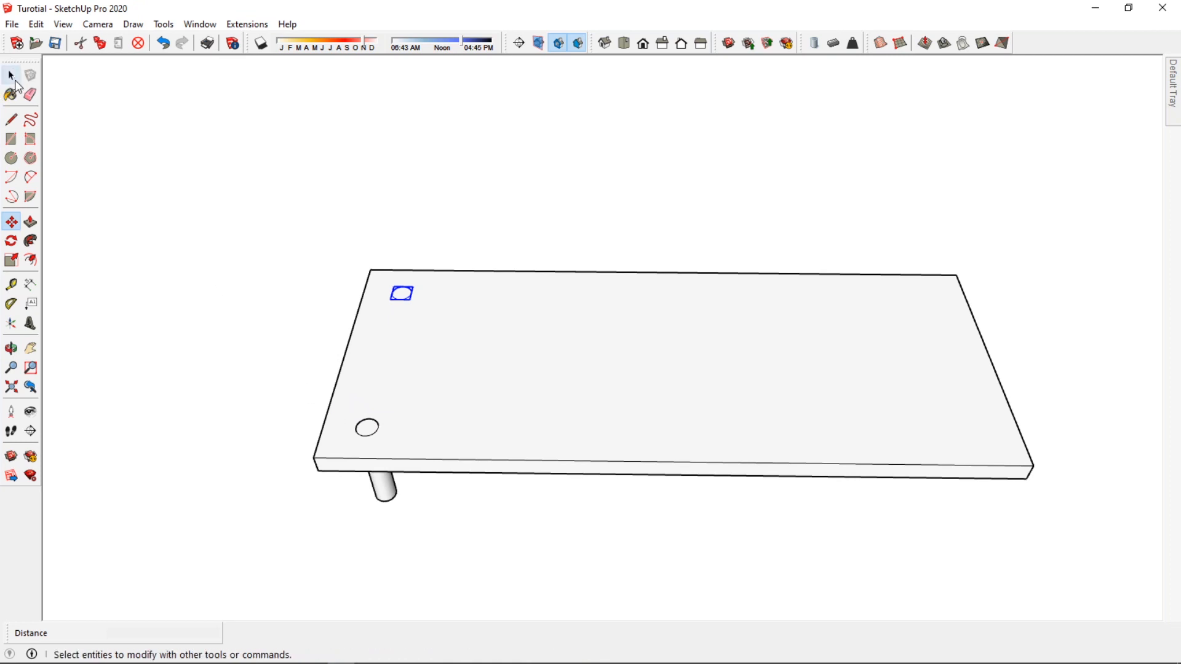
pyautogui.click(364, 433)
pyautogui.keyDown('shift'); pyautogui.click(400, 294); pyautogui.keyUp('shift')
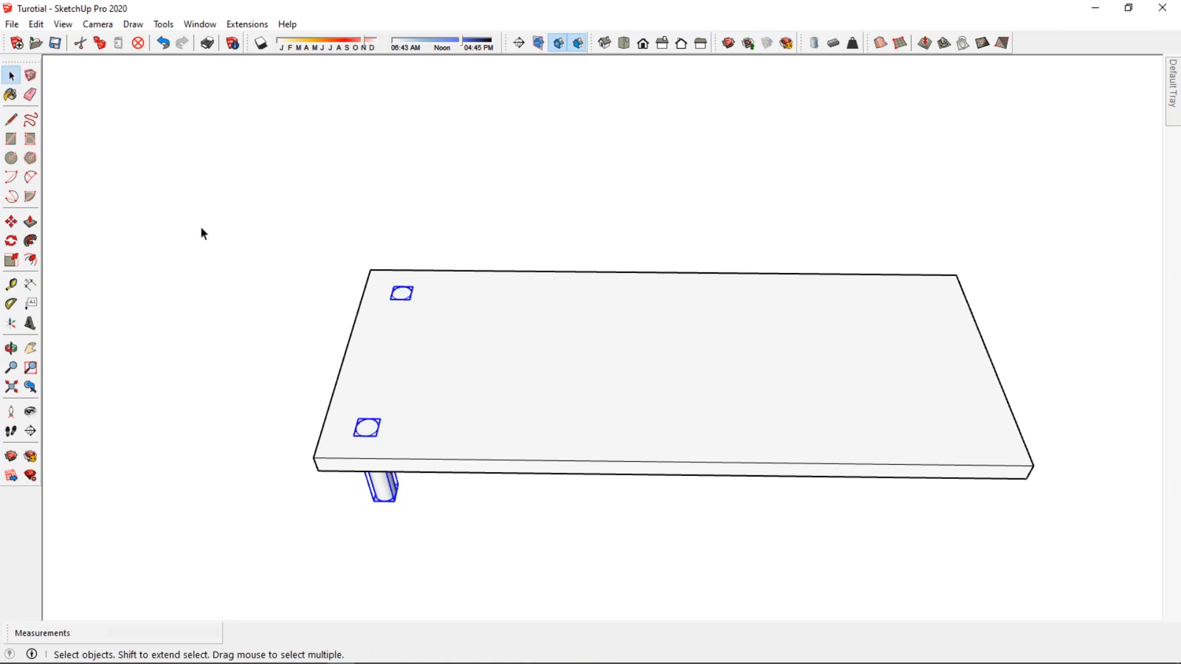
pyautogui.click(11, 222)
pyautogui.press('ctrl')
pyautogui.click(367, 427)
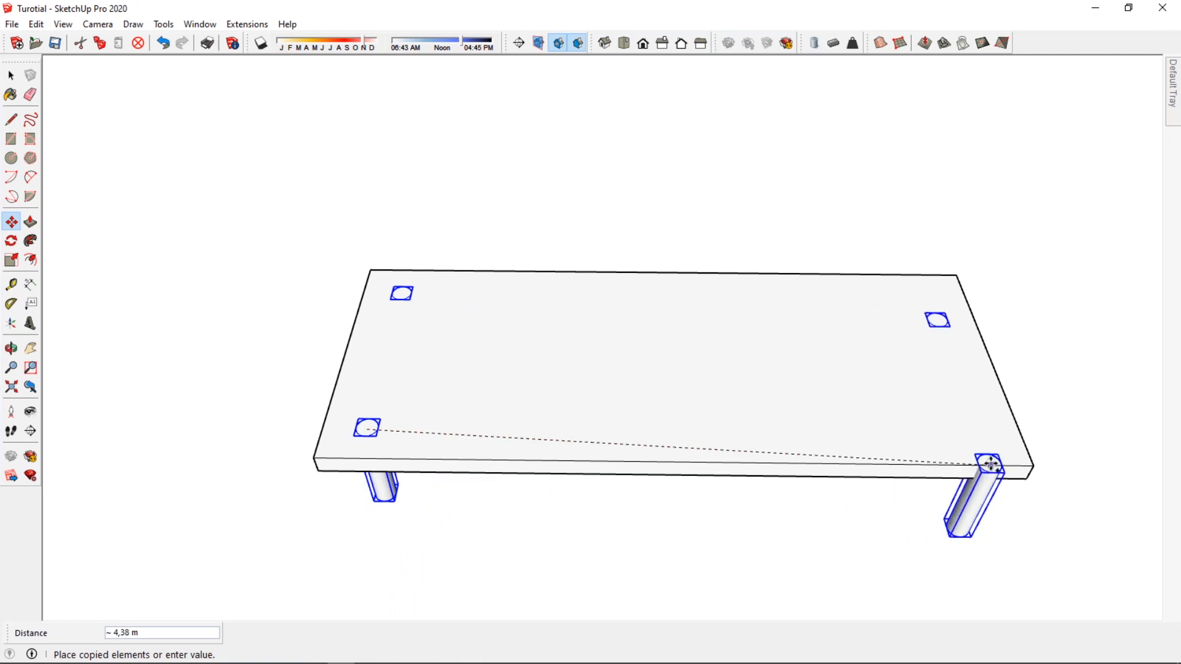
pyautogui.click(978, 434)
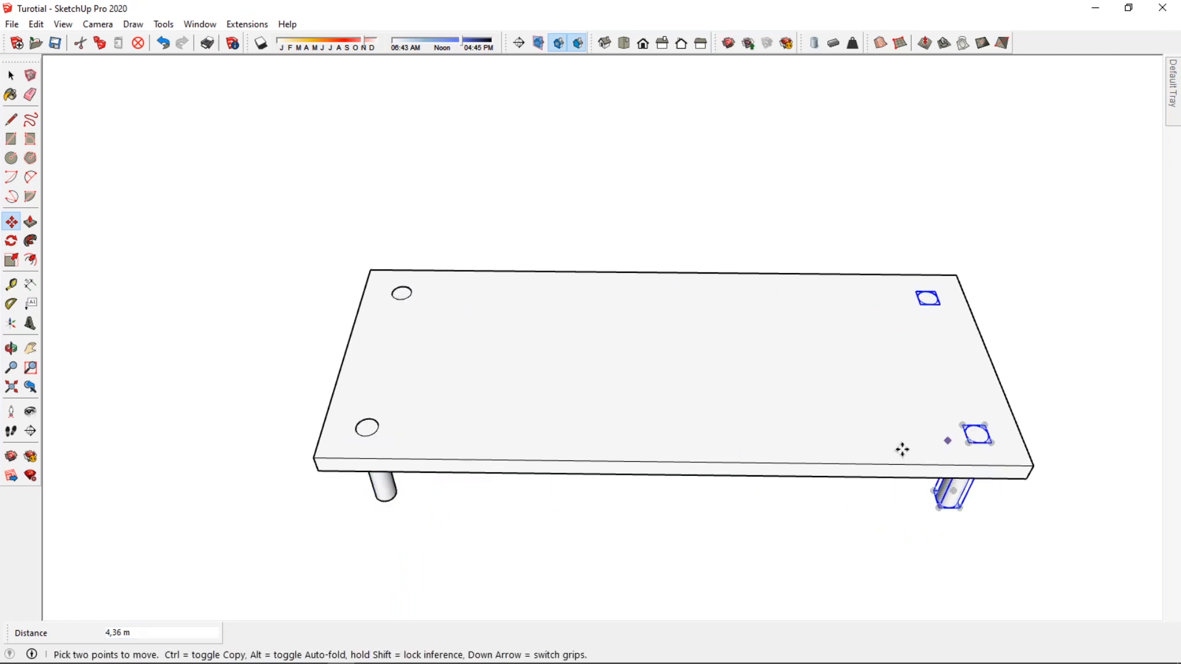
# Reposition the two selected legs together at the tabletop's right end
pyautogui.moveTo(756, 445); pyautogui.dragTo(765, 519, button='middle')
pyautogui.click(742, 544)
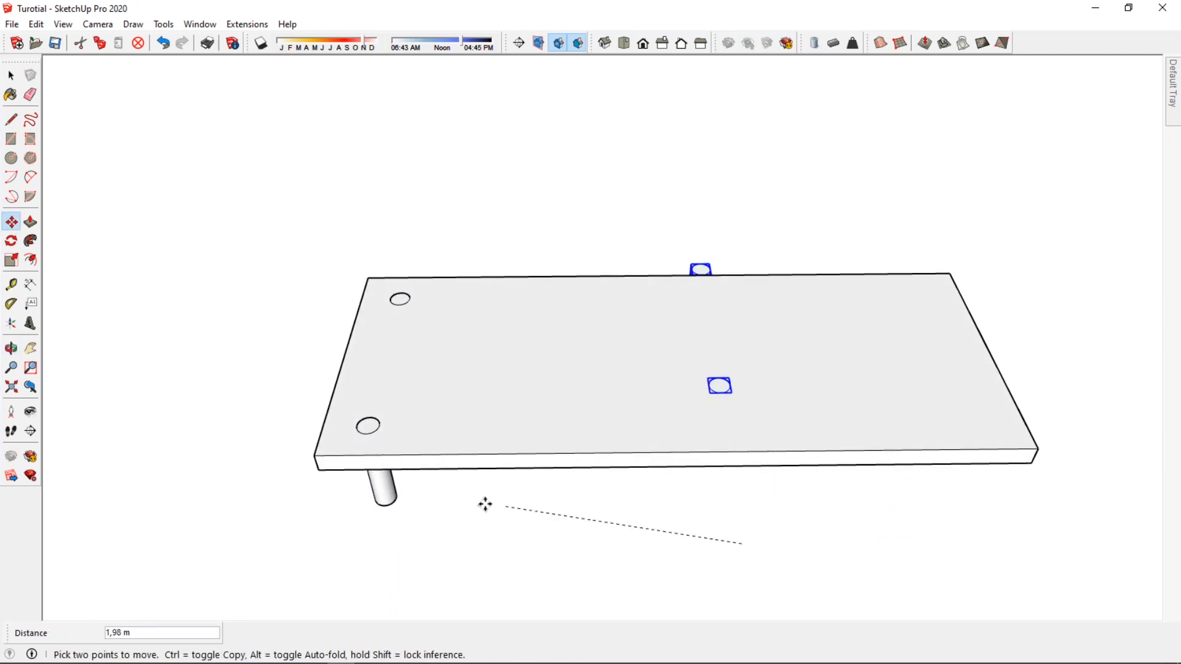
pyautogui.click(717, 512)
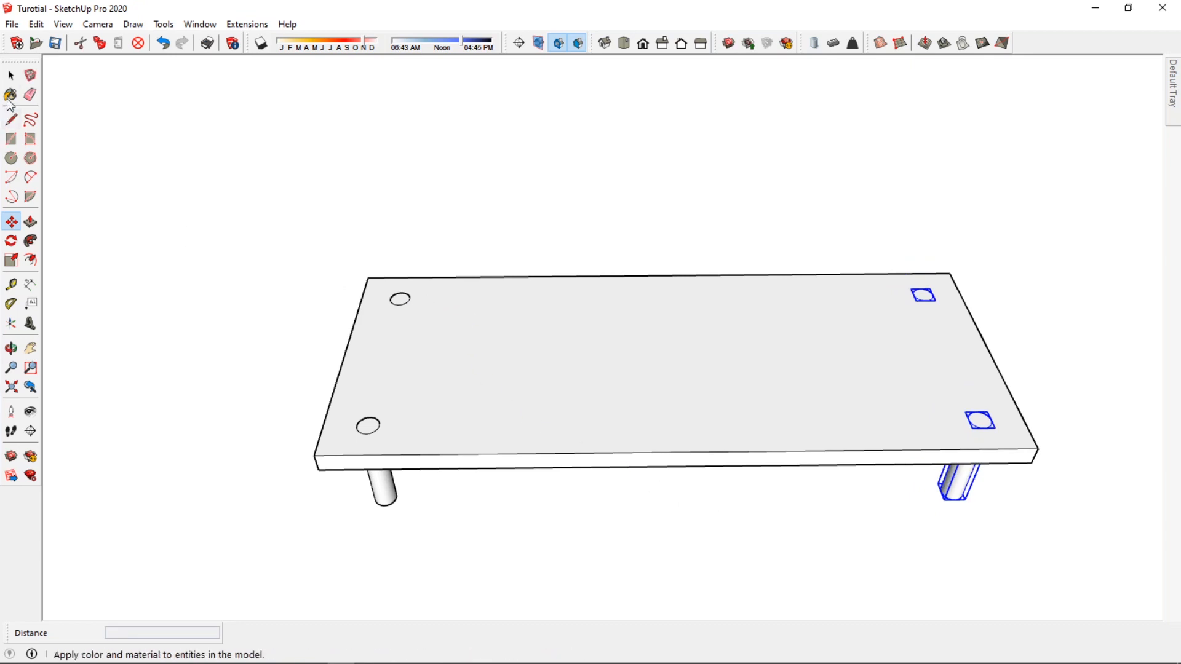
# Select all four legs, move them down by the tabletop's thickness using its front left corner, and clear the selection
pyautogui.click(11, 75)
pyautogui.keyDown('ctrl'); pyautogui.click(400, 299); pyautogui.keyUp('ctrl')
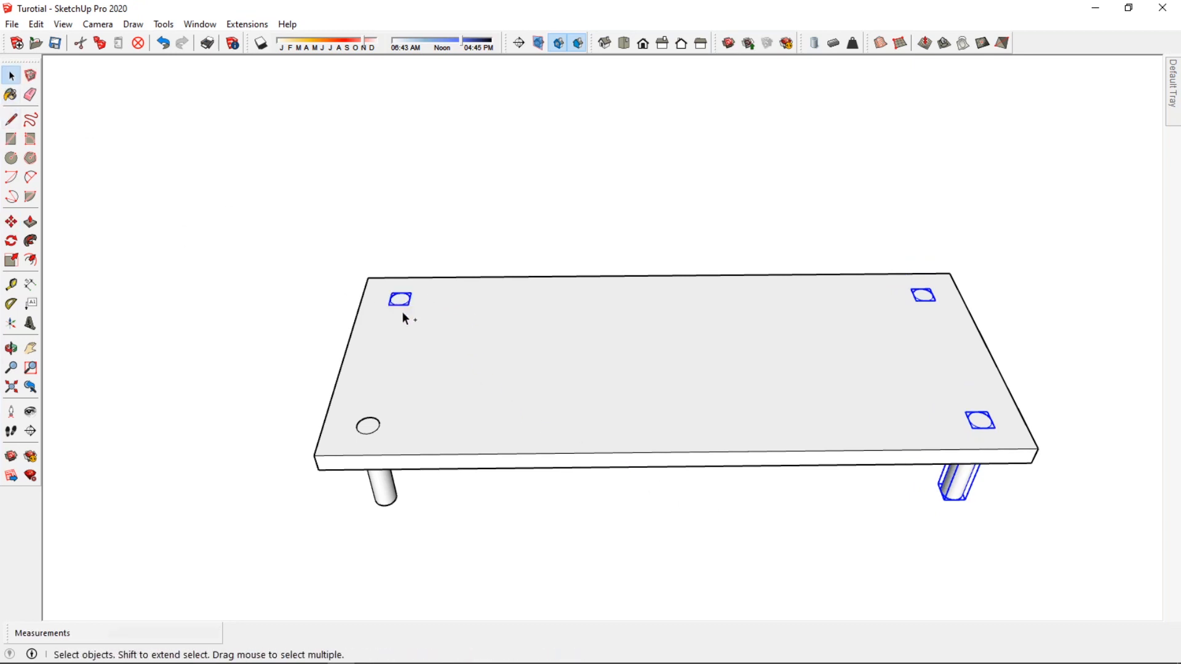
pyautogui.keyDown('ctrl'); pyautogui.click(373, 428); pyautogui.keyUp('ctrl')
pyautogui.click(11, 222)
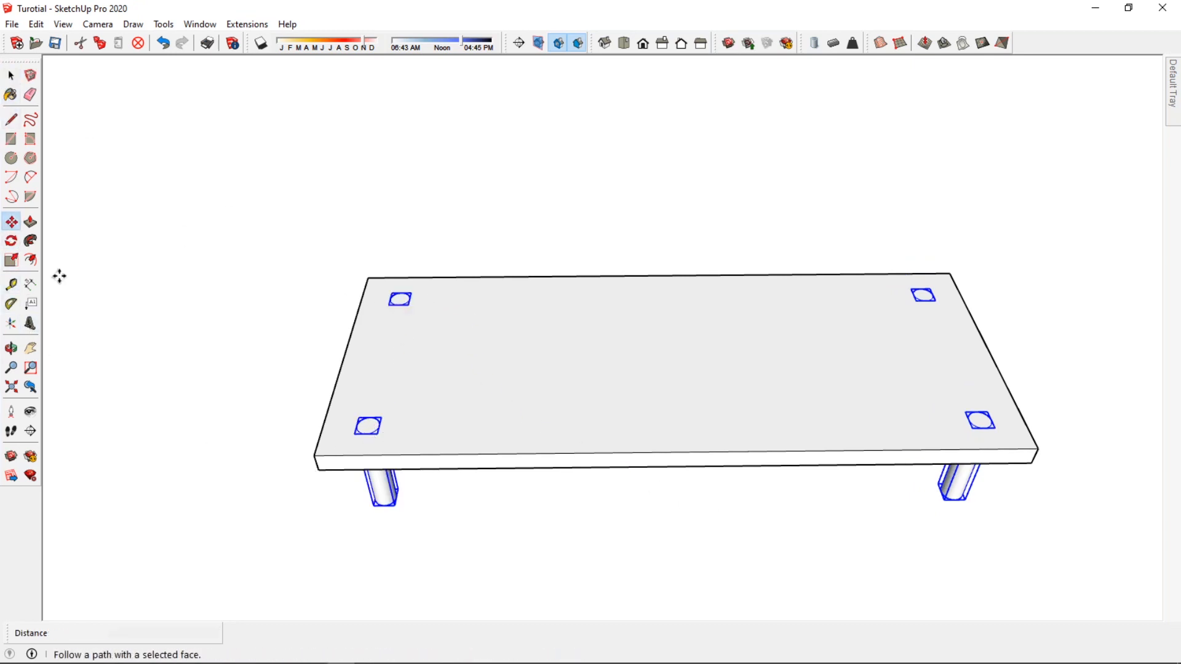
pyautogui.click(318, 470)
pyautogui.scroll(-1, 418, 466)
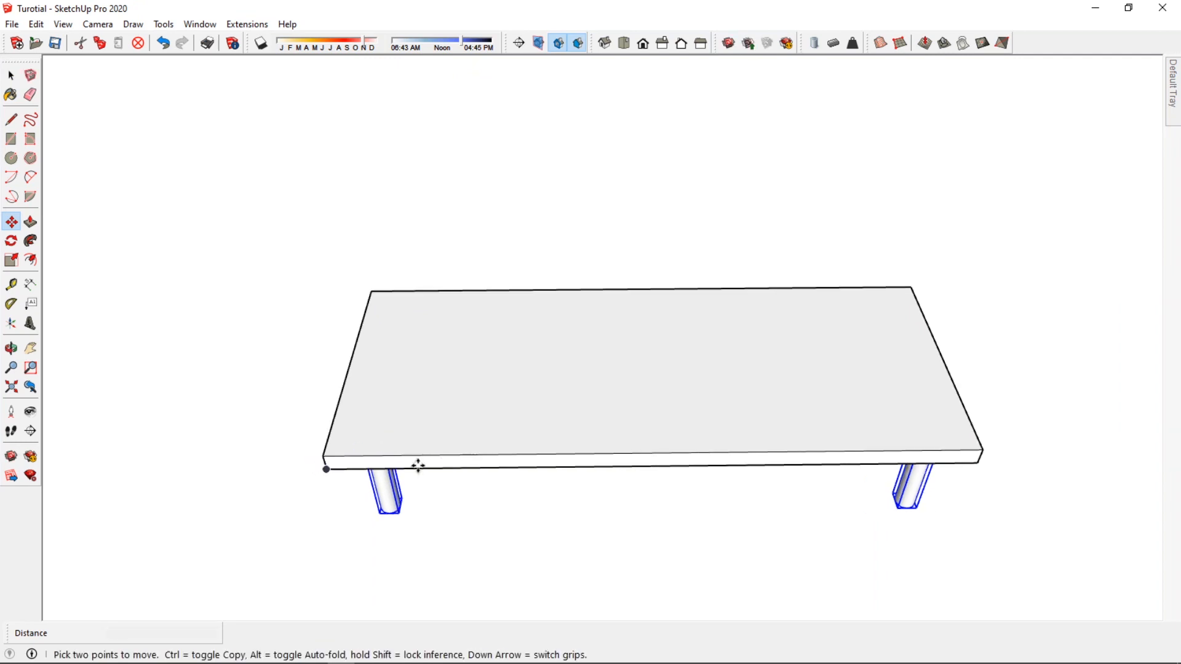
pyautogui.moveTo(418, 465); pyautogui.dragTo(467, 446, button='middle')
pyautogui.scroll(1, 415, 433)
pyautogui.click(11, 75)
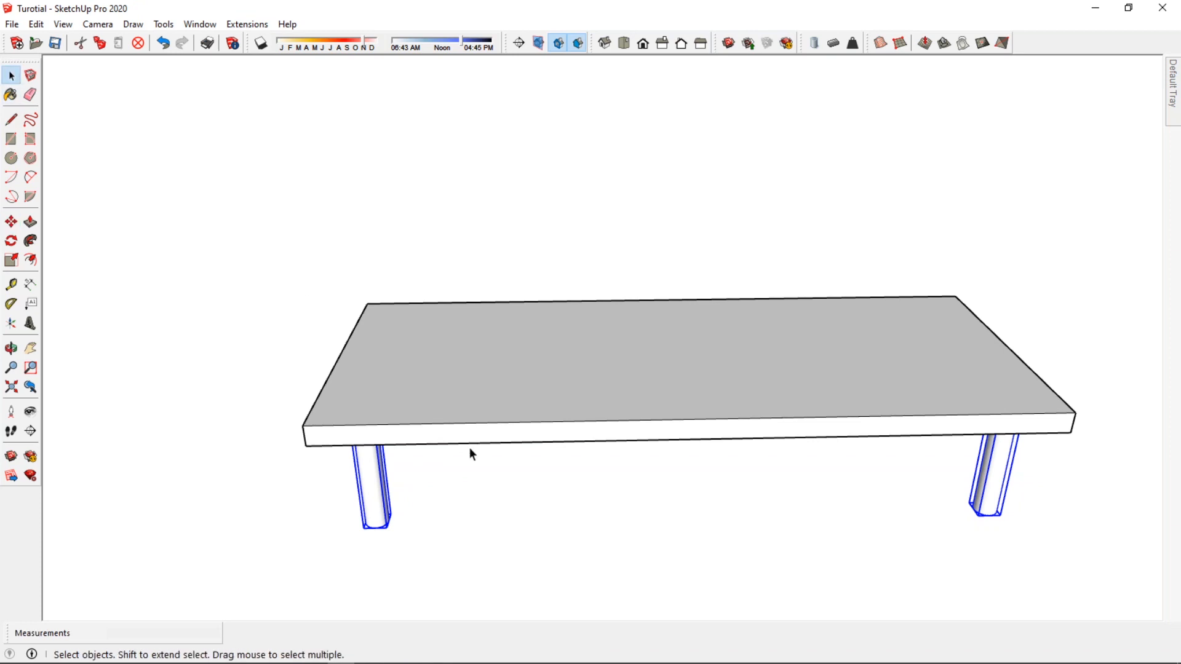
pyautogui.scroll(1, 480, 454)
pyautogui.scroll(-2, 502, 485)
pyautogui.moveTo(501, 486); pyautogui.dragTo(632, 497, button='middle')
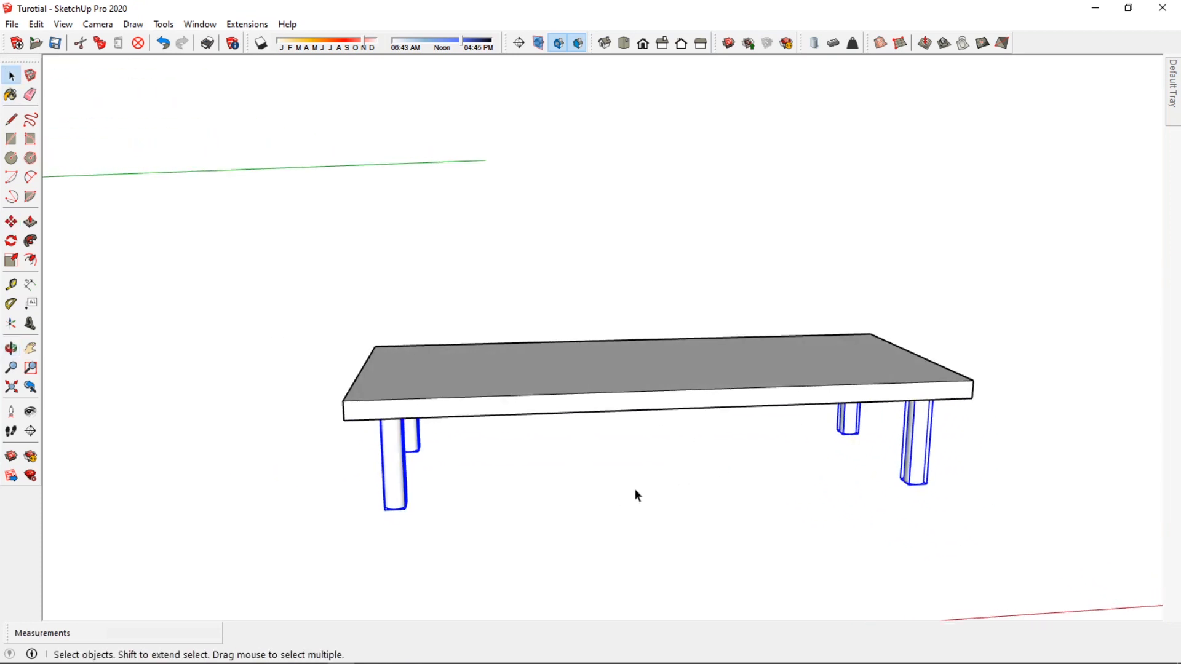
pyautogui.click(455, 490)
pyautogui.moveTo(530, 492); pyautogui.dragTo(393, 542, button='middle')
pyautogui.doubleClick(403, 480)
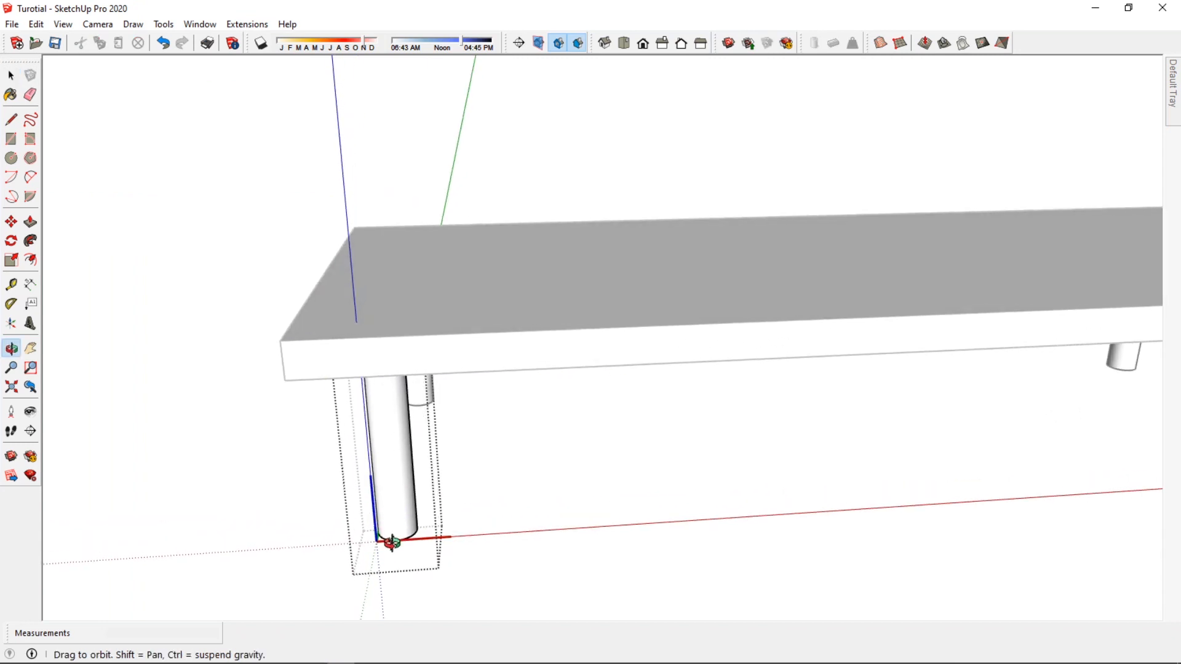
pyautogui.click(465, 537)
pyautogui.doubleClick(401, 507)
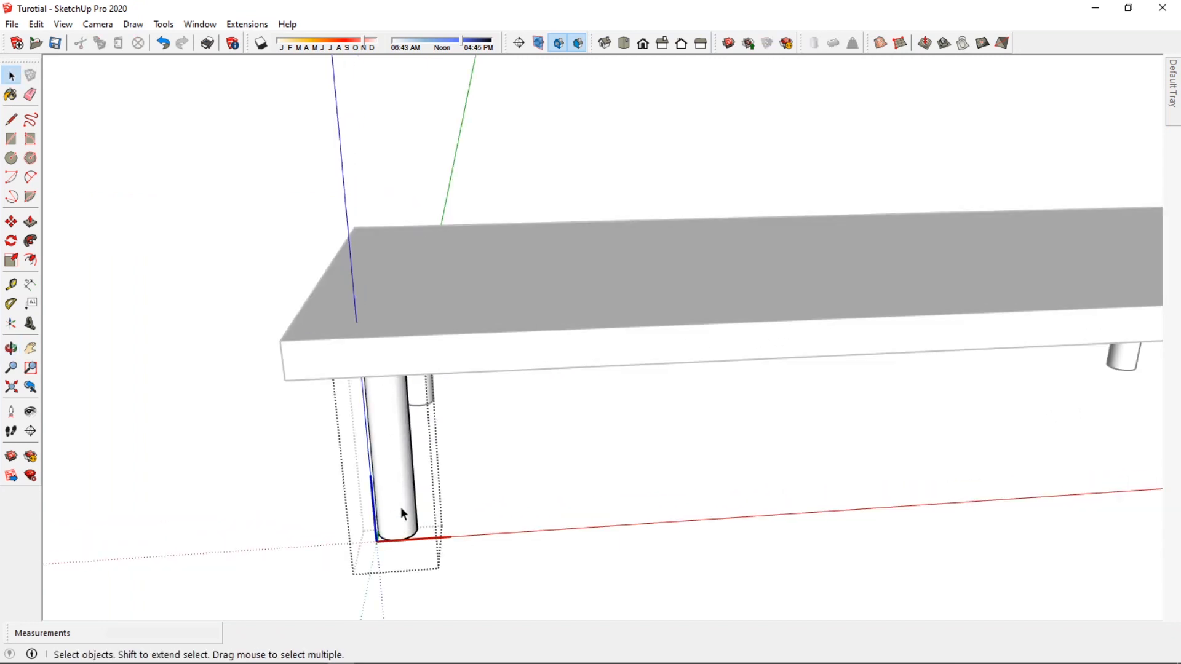
pyautogui.click(555, 504)
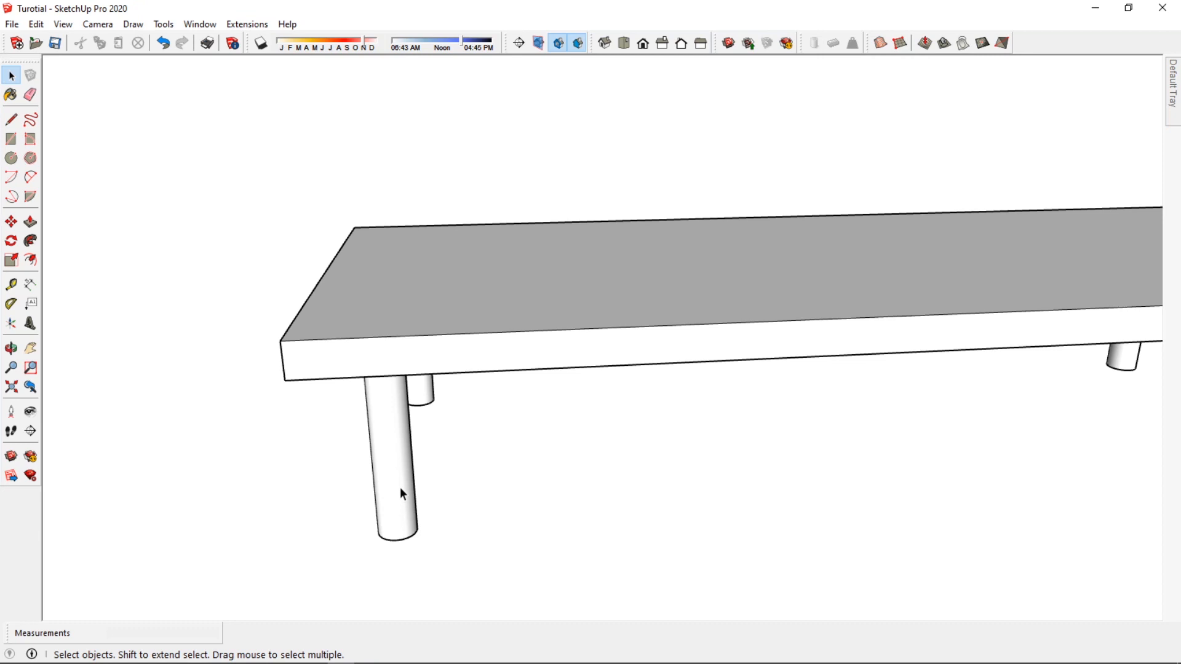
# Open the front left leg component for editing and draw a rectangular foot plate around its base
pyautogui.doubleClick(400, 488)
pyautogui.scroll(2, 385, 529)
pyautogui.moveTo(386, 532); pyautogui.dragTo(398, 548, button='middle')
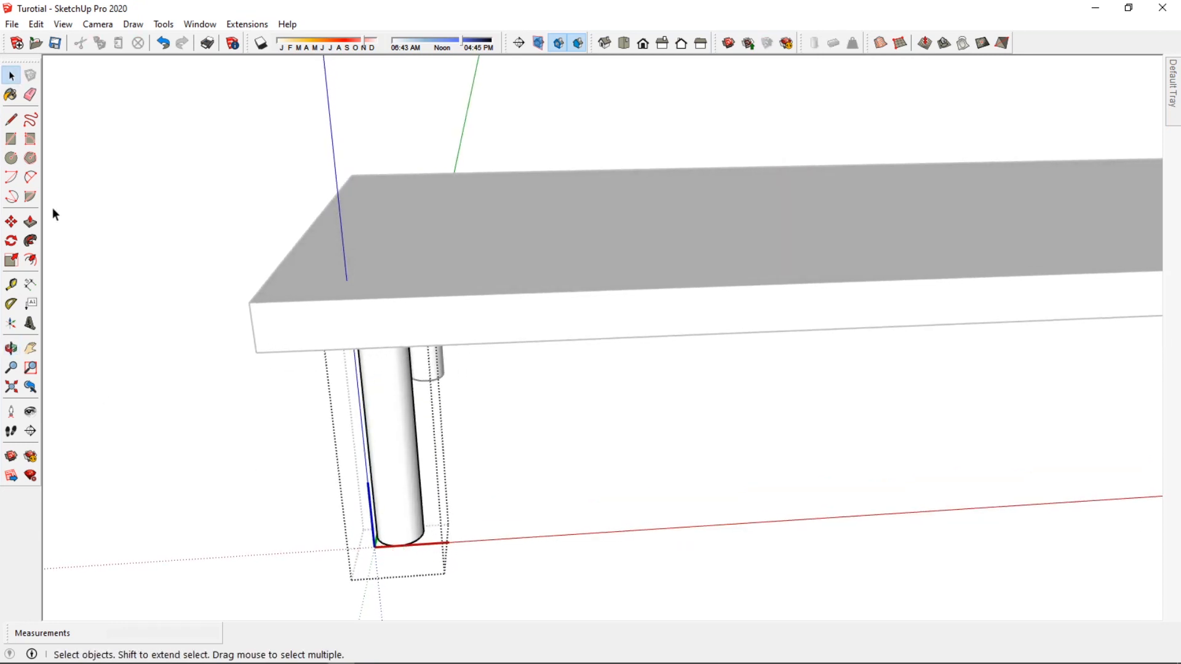
pyautogui.click(11, 139)
pyautogui.click(373, 564)
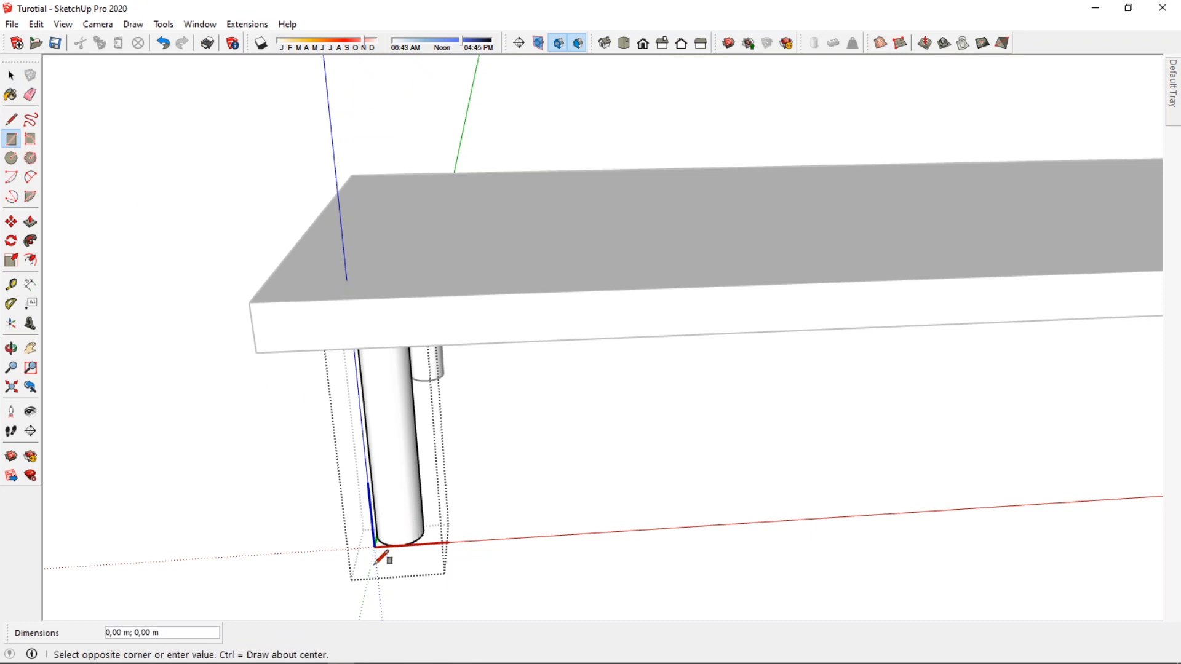
pyautogui.click(442, 510)
pyautogui.moveTo(442, 510); pyautogui.dragTo(517, 534, button='middle')
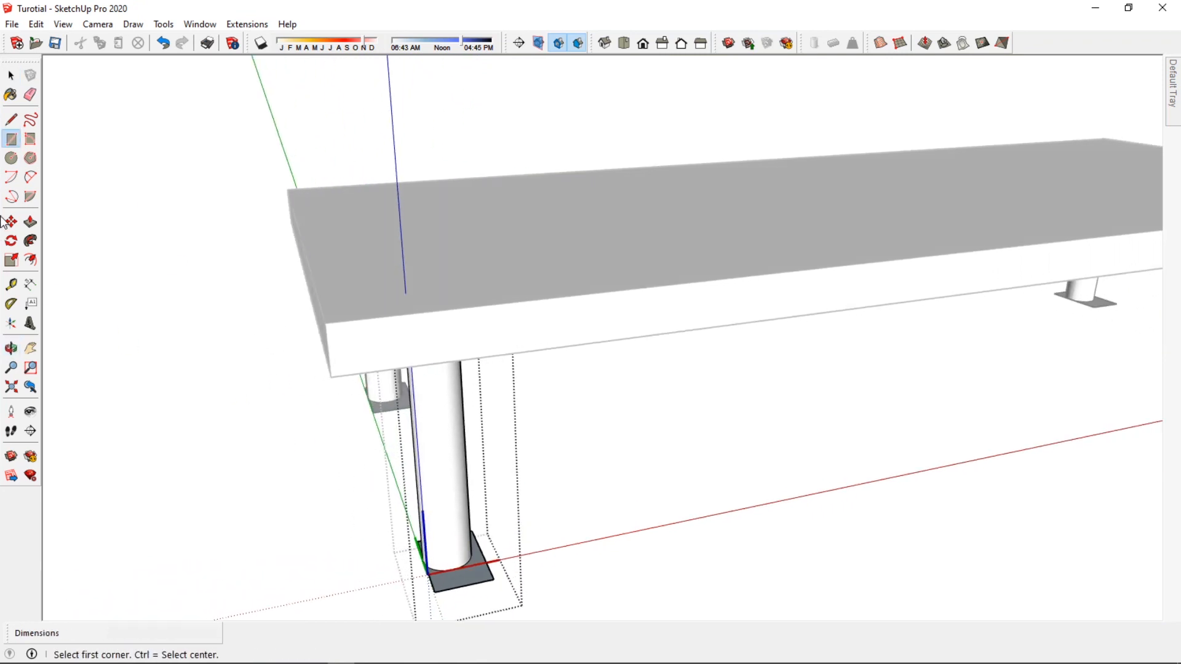
# Try to move the short left edge of the front left leg's foot plate
pyautogui.click(11, 75)
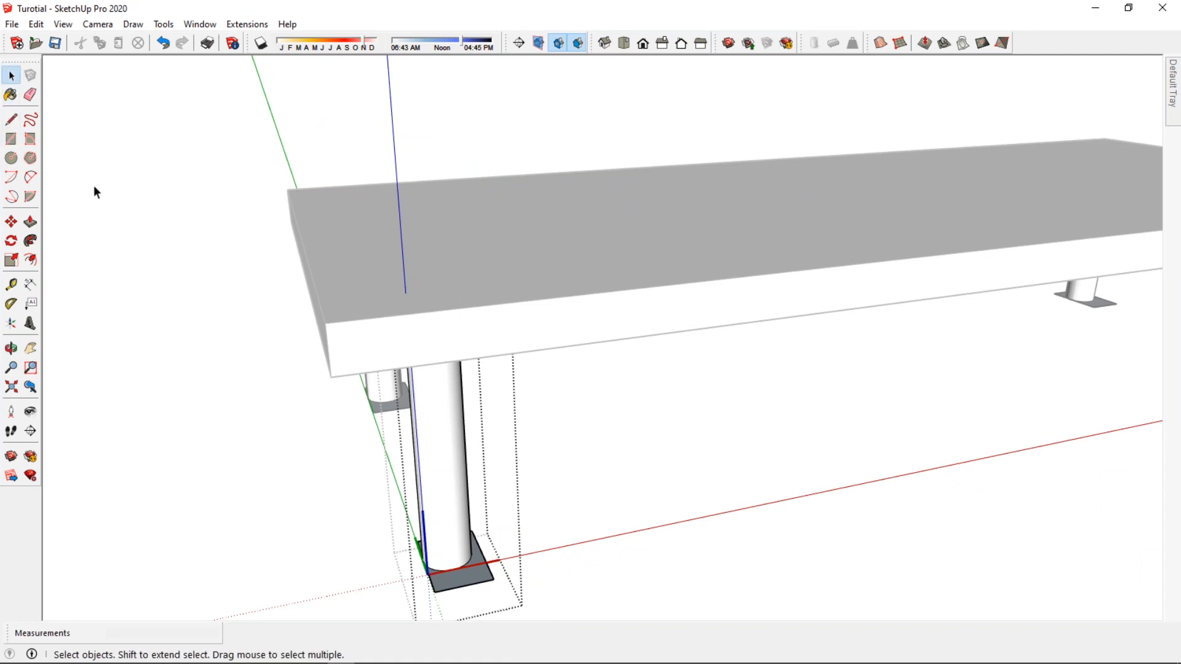
pyautogui.click(433, 585)
pyautogui.click(11, 222)
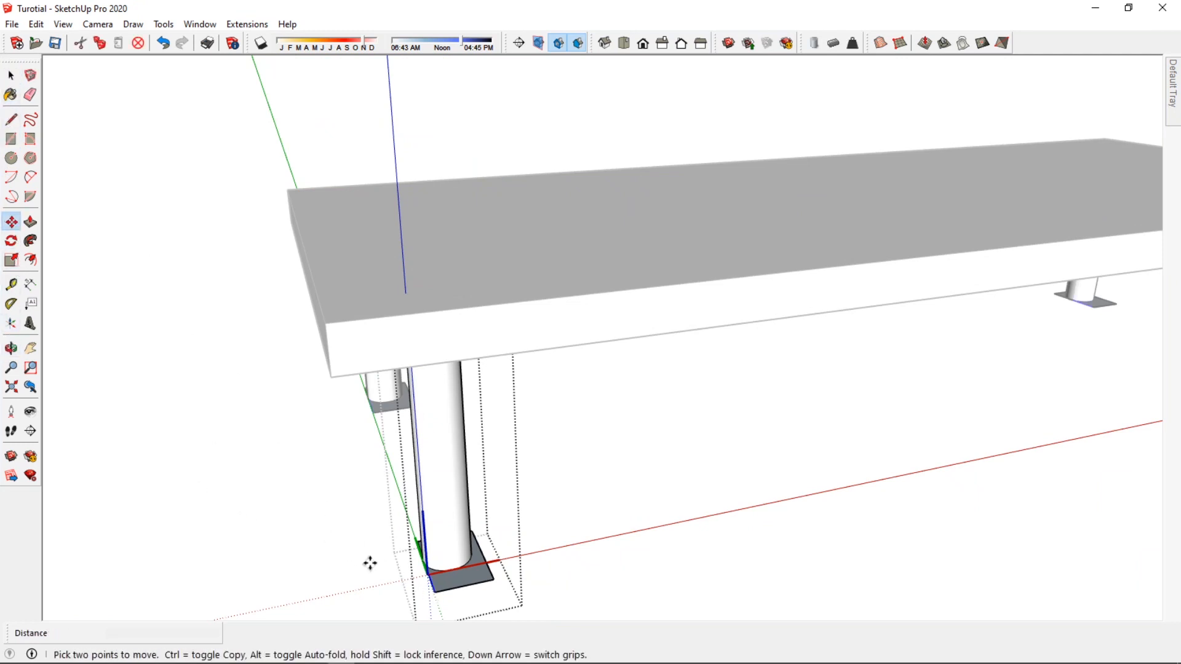
pyautogui.click(428, 582)
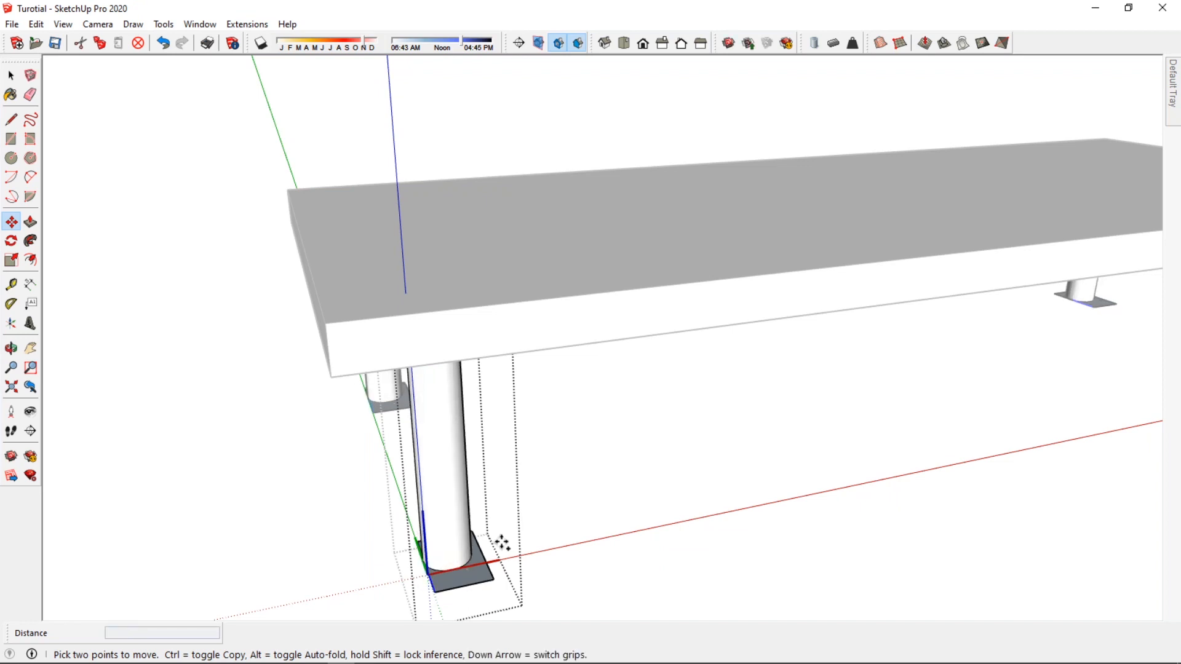
# Push/Pull the foot plate to a thickness of about 0.03 m and close the leg component
pyautogui.moveTo(503, 542); pyautogui.dragTo(368, 549, button='middle')
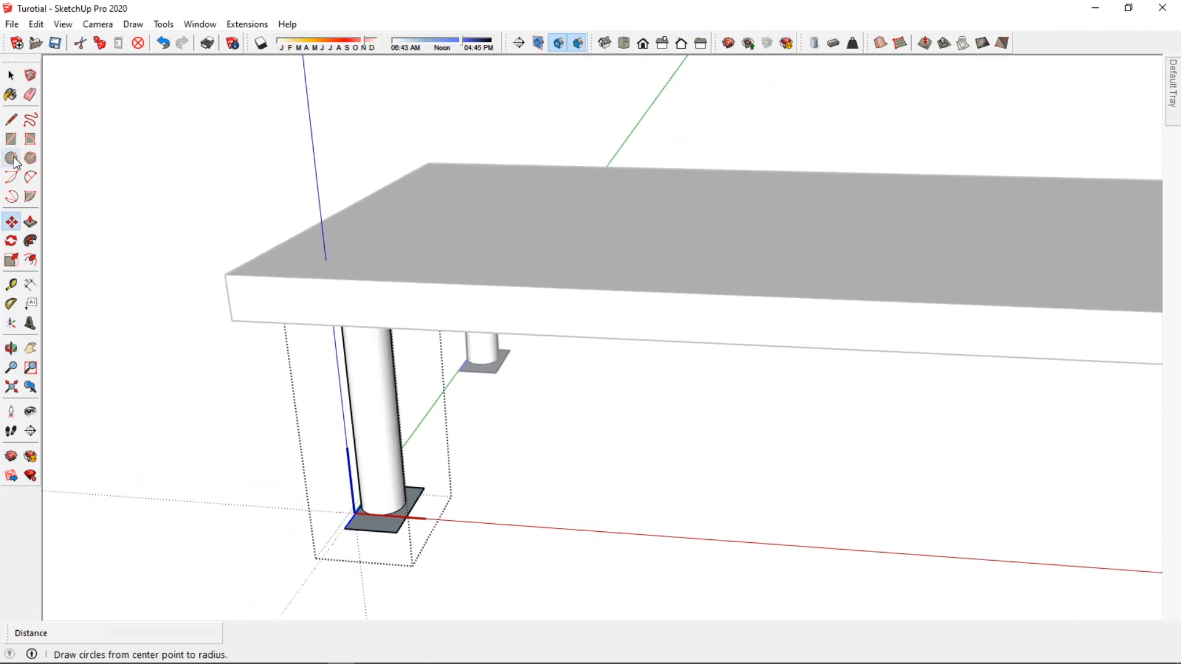
pyautogui.click(30, 222)
pyautogui.click(390, 523)
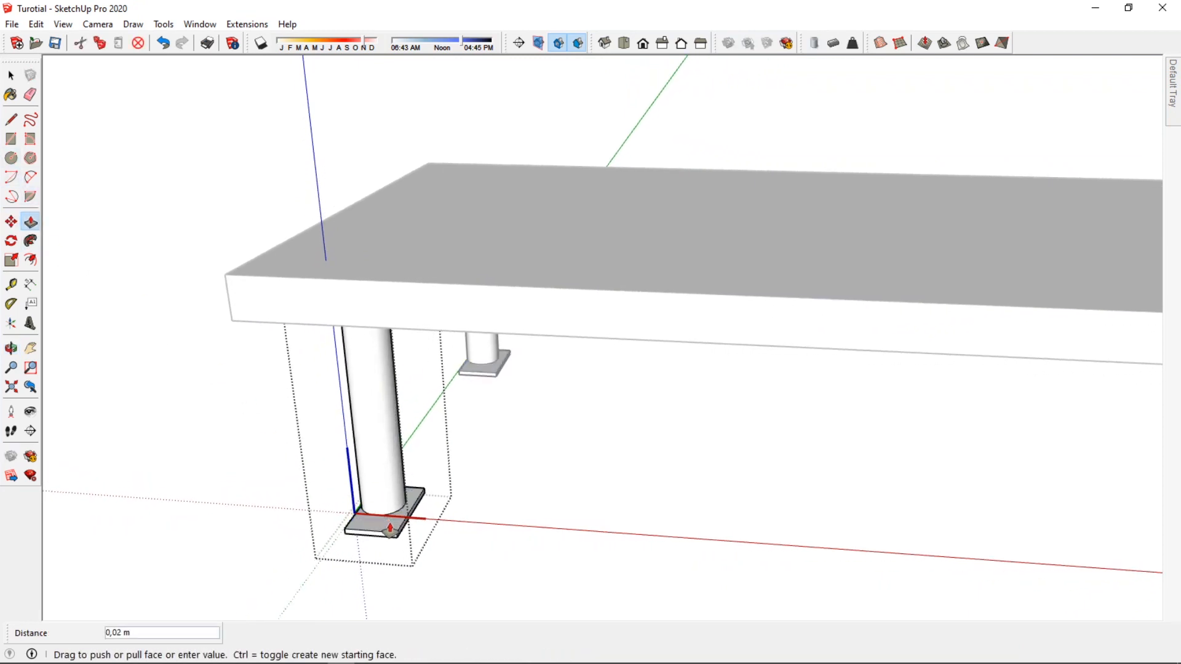
pyautogui.click(388, 526)
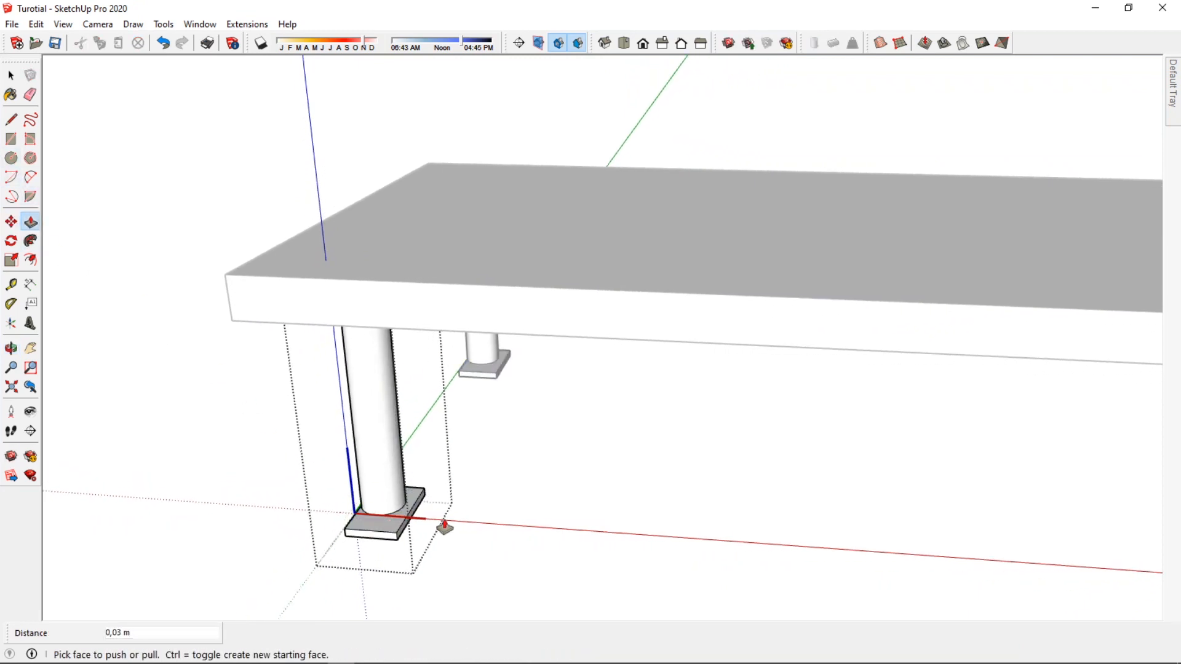
pyautogui.moveTo(443, 525); pyautogui.dragTo(424, 515, button='middle')
pyautogui.click(11, 75)
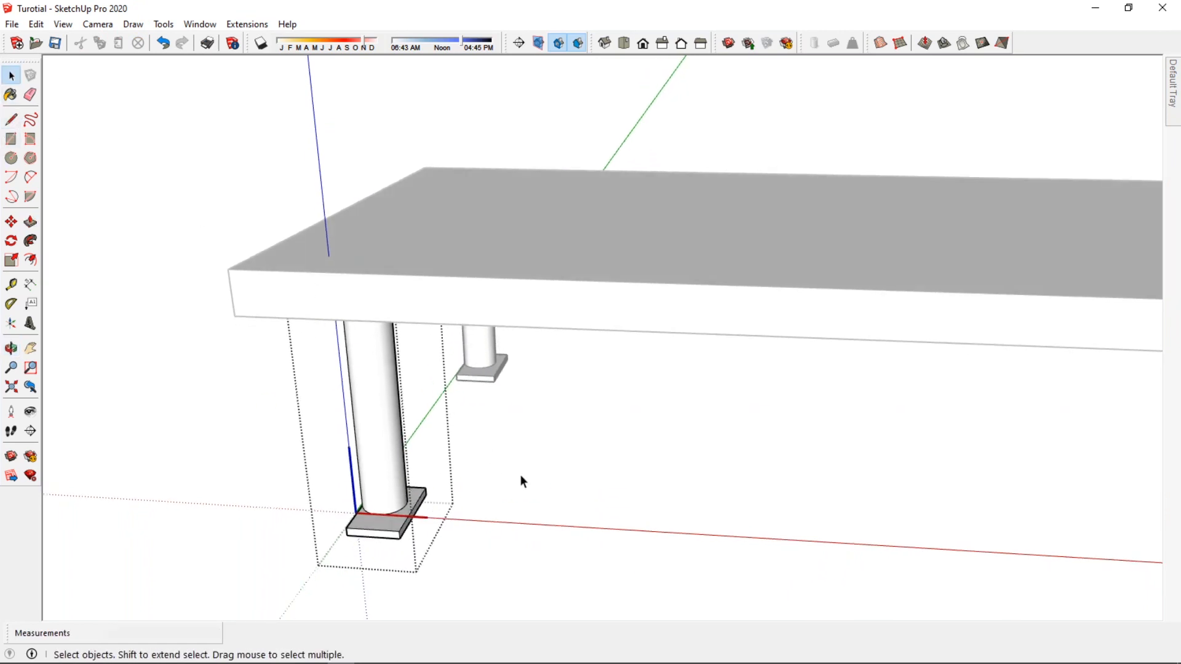
pyautogui.click(522, 474)
# Open the front right leg component, delete the bottom front edge of its foot plate, and close the component
pyautogui.scroll(-5, 534, 480)
pyautogui.click(31, 349)
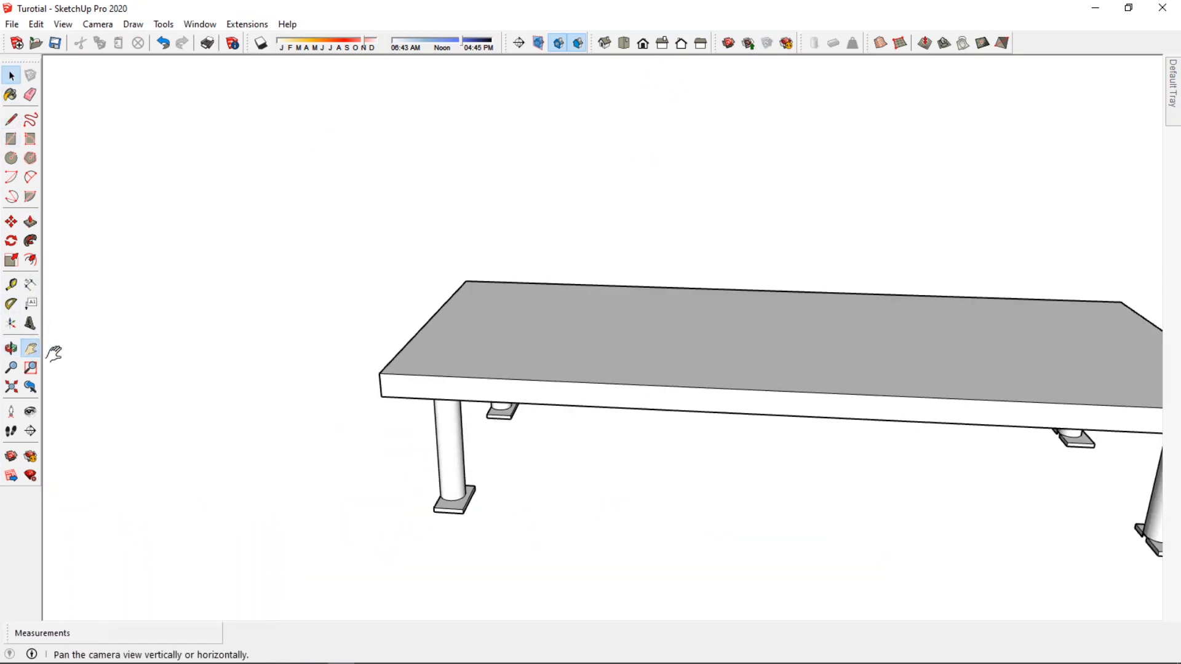
pyautogui.moveTo(705, 487); pyautogui.dragTo(605, 453)
pyautogui.moveTo(609, 454); pyautogui.dragTo(879, 411, button='middle')
pyautogui.moveTo(684, 436); pyautogui.dragTo(377, 474, button='middle')
pyautogui.click(11, 75)
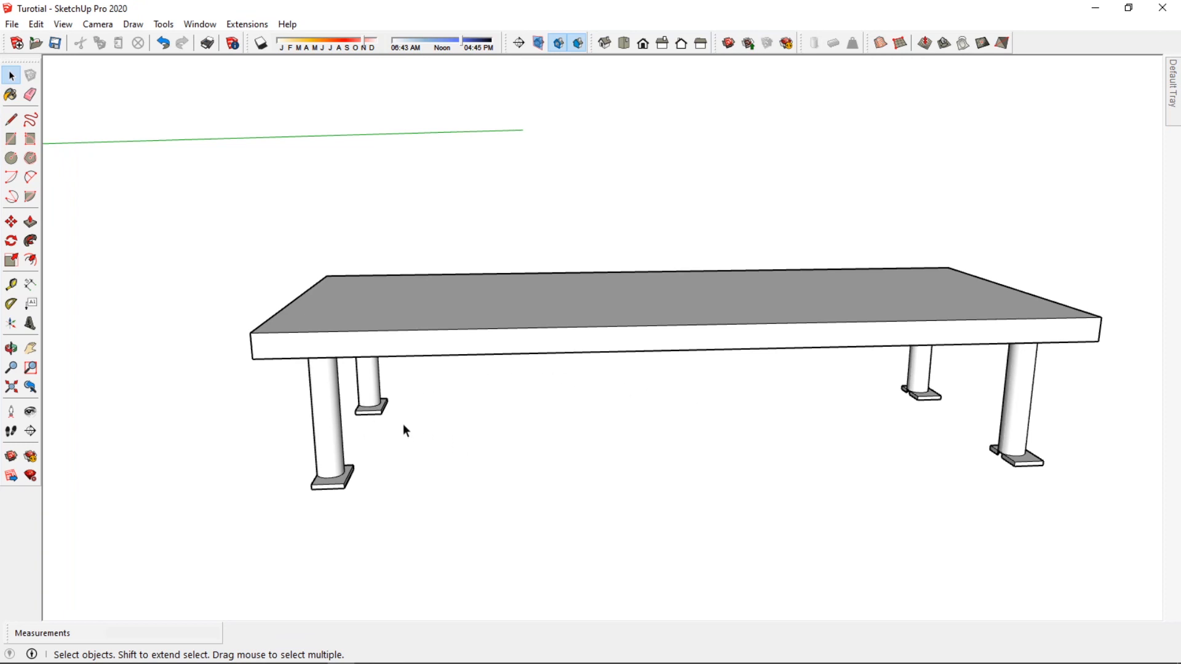
pyautogui.doubleClick(1024, 407)
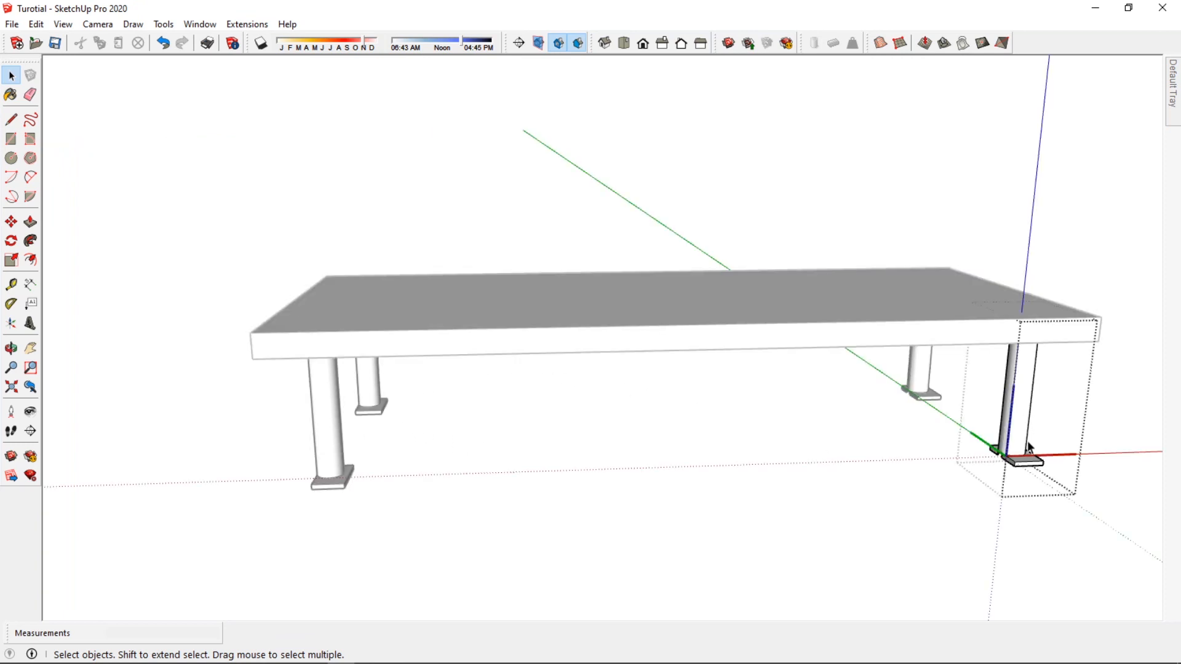
pyautogui.scroll(3, 1040, 467)
pyautogui.scroll(2, 1040, 467)
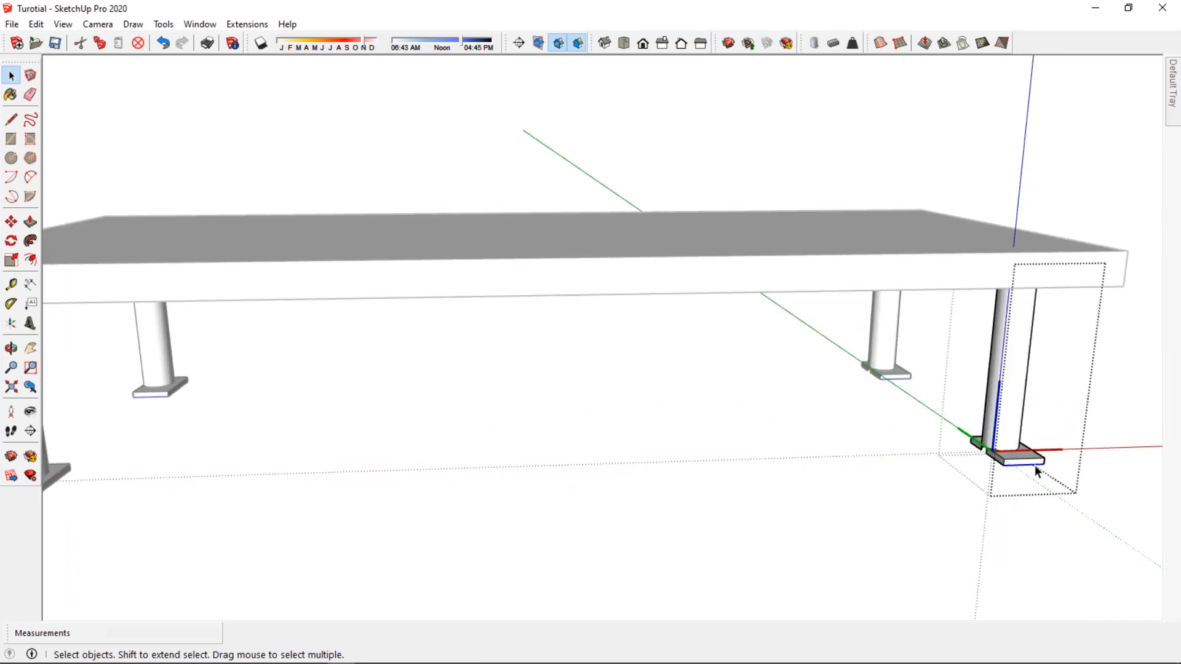
pyautogui.click(810, 556)
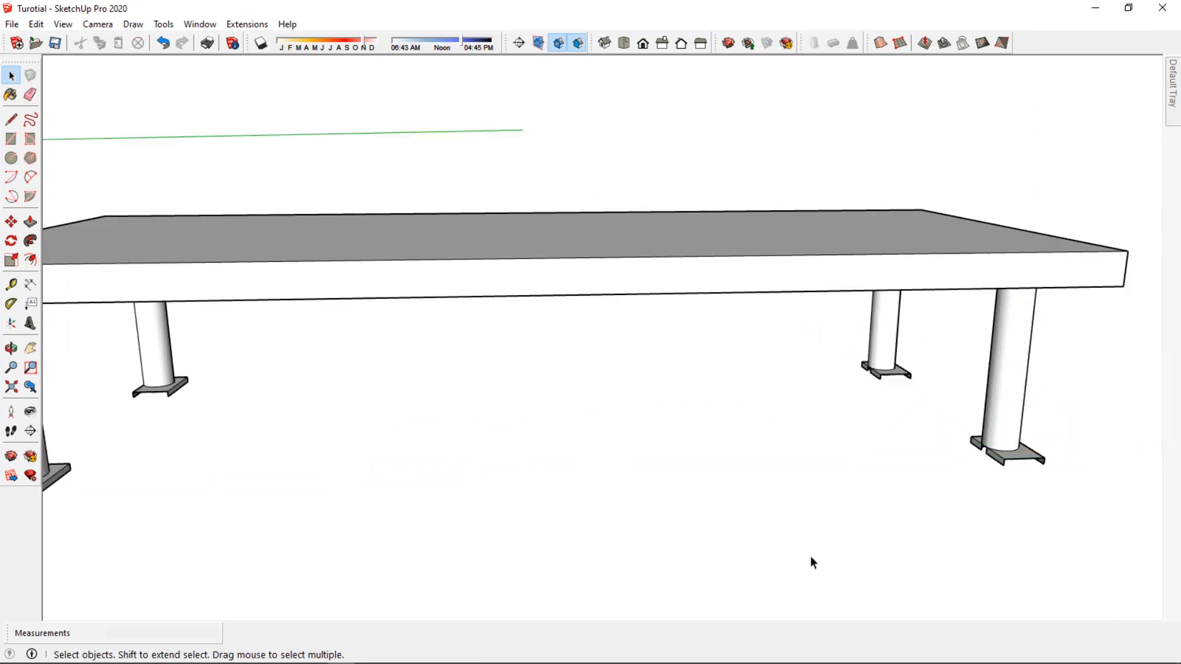
# Select the whole table, copy it about 5.57 m to the right along the red axis, and clear the selection
pyautogui.scroll(-3, 671, 465)
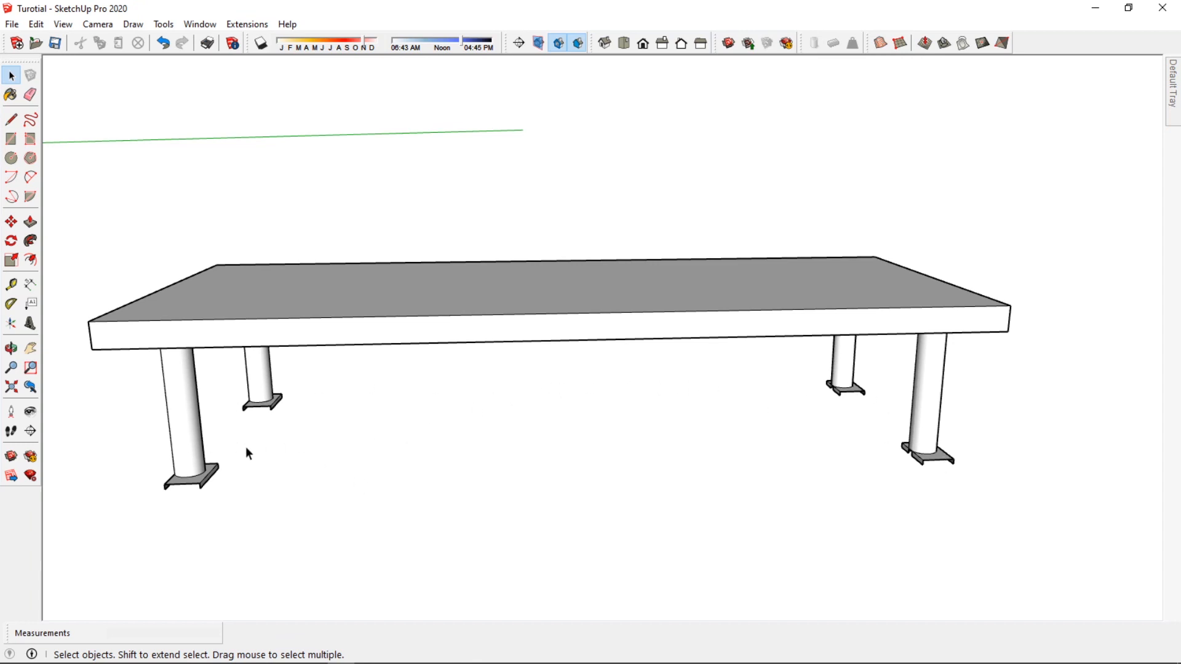
pyautogui.scroll(-3, 256, 444)
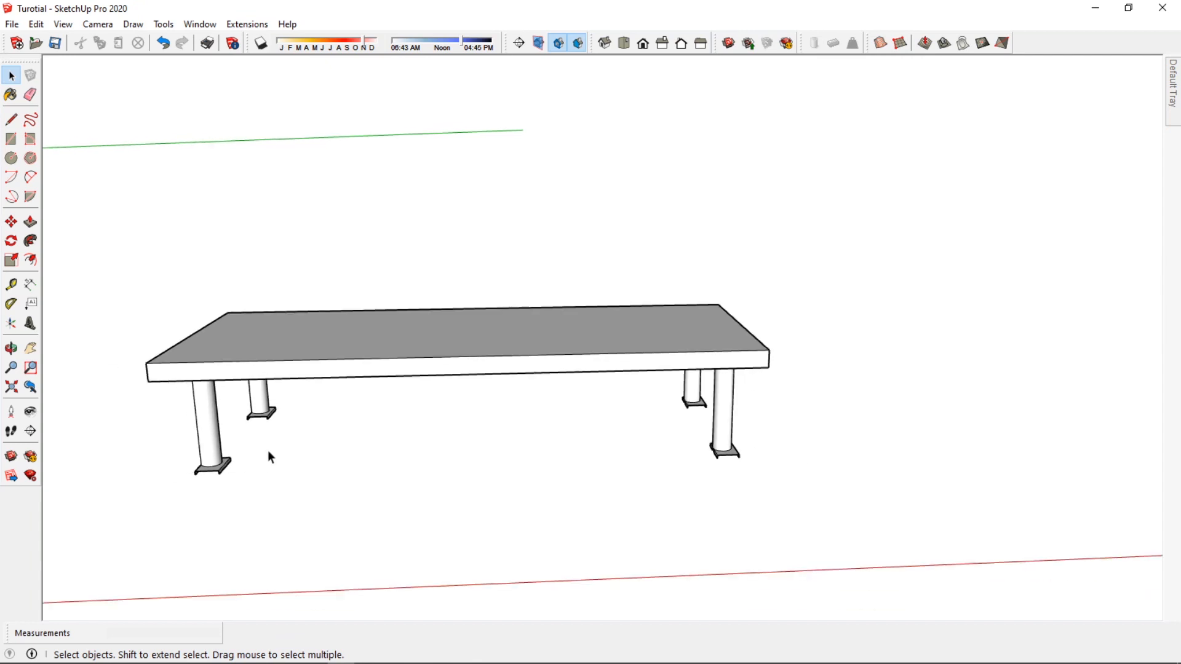
pyautogui.click(37, 346)
pyautogui.moveTo(343, 343); pyautogui.dragTo(375, 385)
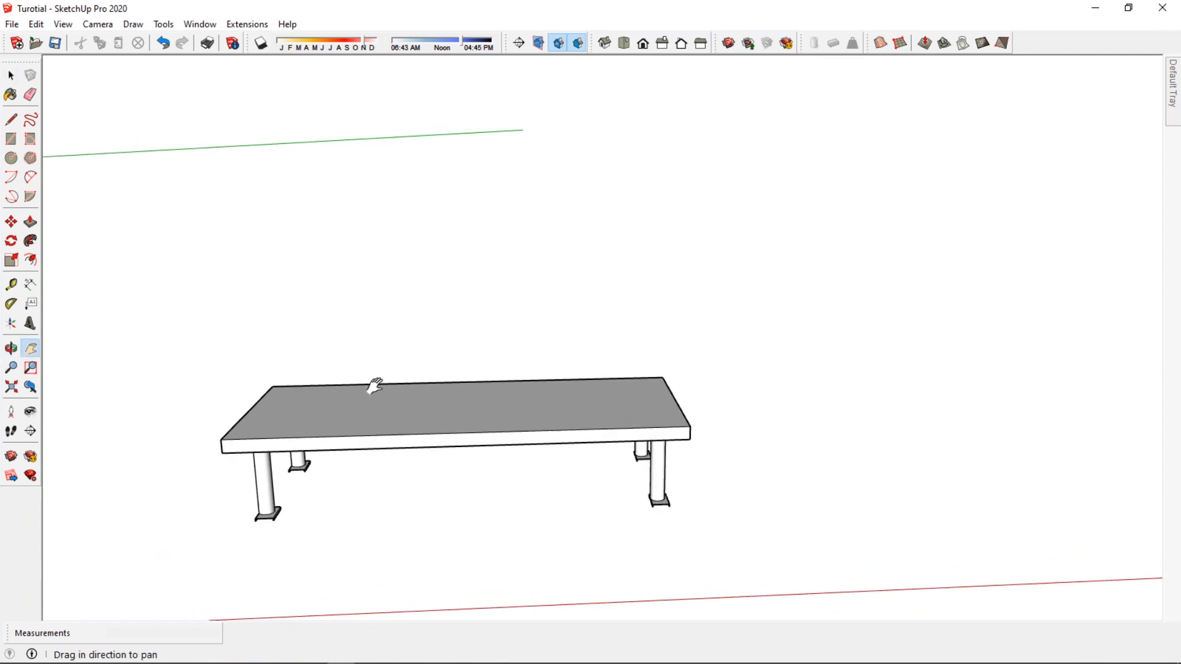
pyautogui.scroll(-2, 374, 386)
pyautogui.moveTo(374, 385); pyautogui.dragTo(381, 400, button='middle')
pyautogui.moveTo(238, 355); pyautogui.dragTo(201, 353, button='middle')
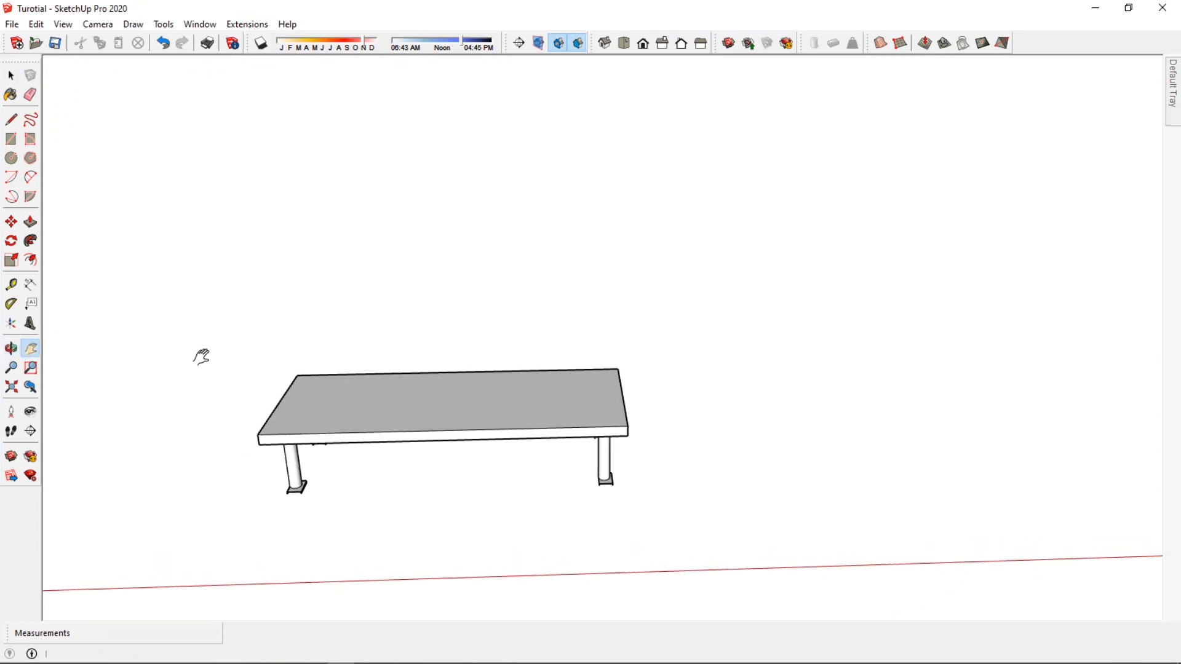
pyautogui.click(10, 77)
pyautogui.moveTo(208, 273); pyautogui.dragTo(739, 544)
pyautogui.click(11, 222)
pyautogui.click(237, 513)
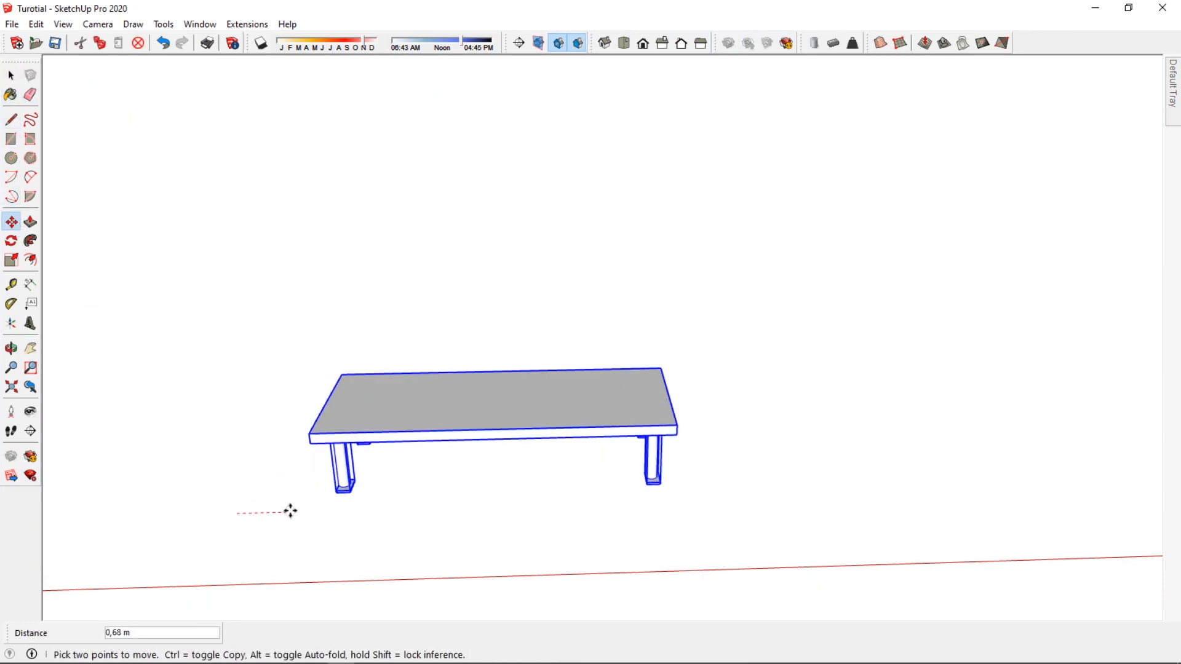
pyautogui.press('ctrl')
pyautogui.click(648, 501)
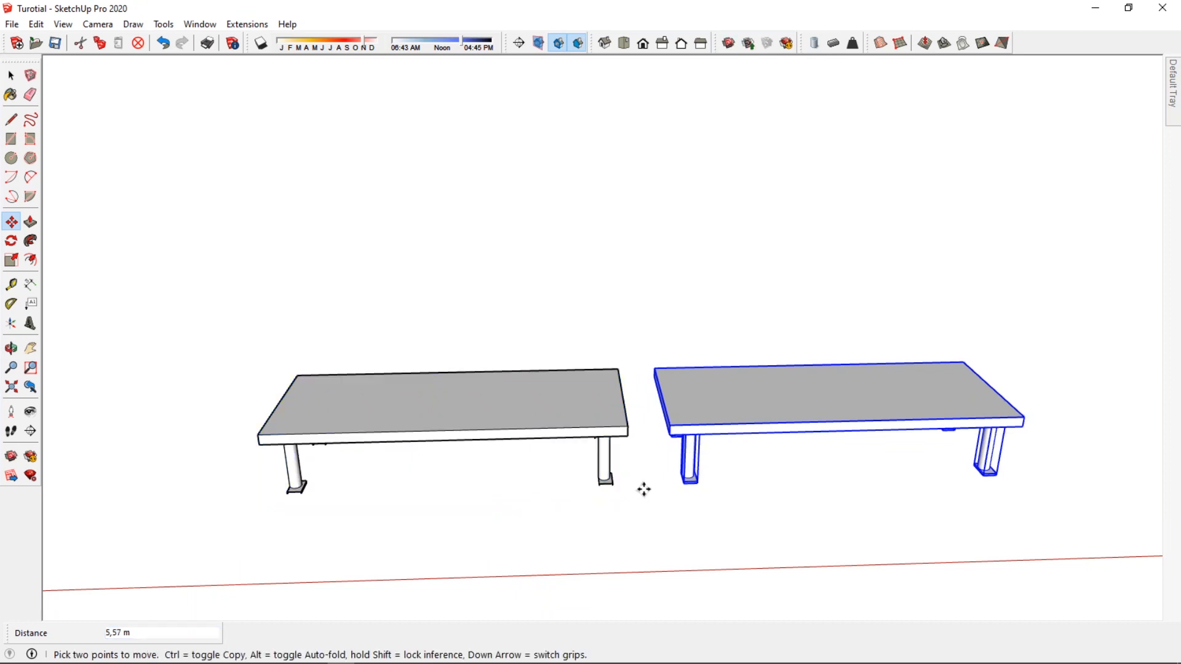
pyautogui.click(12, 76)
# Open the original table's tabletop component and draw a tangent arc of about 0.26 m radius across its front left corner
pyautogui.scroll(3, 703, 399)
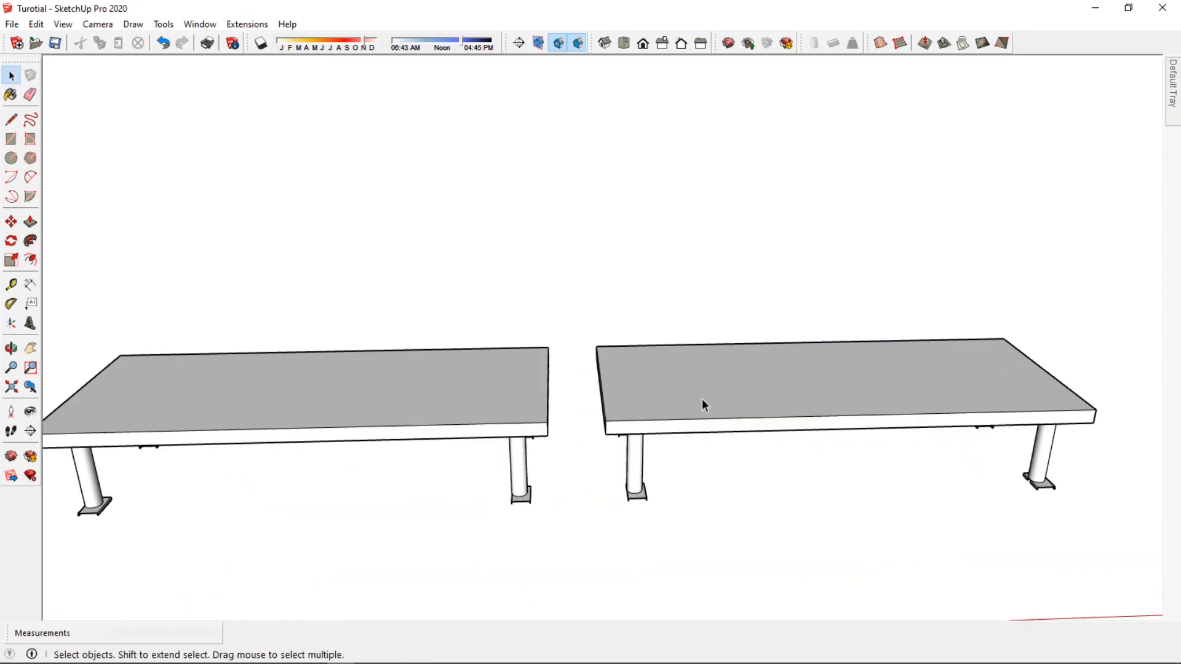
pyautogui.moveTo(703, 399); pyautogui.dragTo(618, 453, button='middle')
pyautogui.scroll(2, 618, 449)
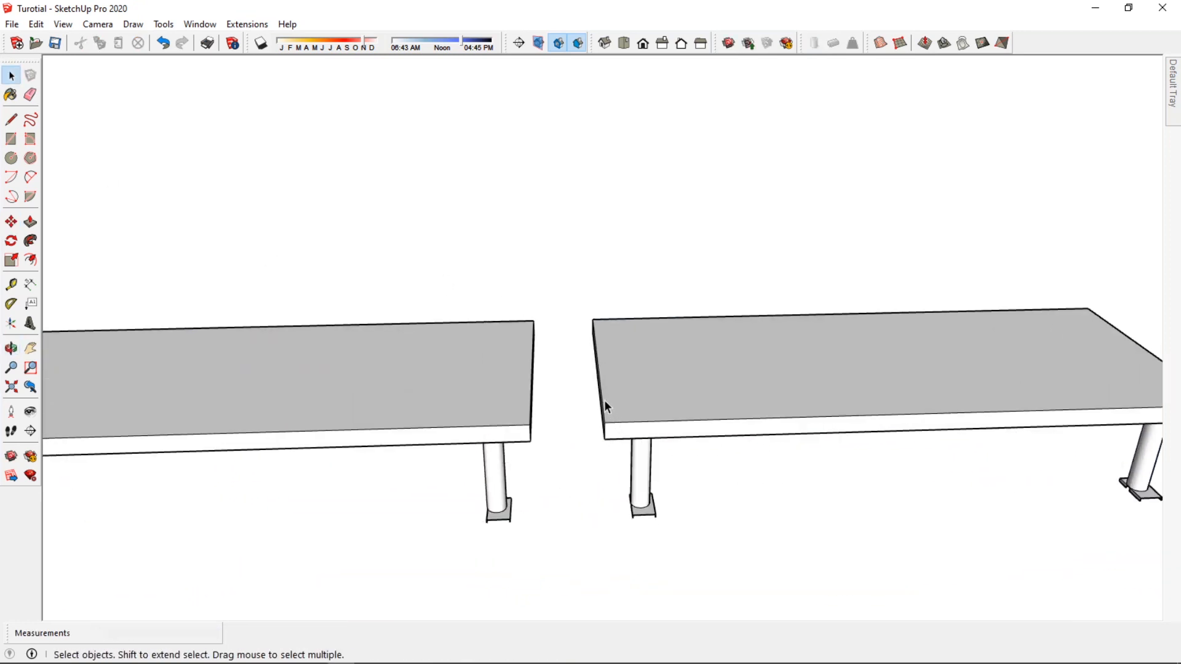
pyautogui.scroll(-3, 625, 421)
pyautogui.moveTo(134, 422); pyautogui.dragTo(158, 482, button='middle')
pyautogui.scroll(2, 157, 473)
pyautogui.doubleClick(126, 487)
pyautogui.scroll(1, 92, 480)
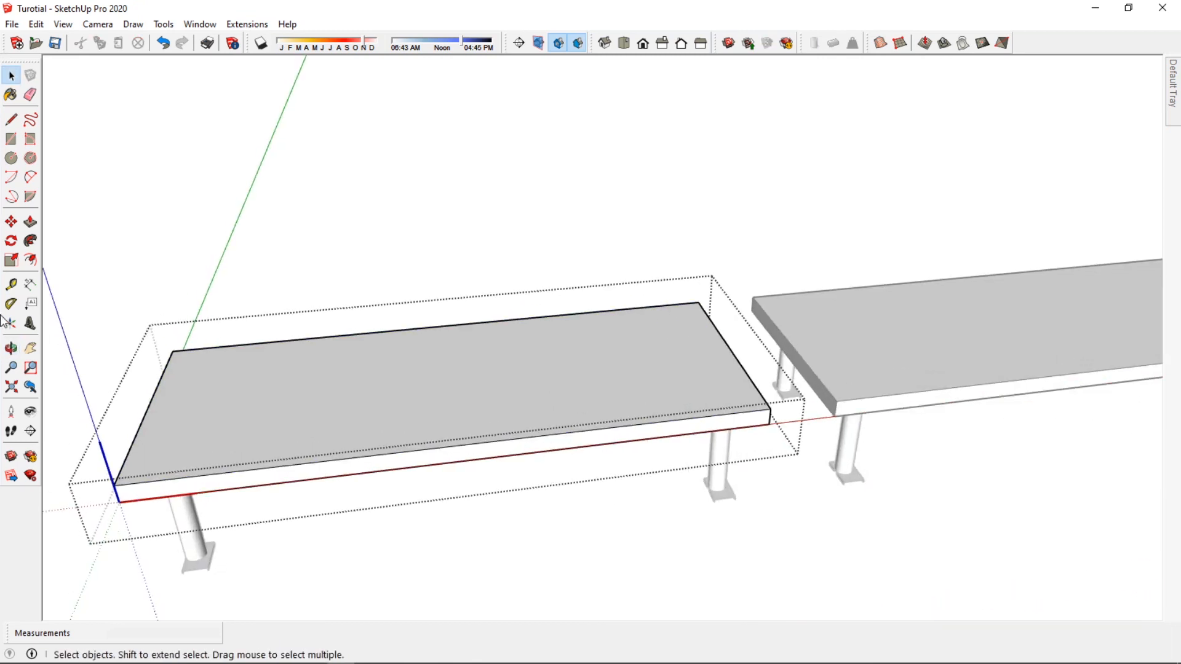
pyautogui.click(30, 177)
pyautogui.scroll(3, 92, 517)
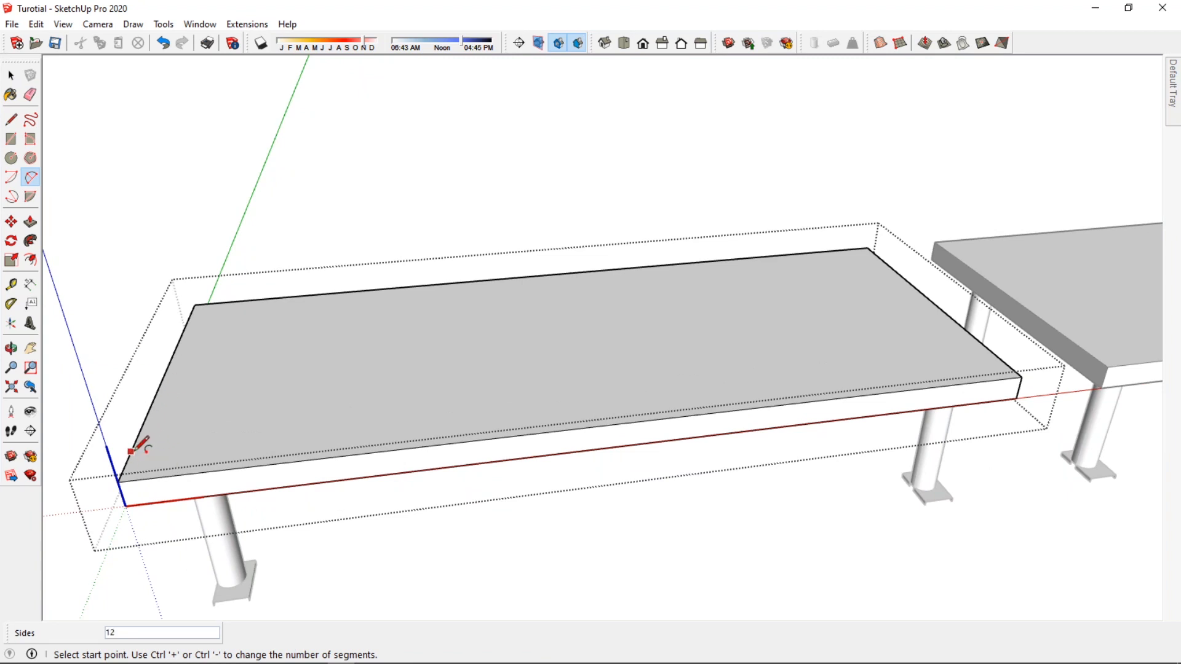
pyautogui.click(131, 451)
pyautogui.click(167, 476)
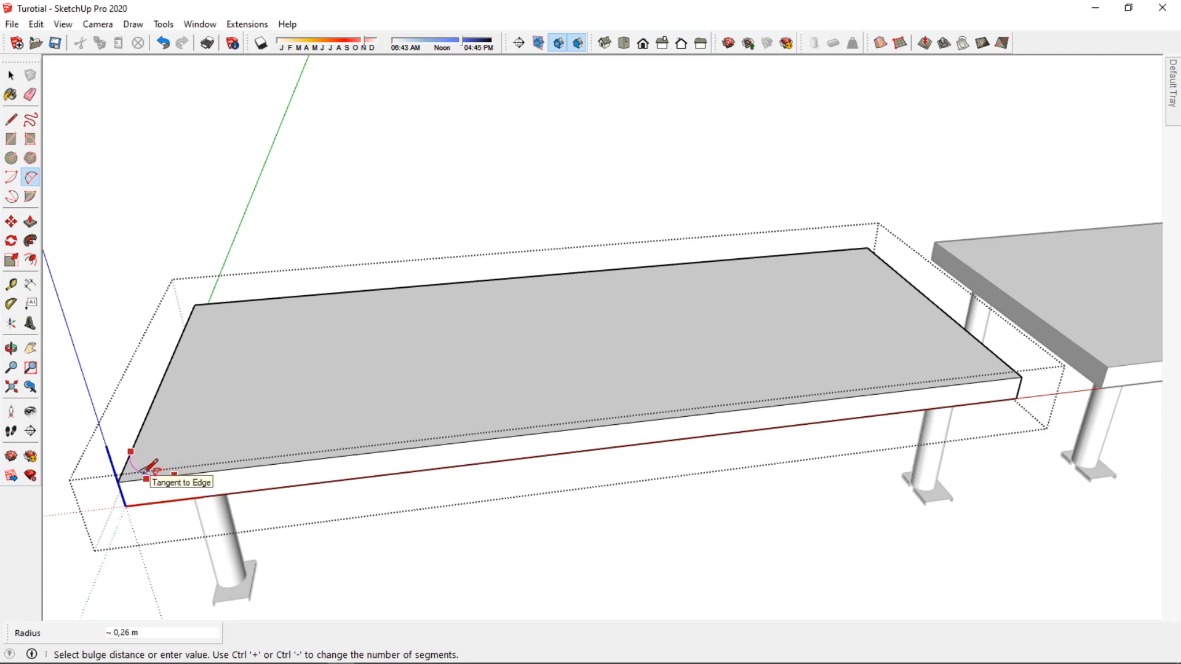
pyautogui.click(148, 470)
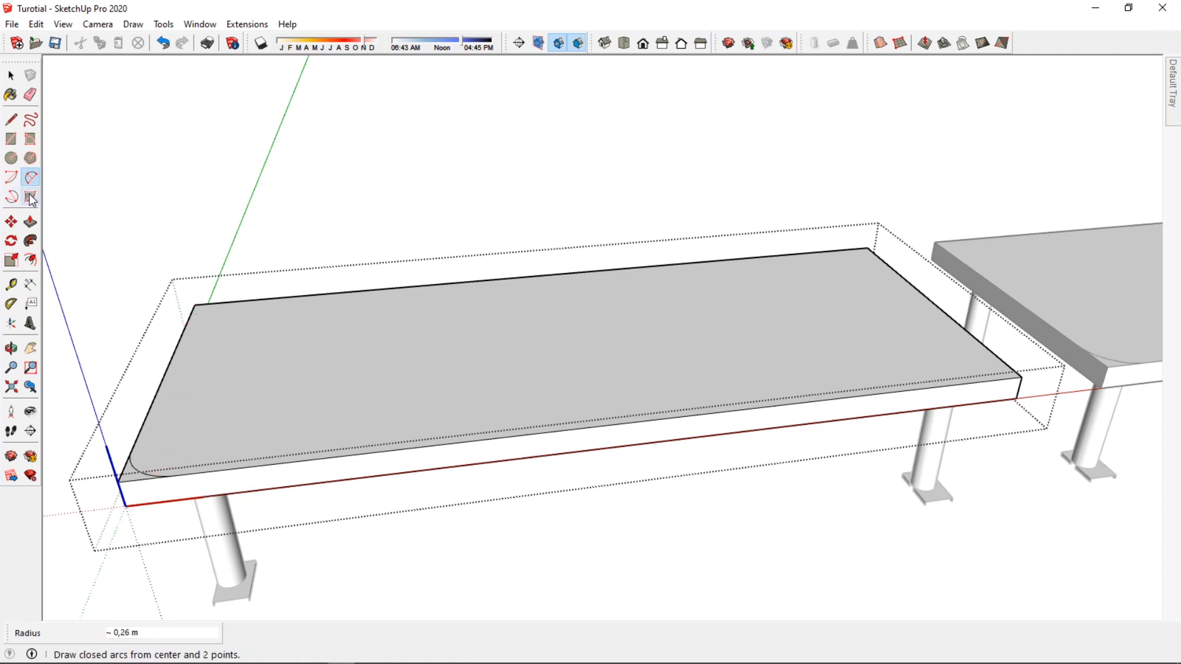
# Push/Pull the front left corner piece down 0.15 m to cut it away from the tabletop
pyautogui.click(30, 221)
pyautogui.click(131, 486)
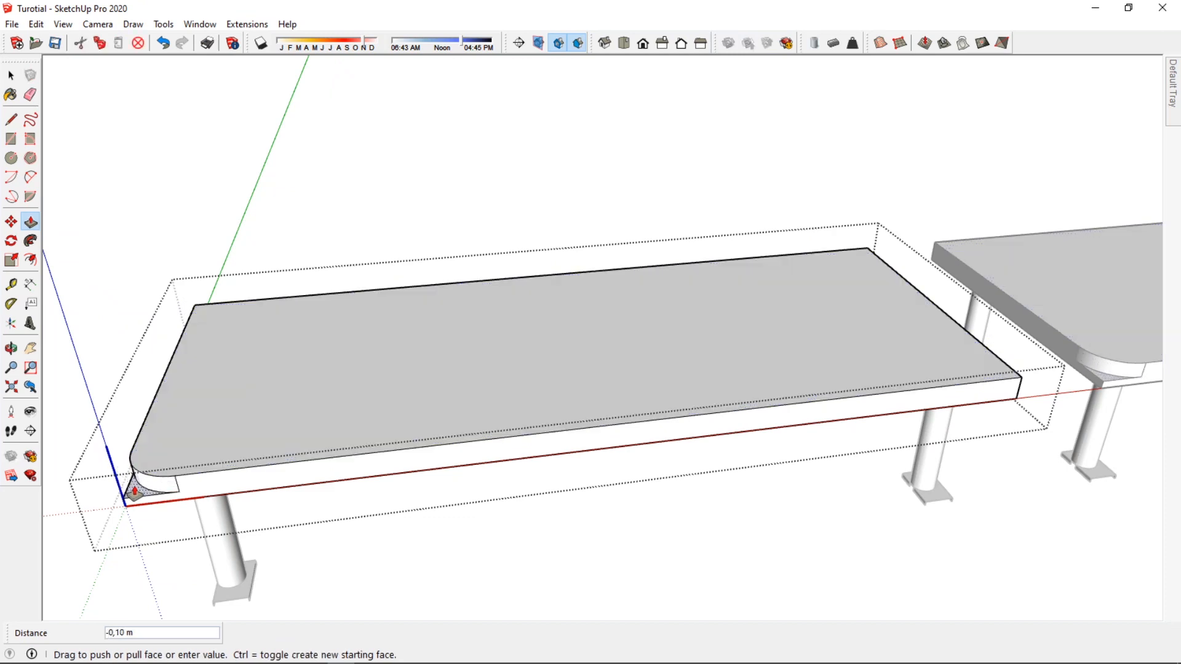
pyautogui.click(132, 493)
pyautogui.moveTo(135, 453); pyautogui.dragTo(394, 419, button='middle')
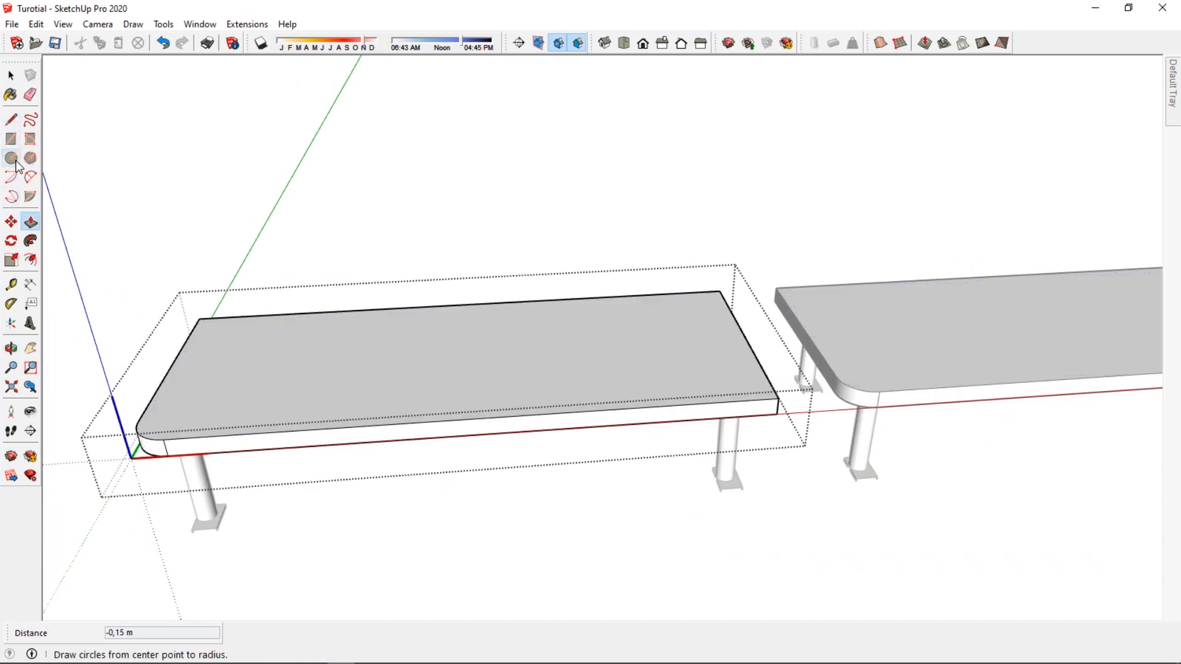
# Draw a tangent arc of about 0.23 m radius across the front right corner of the same tabletop
pyautogui.click(30, 177)
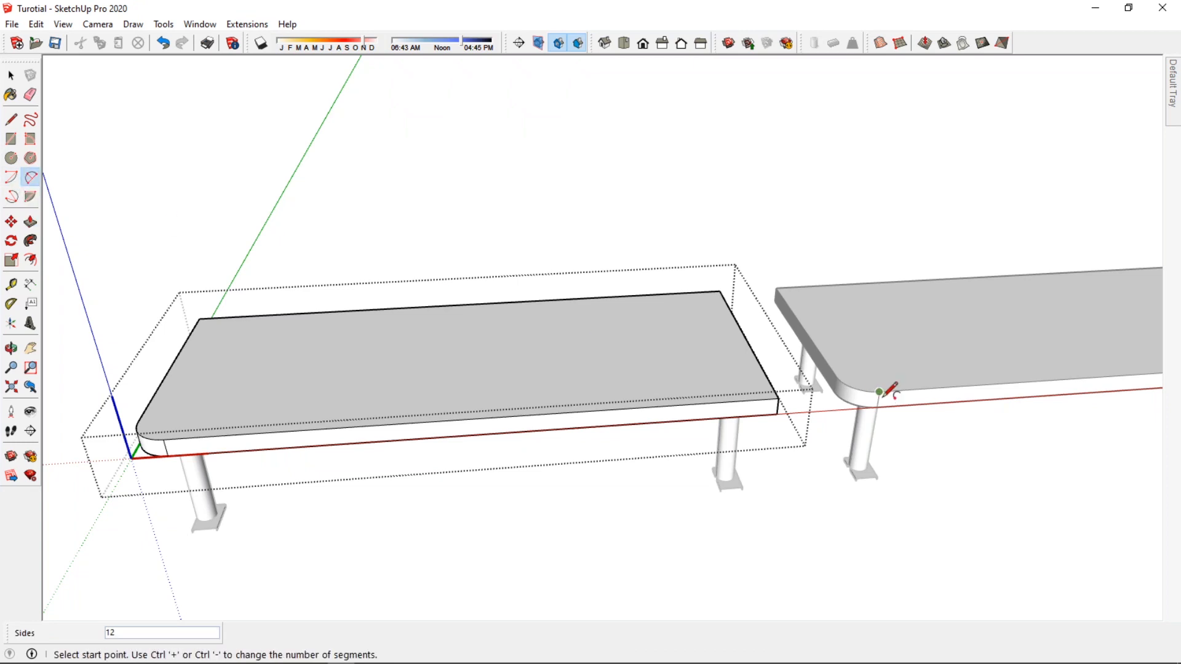
pyautogui.scroll(3, 799, 388)
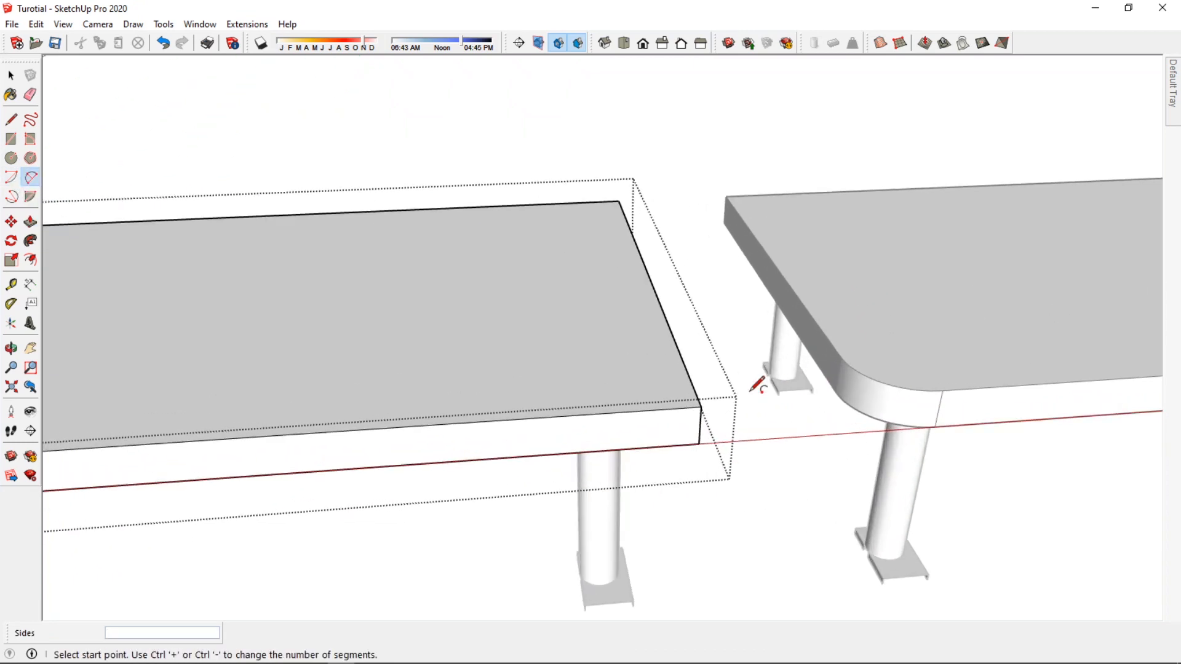
pyautogui.click(634, 411)
pyautogui.click(688, 373)
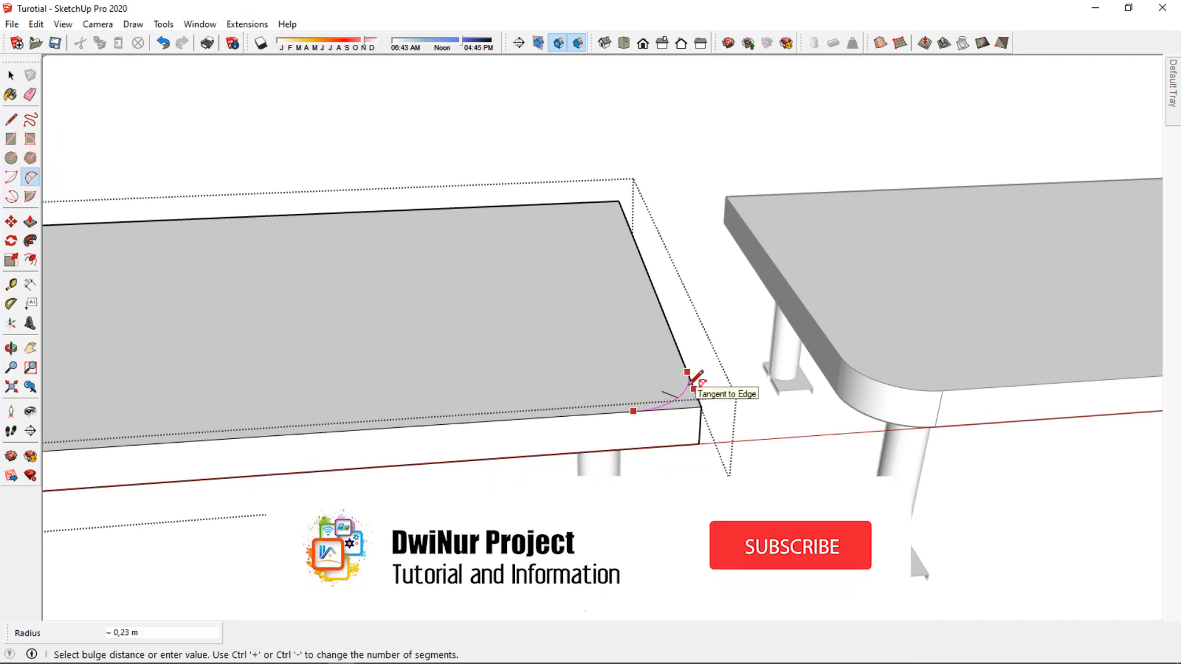
pyautogui.click(691, 382)
# Push/Pull the front right corner piece down 0.15 m to remove it, and close the tabletop component
pyautogui.press('p')
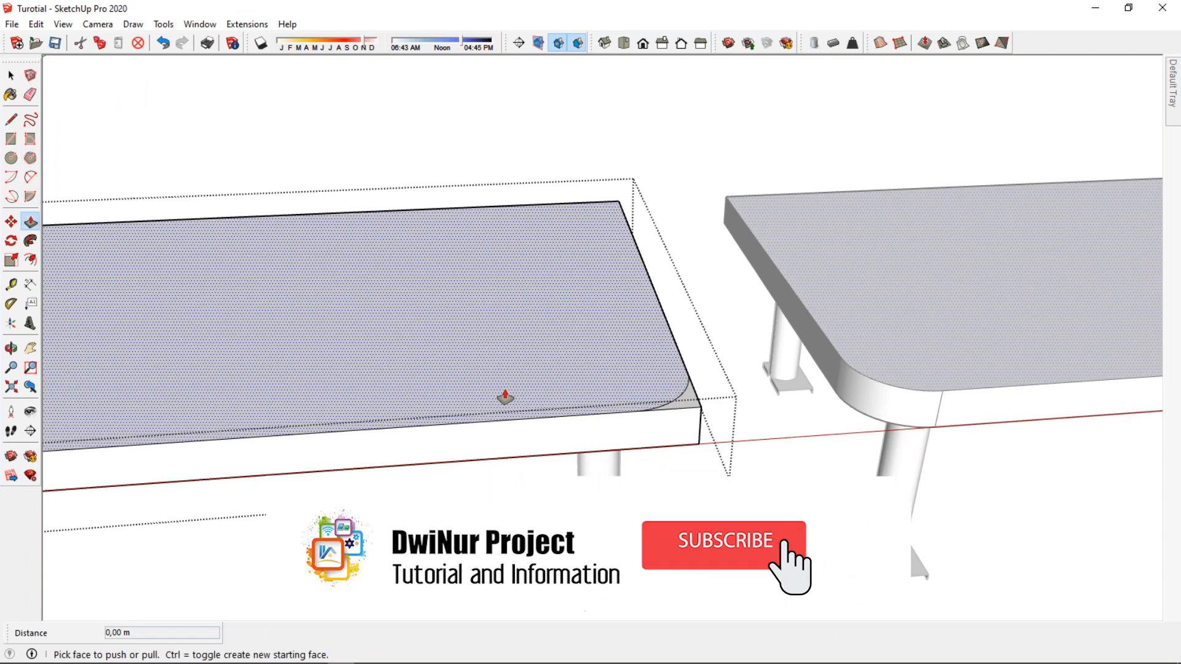
pyautogui.click(682, 406)
pyautogui.click(689, 444)
pyautogui.scroll(-5, 615, 418)
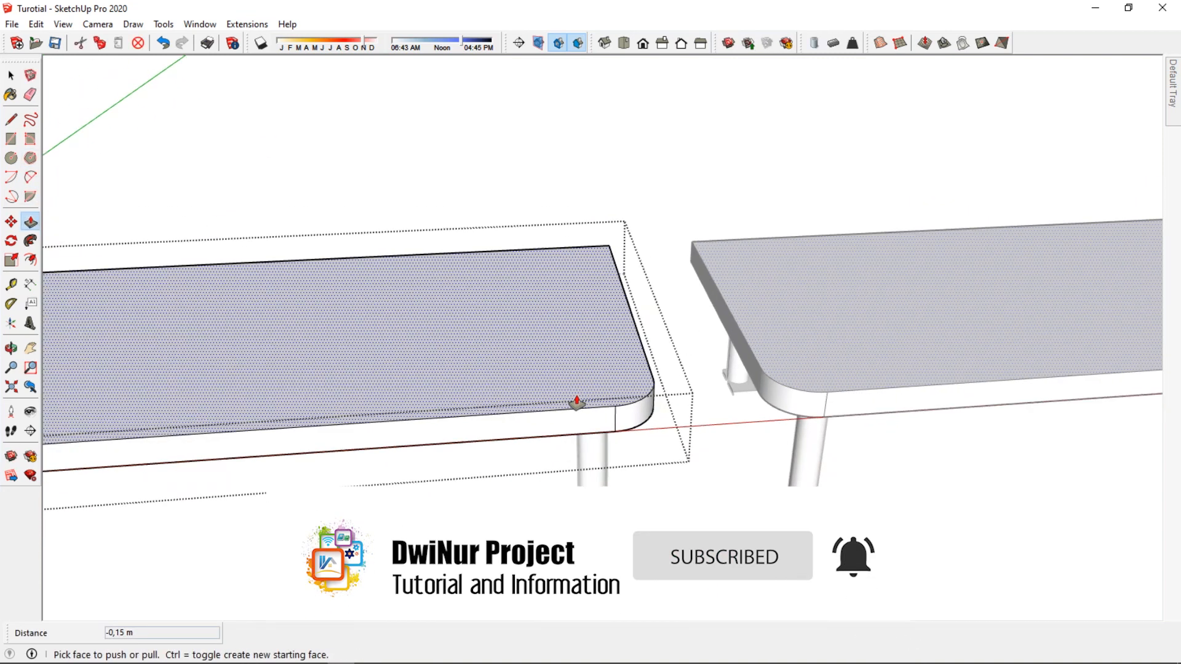
pyautogui.click(11, 75)
pyautogui.click(11, 75)
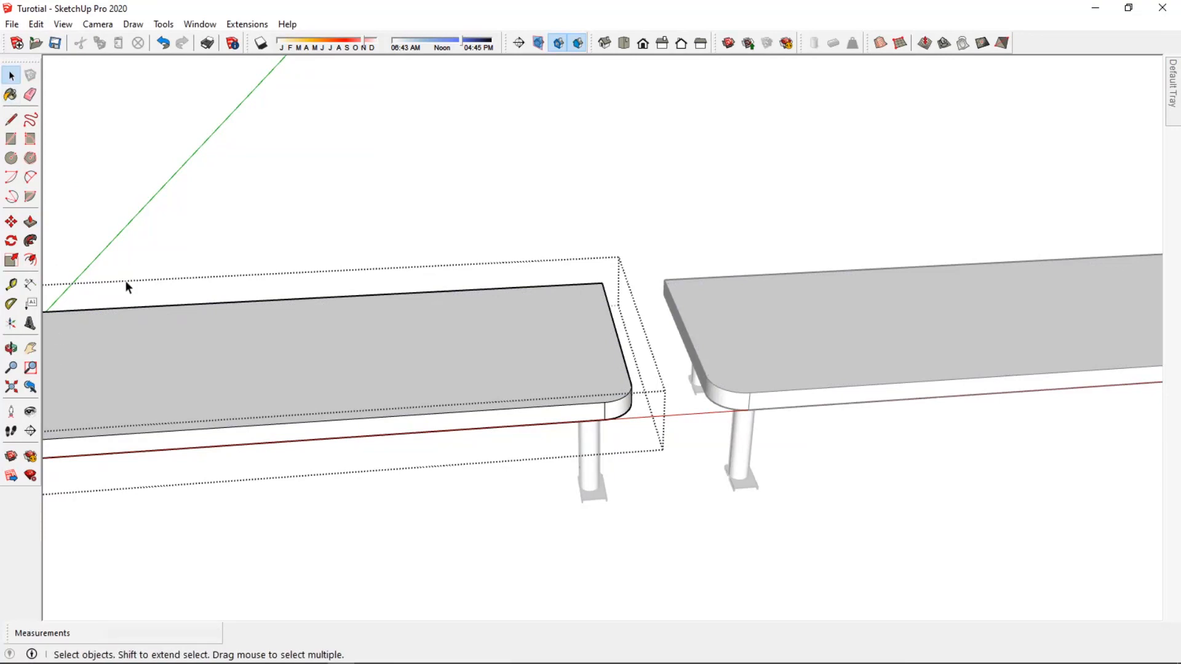
pyautogui.click(124, 280)
# Examine the rounded front corners on both tables and look over the front of the house model
pyautogui.click(30, 348)
pyautogui.moveTo(424, 383); pyautogui.dragTo(429, 382)
pyautogui.scroll(-3, 430, 382)
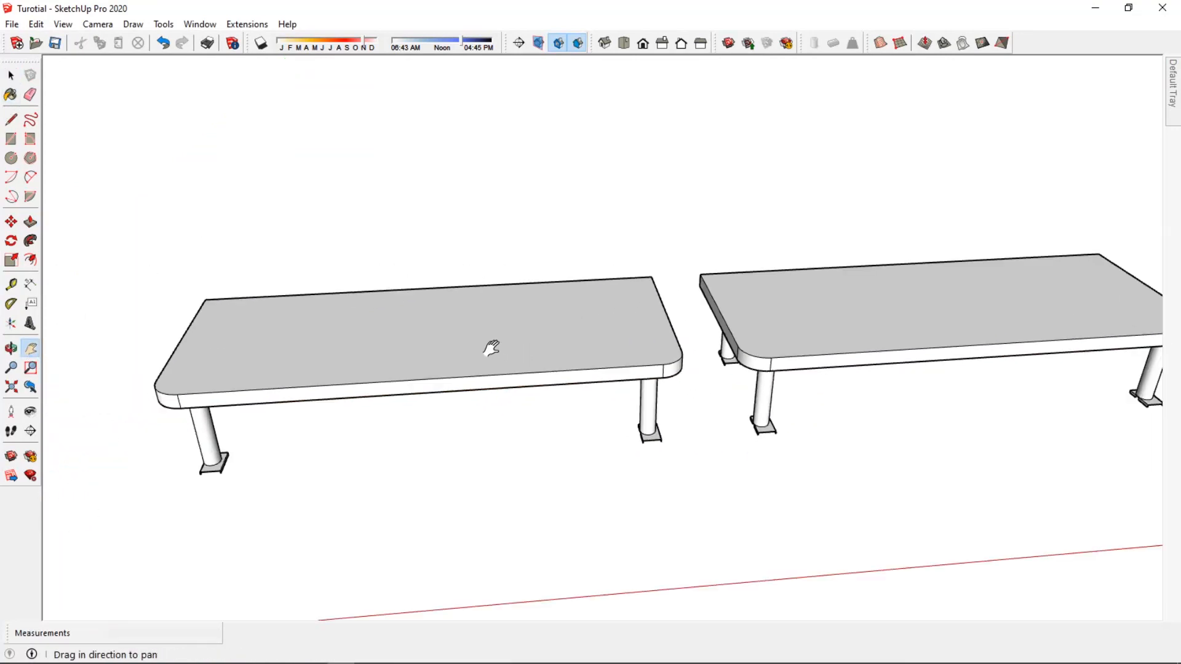
pyautogui.moveTo(487, 345); pyautogui.dragTo(557, 378, button='middle')
pyautogui.moveTo(511, 386); pyautogui.dragTo(529, 382)
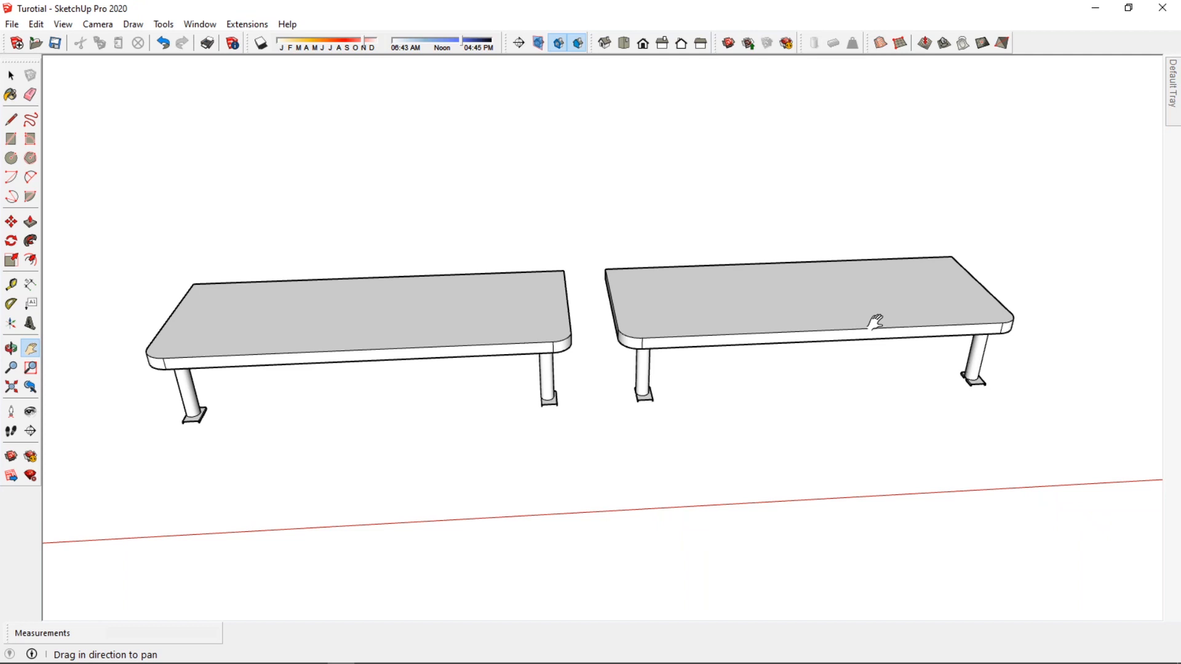
pyautogui.scroll(-2, 818, 277)
pyautogui.moveTo(851, 311); pyautogui.dragTo(798, 324)
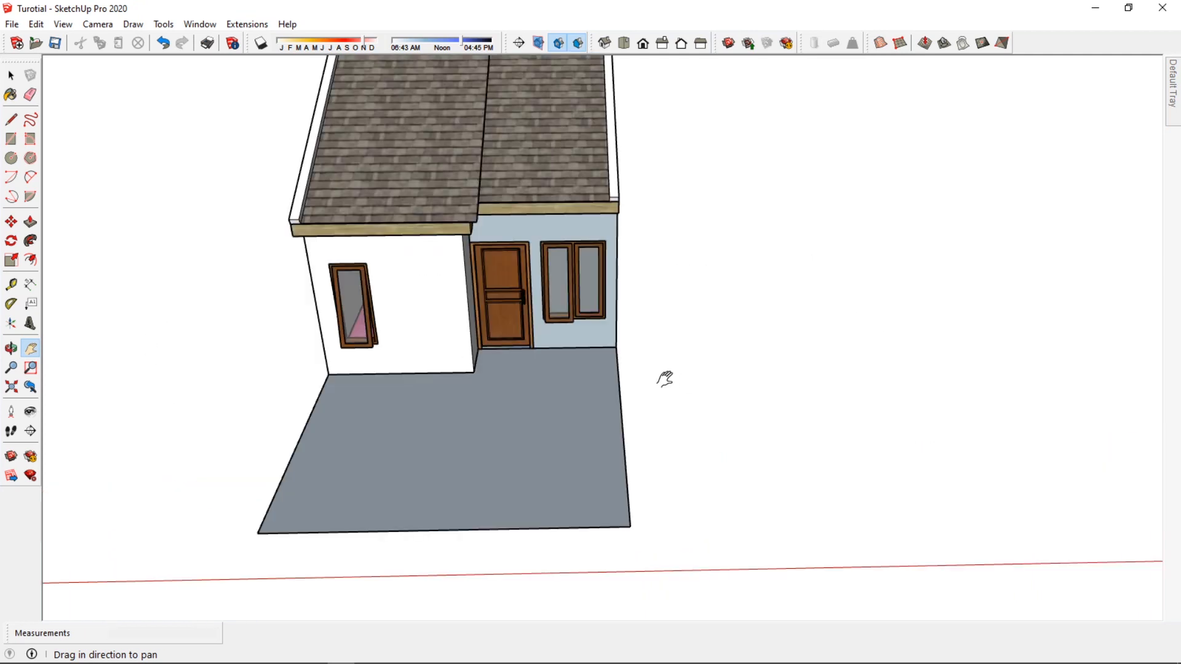
pyautogui.moveTo(665, 377); pyautogui.dragTo(603, 382, button='middle')
pyautogui.moveTo(603, 382)
pyautogui.mouseDown()
pyautogui.moveTo(598, 393)
pyautogui.moveTo(590, 374)
pyautogui.mouseUp()
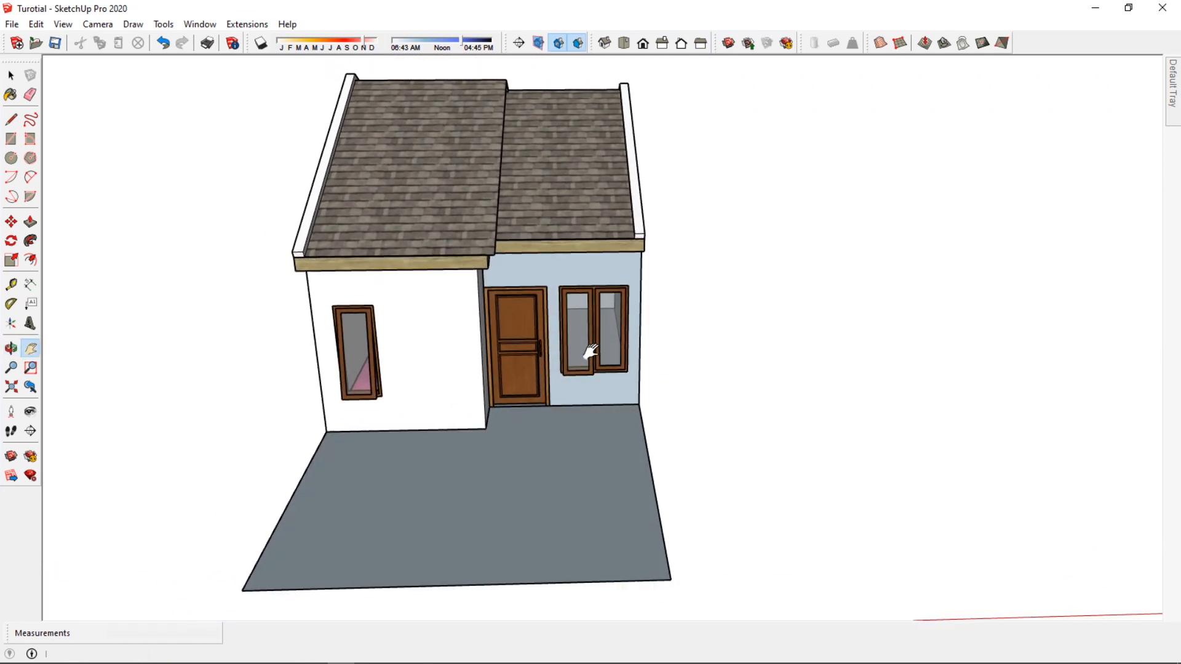
pyautogui.moveTo(530, 305); pyautogui.dragTo(549, 304)
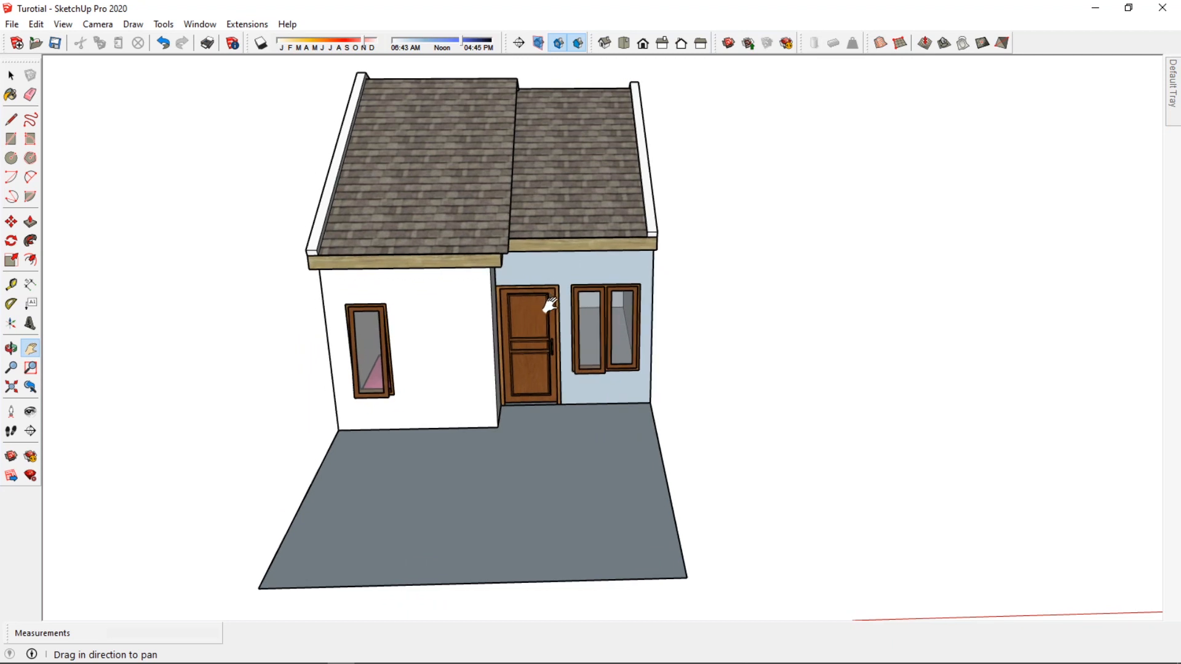
# Select the front door, the double window, both roof slopes and both fascia boards of the house one at a time
pyautogui.click(11, 75)
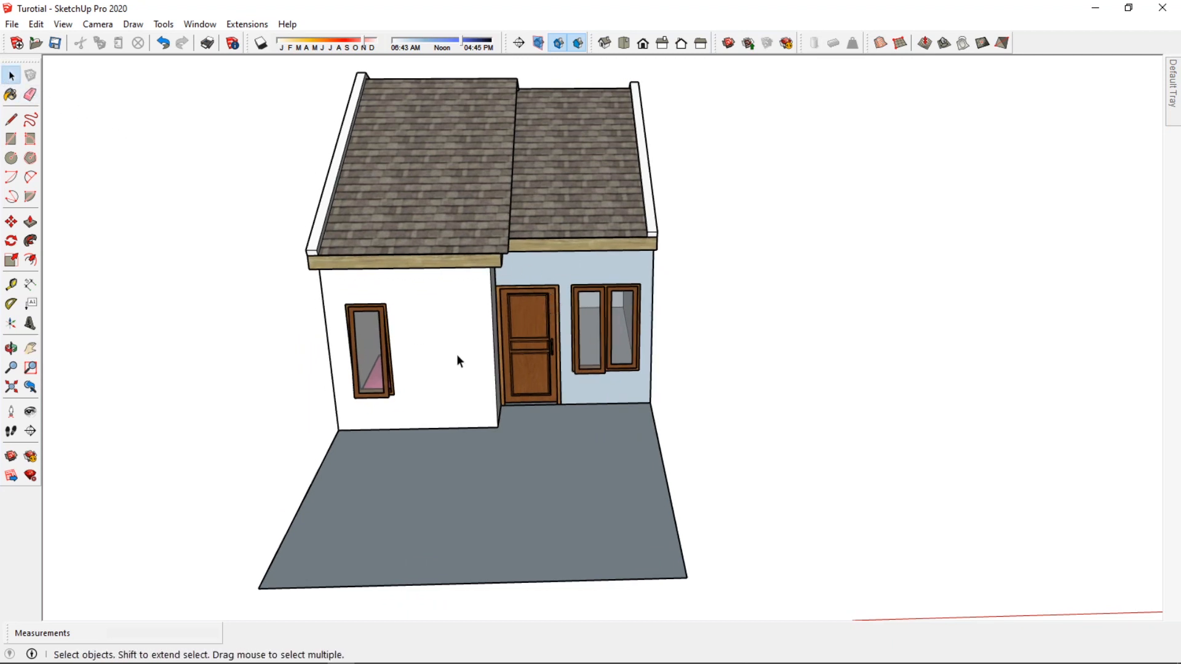
pyautogui.click(556, 354)
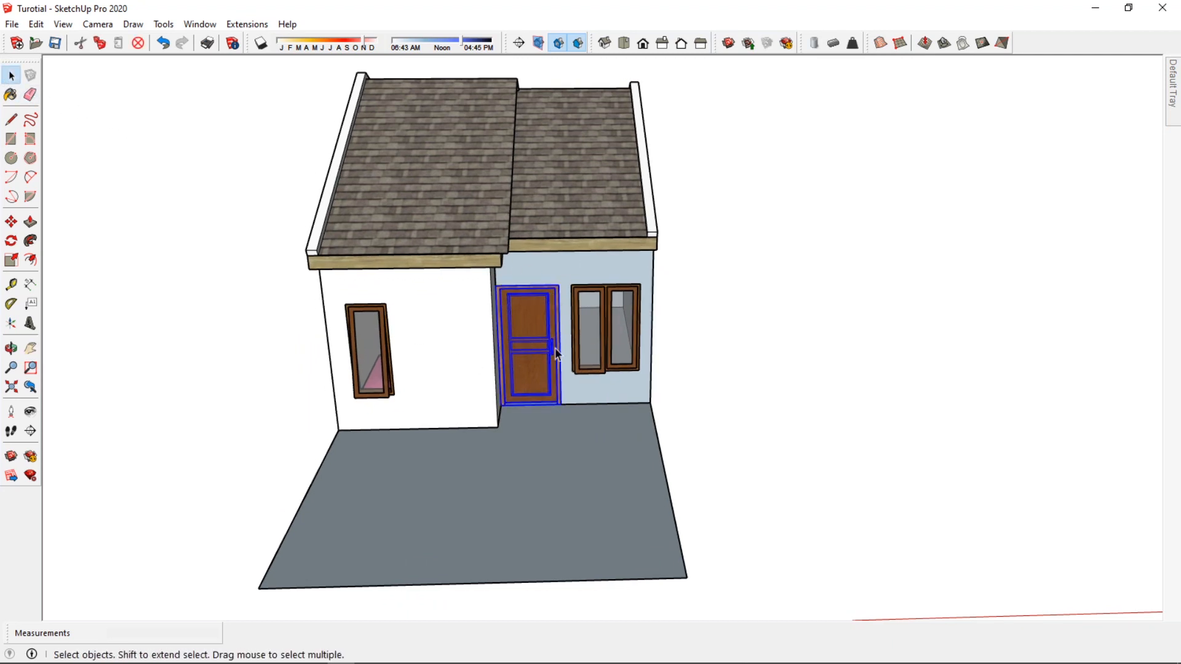
pyautogui.click(596, 327)
pyautogui.click(462, 178)
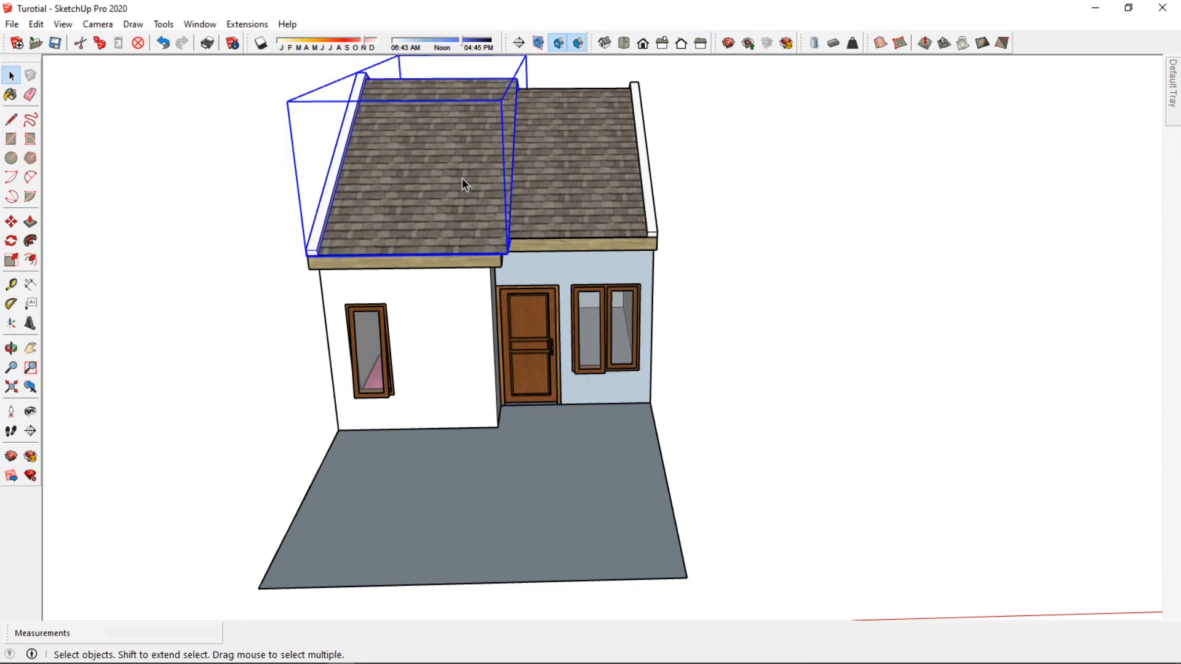
pyautogui.click(582, 183)
pyautogui.click(498, 261)
pyautogui.click(556, 246)
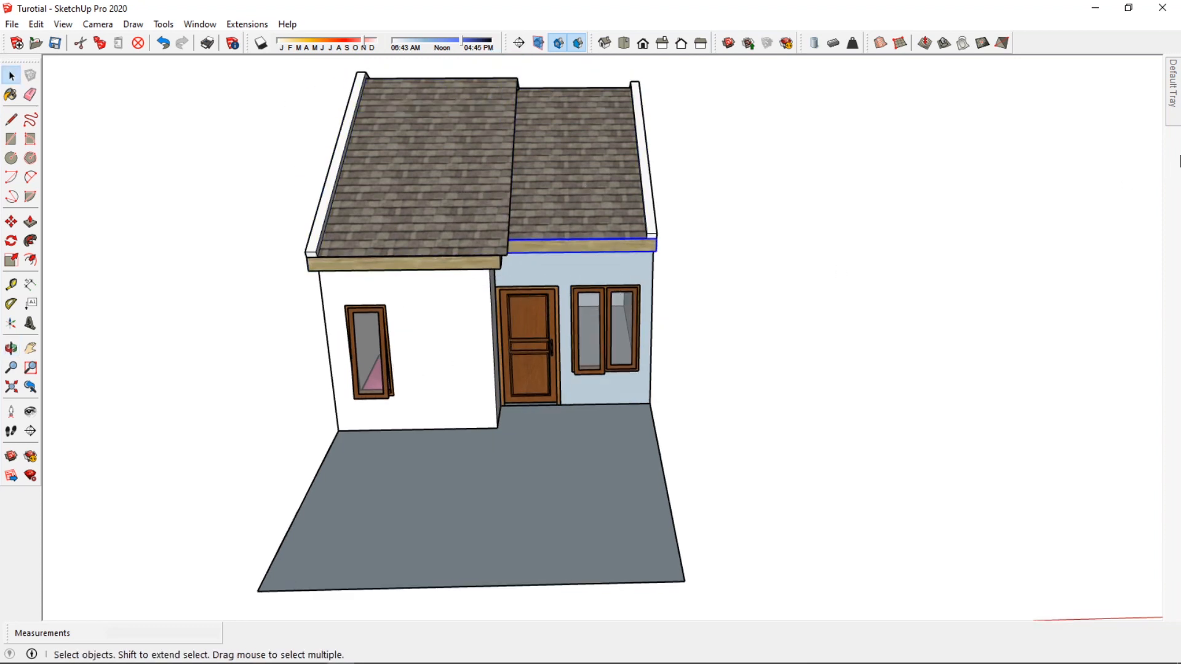
# Examine the house's door, windows, facade and roof from close up, from above and from the front
pyautogui.moveTo(1177, 118)
pyautogui.scroll(5, 459, 335)
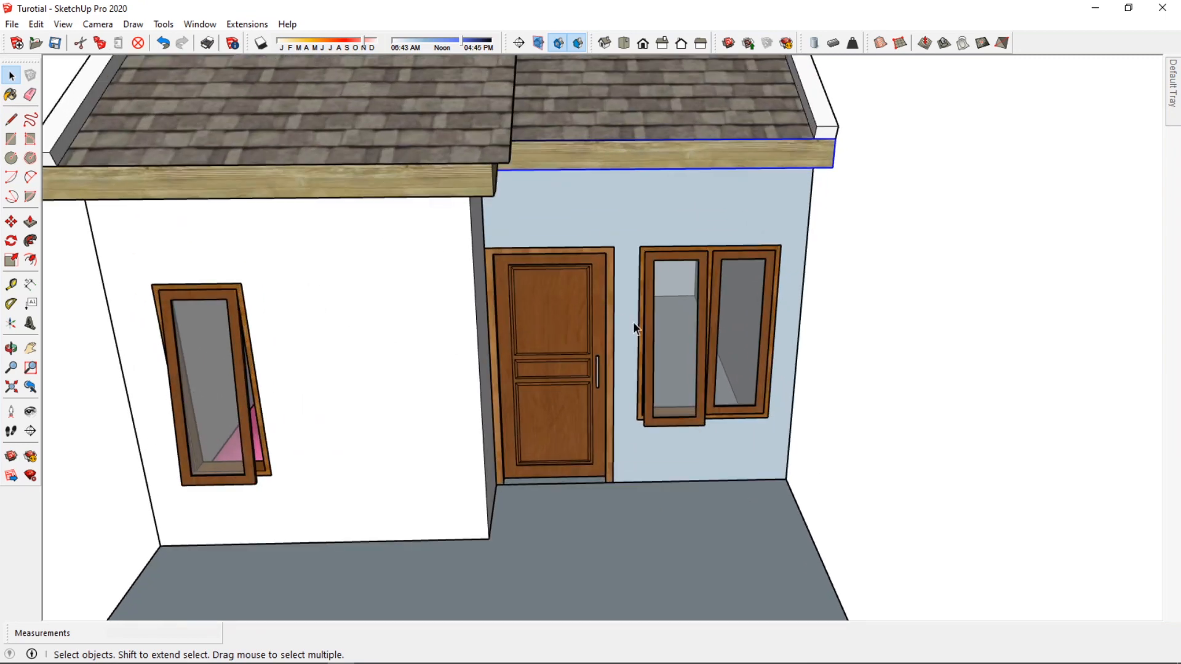
pyautogui.scroll(2, 633, 322)
pyautogui.moveTo(633, 323)
pyautogui.mouseDown(button='middle')
pyautogui.moveTo(541, 326)
pyautogui.moveTo(529, 340)
pyautogui.moveTo(562, 370)
pyautogui.mouseUp(button='middle')
pyautogui.scroll(5, 497, 344)
pyautogui.scroll(-8, 508, 338)
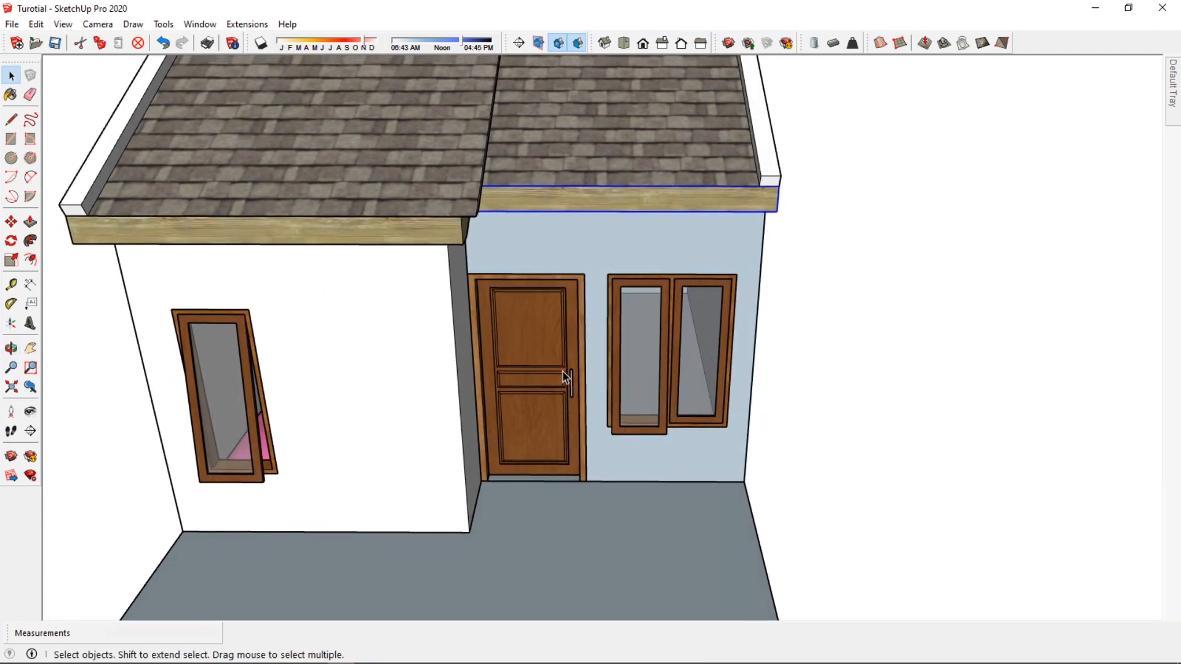
pyautogui.scroll(-5, 562, 370)
pyautogui.scroll(6, 581, 157)
pyautogui.moveTo(534, 241); pyautogui.dragTo(554, 332, button='middle')
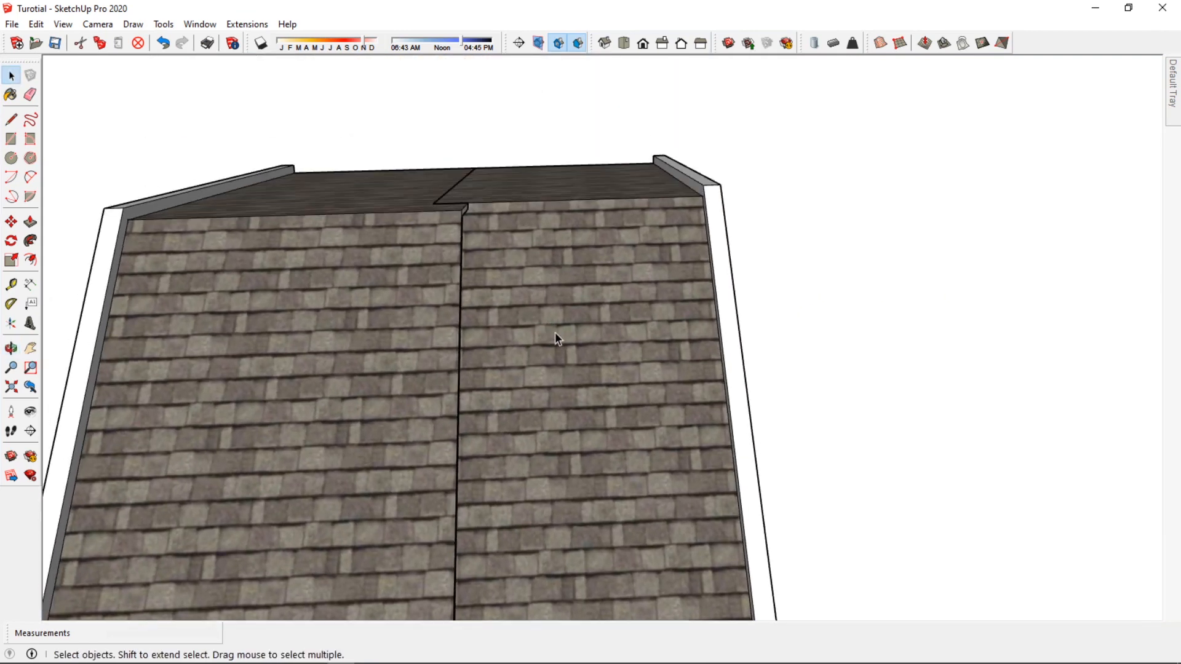
pyautogui.scroll(-5, 554, 333)
pyautogui.moveTo(544, 382); pyautogui.dragTo(545, 373, button='middle')
pyautogui.scroll(3, 574, 468)
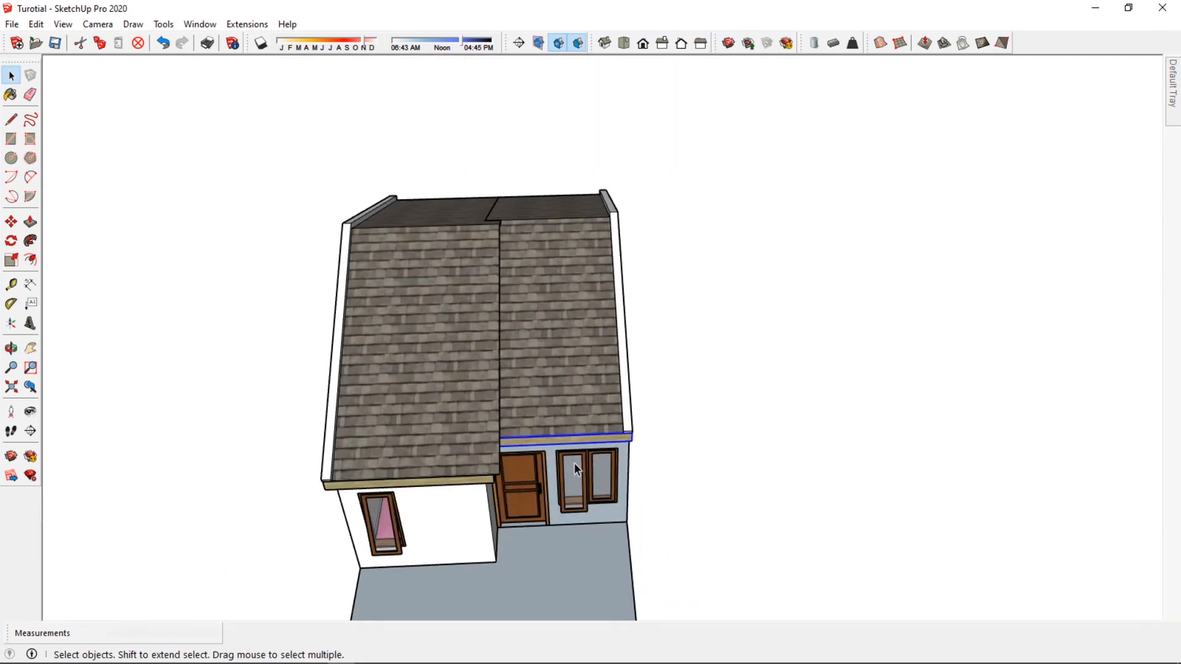
pyautogui.scroll(3, 574, 467)
pyautogui.click(30, 348)
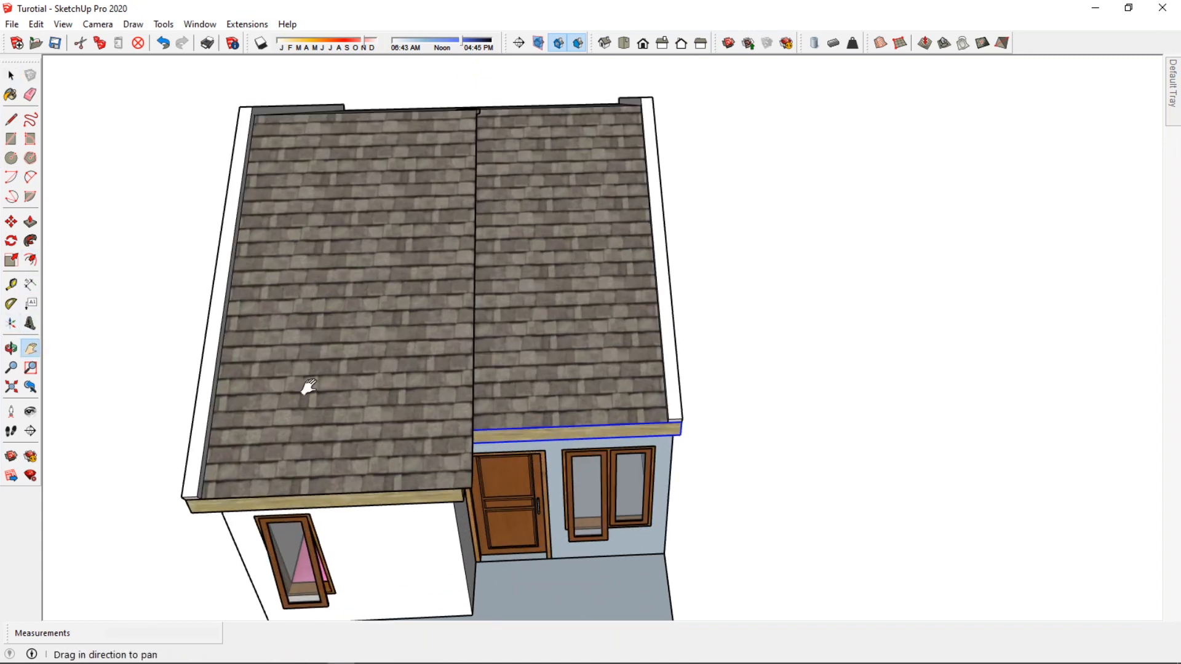
pyautogui.moveTo(435, 415); pyautogui.dragTo(435, 326)
pyautogui.scroll(-3, 448, 354)
pyautogui.moveTo(450, 357); pyautogui.dragTo(426, 315, button='middle')
pyautogui.scroll(-1, 426, 315)
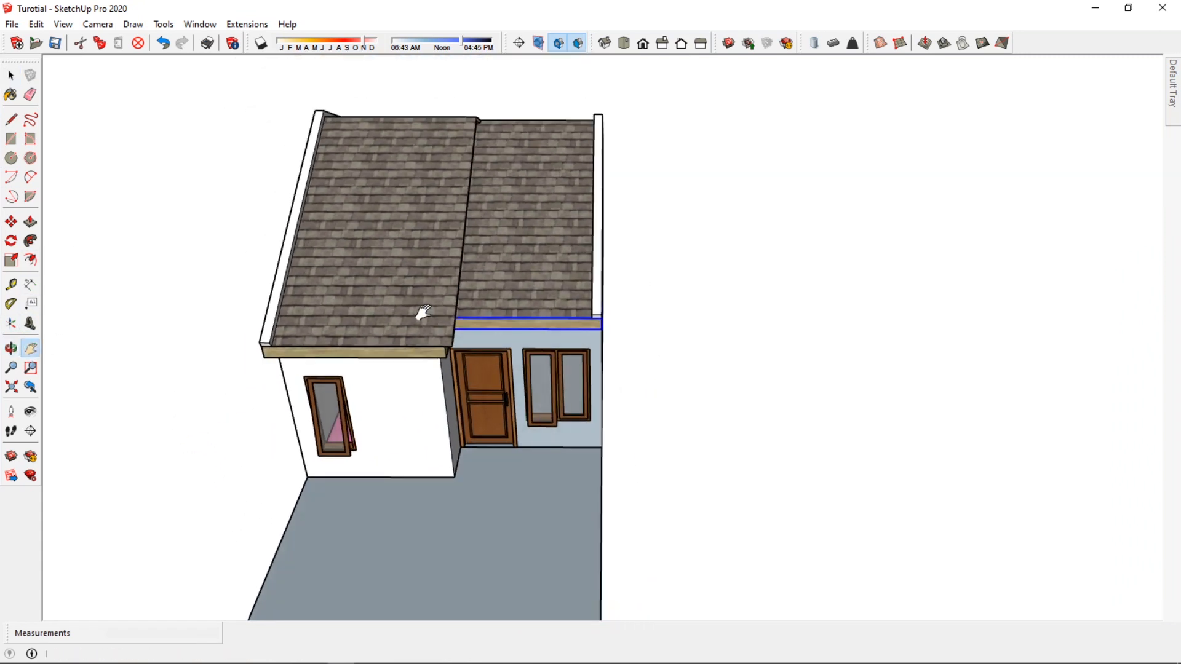
pyautogui.scroll(-2, 429, 307)
pyautogui.moveTo(436, 351); pyautogui.dragTo(477, 340)
pyautogui.moveTo(478, 338); pyautogui.dragTo(499, 284, button='middle')
pyautogui.scroll(1, 500, 285)
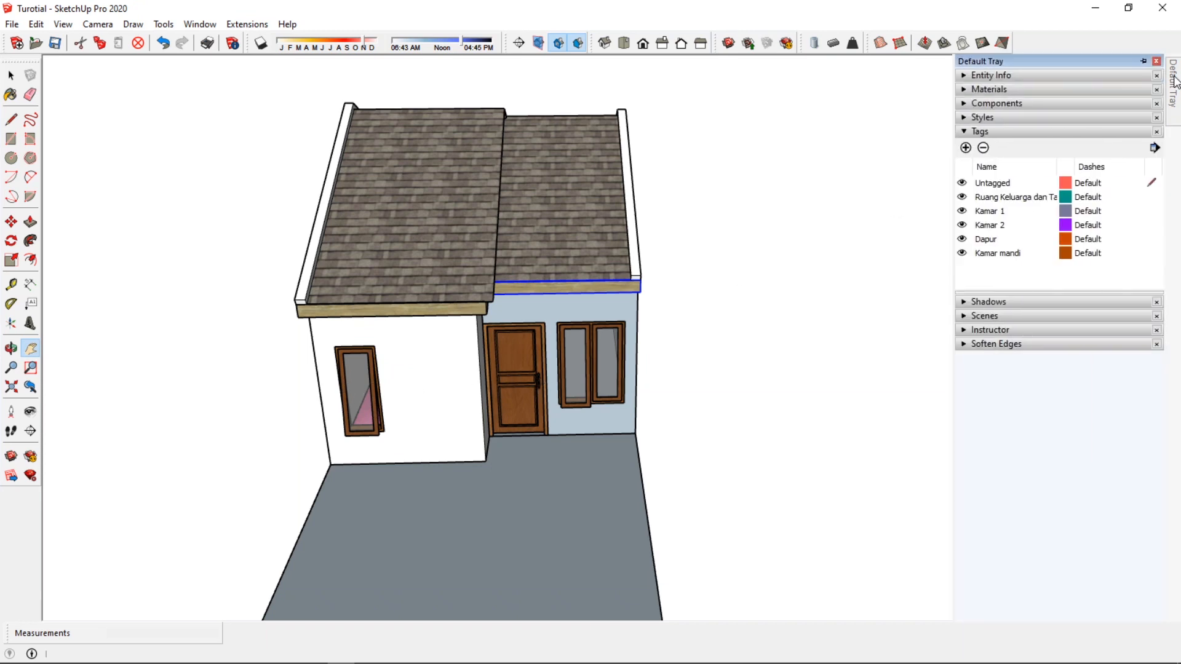
# Pin the Default Tray open and add two tags named Pintu and Jendela
pyautogui.click(1145, 61)
pyautogui.click(984, 147)
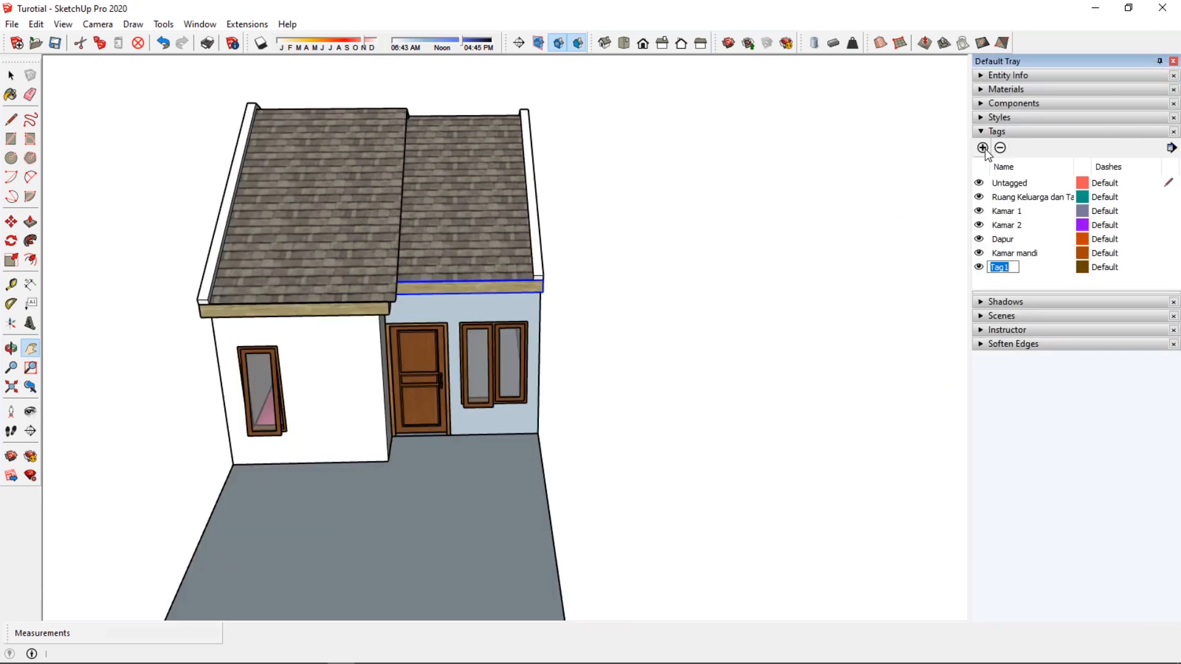
pyautogui.write('Pintu')
pyautogui.click(983, 147)
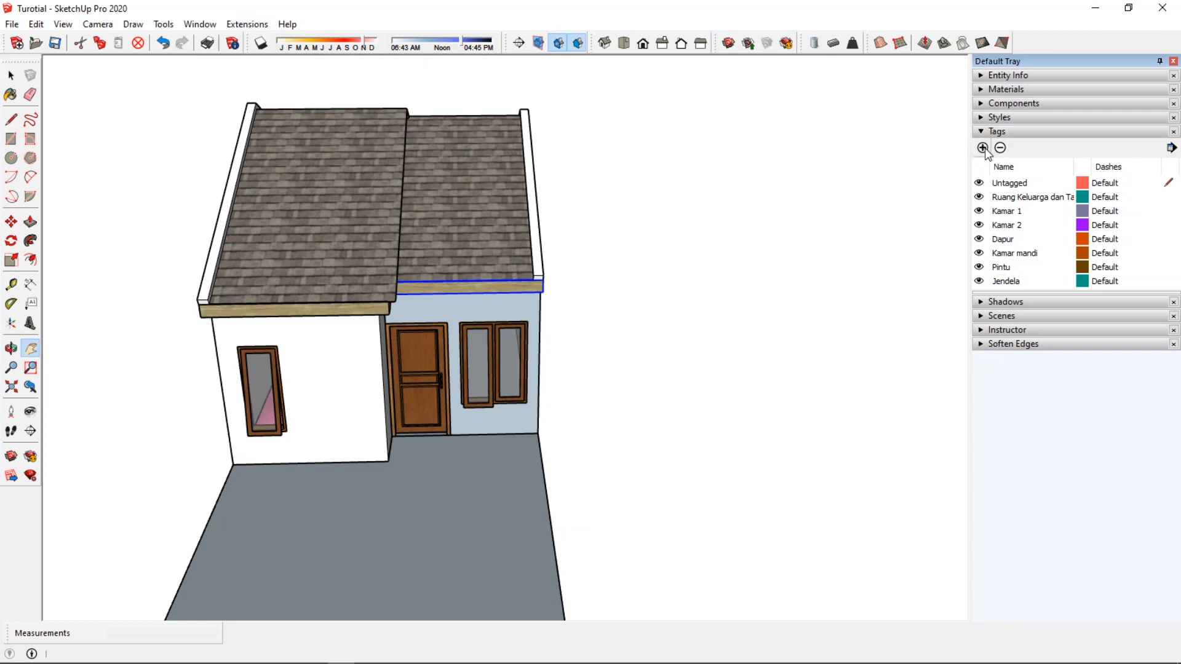
# Add two tags named Atap and risplang
pyautogui.click(983, 149)
pyautogui.write('Atap')
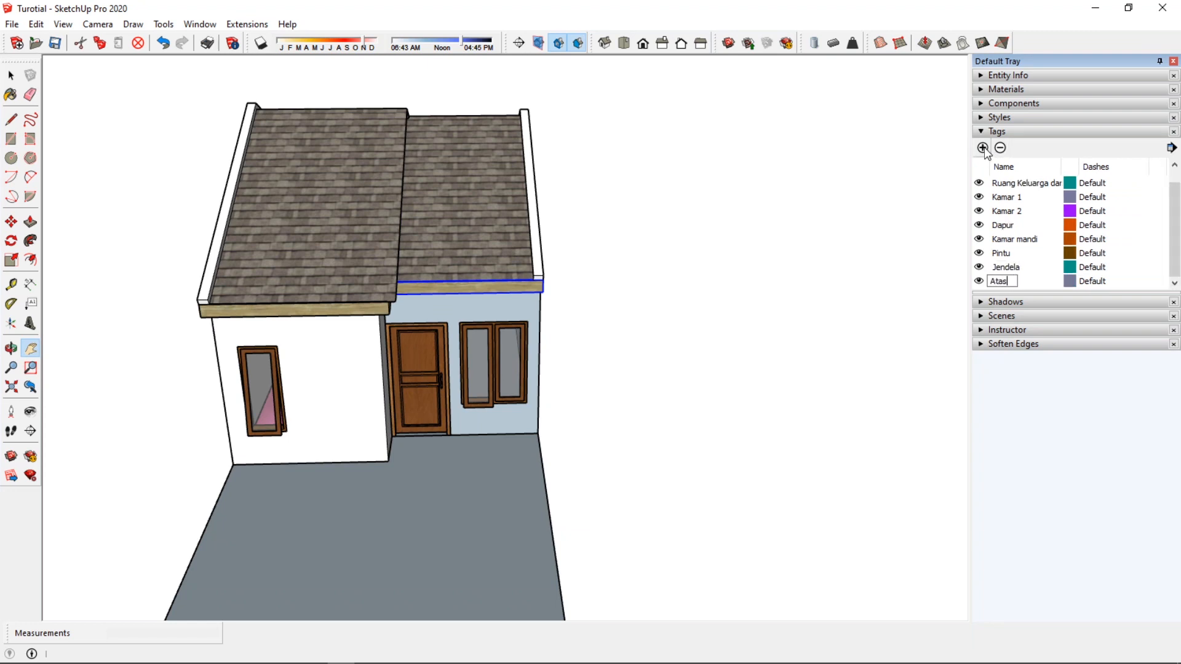
pyautogui.press('Return')
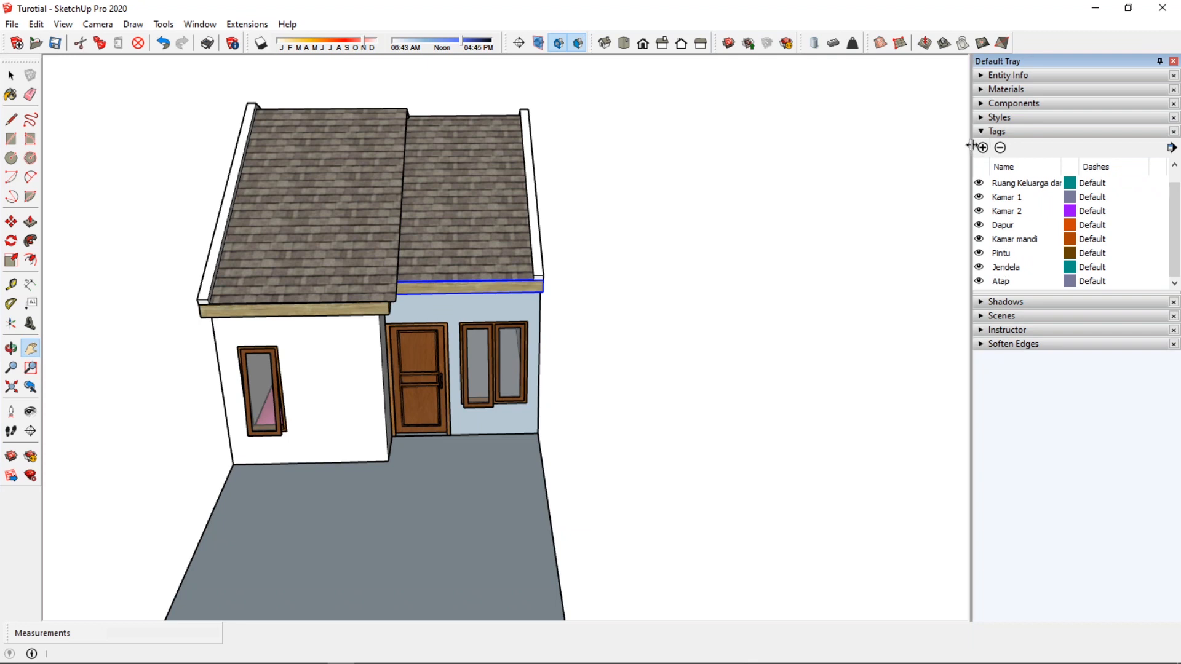
pyautogui.click(983, 149)
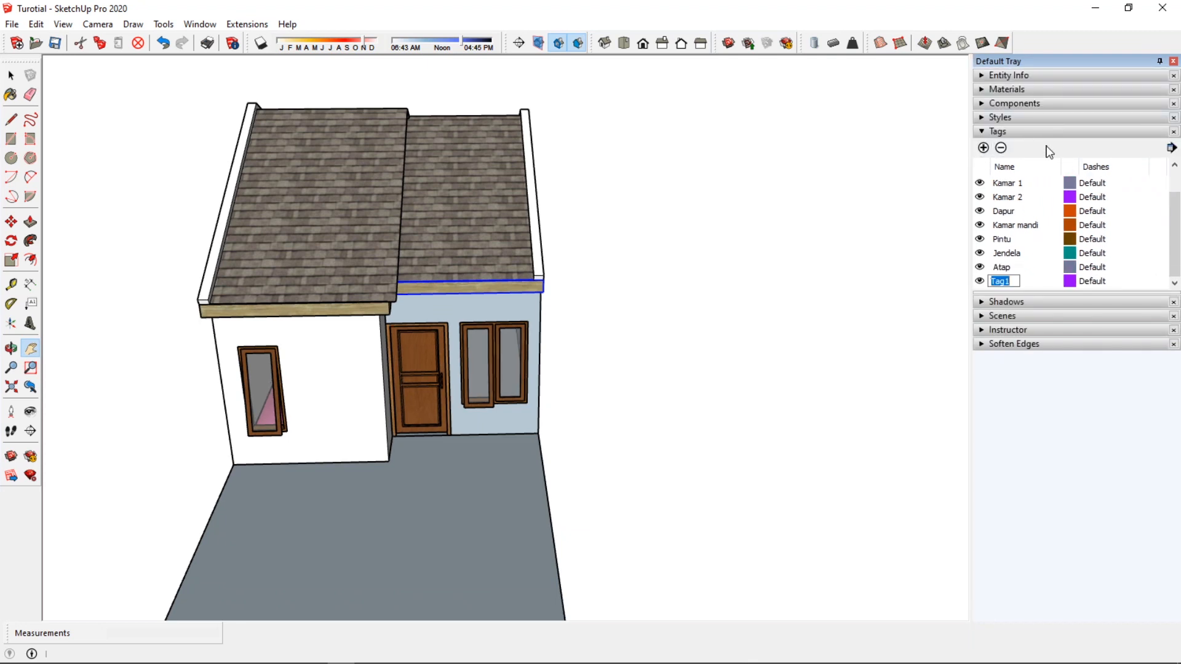
pyautogui.write('risplan')
pyautogui.press('Return')
pyautogui.click(981, 255)
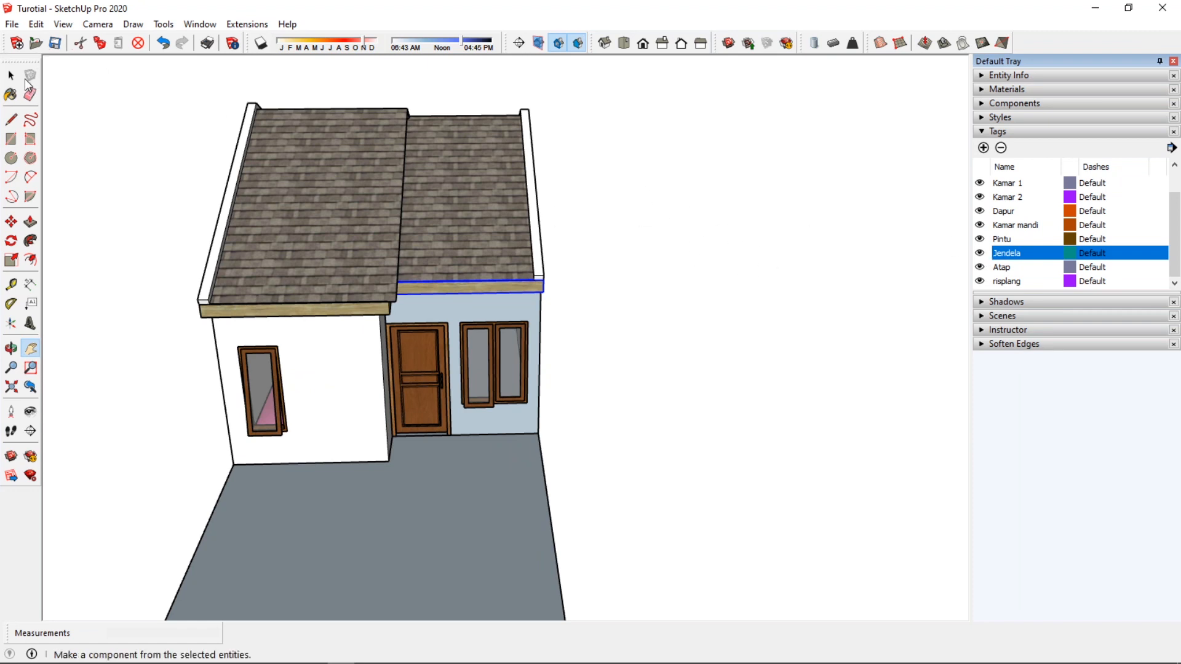
# Assign the Atap tag to both roof slopes of the house
pyautogui.click(11, 75)
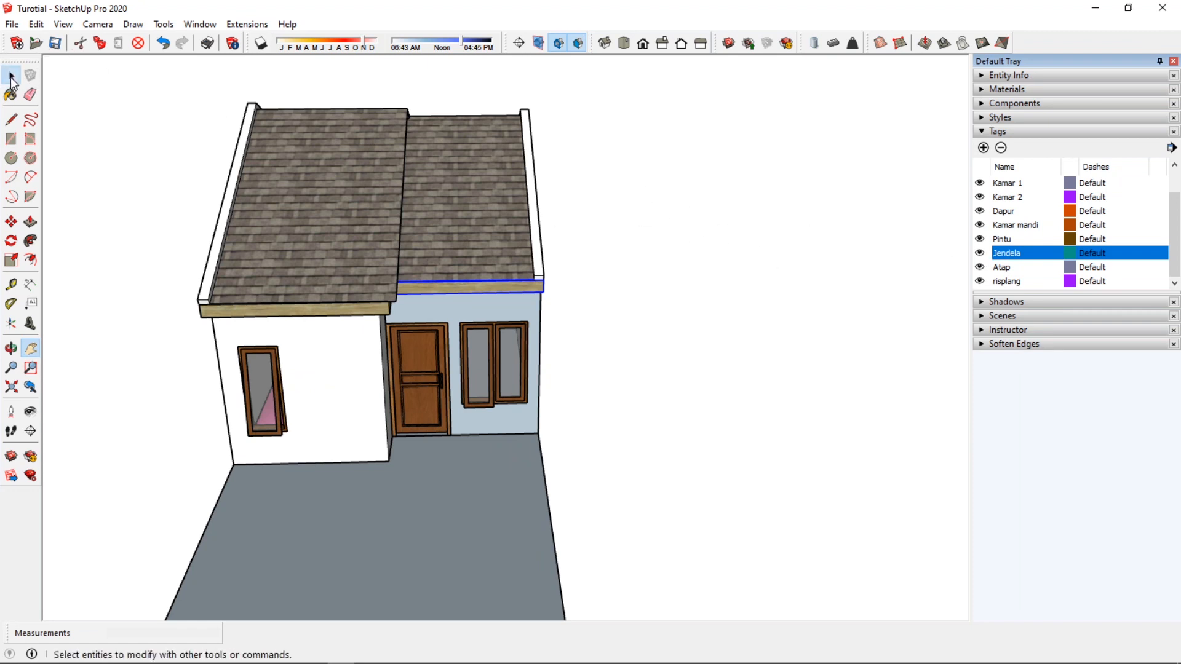
pyautogui.click(331, 196)
pyautogui.keyDown('shift'); pyautogui.click(451, 207); pyautogui.keyUp('shift')
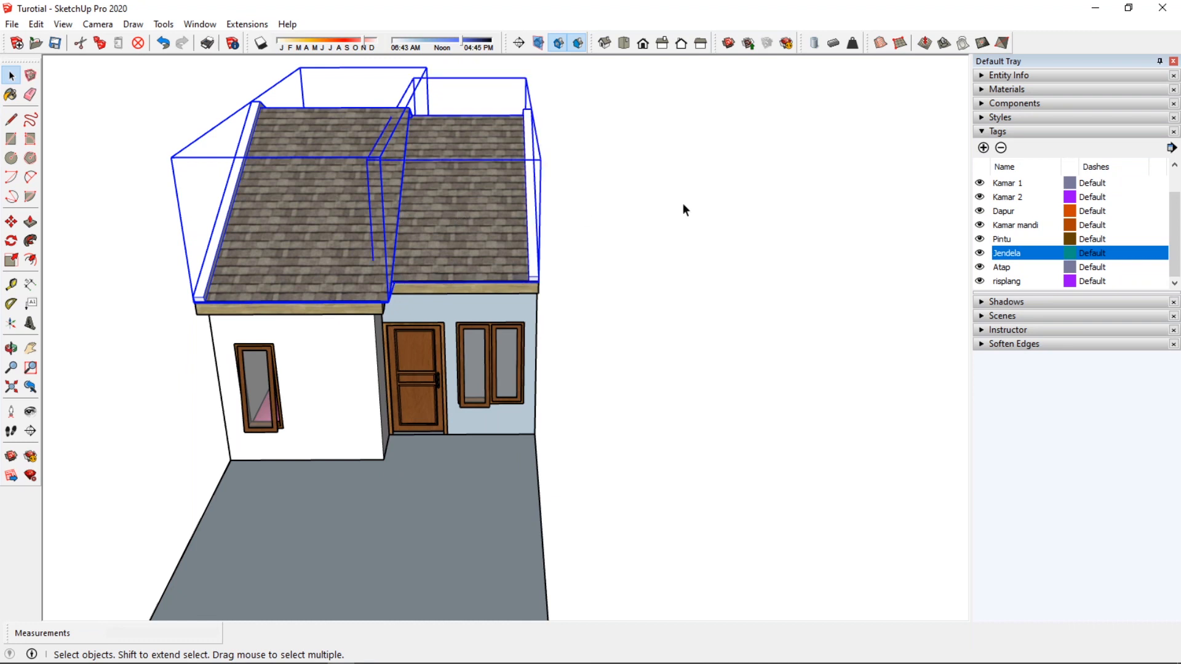
pyautogui.click(981, 76)
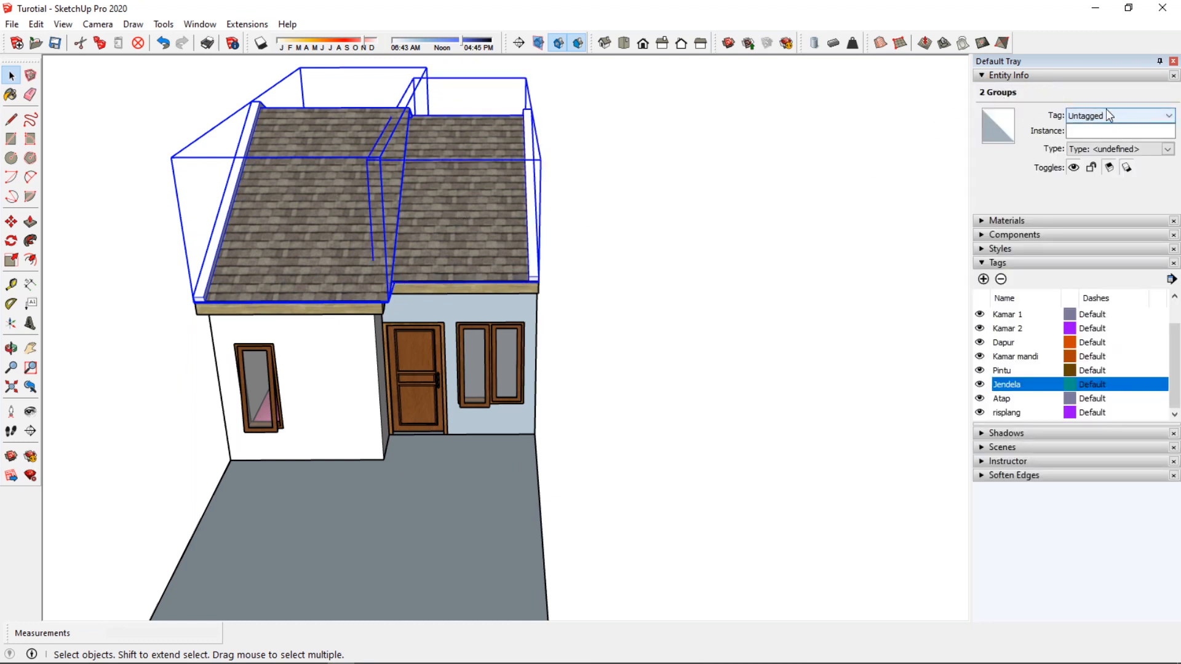
pyautogui.click(1107, 122)
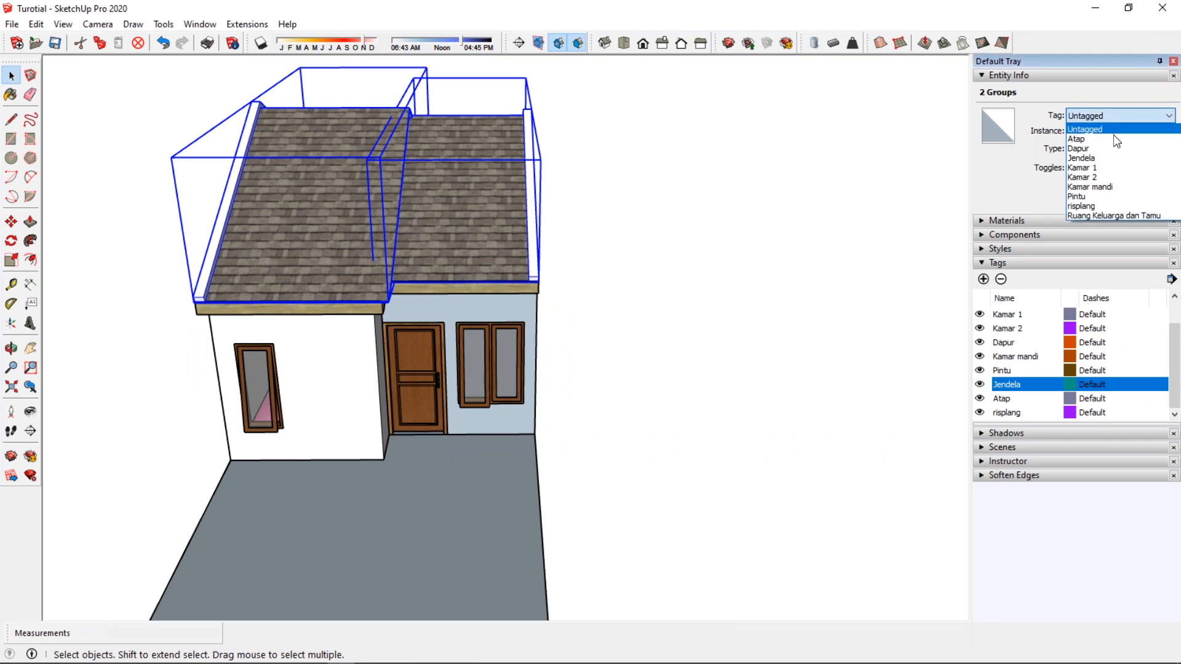
pyautogui.click(1082, 138)
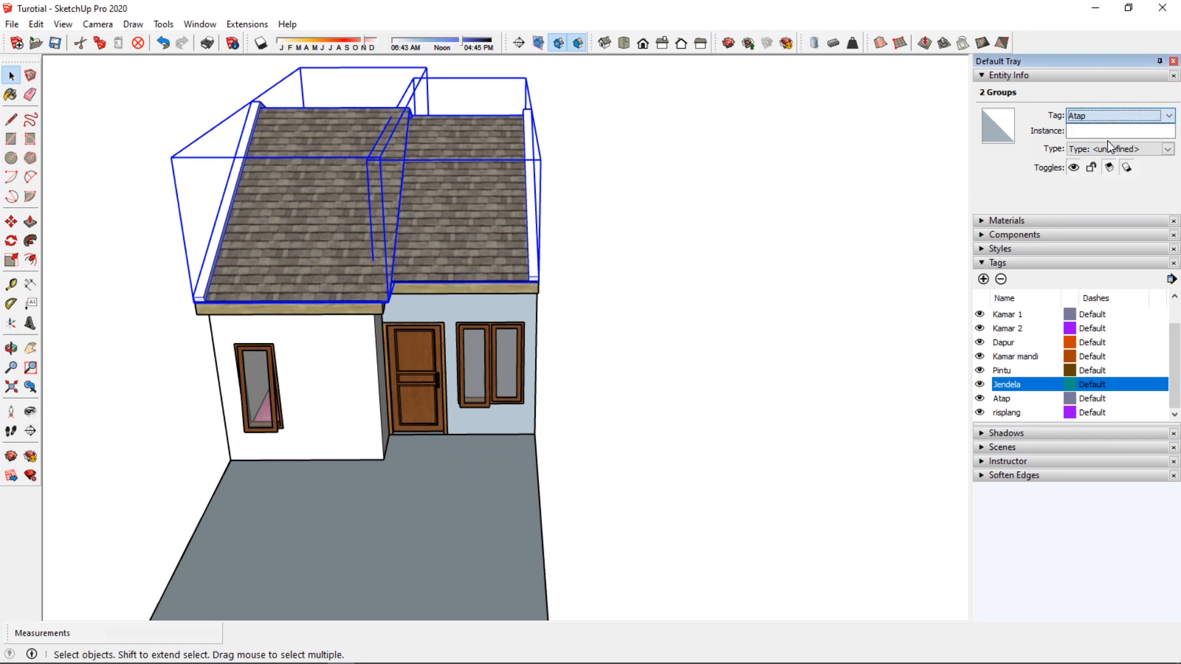
# Assign the risplang tag to both fascia boards below the roof and clear the selection
pyautogui.click(367, 312)
pyautogui.keyDown('shift'); pyautogui.click(442, 289); pyautogui.keyUp('shift')
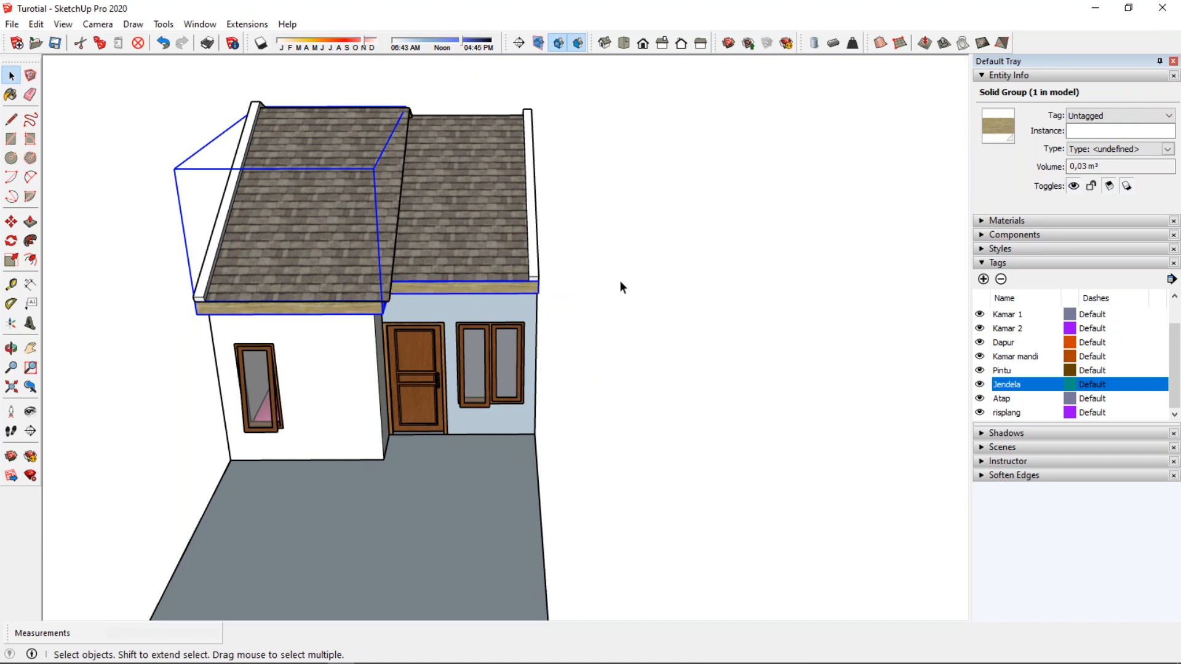
pyautogui.click(1144, 115)
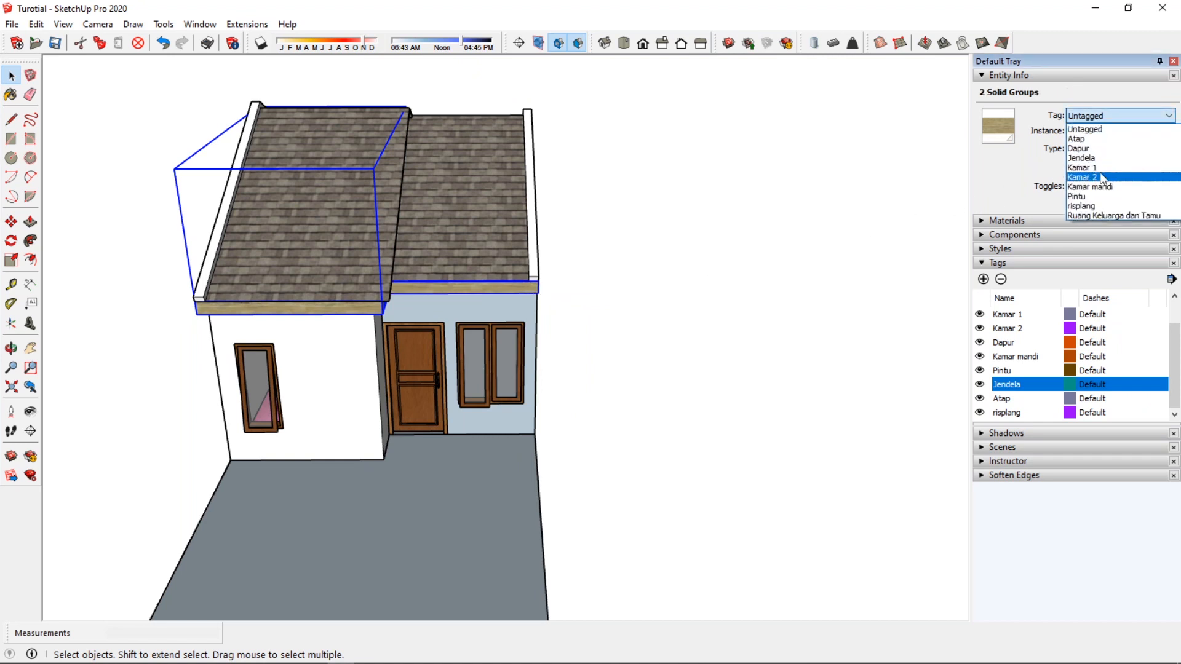
pyautogui.click(1101, 197)
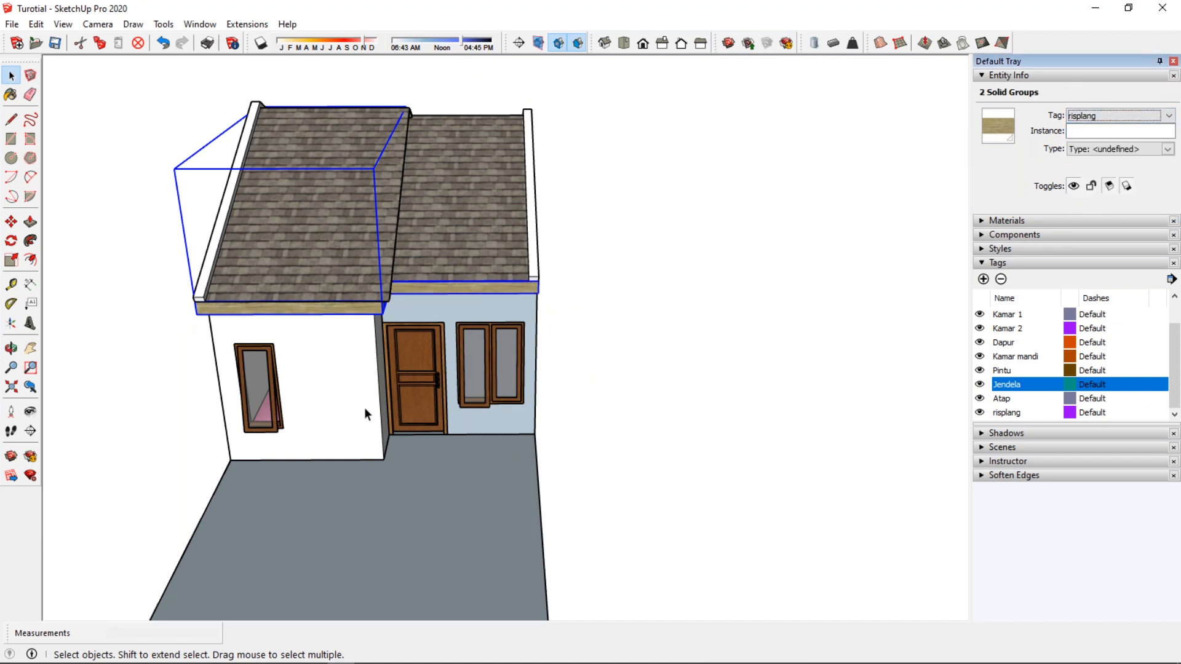
pyautogui.press('Escape')
# Assign the Pintu tag to the front door
pyautogui.click(436, 385)
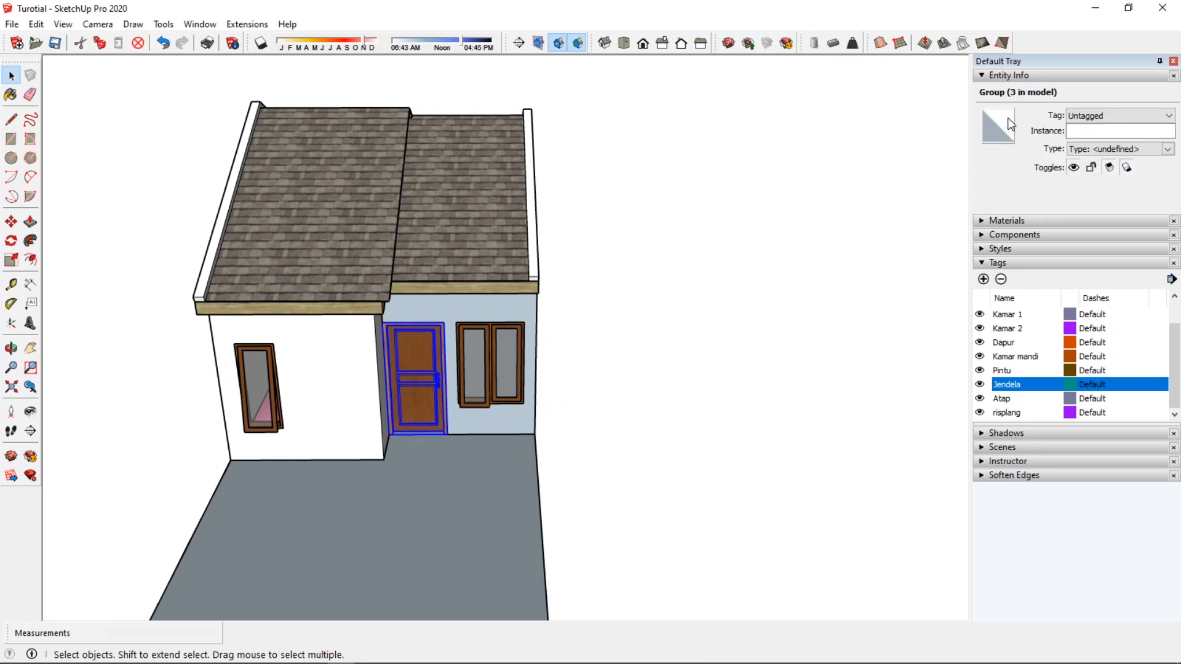
pyautogui.click(1145, 115)
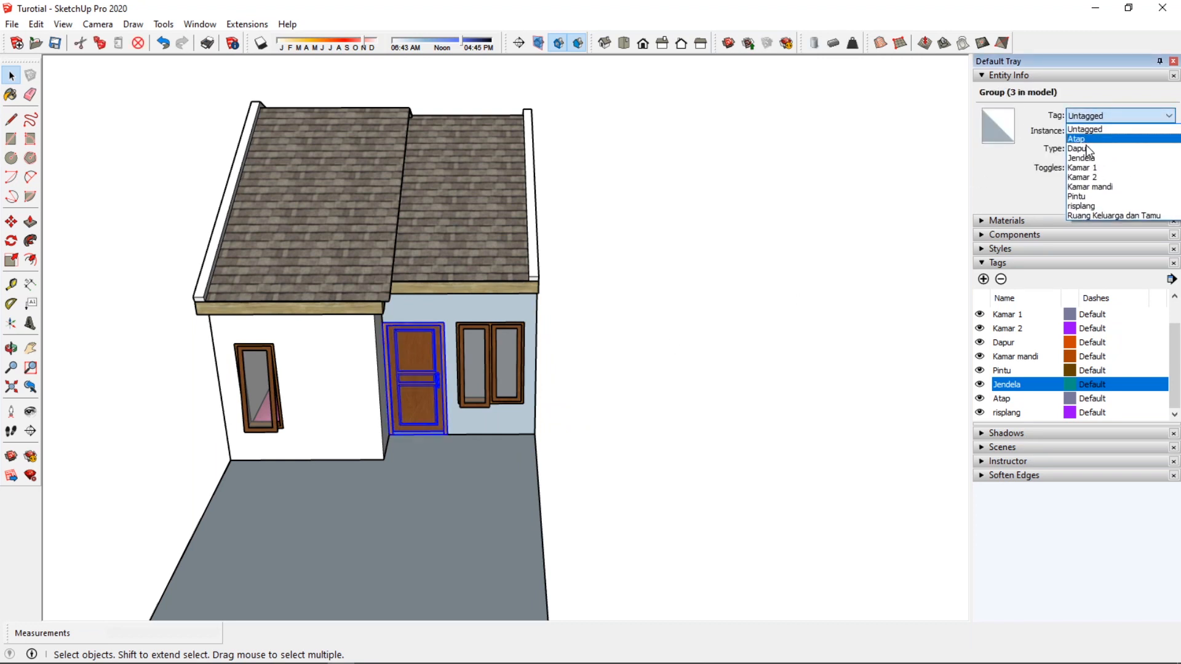
pyautogui.click(1083, 196)
# Assign the Jendela tag to the double window and the single front window, and clear the selection
pyautogui.click(505, 369)
pyautogui.keyDown('shift'); pyautogui.click(261, 387); pyautogui.keyUp('shift')
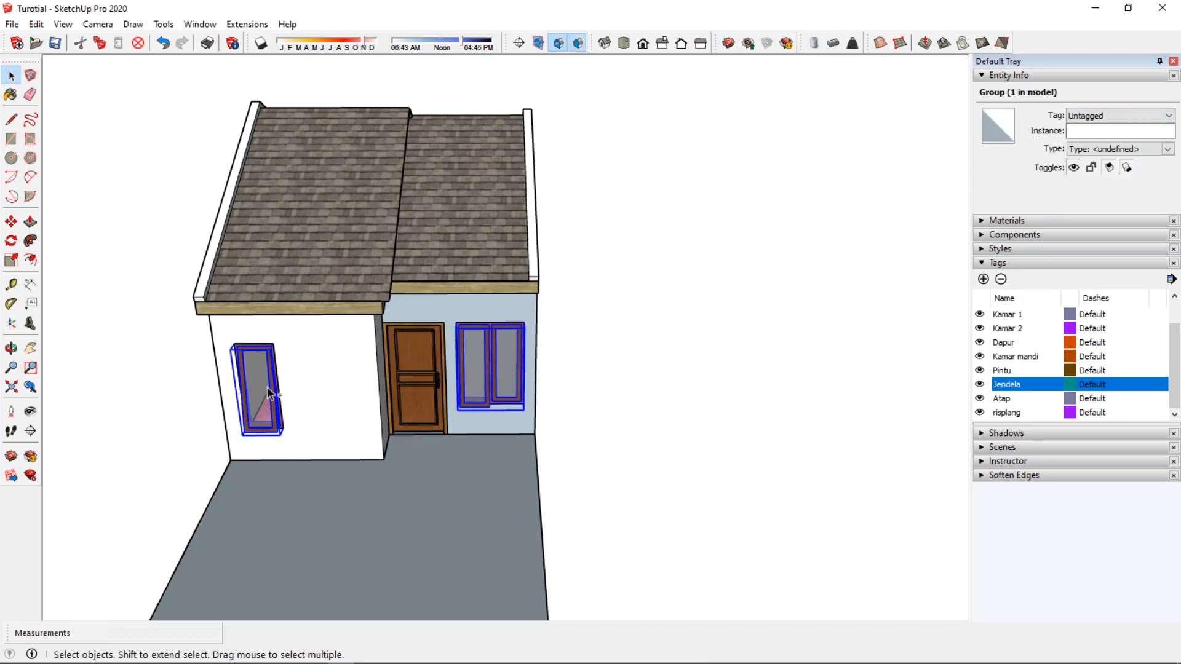
pyautogui.click(1151, 116)
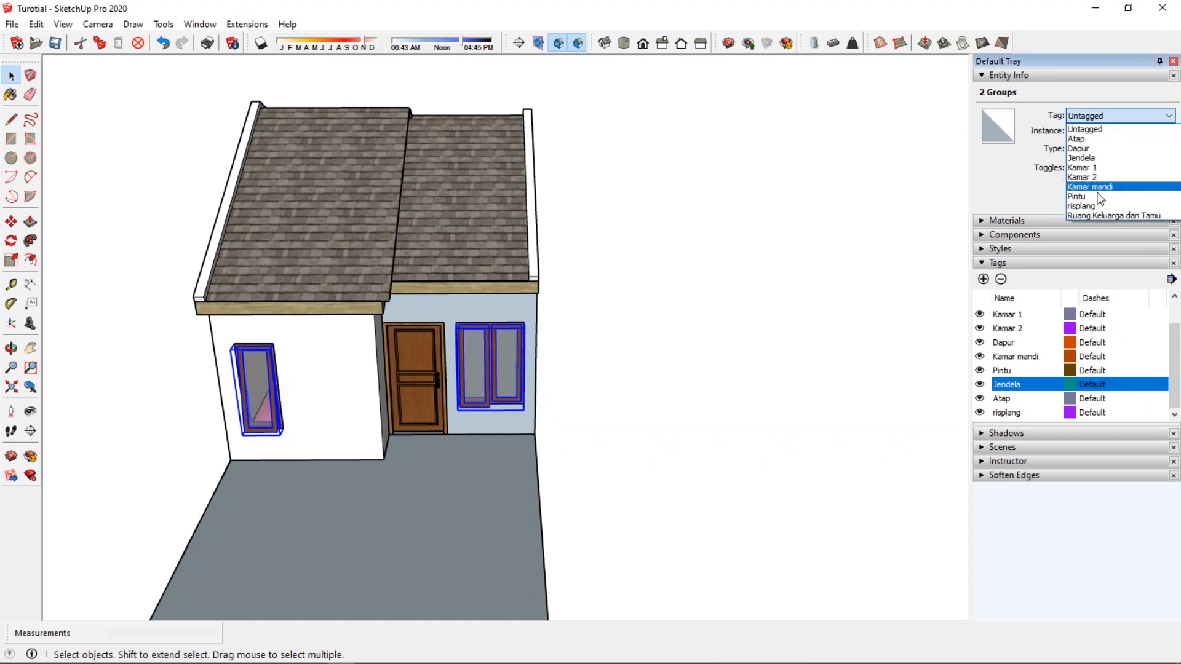
pyautogui.click(1083, 159)
pyautogui.click(681, 268)
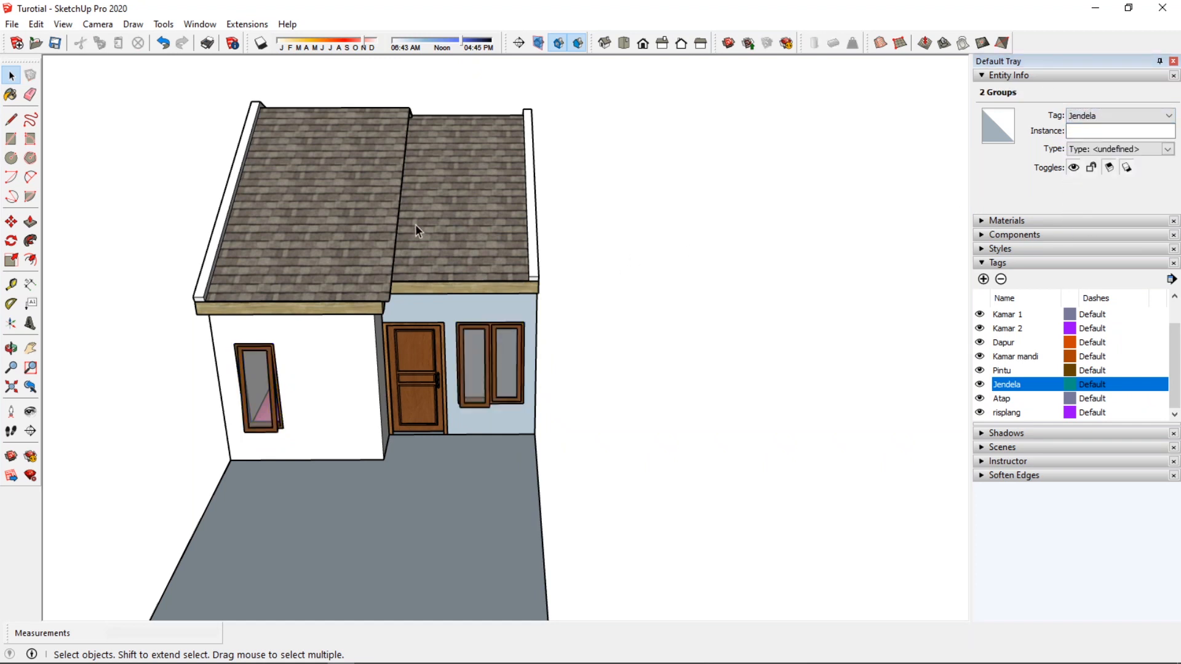
# Collapse the entity details, hide the Atap tag to look into the rooms from above, and show it again
pyautogui.click(28, 351)
pyautogui.moveTo(390, 266); pyautogui.dragTo(439, 310)
pyautogui.click(992, 77)
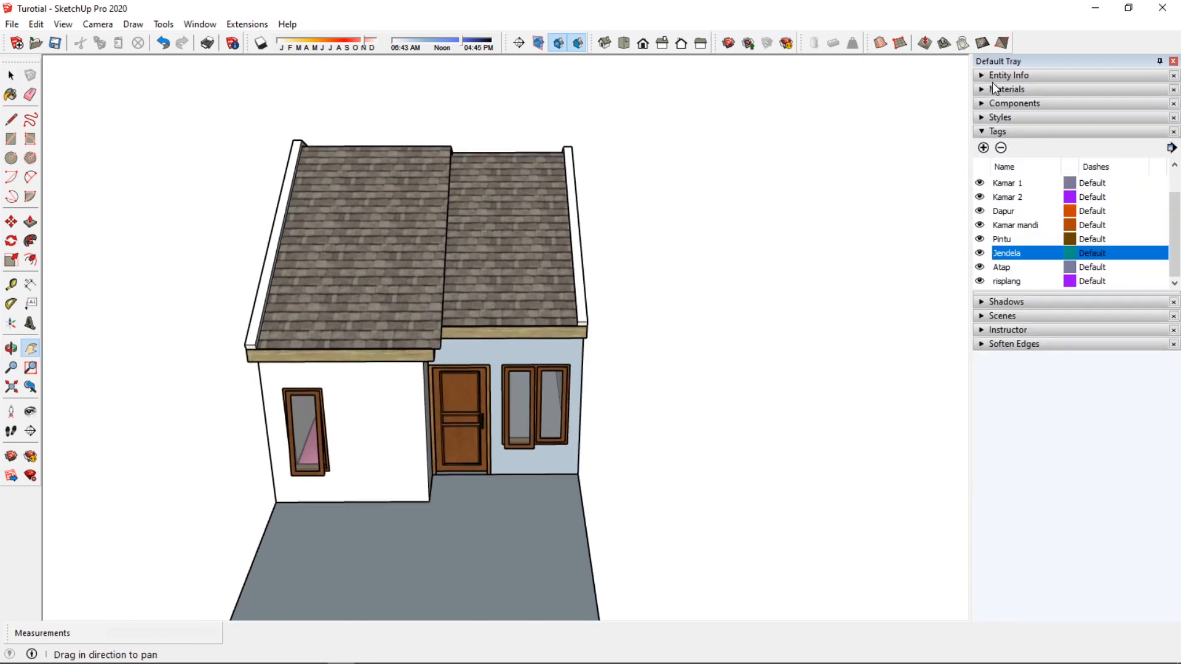
pyautogui.click(979, 267)
pyautogui.moveTo(409, 148); pyautogui.dragTo(468, 416, button='middle')
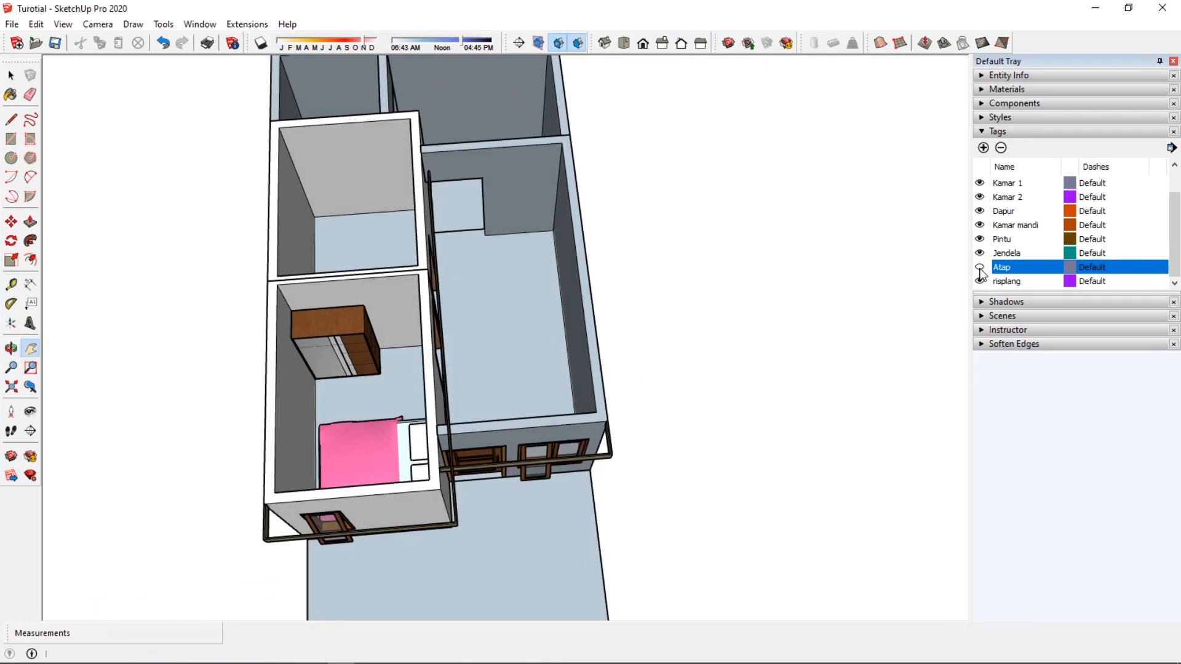
pyautogui.click(980, 267)
# Examine the roofed house from above and from the front
pyautogui.scroll(-3, 754, 318)
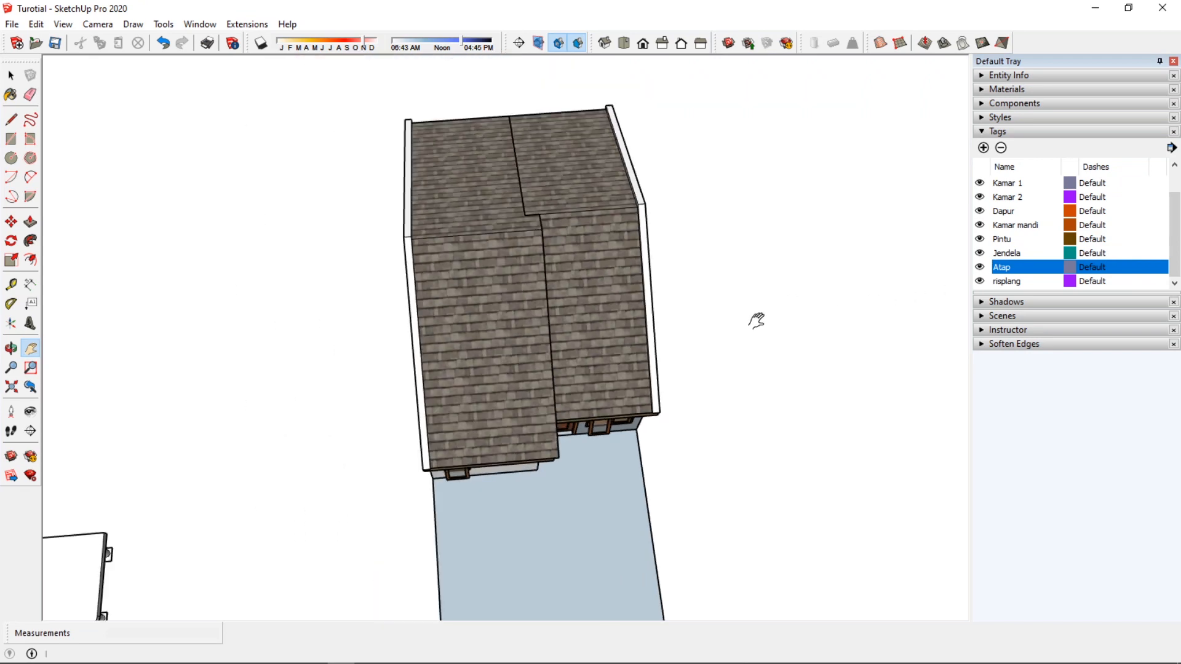
pyautogui.moveTo(753, 319); pyautogui.dragTo(784, 211, button='middle')
pyautogui.keyDown('shift'); pyautogui.moveTo(825, 303); pyautogui.dragTo(505, 265, button='middle'); pyautogui.keyUp('shift')
pyautogui.scroll(2, 457, 342)
pyautogui.scroll(1, 457, 342)
pyautogui.keyDown('shift'); pyautogui.moveTo(470, 382); pyautogui.dragTo(541, 352, button='middle'); pyautogui.keyUp('shift')
pyautogui.scroll(2, 553, 370)
pyautogui.scroll(-1, 555, 384)
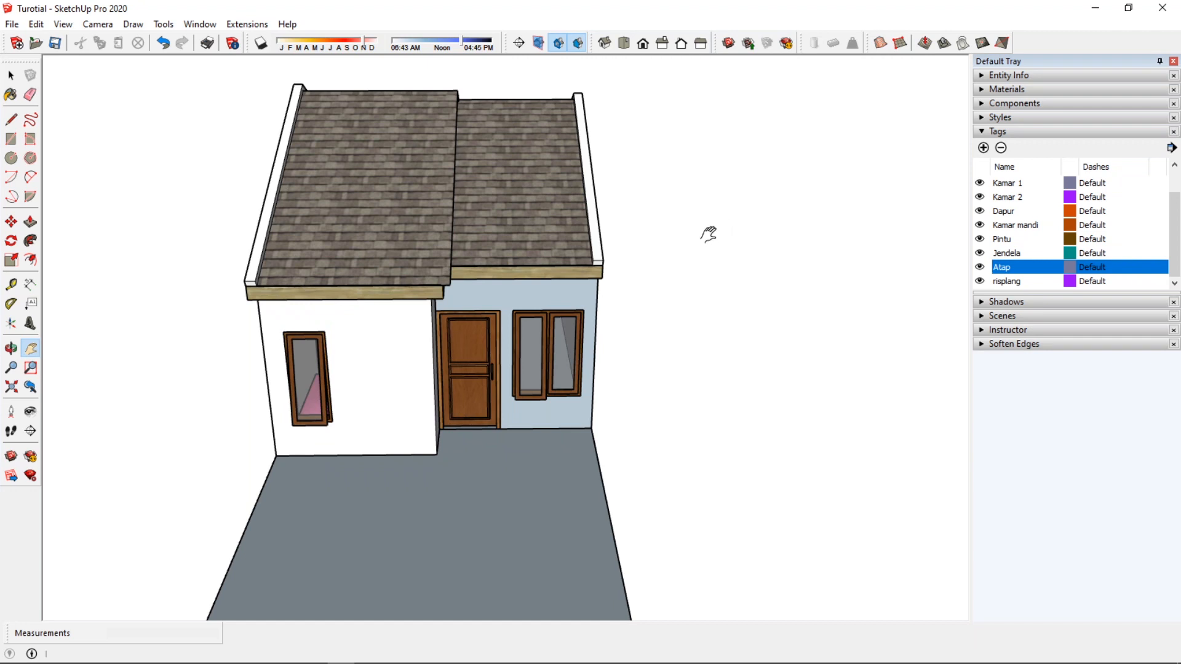
pyautogui.scroll(1, 701, 292)
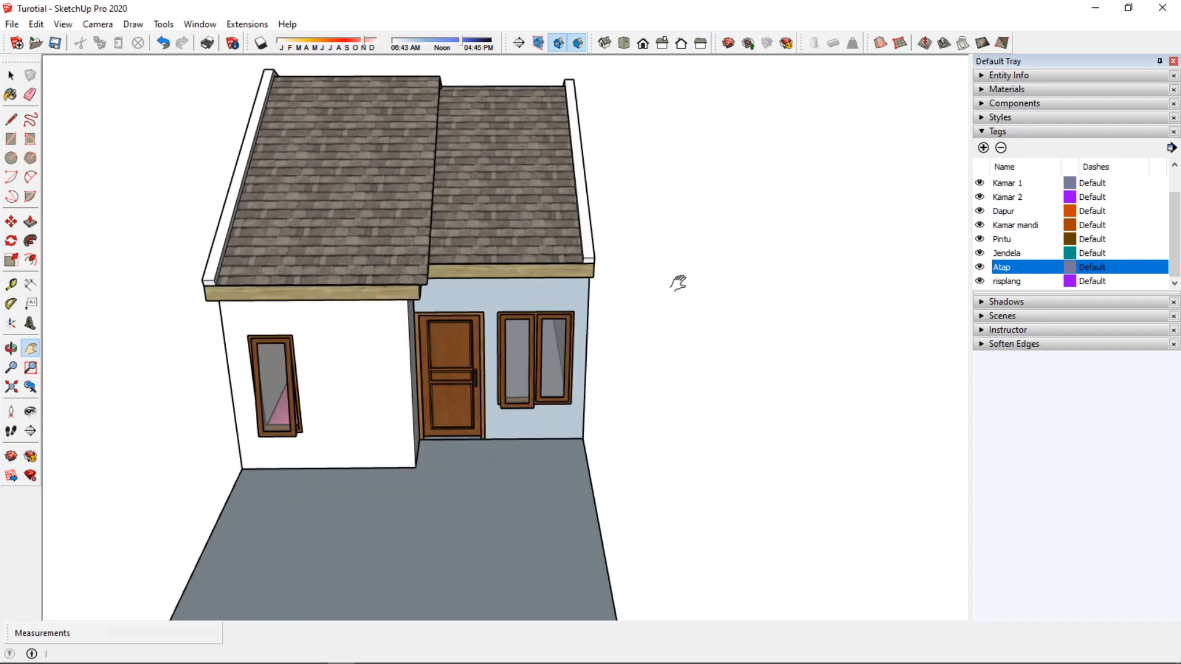
pyautogui.moveTo(672, 302); pyautogui.dragTo(585, 314, button='middle')
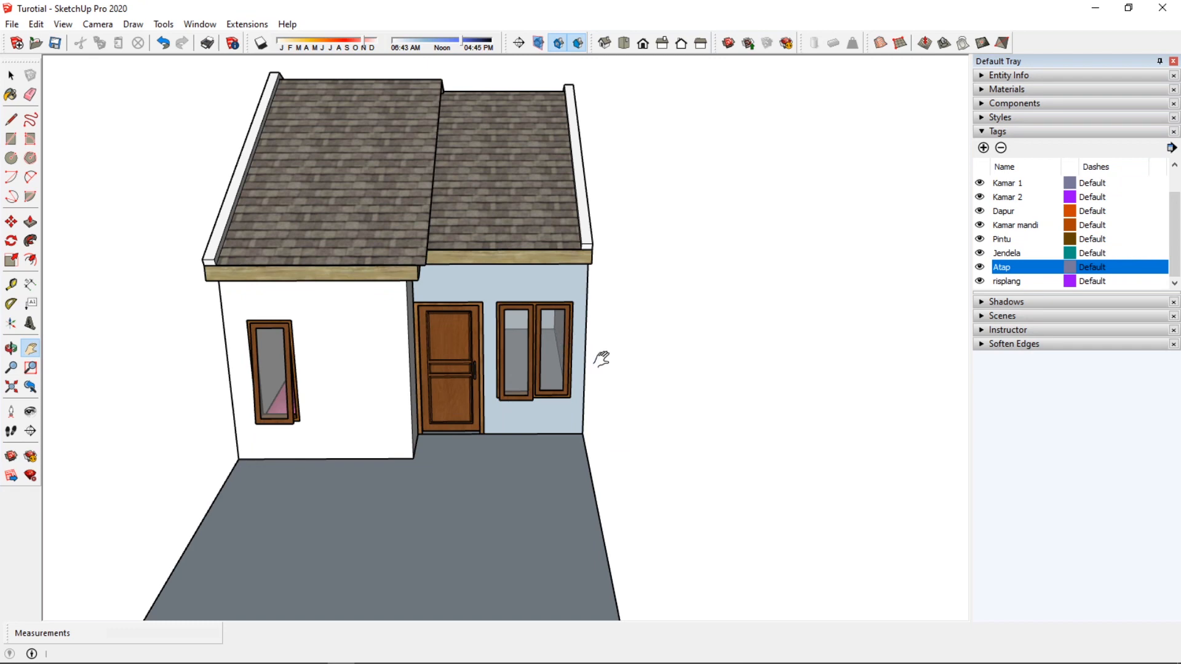
# Frame the house's front facade at eye level from close up and add a scene of this view
pyautogui.scroll(5, 603, 363)
pyautogui.moveTo(522, 340); pyautogui.dragTo(534, 372)
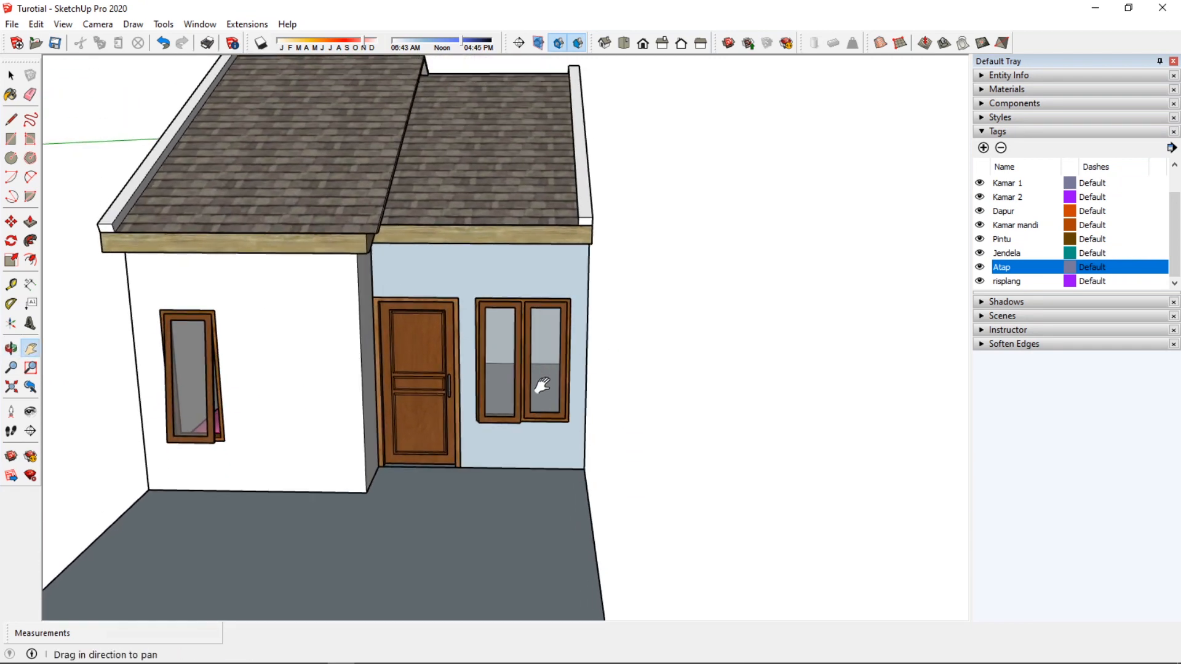
pyautogui.moveTo(545, 386); pyautogui.dragTo(561, 375, button='middle')
pyautogui.moveTo(480, 346); pyautogui.dragTo(488, 388)
pyautogui.moveTo(488, 388)
pyautogui.mouseDown(button='middle')
pyautogui.moveTo(482, 377)
pyautogui.moveTo(490, 387)
pyautogui.moveTo(472, 389)
pyautogui.mouseUp(button='middle')
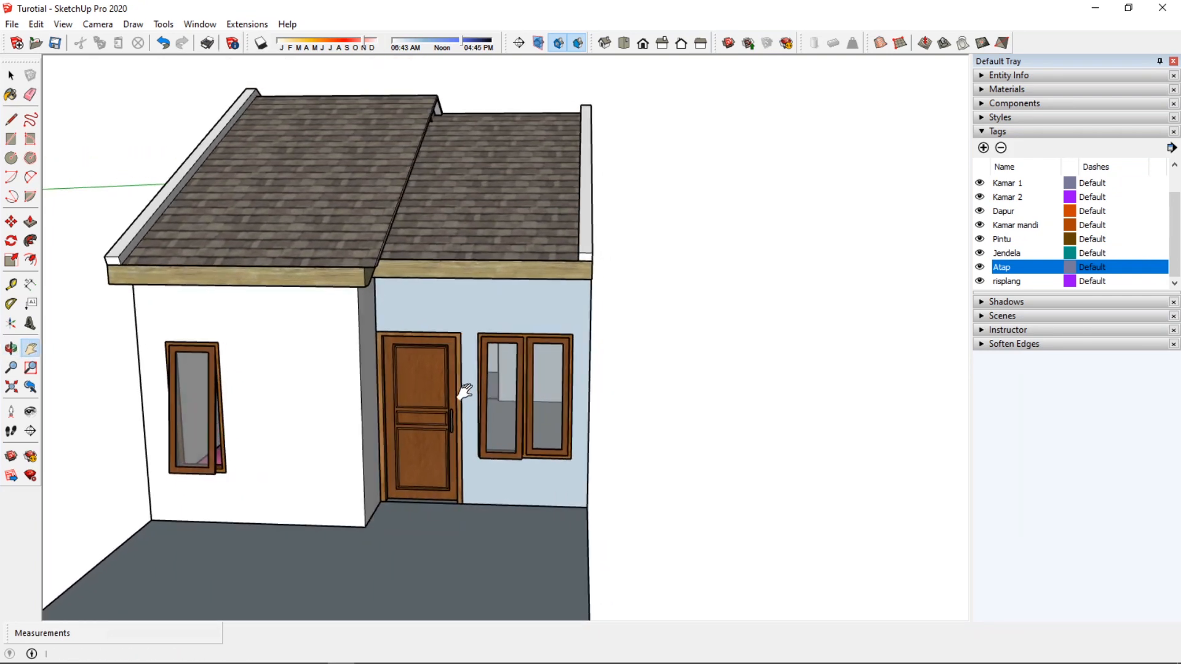
pyautogui.moveTo(461, 390); pyautogui.dragTo(541, 390)
pyautogui.moveTo(541, 390); pyautogui.dragTo(539, 424, button='middle')
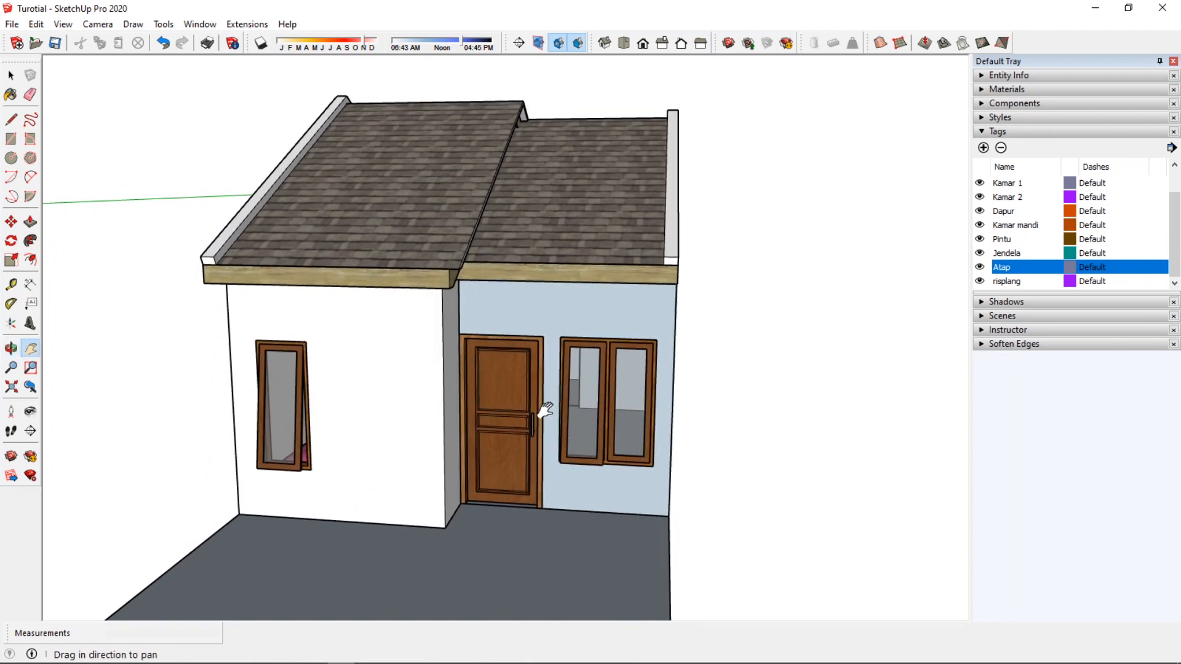
pyautogui.moveTo(542, 407); pyautogui.dragTo(545, 395)
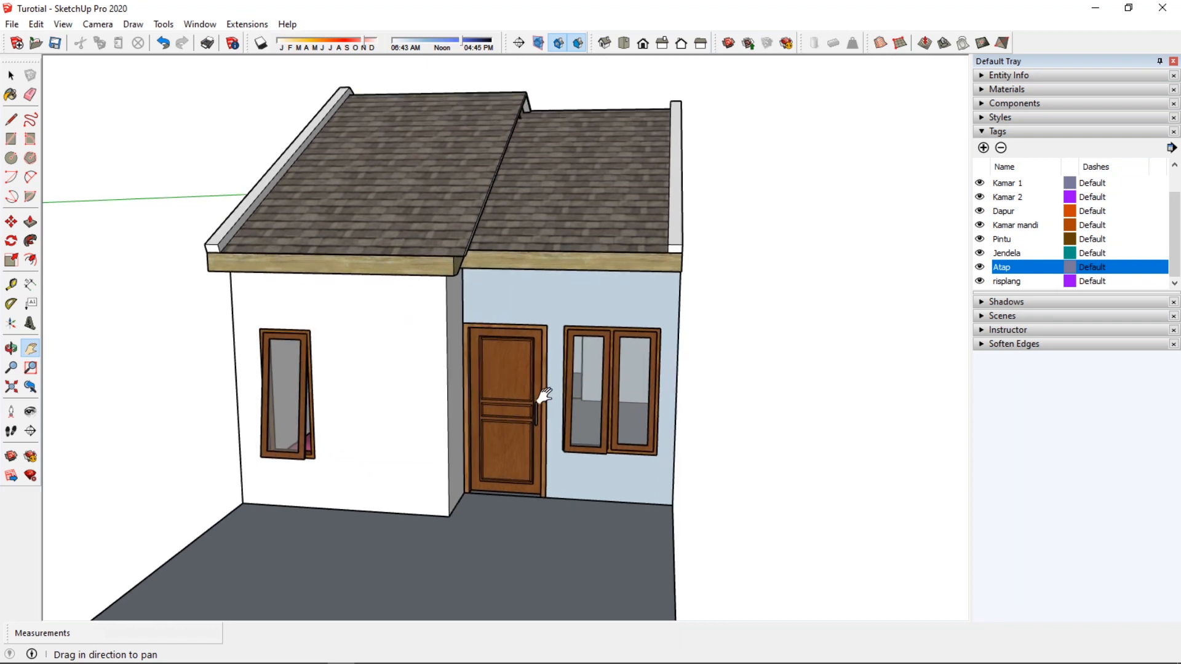
pyautogui.click(64, 28)
pyautogui.moveTo(133, 300)
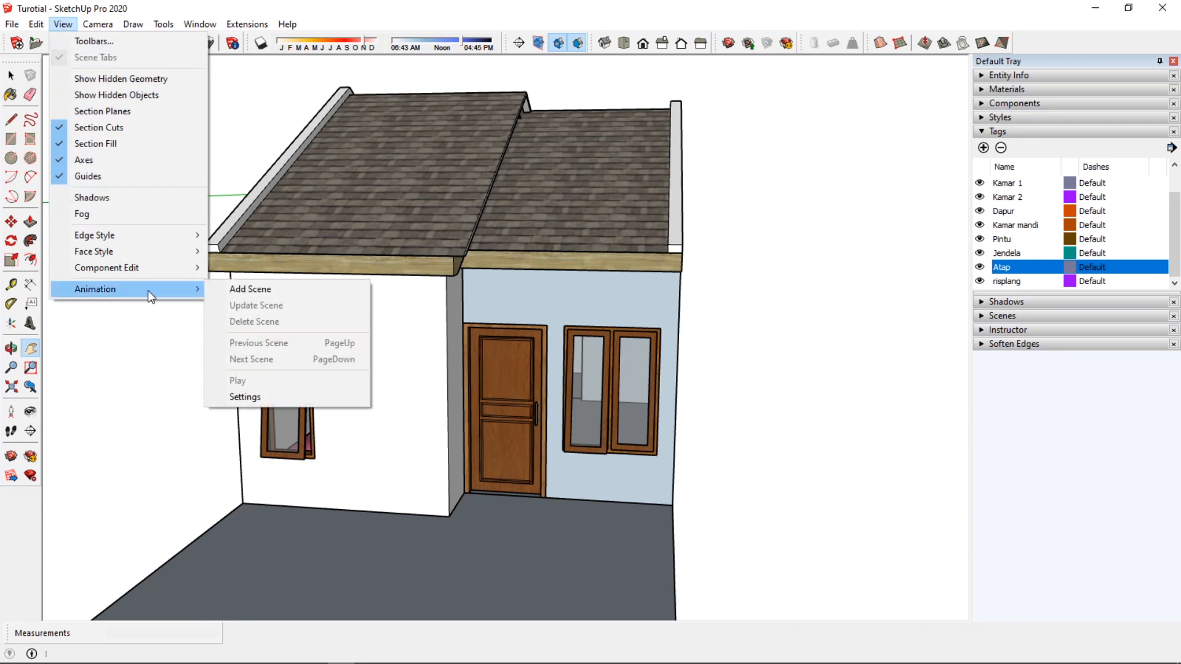
pyautogui.click(249, 289)
pyautogui.rightClick(61, 61)
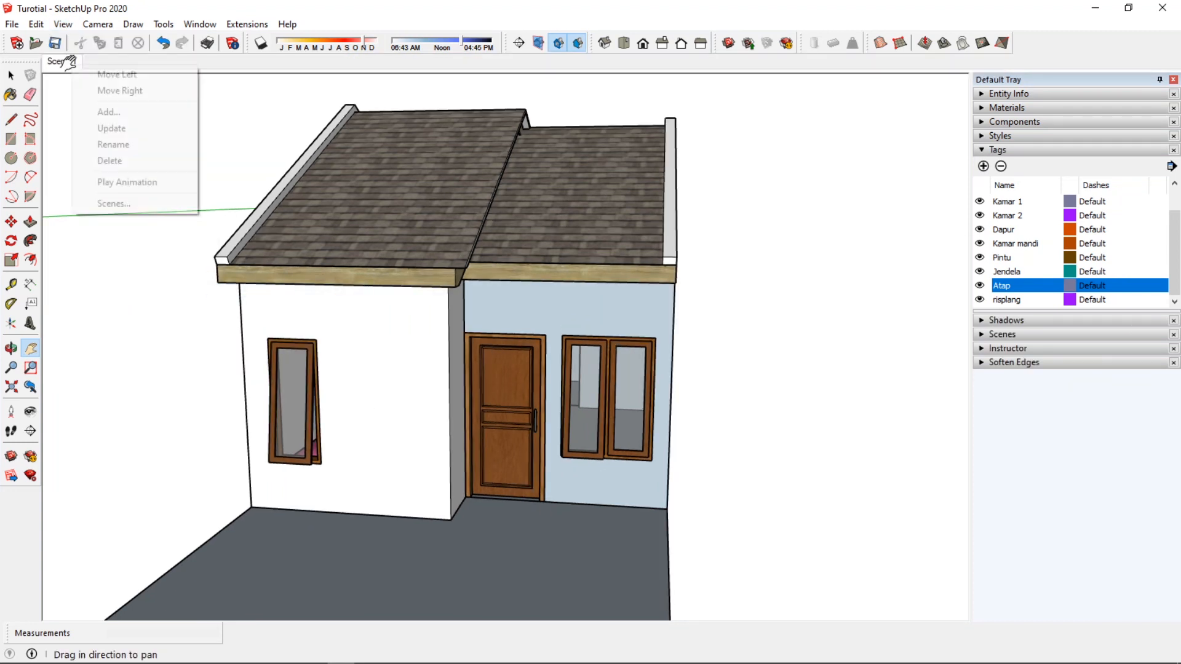
pyautogui.click(126, 158)
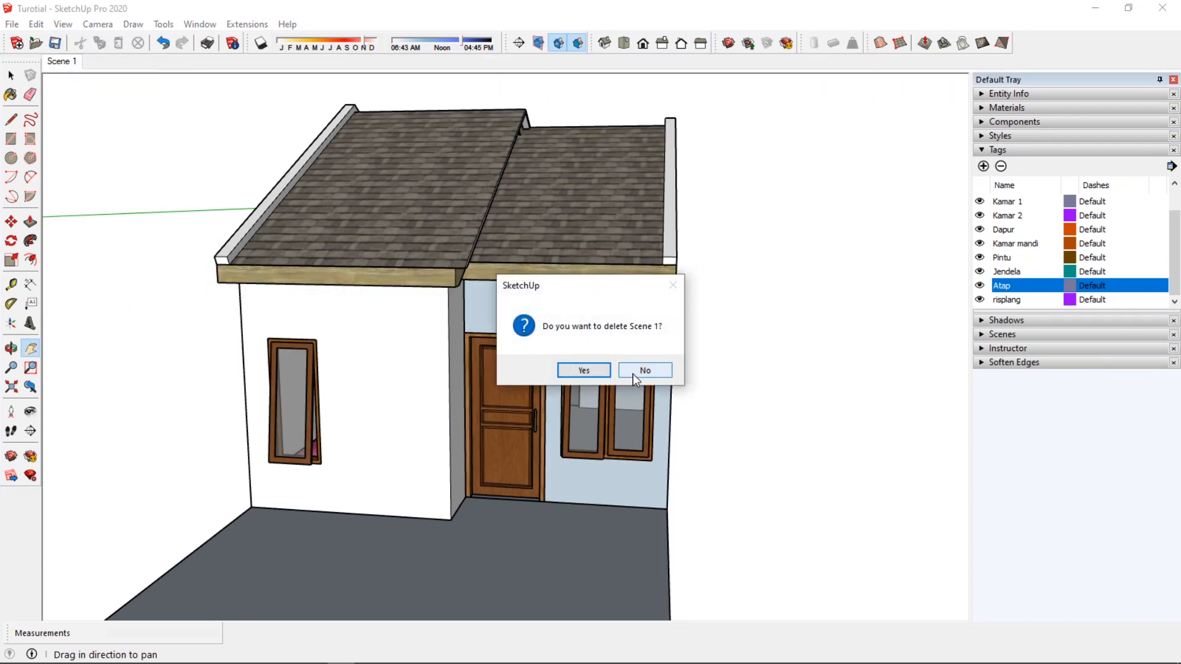
pyautogui.click(644, 370)
# Rename the front view scene as Depan
pyautogui.rightClick(68, 64)
pyautogui.click(114, 144)
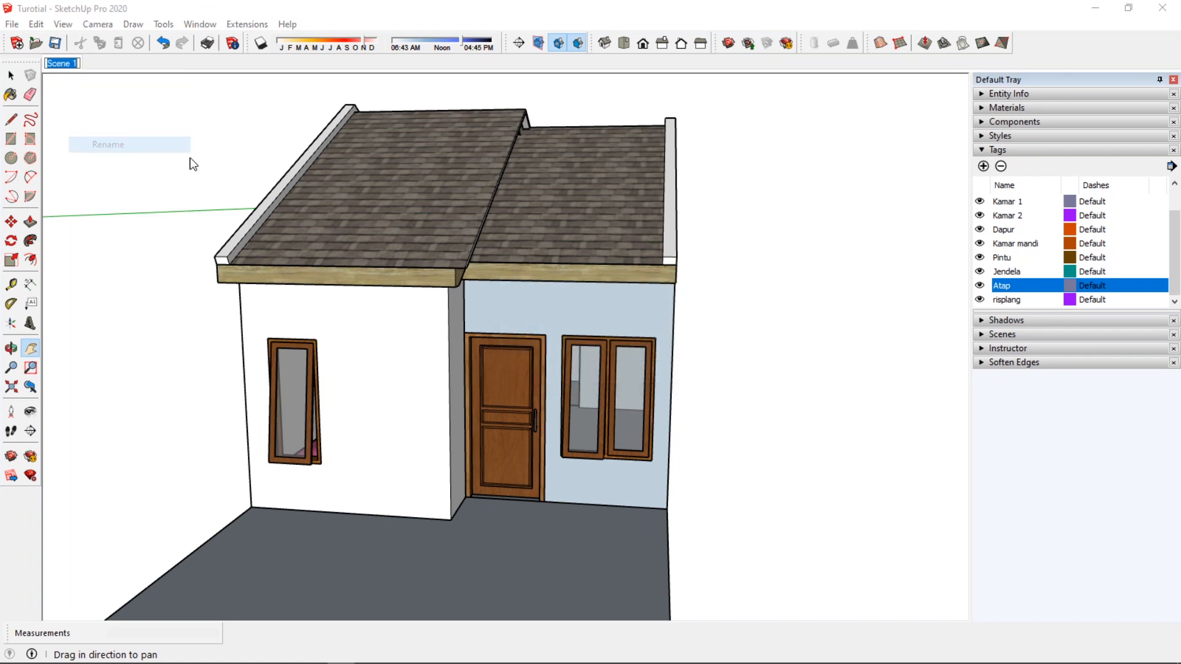
pyautogui.write('De')
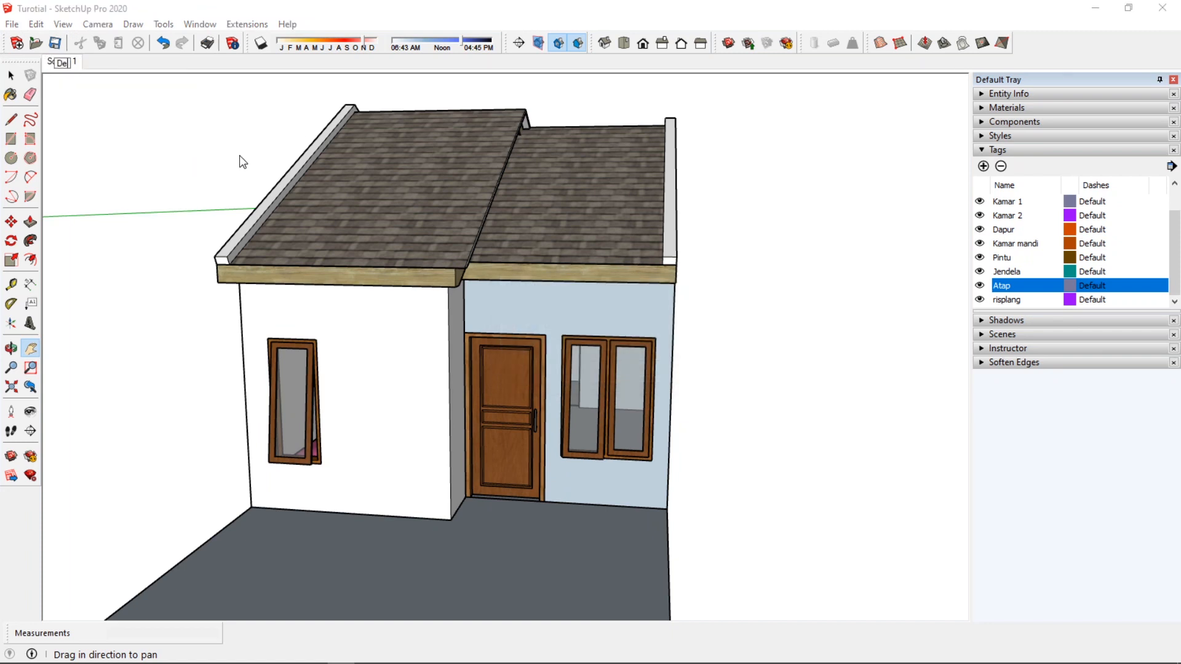
pyautogui.write('pan')
pyautogui.press('Return')
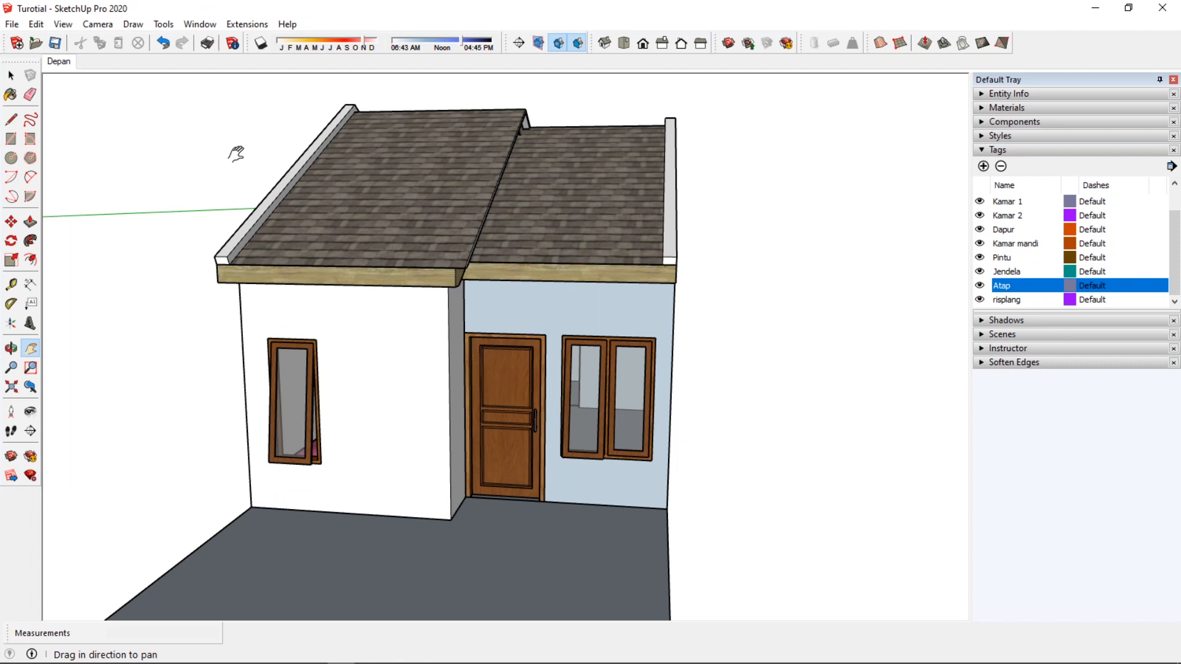
# Hide the Pintu tag and look closely at the front door opening
pyautogui.moveTo(509, 388)
pyautogui.mouseDown(button='middle')
pyautogui.moveTo(533, 400)
pyautogui.moveTo(510, 397)
pyautogui.mouseUp(button='middle')
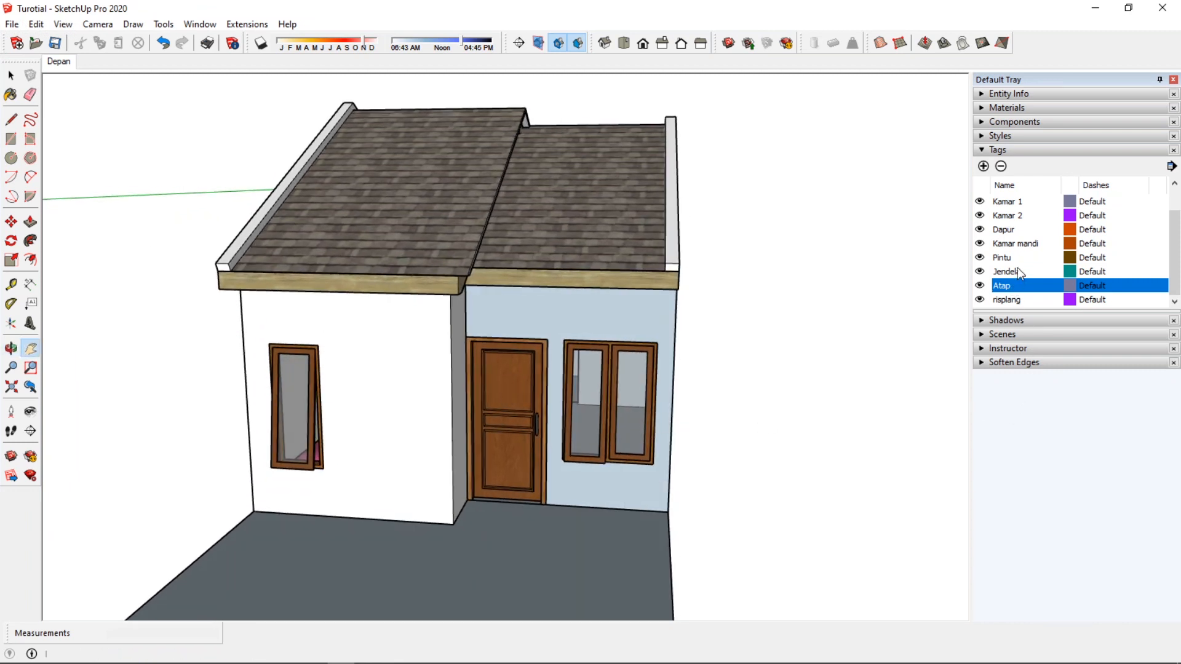
pyautogui.click(980, 258)
pyautogui.scroll(8, 492, 403)
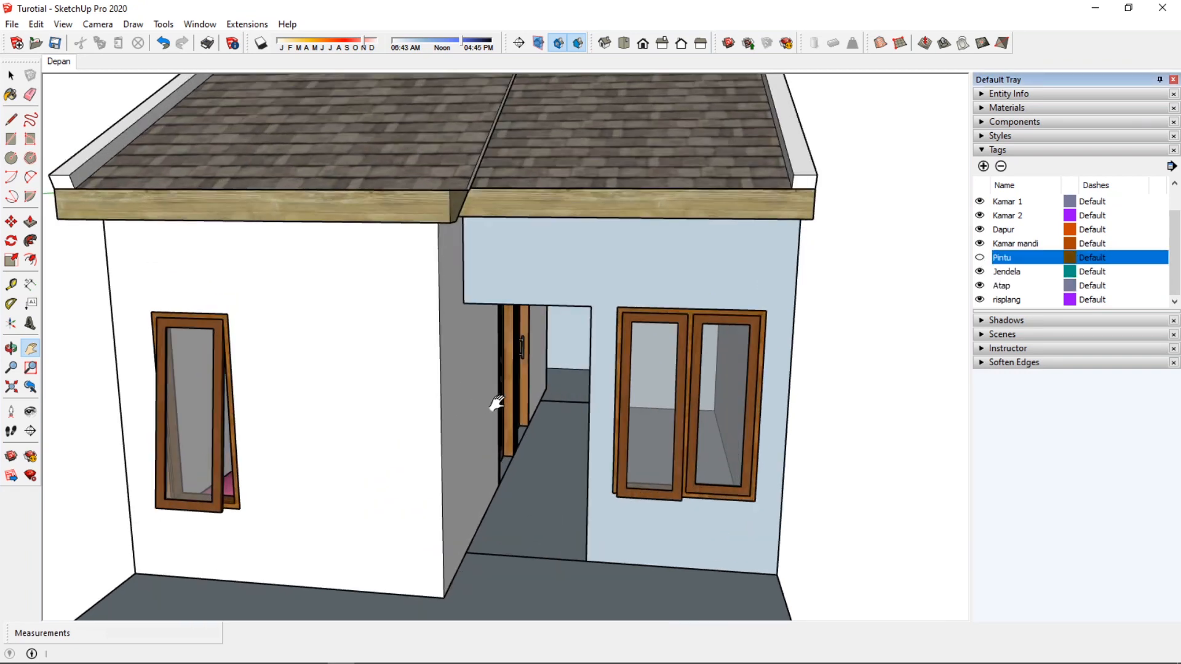
# Bring the view through the front door opening into the hallway and frame the interior wooden doors and far doorway at eye level
pyautogui.moveTo(500, 403); pyautogui.dragTo(536, 403, button='middle')
pyautogui.moveTo(506, 394); pyautogui.dragTo(480, 422)
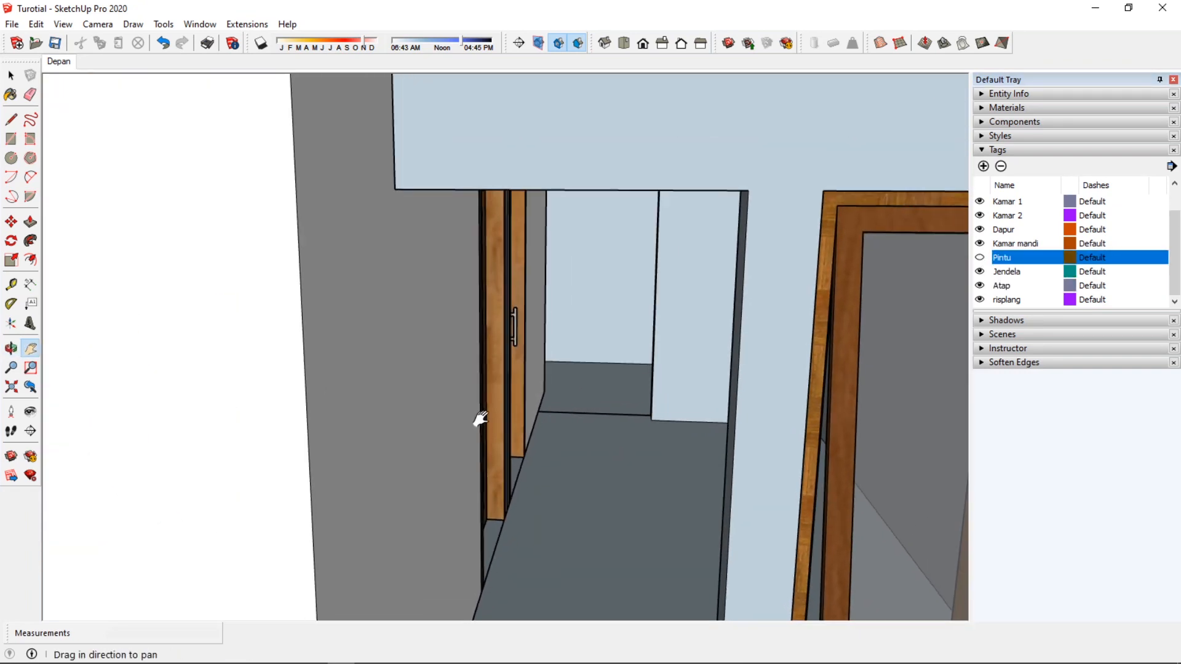
pyautogui.scroll(3, 503, 419)
pyautogui.moveTo(556, 413); pyautogui.dragTo(305, 515)
pyautogui.scroll(4, 514, 422)
pyautogui.moveTo(424, 444); pyautogui.dragTo(432, 445)
pyautogui.click(13, 433)
pyautogui.moveTo(520, 390); pyautogui.dragTo(499, 430)
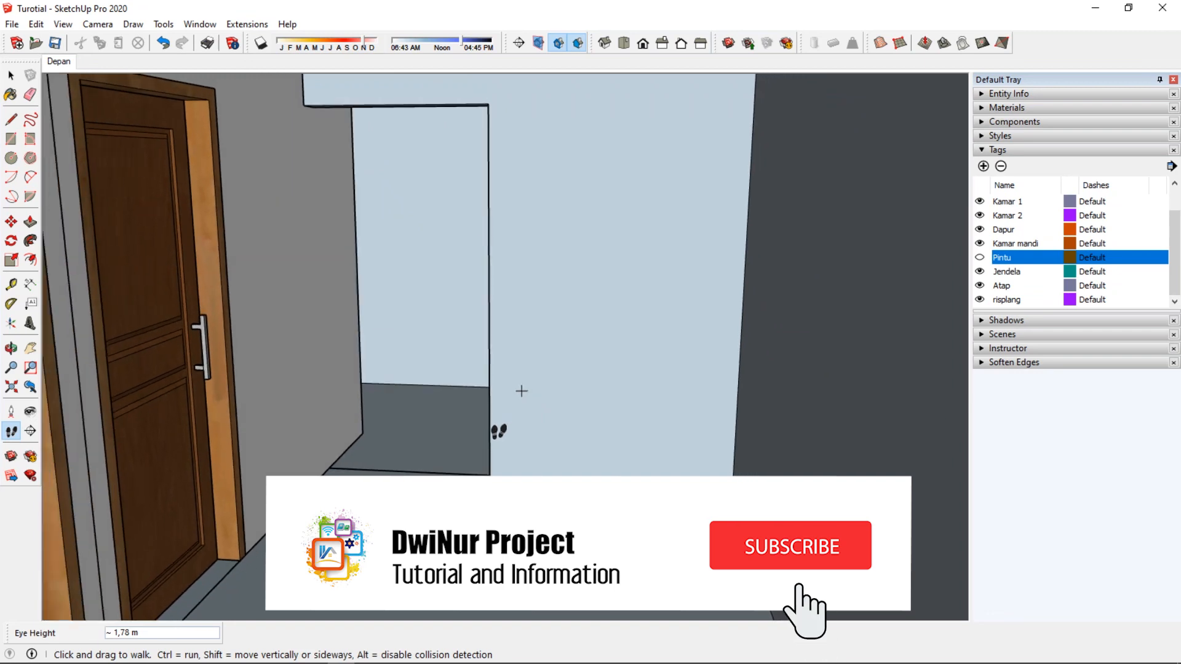
pyautogui.moveTo(510, 423); pyautogui.dragTo(405, 383, button='middle')
pyautogui.moveTo(405, 383)
pyautogui.mouseDown()
pyautogui.moveTo(390, 387)
pyautogui.moveTo(422, 386)
pyautogui.mouseUp()
pyautogui.click(30, 349)
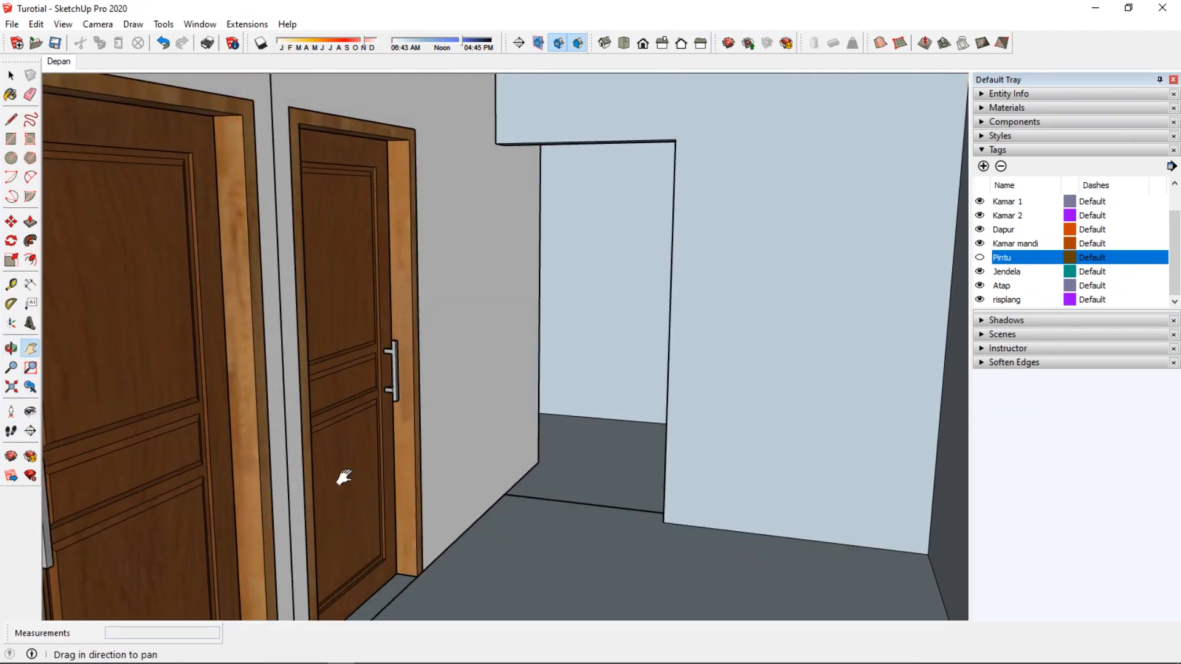
pyautogui.moveTo(343, 477); pyautogui.dragTo(381, 511)
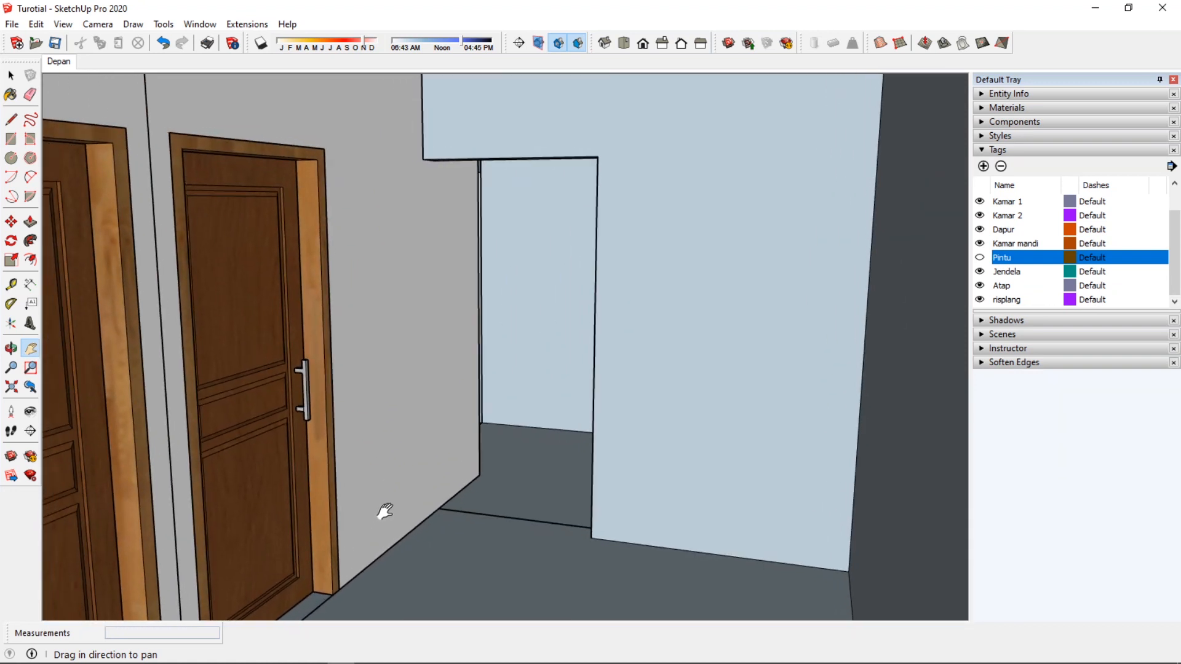
# Show the Pintu tag again and add a scene of the framed hallway view
pyautogui.click(12, 429)
pyautogui.moveTo(605, 441)
pyautogui.mouseDown()
pyautogui.moveTo(611, 453)
pyautogui.moveTo(606, 444)
pyautogui.mouseUp()
pyautogui.click(30, 348)
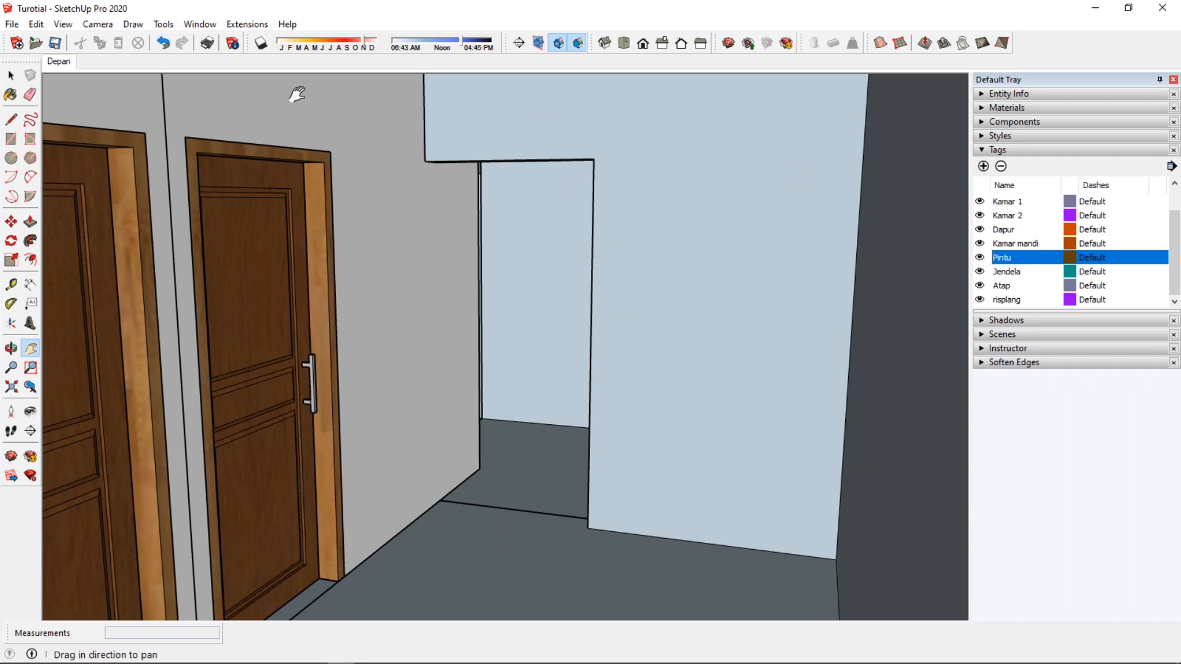
pyautogui.click(53, 25)
pyautogui.moveTo(178, 289)
pyautogui.click(240, 288)
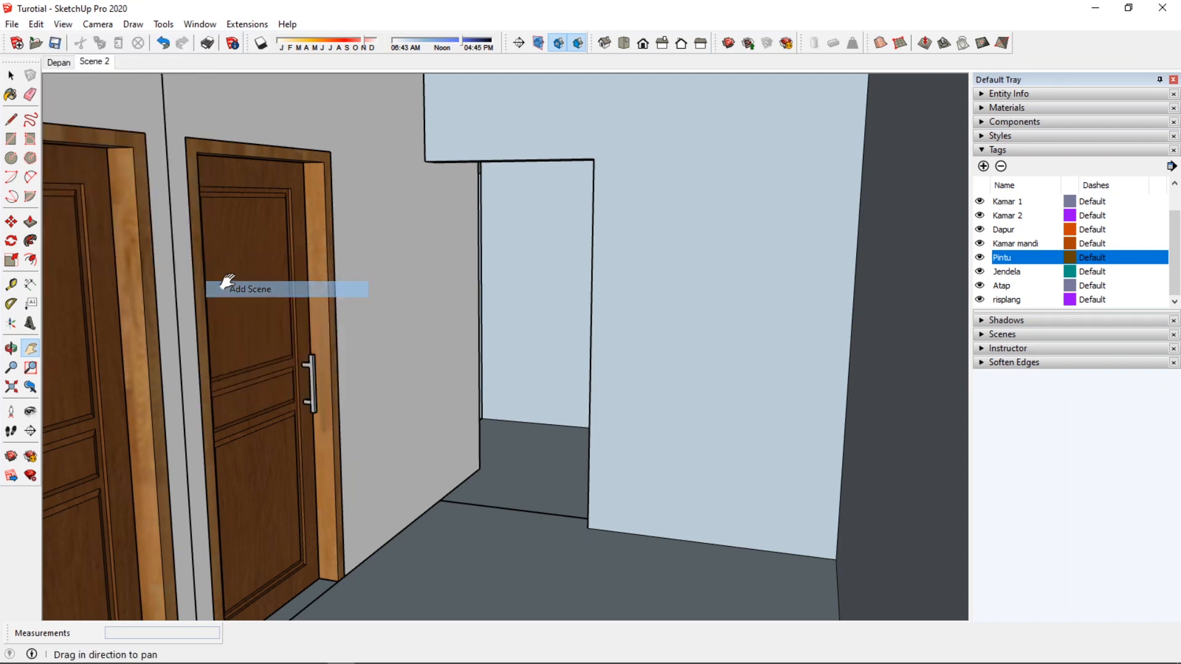
# Rename the interior view scene as dalam
pyautogui.rightClick(95, 61)
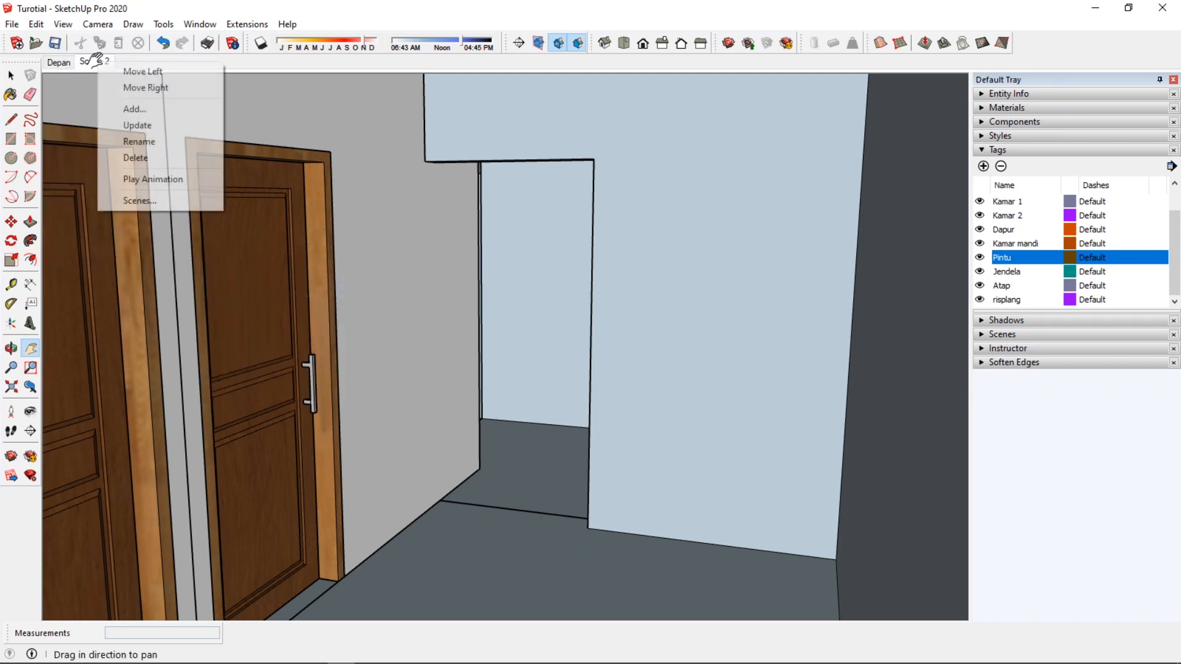
pyautogui.click(145, 143)
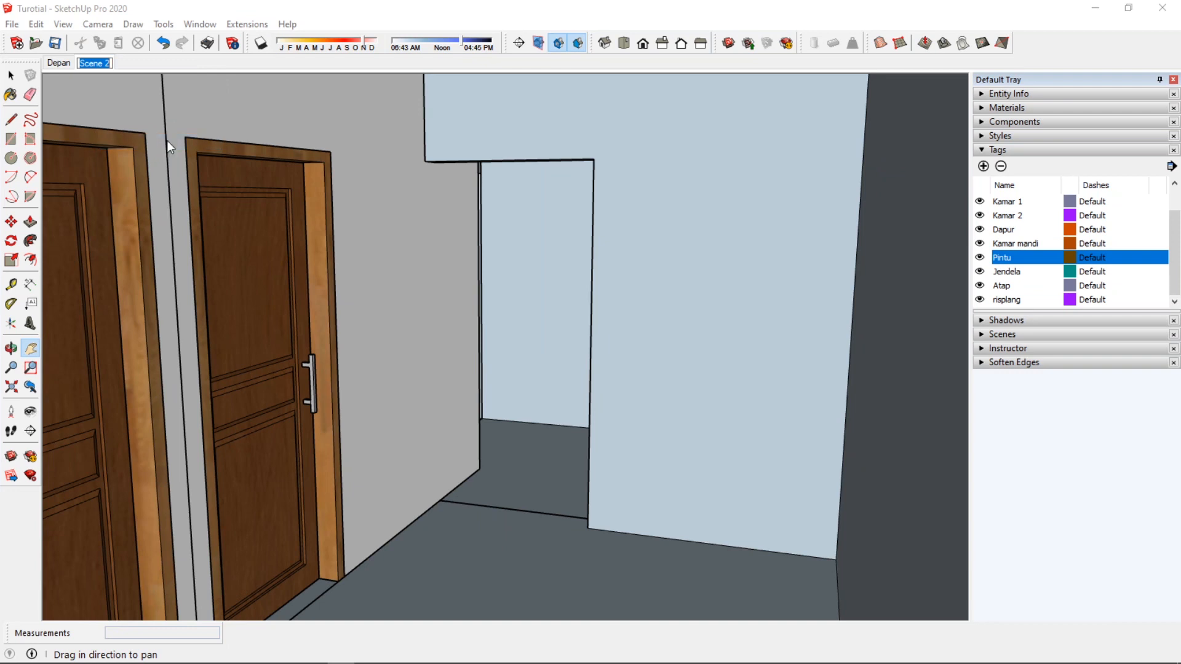
pyautogui.write('dalam')
pyautogui.press('Return')
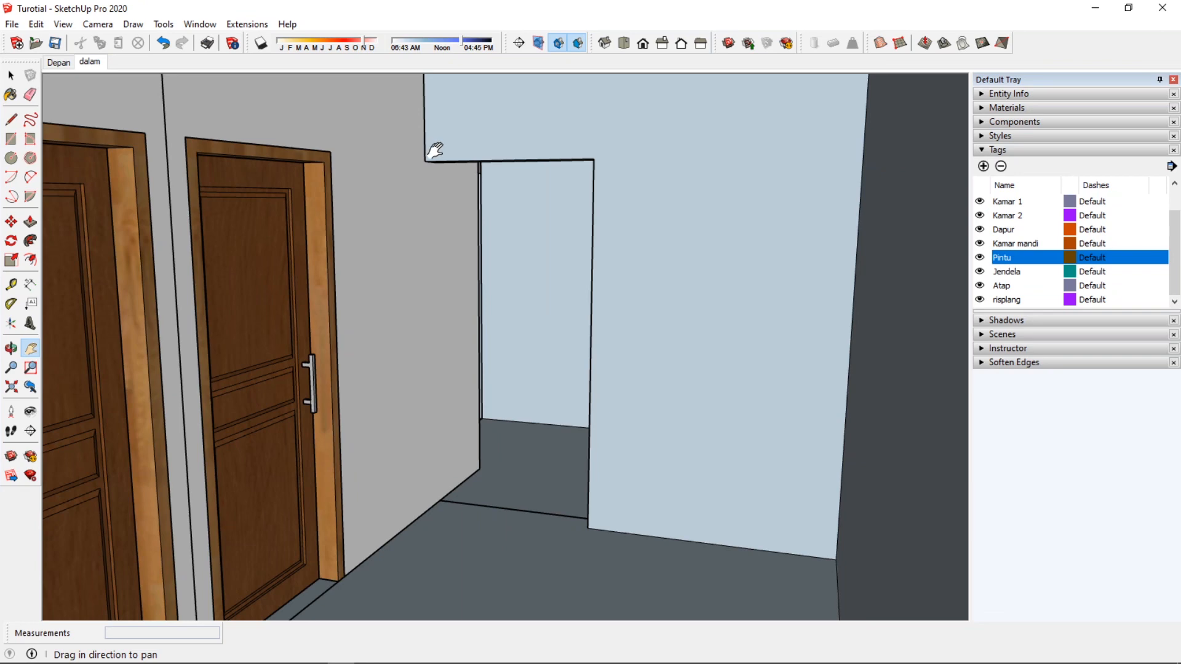
# Look closely at the hallway door, and return to the saved Depan scene
pyautogui.scroll(10, 435, 149)
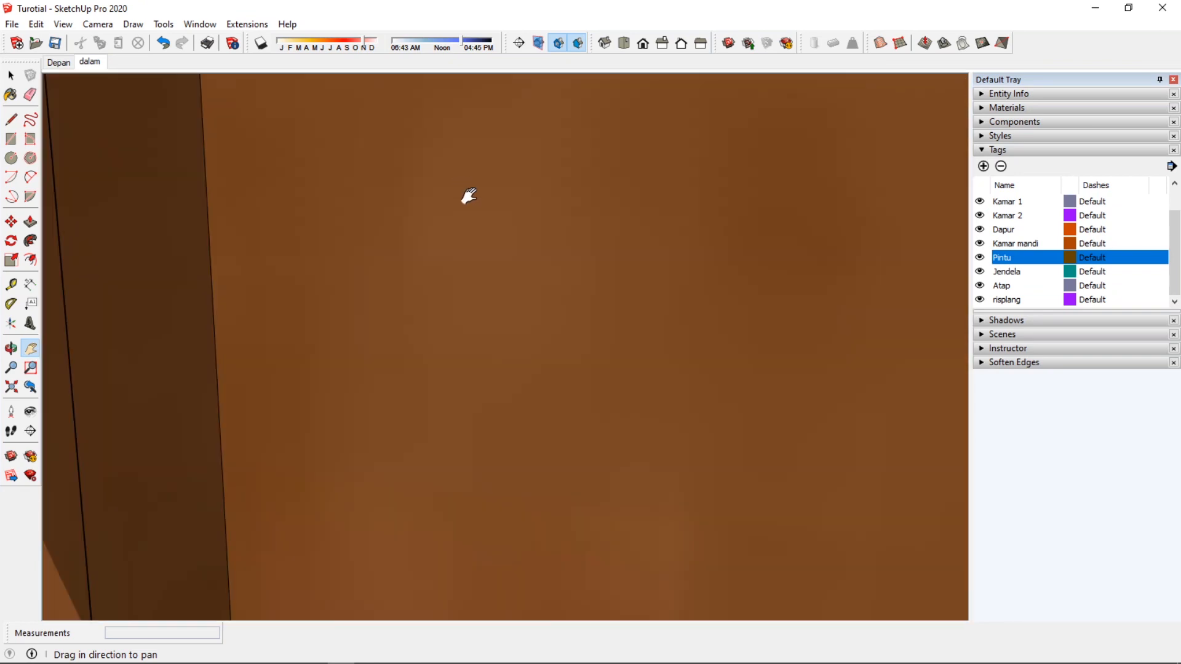
pyautogui.scroll(-10, 470, 203)
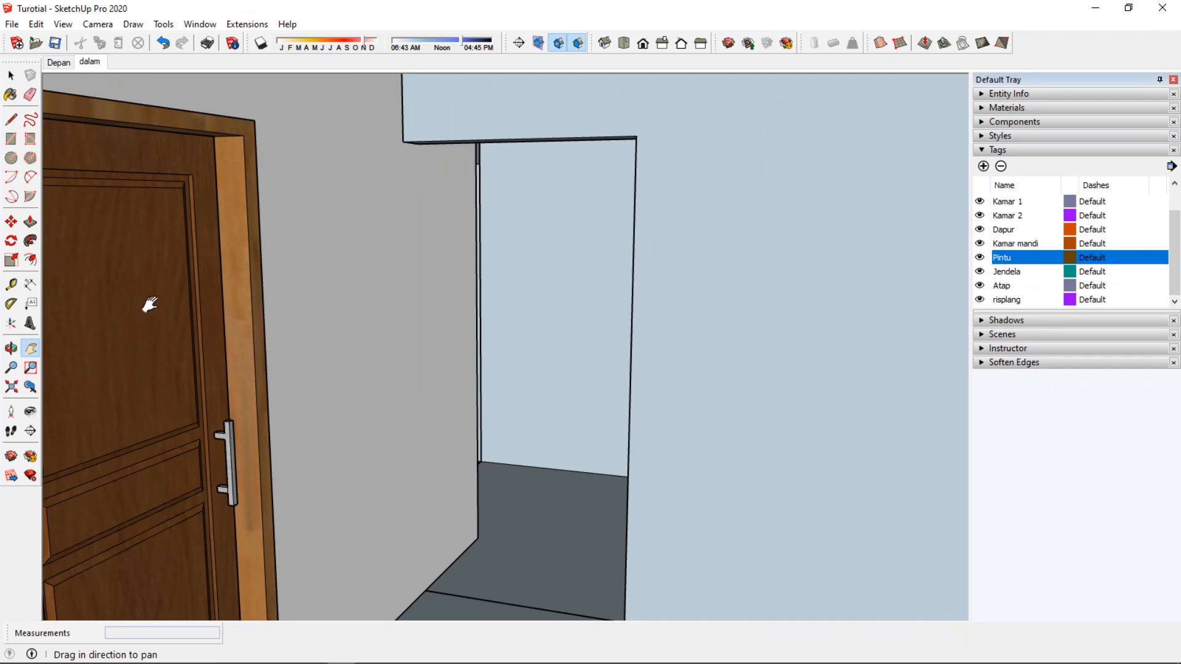
pyautogui.click(59, 63)
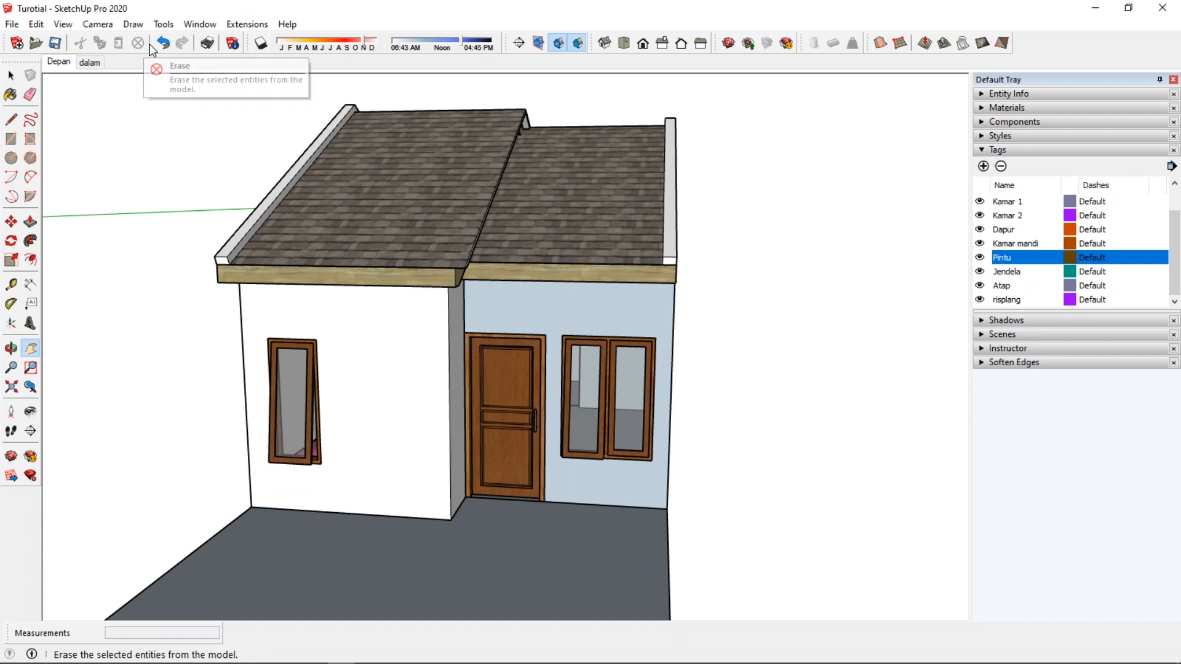
# Turn auto-save off and back on in the general preferences, and accept the settings
pyautogui.click(195, 28)
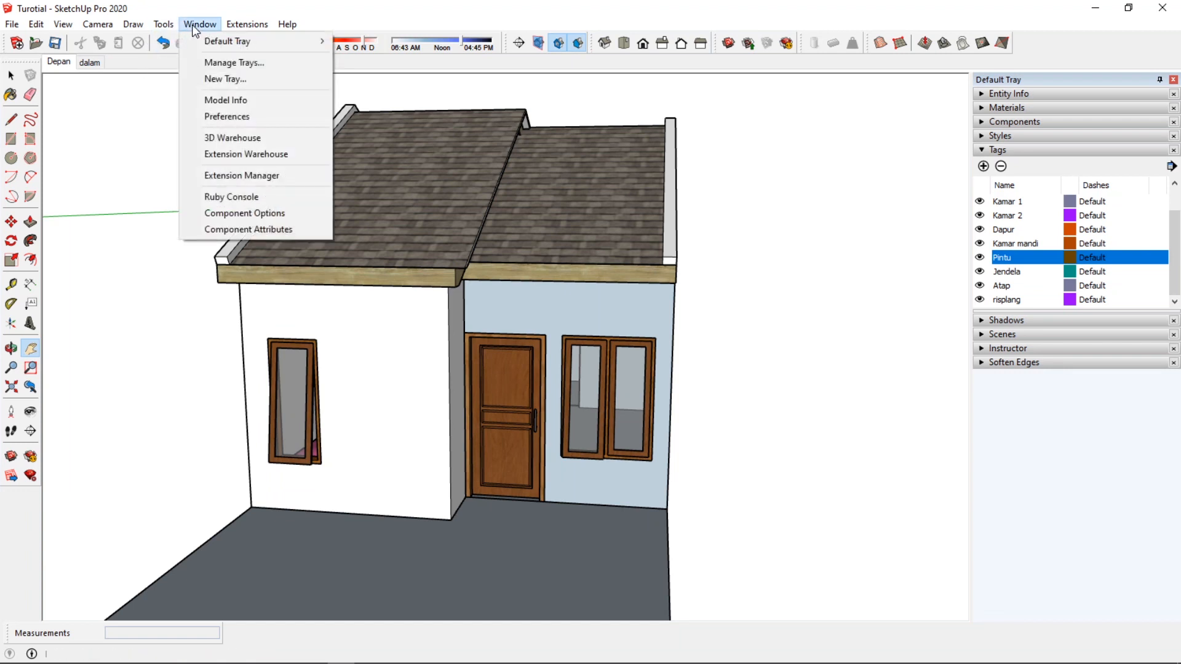
pyautogui.click(239, 117)
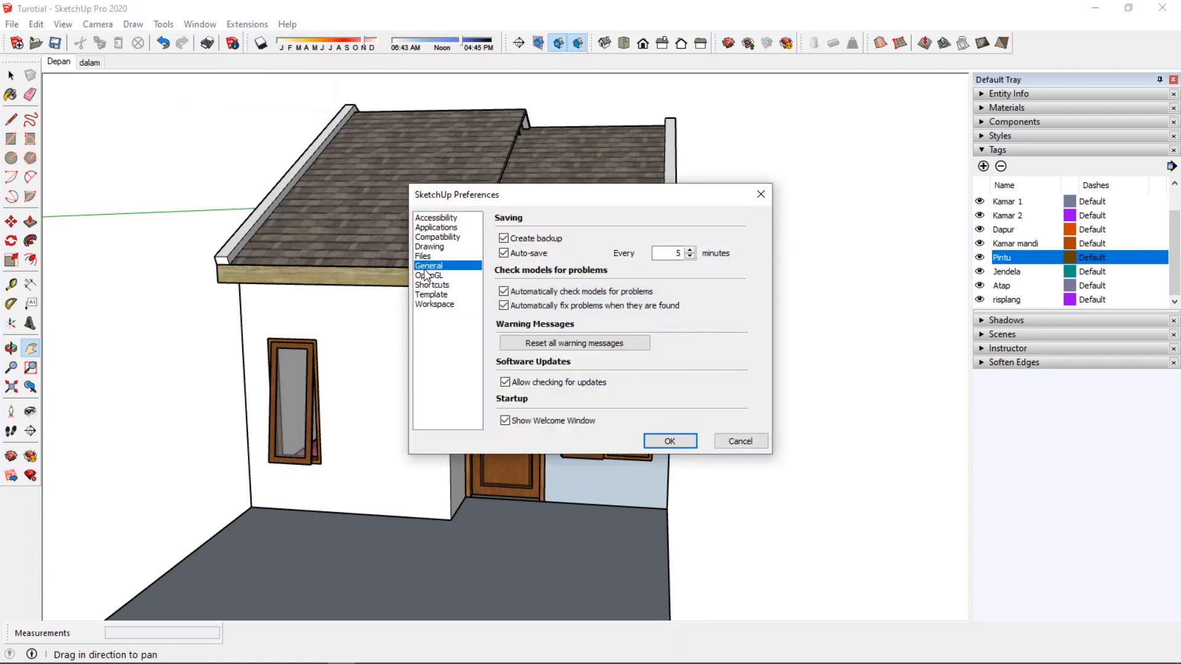
pyautogui.click(504, 253)
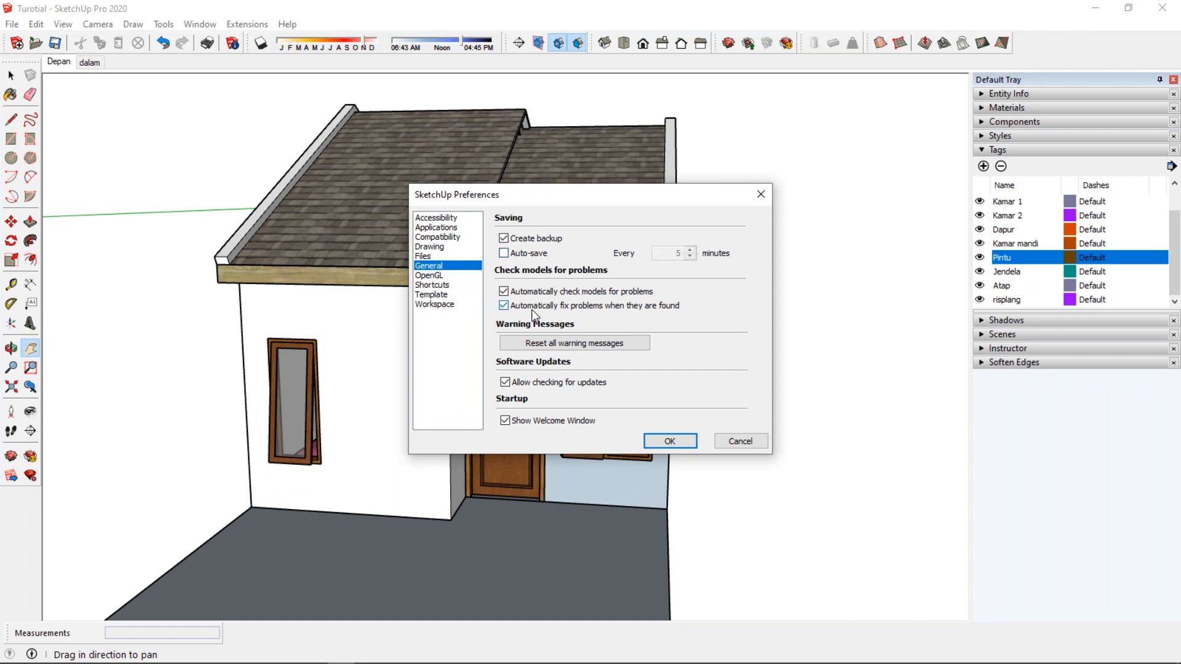
pyautogui.click(504, 253)
pyautogui.click(671, 442)
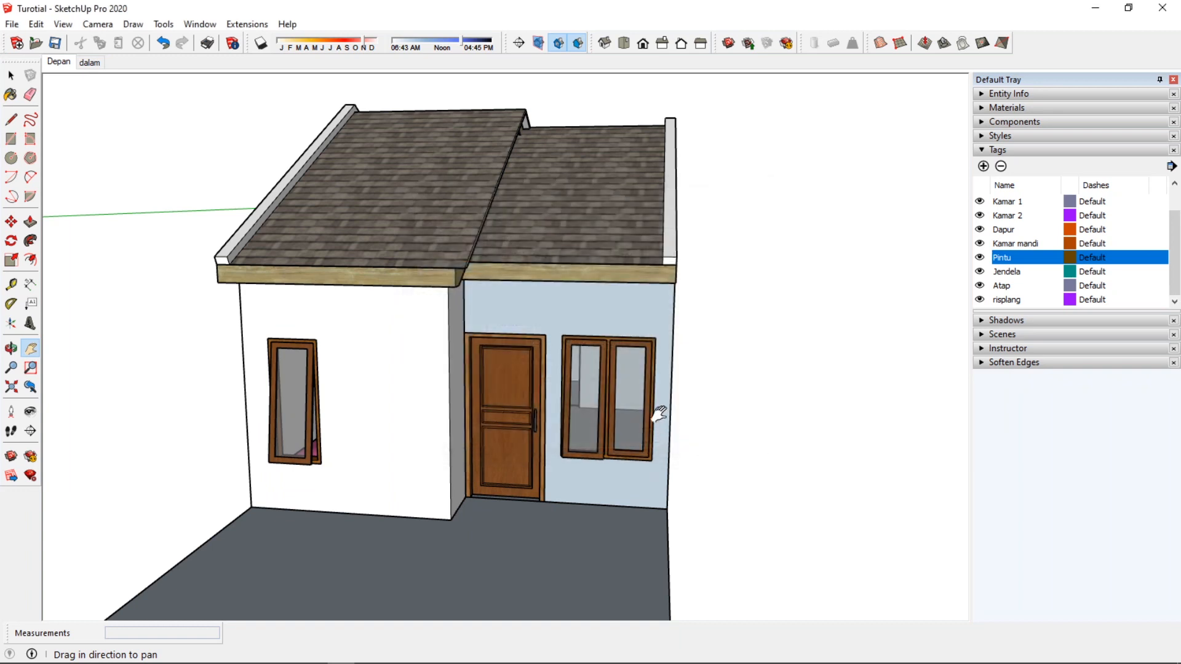